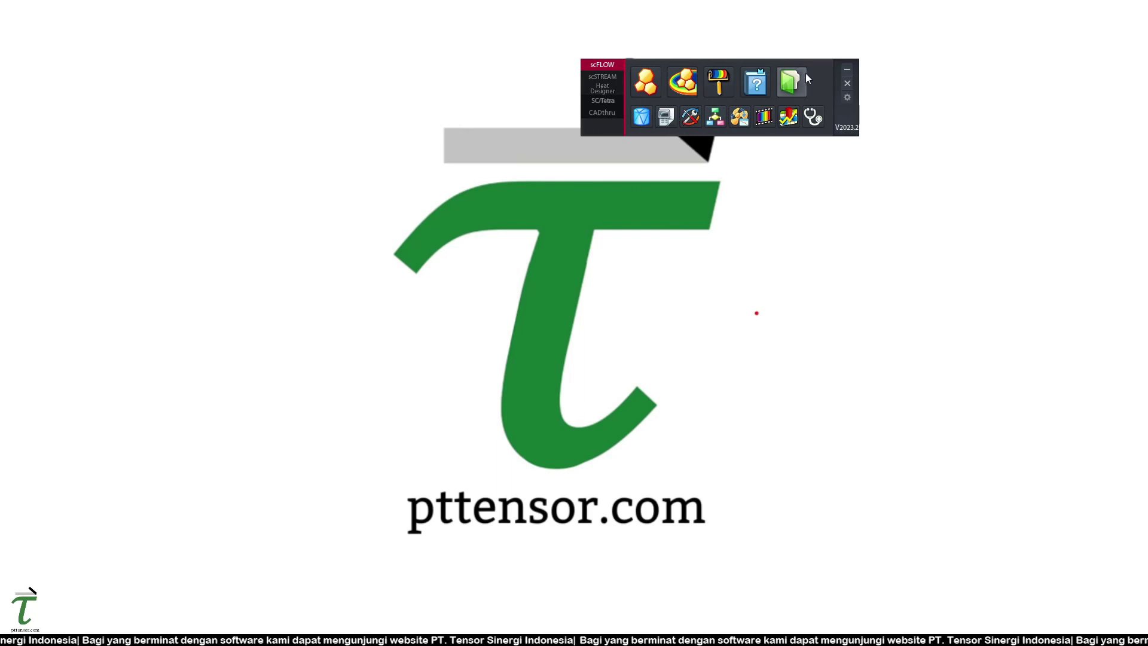
Step: Drag the scFLOW launcher toolbar from the top centre to the upper left of the screen
{"action": "mouse_move", "coordinate": [818, 64]}
{"action": "left_mouse_down"}
{"action": "mouse_move", "coordinate": [504, 42]}
{"action": "mouse_move", "coordinate": [366, 139]}
{"action": "left_mouse_up"}
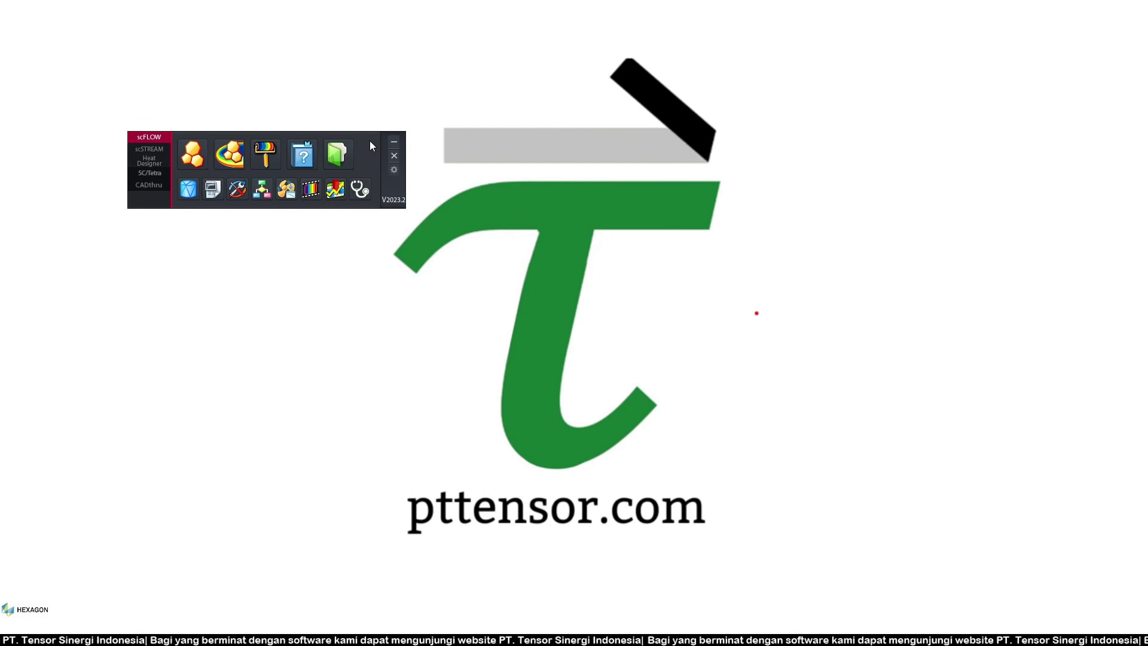
Step: Launch the scFLOW preprocessor and minimize the launcher panel
{"action": "left_click", "coordinate": [192, 157]}
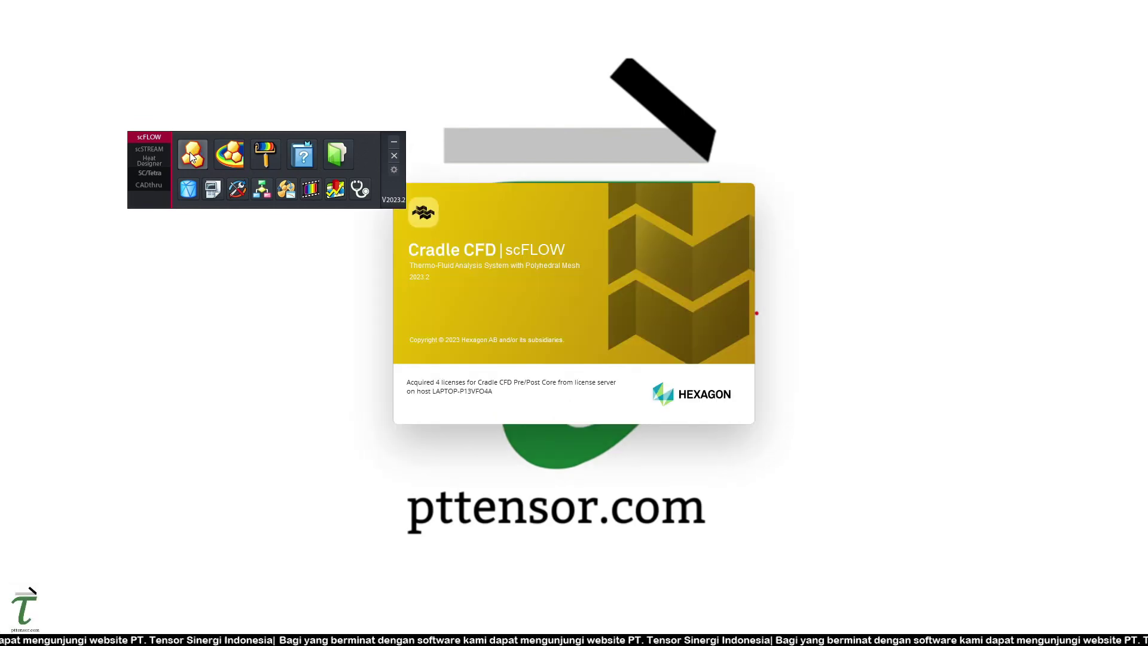
{"action": "left_click", "coordinate": [392, 144]}
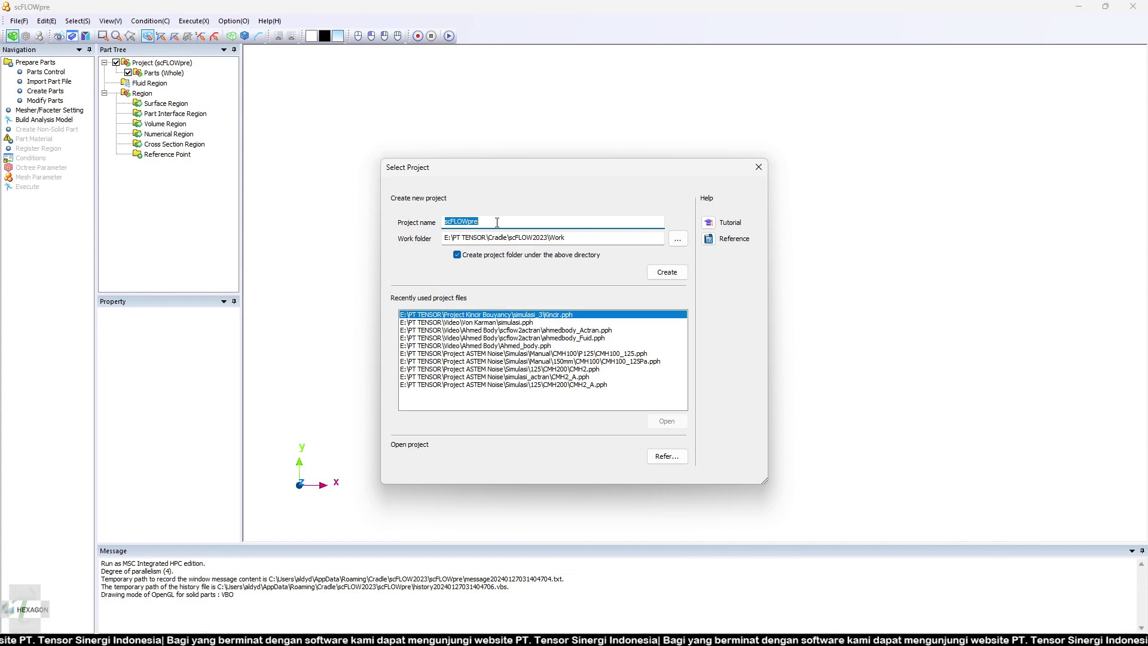
Step: Name the project Tesla Valve and browse the work folder to E:\PT TENSOR\Video
{"action": "type", "text": "Tes"}
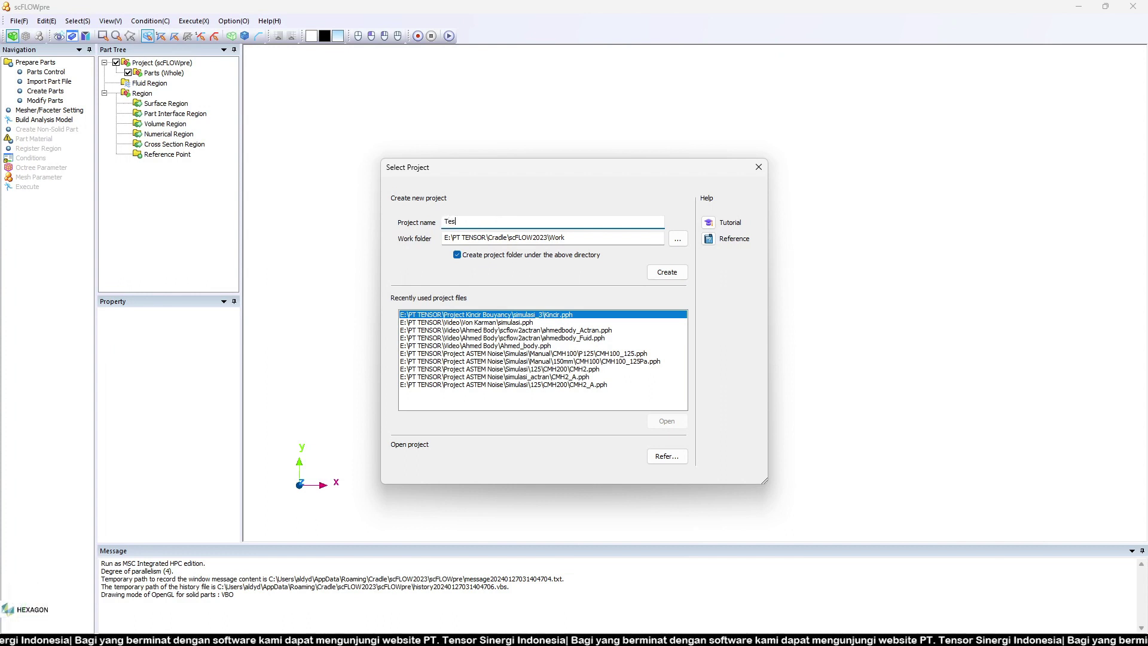
{"action": "type", "text": "la Val"}
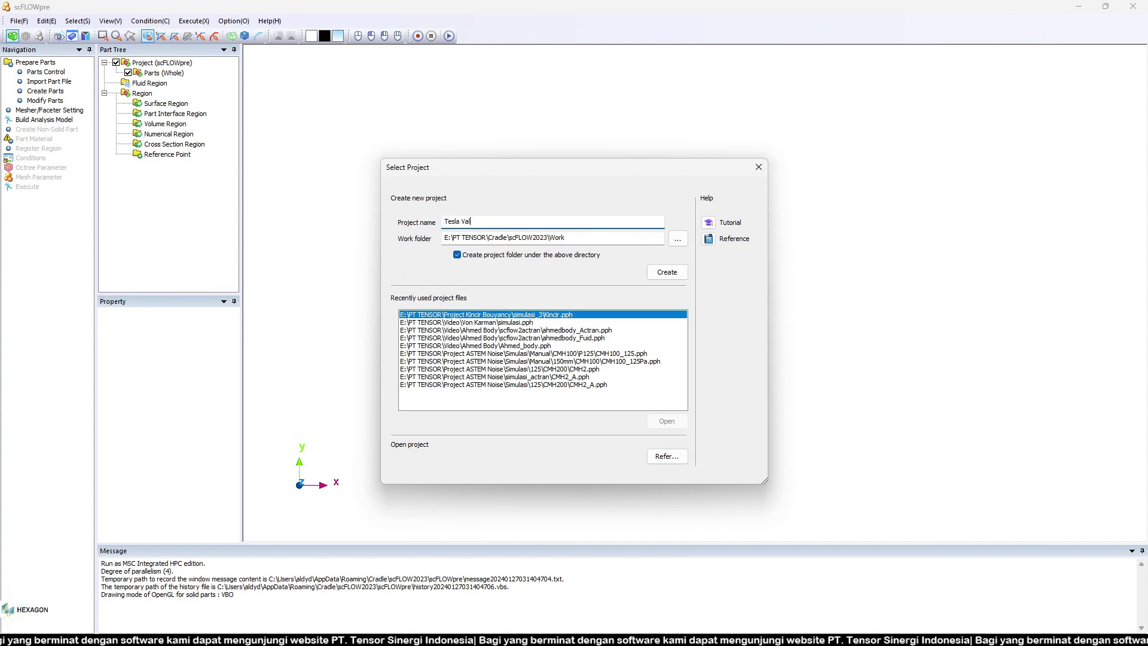
{"action": "type", "text": "ve"}
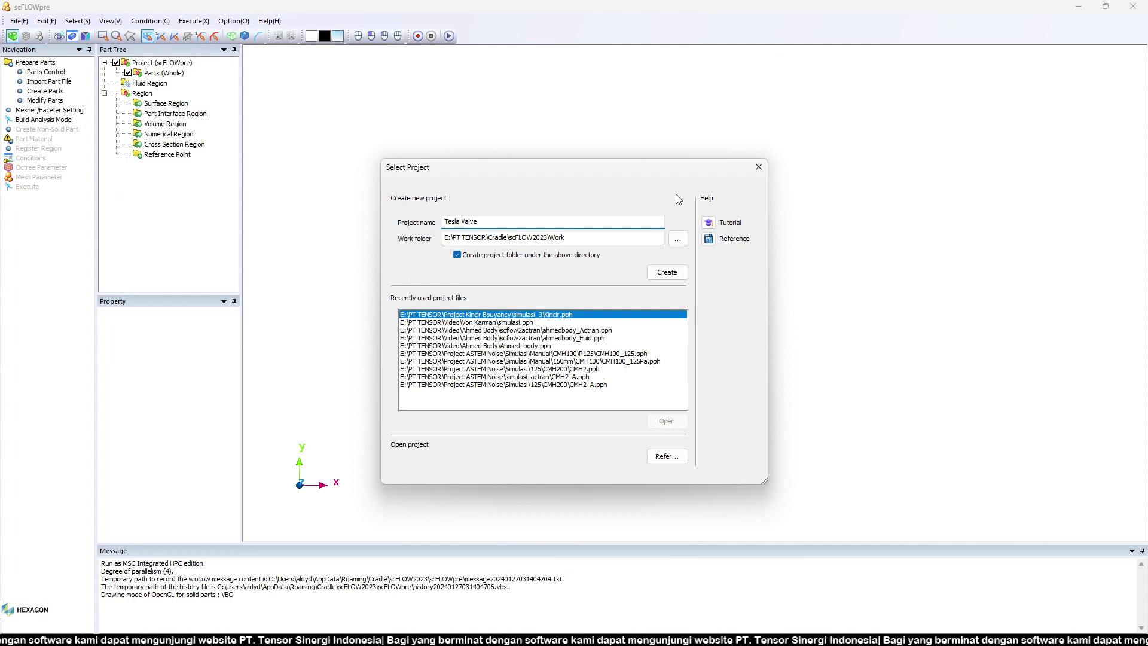
{"action": "left_click", "coordinate": [679, 243]}
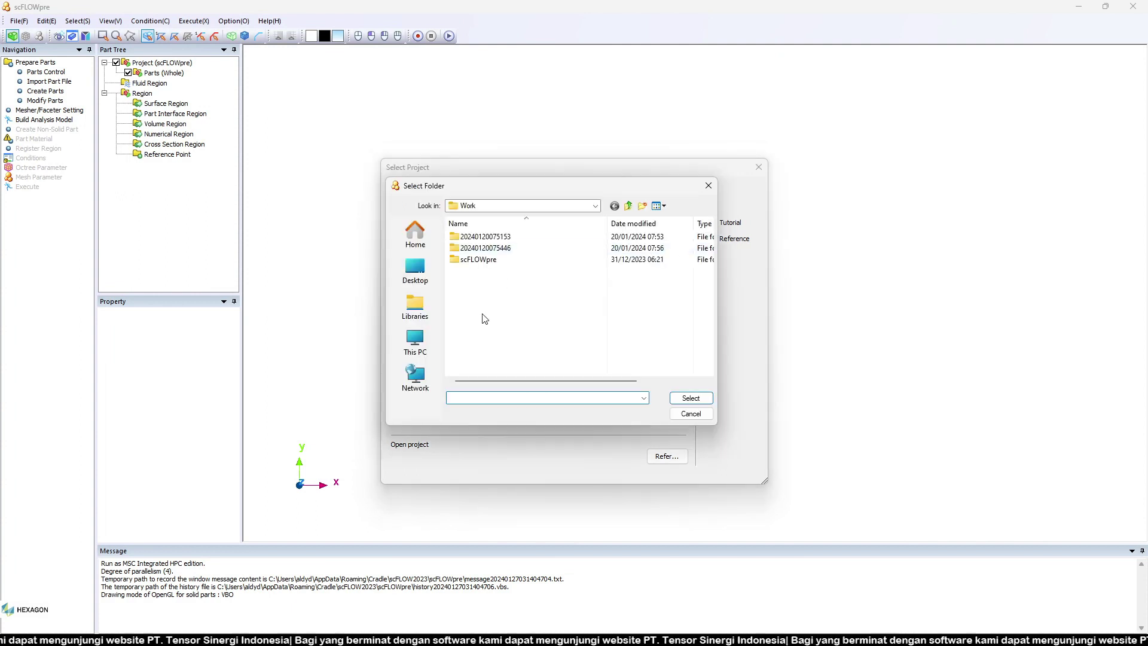
{"action": "left_click", "coordinate": [414, 342]}
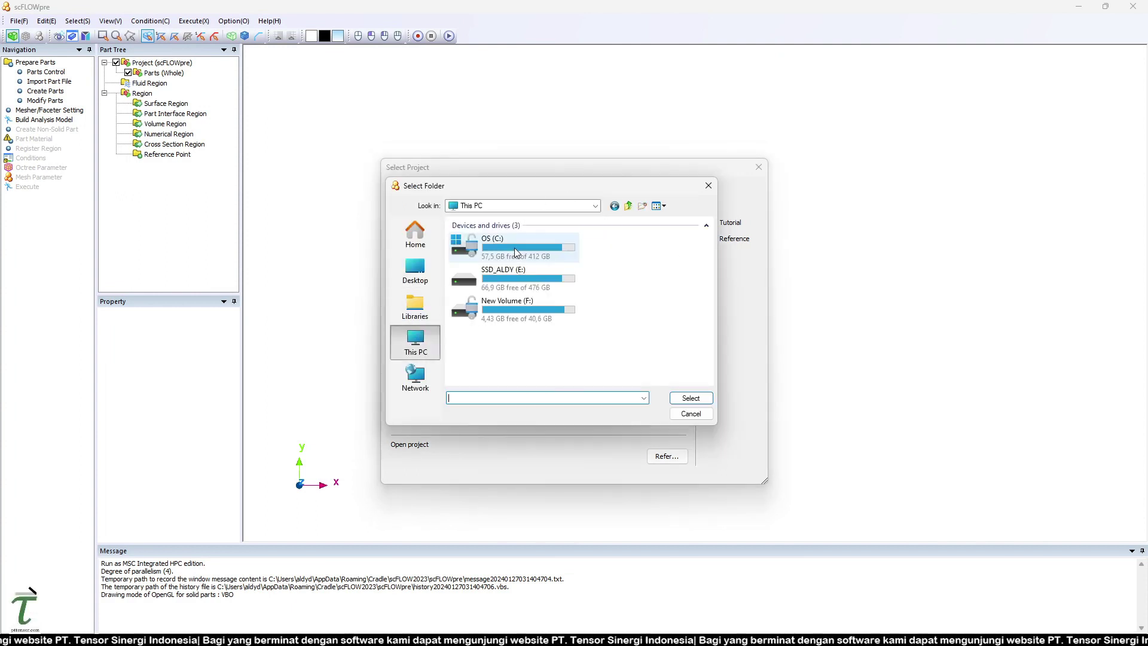
{"action": "left_click", "coordinate": [537, 277]}
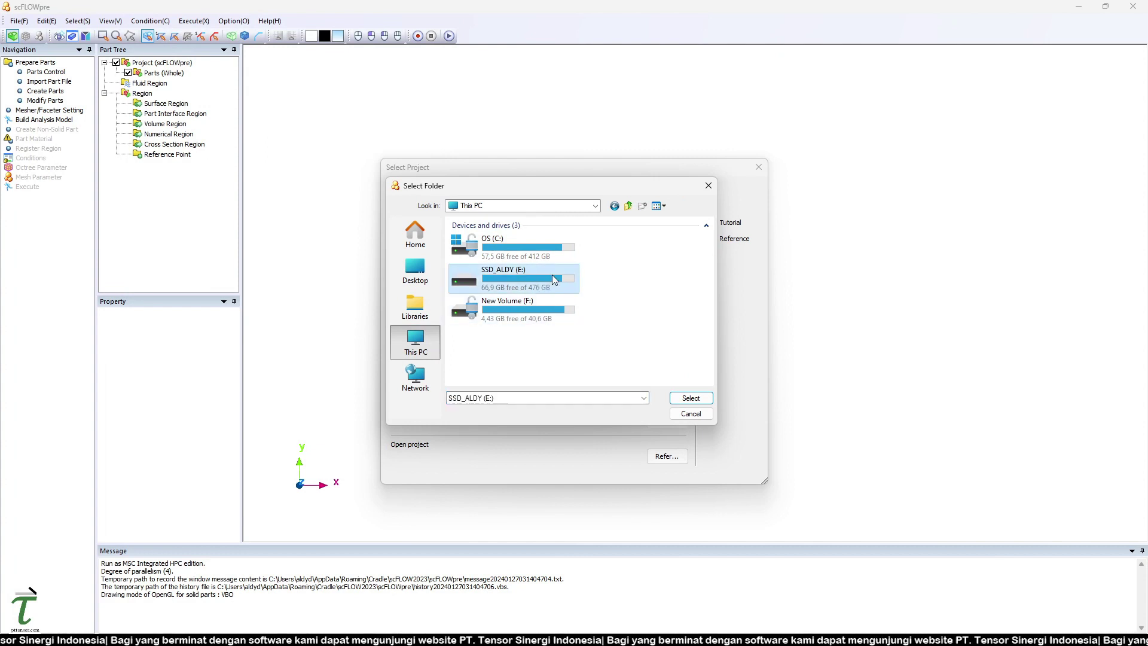
{"action": "double_click", "coordinate": [565, 276]}
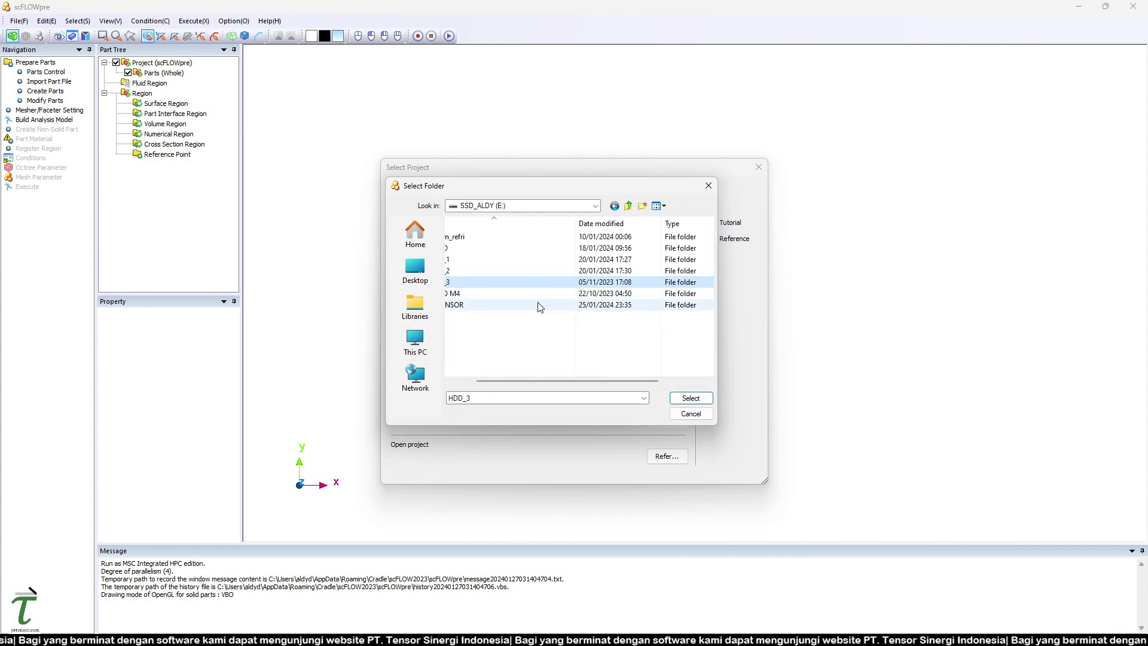
{"action": "double_click", "coordinate": [538, 305]}
{"action": "scroll", "coordinate": [522, 355], "scroll_direction": "down", "scroll_amount": 1}
{"action": "double_click", "coordinate": [513, 361]}
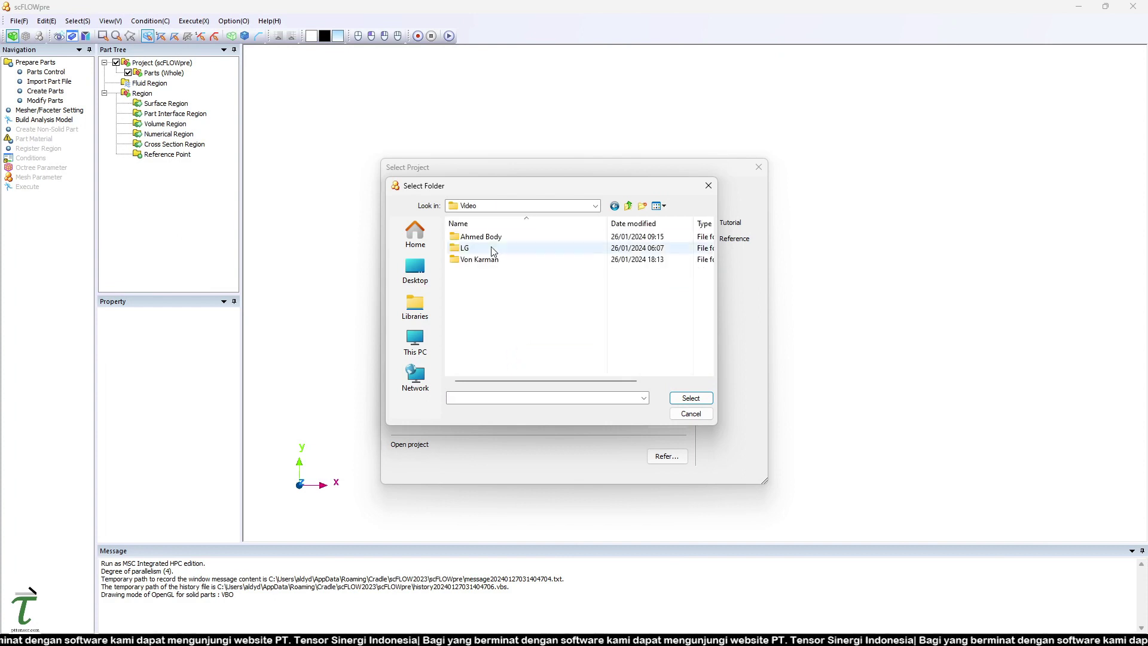
Step: Make a new Tesla Valve work folder, skip the project subfolder, and create the project
{"action": "left_click", "coordinate": [642, 205]}
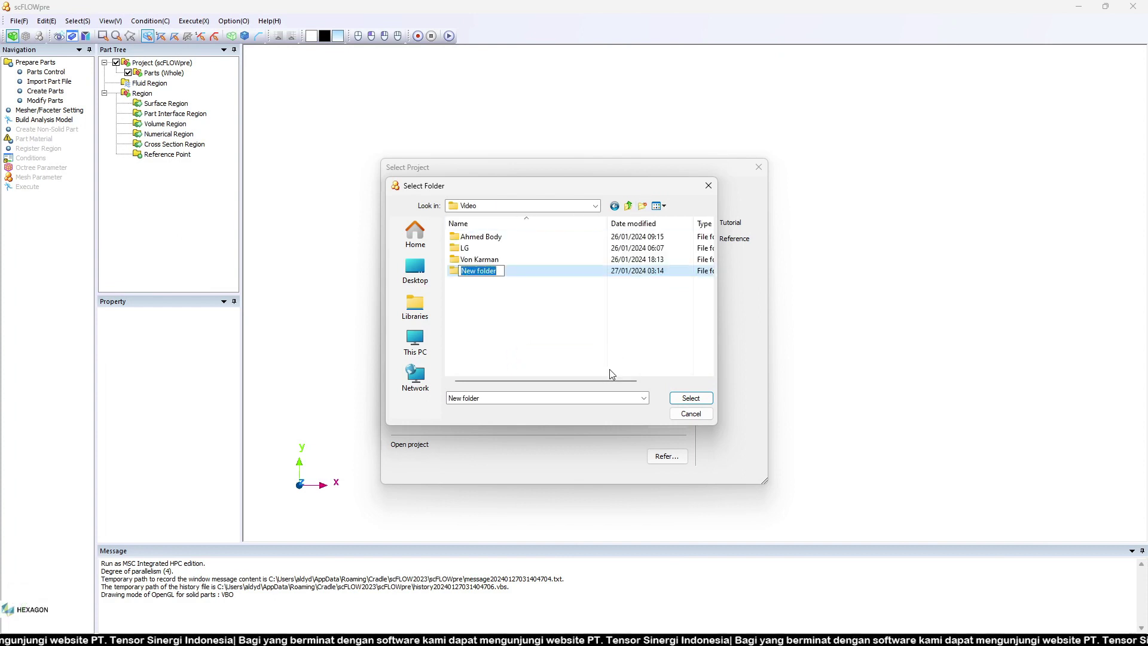
{"action": "type", "text": "Tesla "}
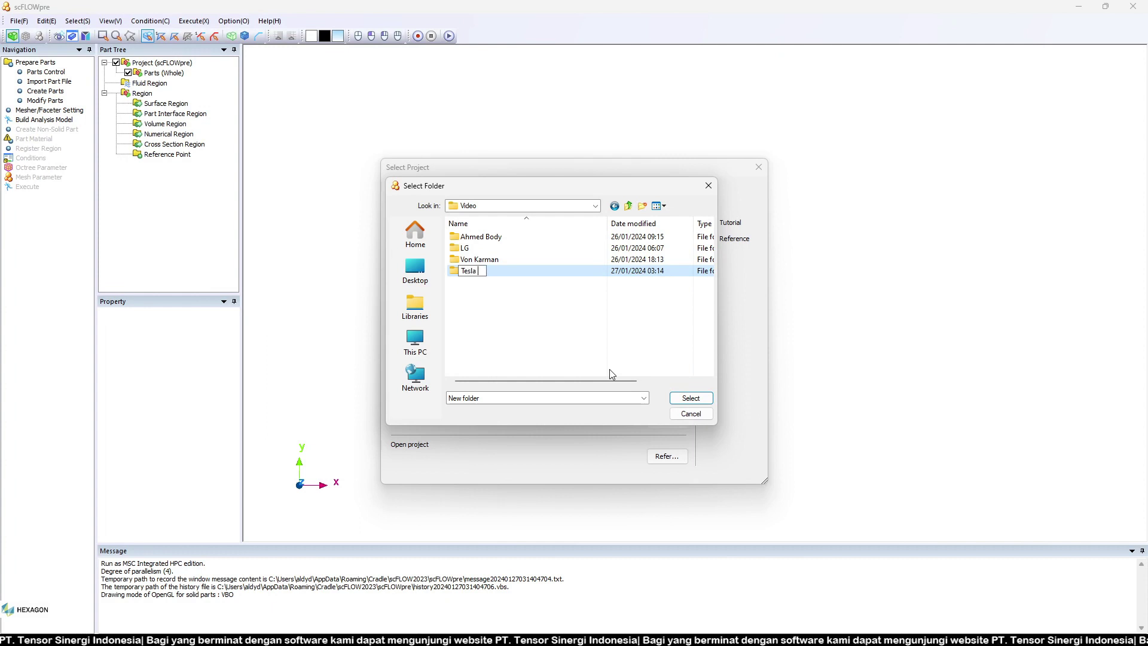
{"action": "type", "text": "Valve"}
{"action": "key", "text": "Return"}
{"action": "key", "text": "Return"}
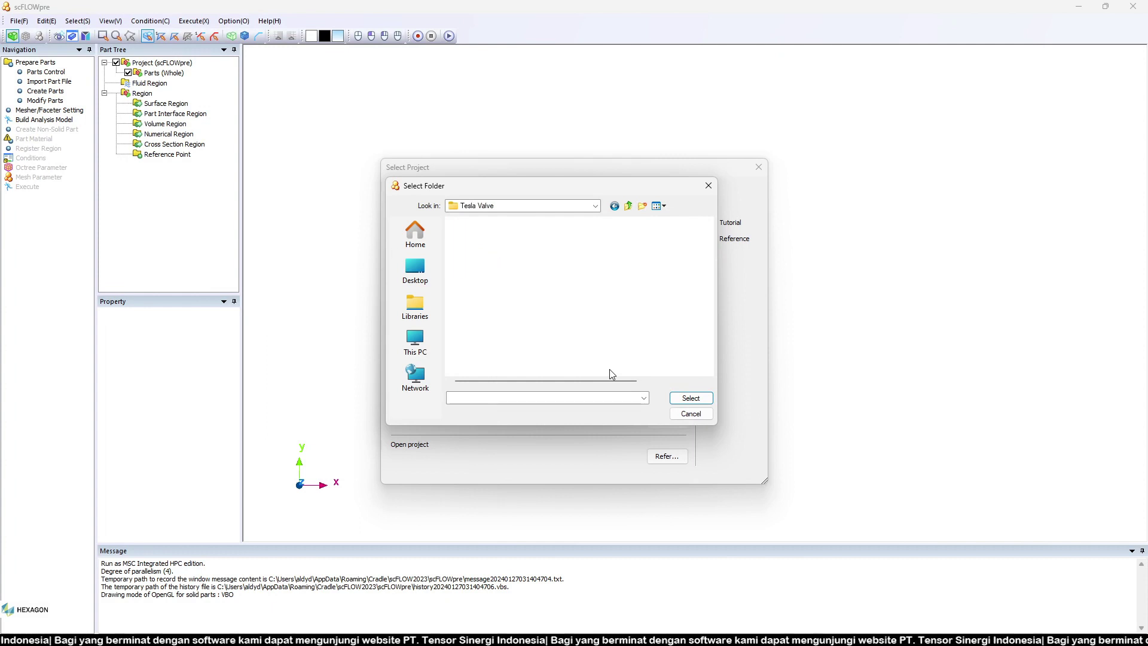
{"action": "left_click", "coordinate": [691, 398]}
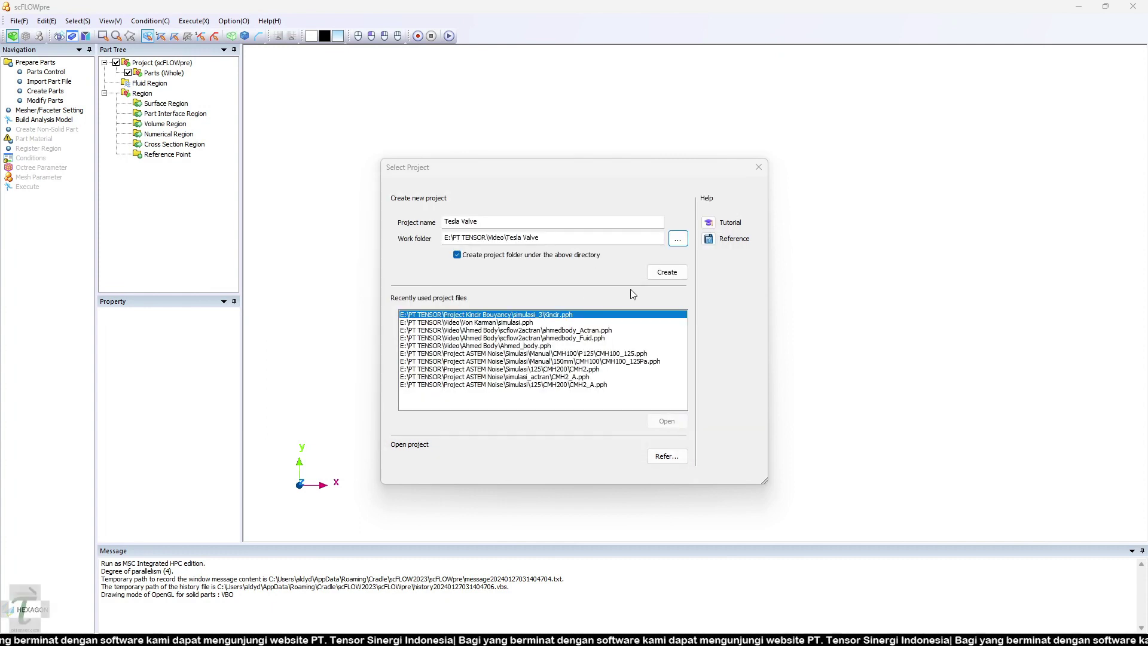
{"action": "left_click", "coordinate": [522, 255]}
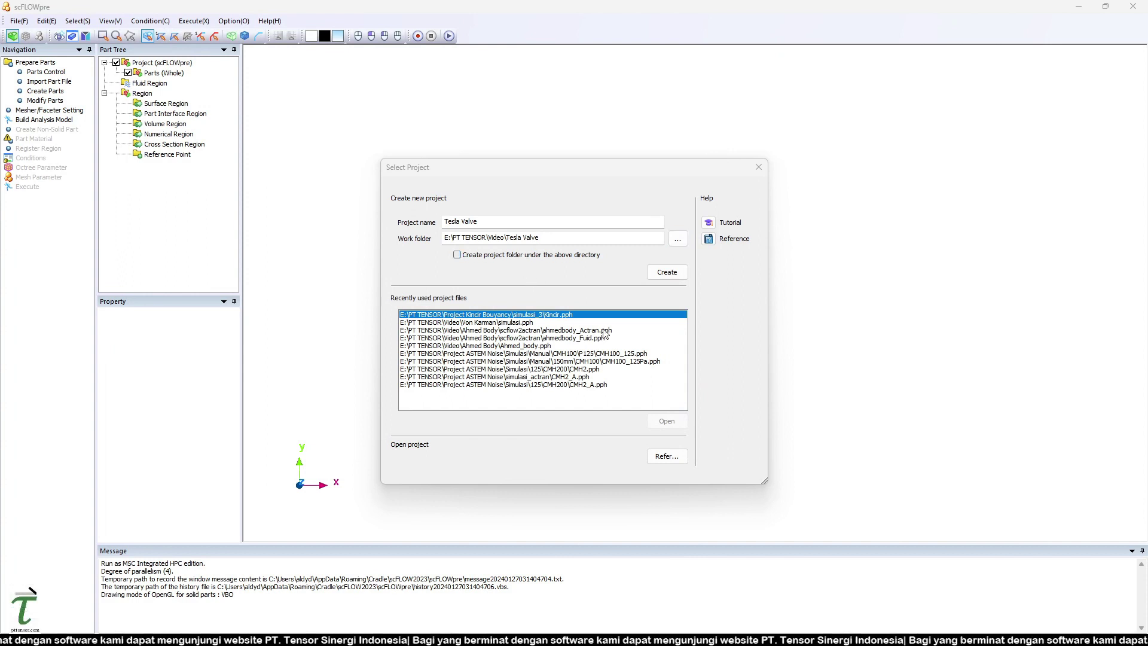
{"action": "left_click", "coordinate": [657, 270]}
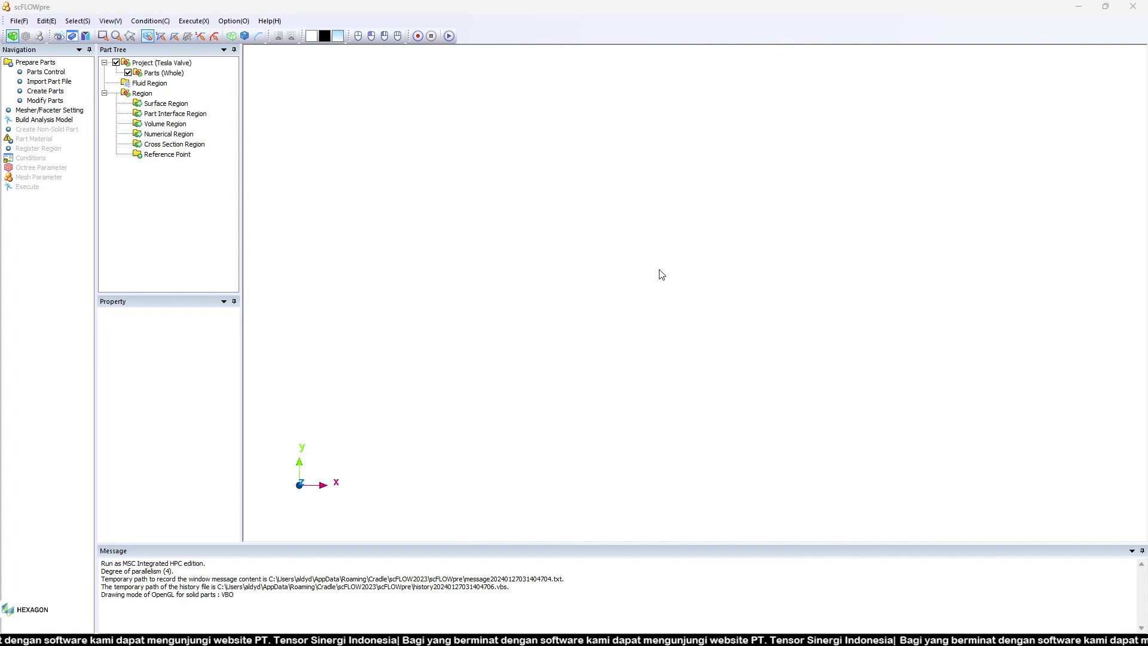
Step: Import tesla_valve.step from the Downloads folder as a STEP part file
{"action": "left_click", "coordinate": [63, 83]}
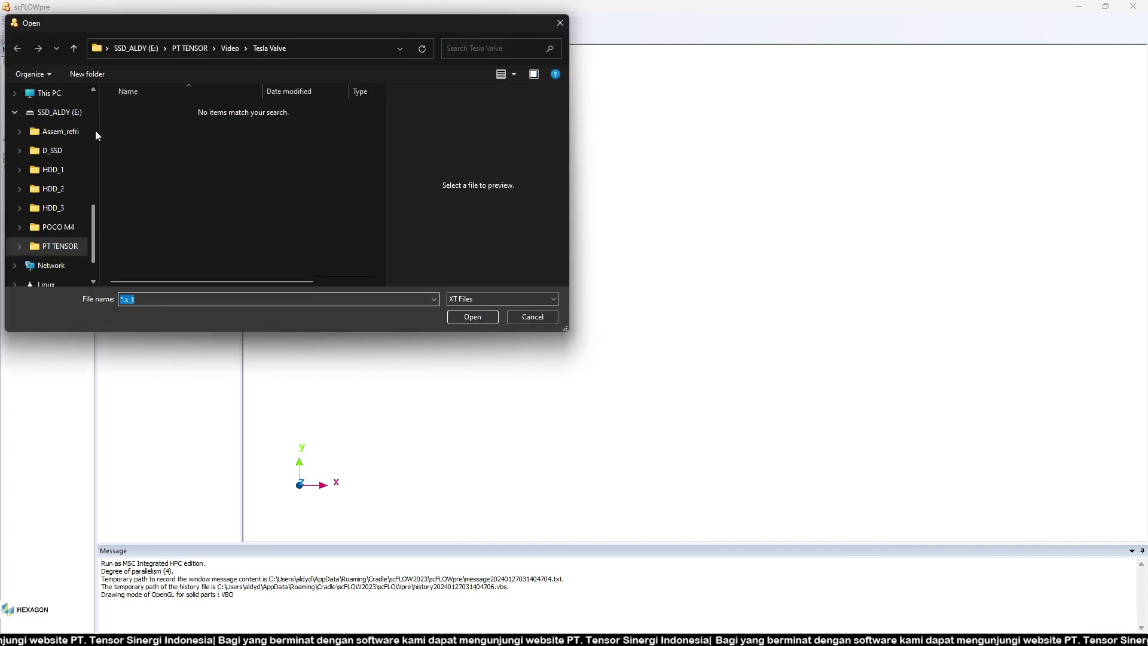
{"action": "scroll", "coordinate": [95, 130], "scroll_direction": "up", "scroll_amount": 5}
{"action": "left_click", "coordinate": [50, 153]}
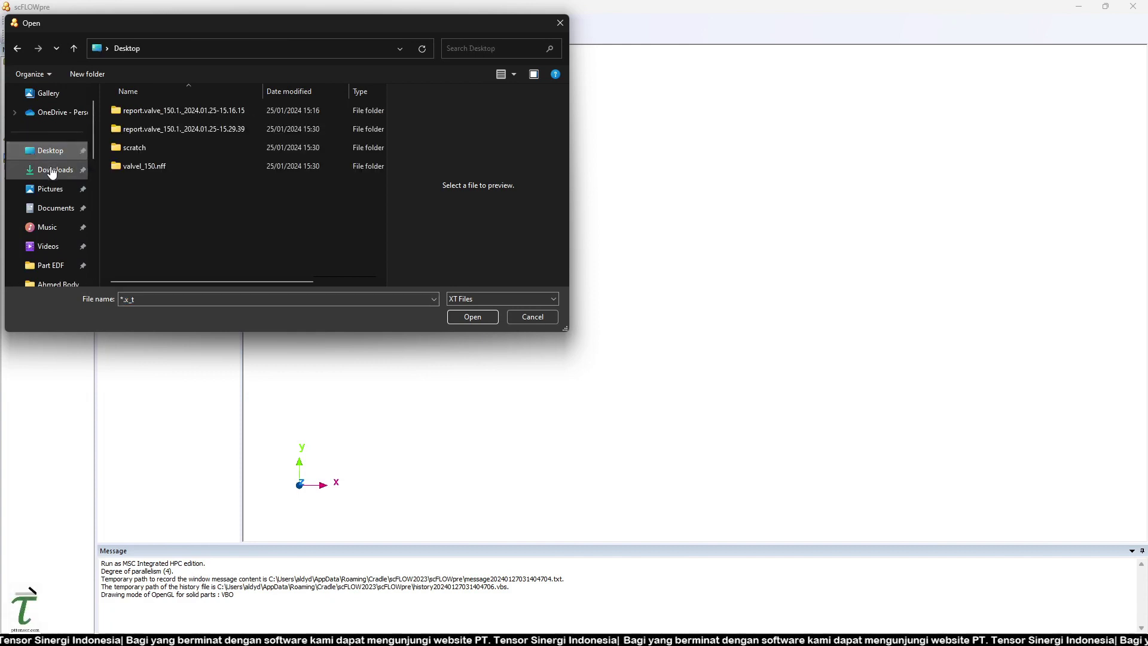
{"action": "left_click", "coordinate": [159, 127]}
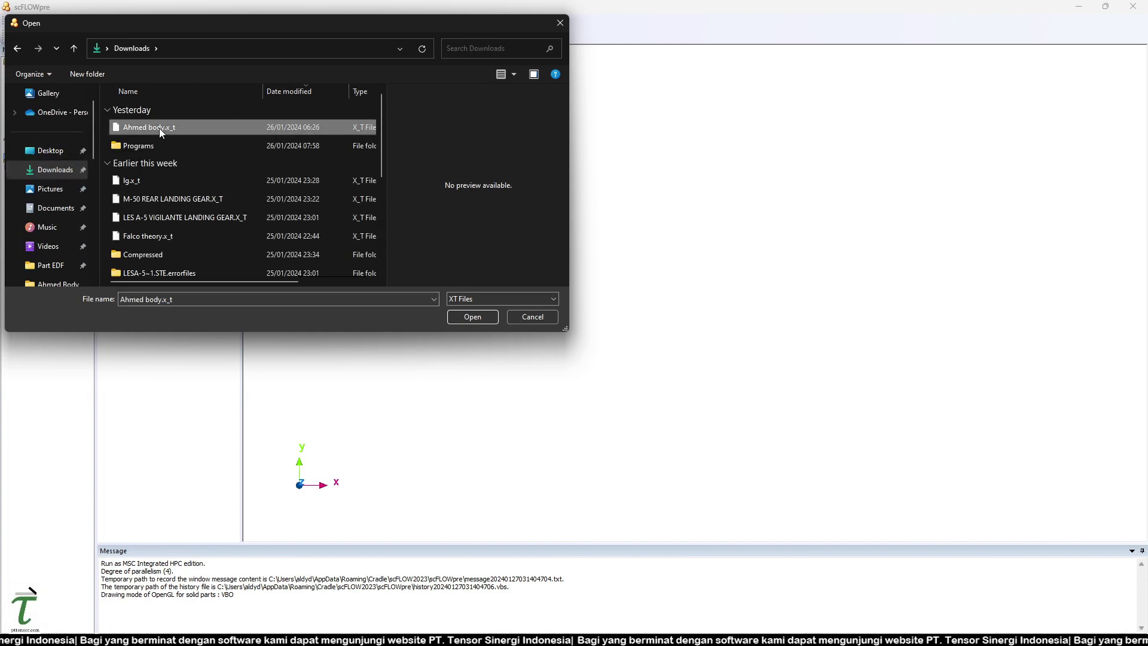
{"action": "left_click", "coordinate": [502, 298]}
{"action": "left_click", "coordinate": [490, 320]}
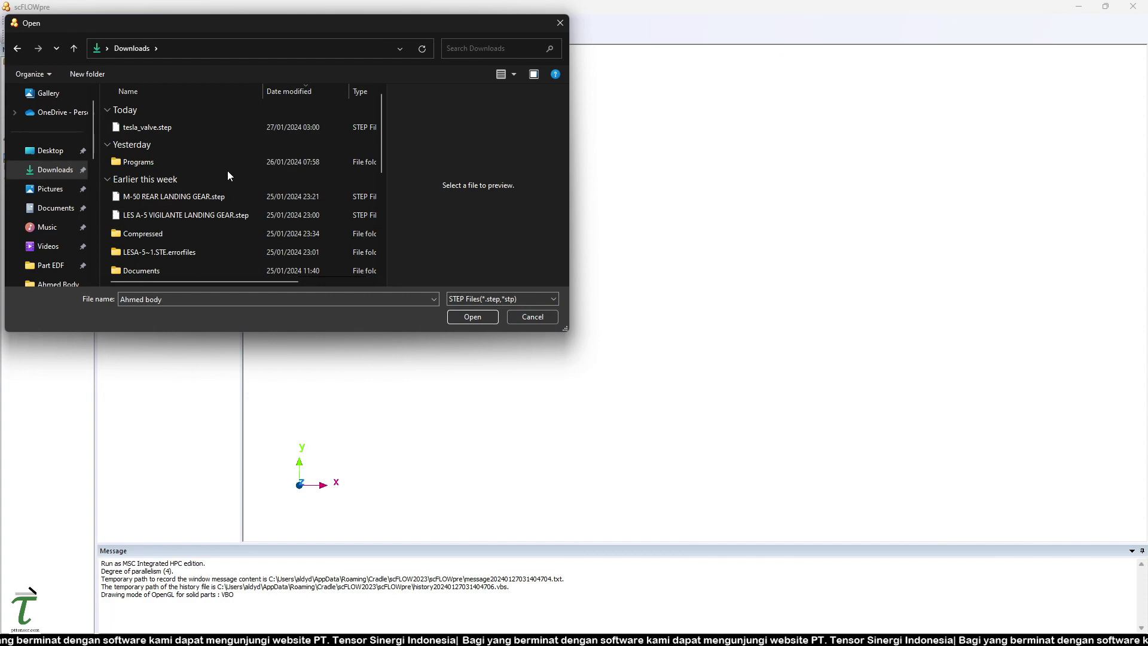
{"action": "left_click", "coordinate": [210, 132]}
{"action": "left_click", "coordinate": [481, 320]}
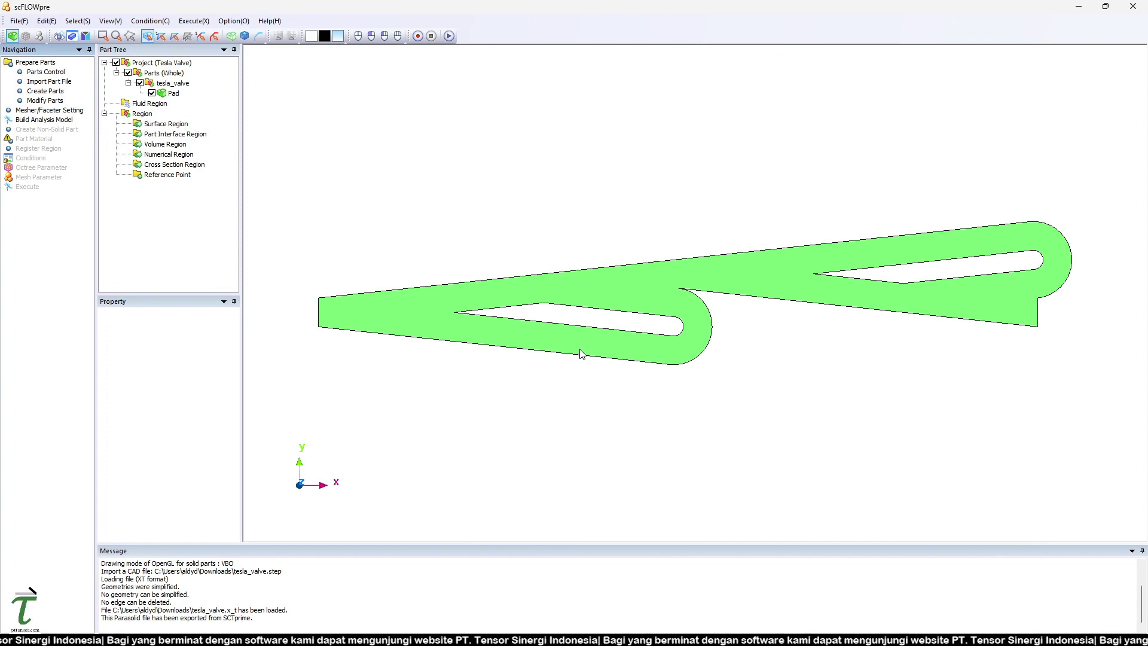
{"action": "mouse_move", "coordinate": [511, 328]}
{"action": "middle_mouse_down"}
{"action": "mouse_move", "coordinate": [644, 254]}
{"action": "mouse_move", "coordinate": [662, 300]}
{"action": "mouse_move", "coordinate": [601, 324]}
{"action": "mouse_move", "coordinate": [610, 336]}
{"action": "middle_mouse_up"}
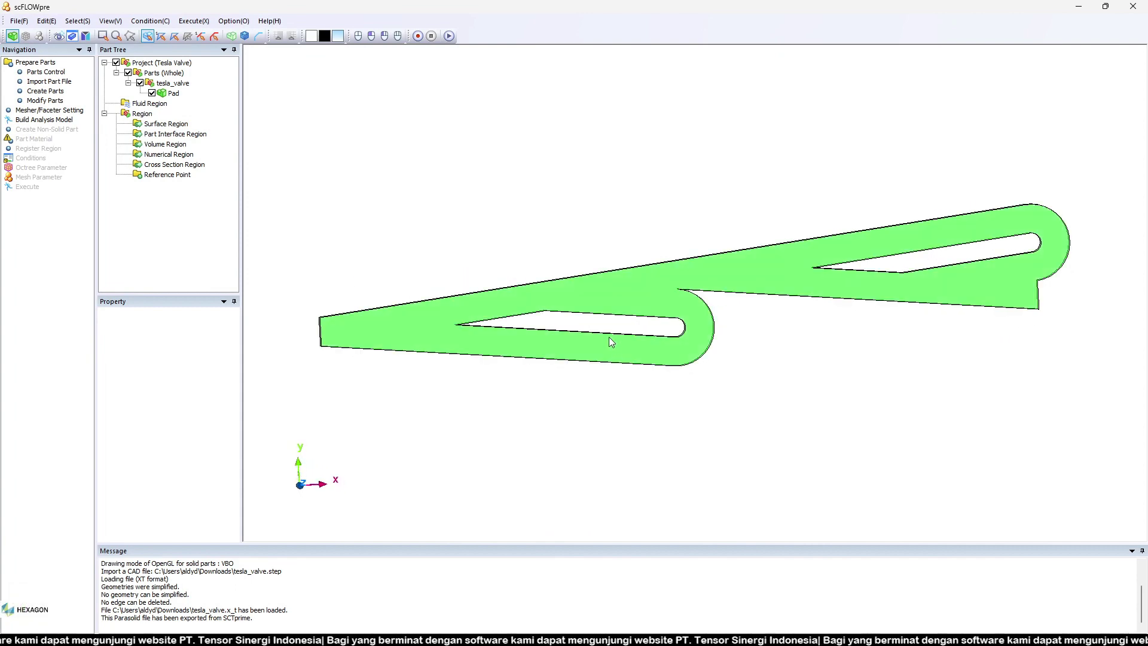
Step: Dissolve the tesla_valve assembly and rename its Pad part to Katup_Tesla
{"action": "left_click", "coordinate": [183, 84]}
{"action": "right_click", "coordinate": [183, 89]}
{"action": "left_click", "coordinate": [284, 106]}
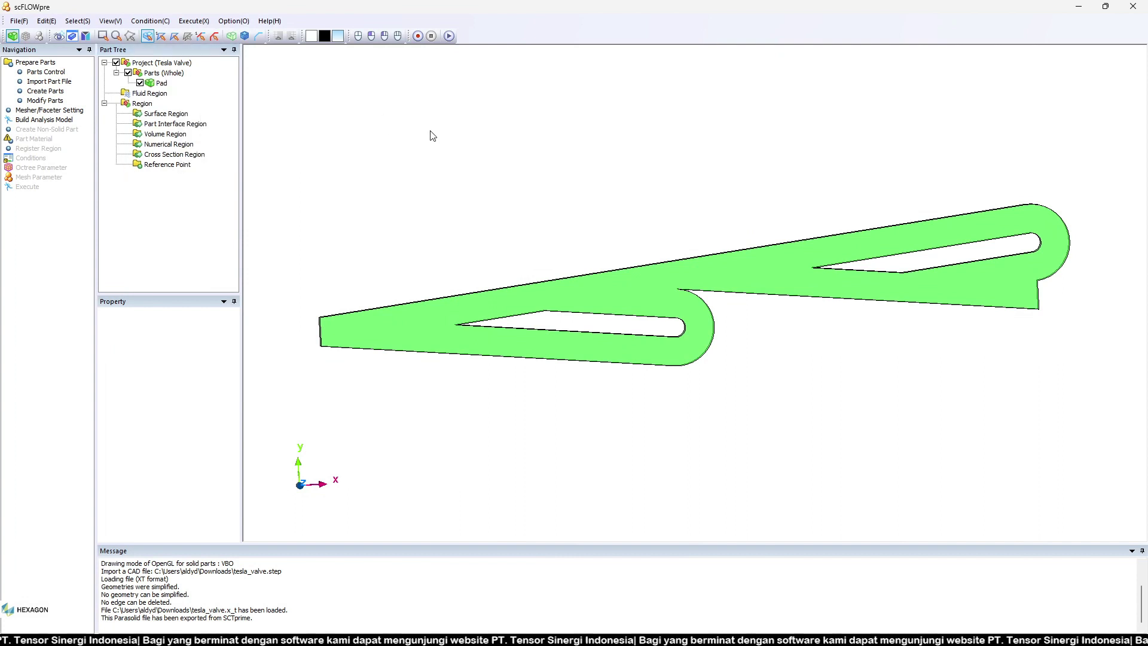
{"action": "left_click", "coordinate": [160, 84]}
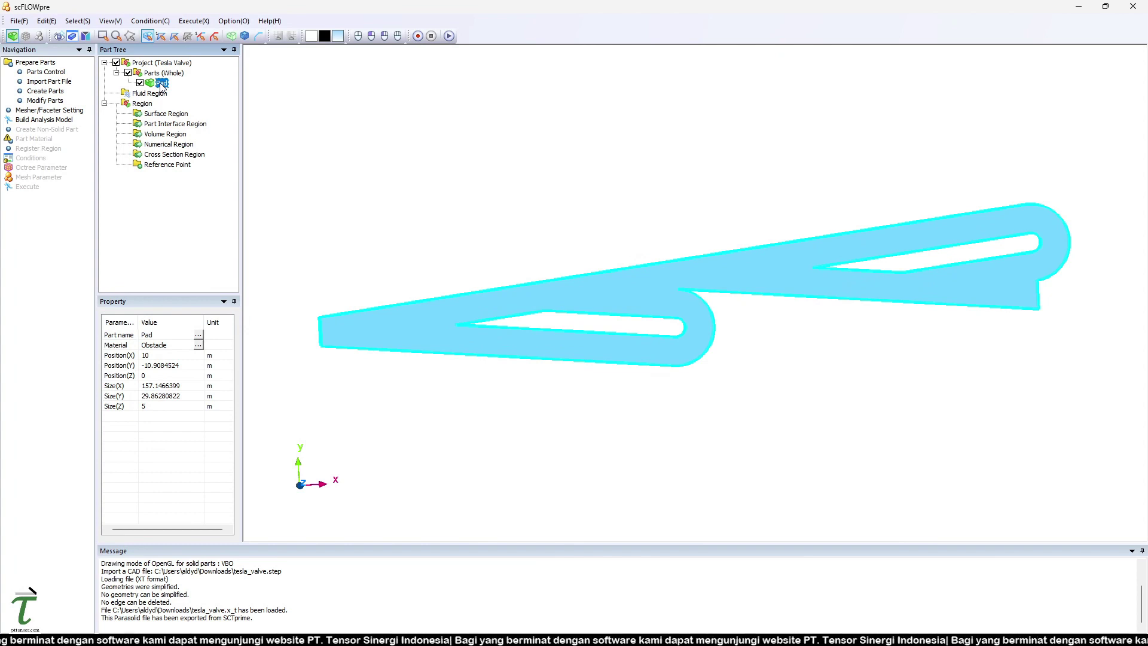
{"action": "left_click", "coordinate": [160, 84]}
{"action": "type", "text": "Ka"}
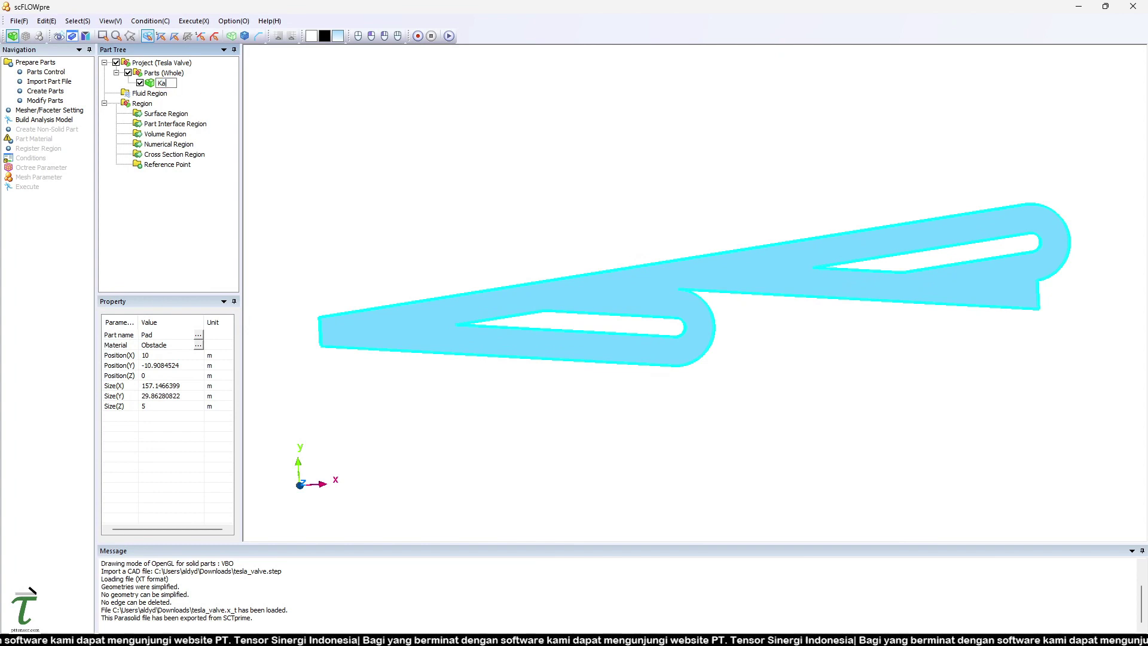
{"action": "type", "text": "tup_Te"}
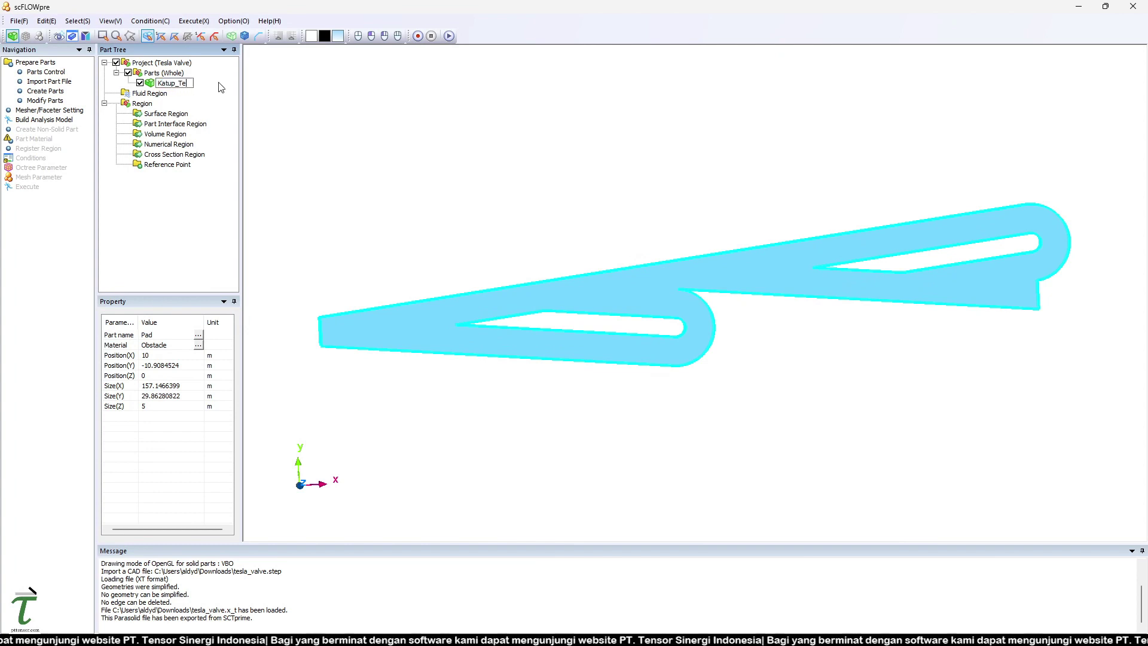
{"action": "type", "text": "sla"}
{"action": "key", "text": "Return"}
Step: Build the analysis model from the Katup_Tesla part and confirm it
{"action": "left_click", "coordinate": [379, 182]}
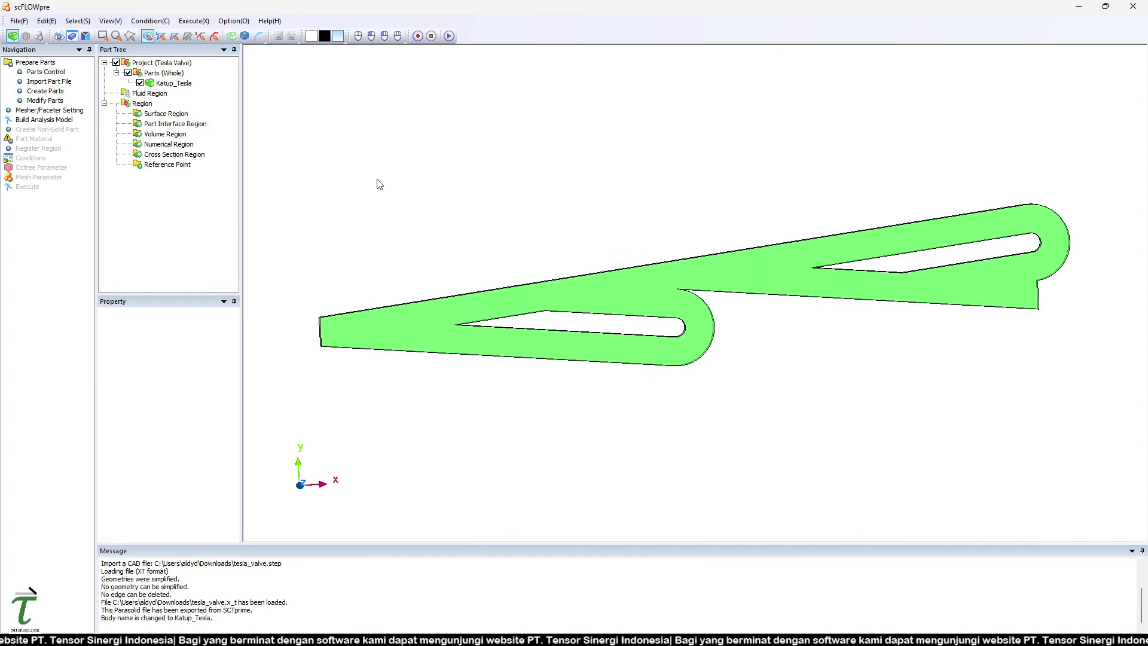
{"action": "left_click", "coordinate": [55, 122]}
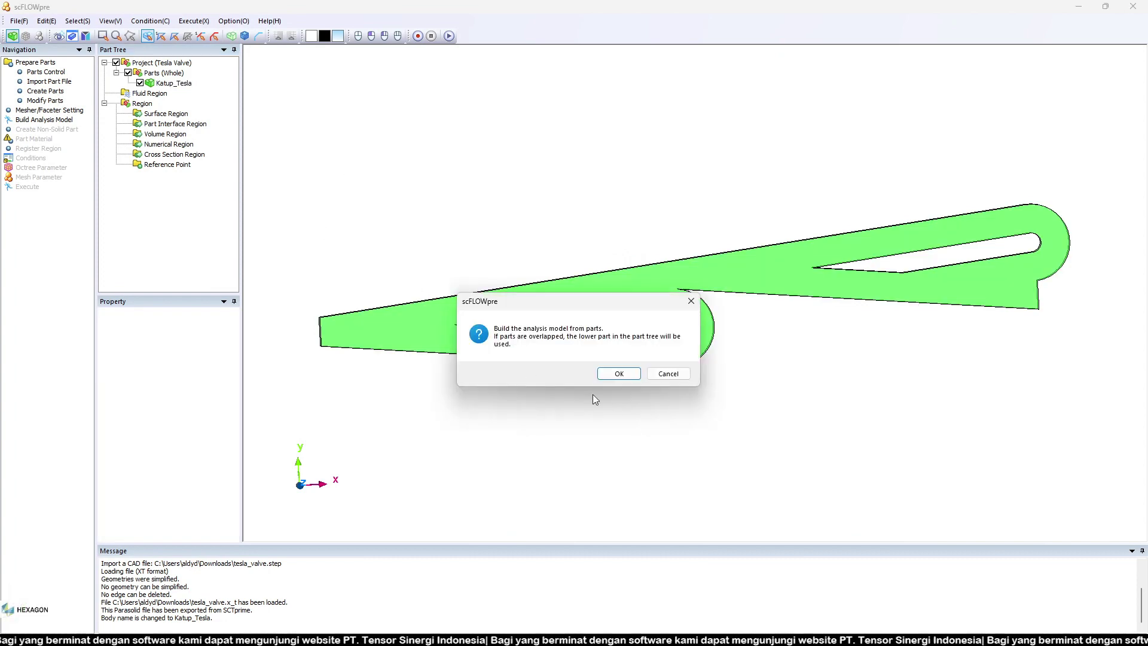
{"action": "left_click", "coordinate": [619, 374]}
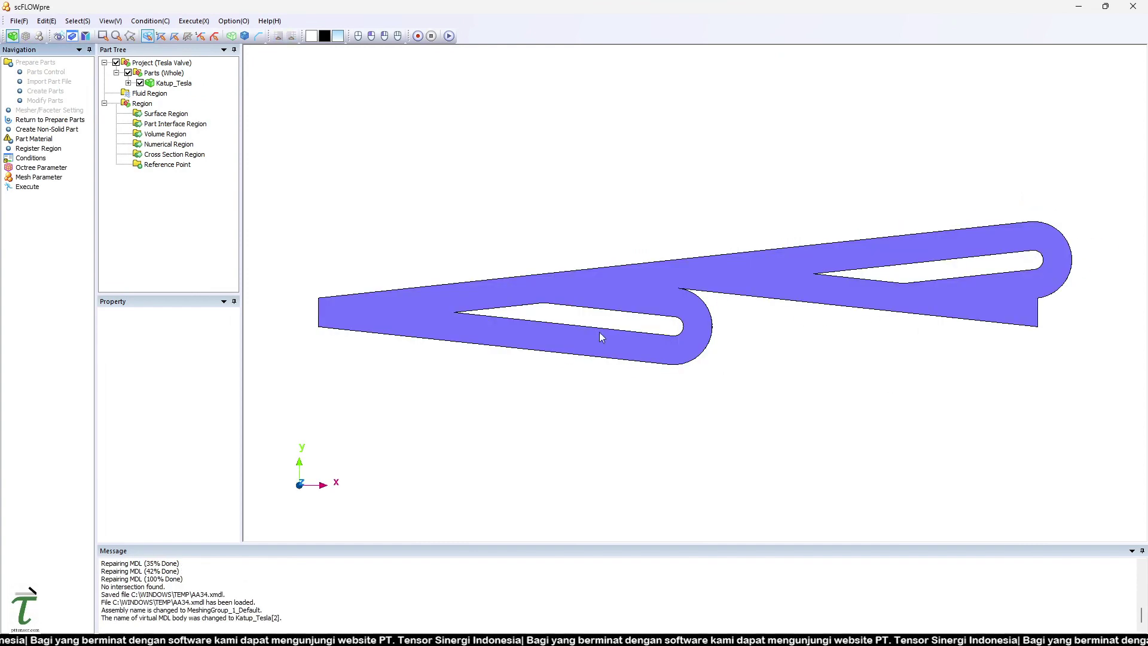
Step: Set Katup_Tesla to Fluid and pick water (incompressible/20C) in Part Material, without applying it
{"action": "left_click", "coordinate": [41, 140]}
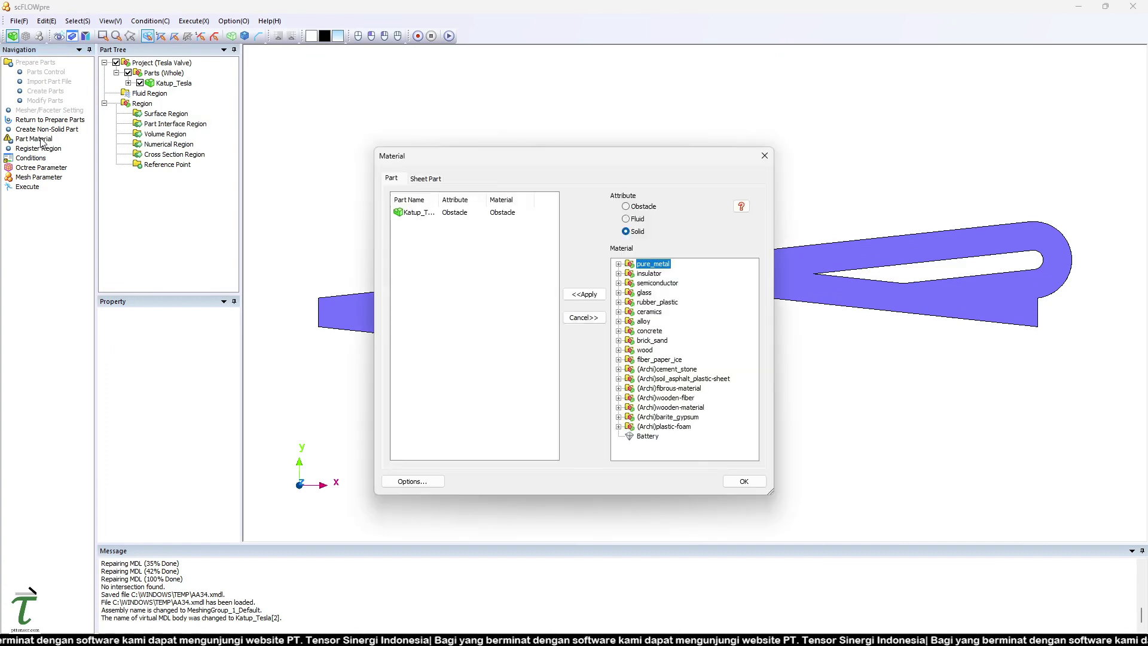
{"action": "left_click", "coordinate": [501, 213]}
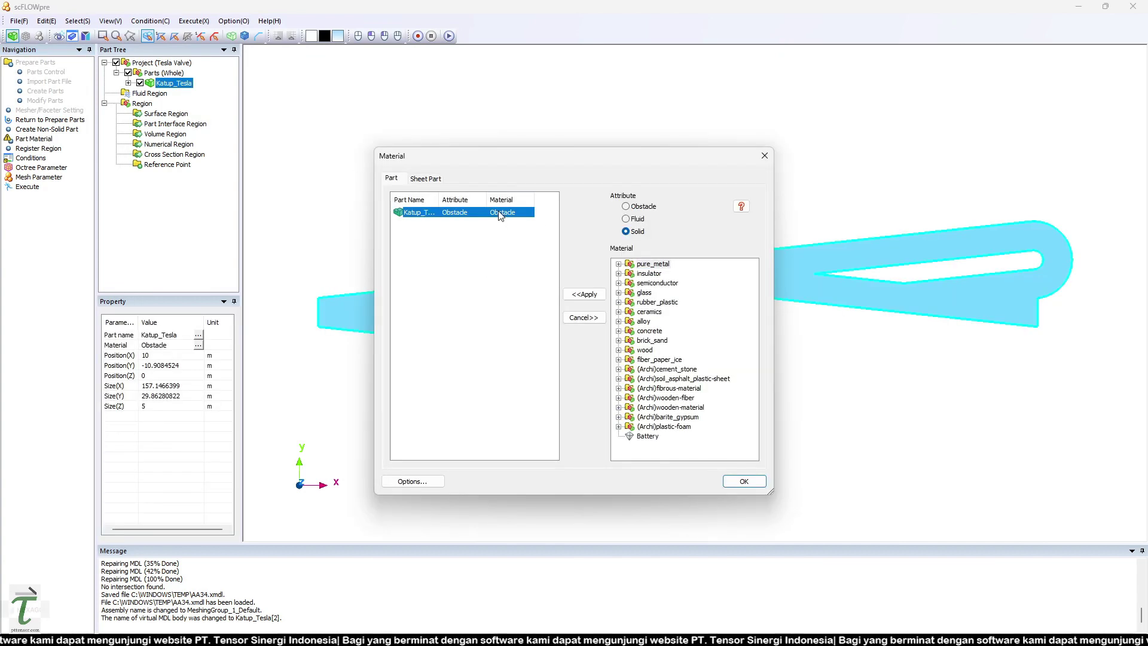
{"action": "left_click", "coordinate": [639, 219]}
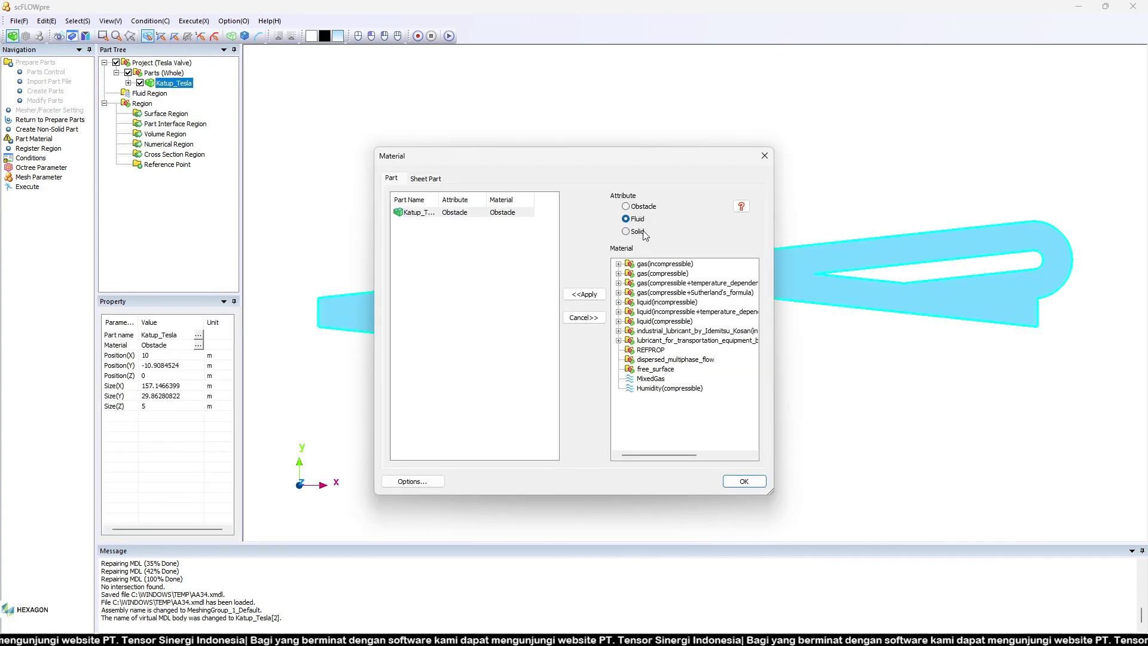
{"action": "left_click", "coordinate": [619, 302]}
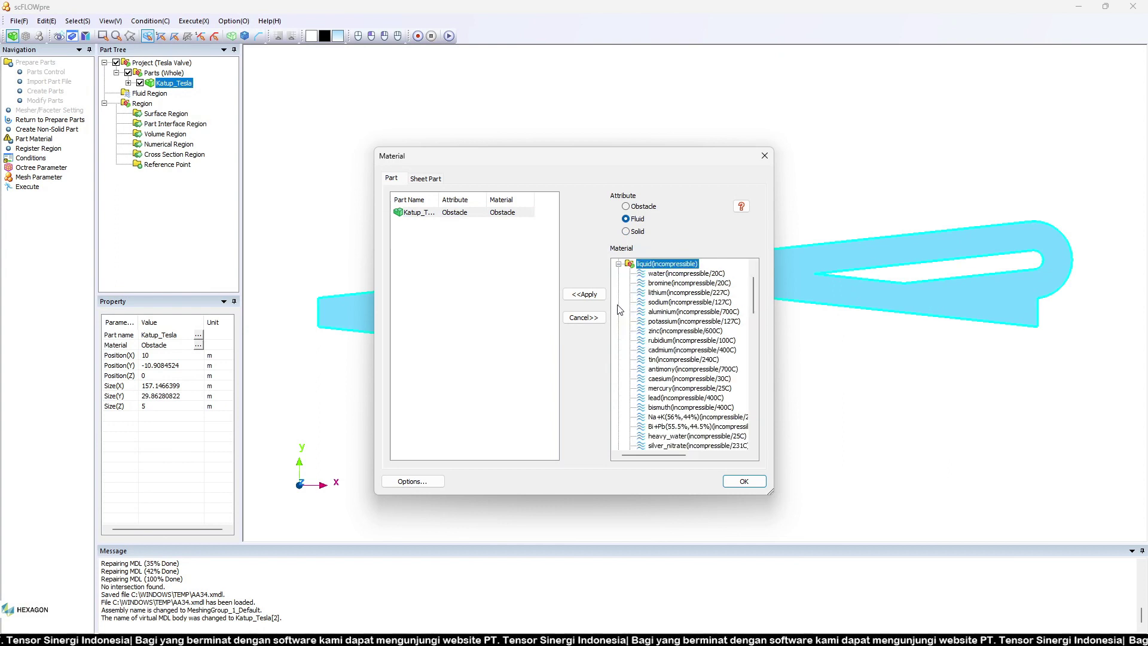
{"action": "left_click", "coordinate": [619, 264]}
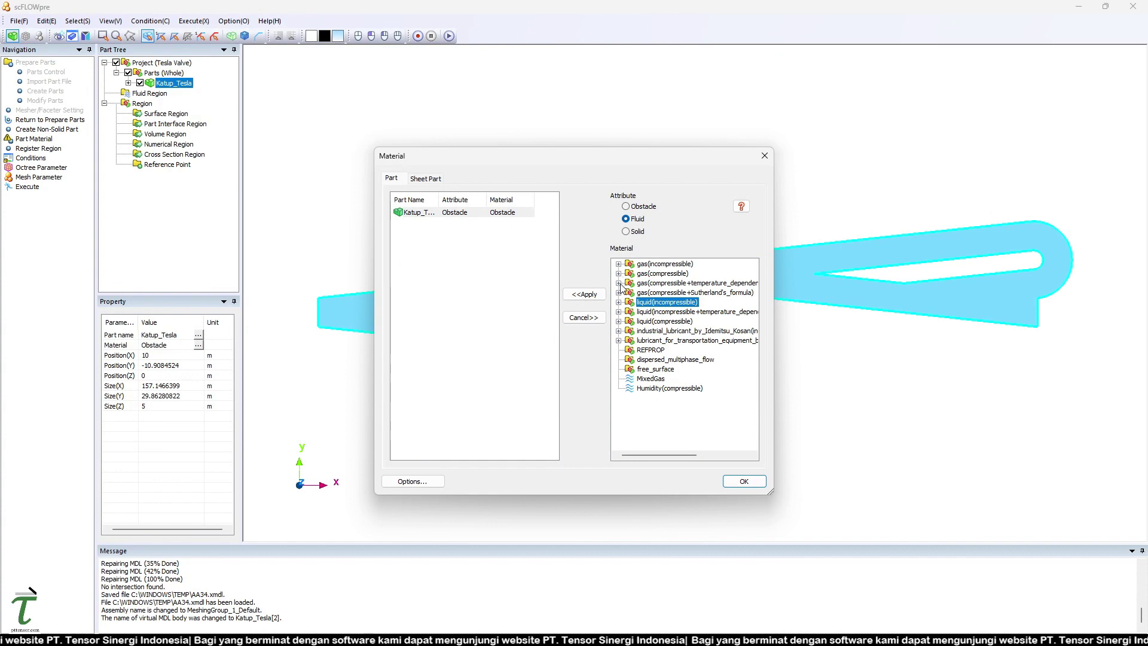
{"action": "left_click", "coordinate": [620, 302]}
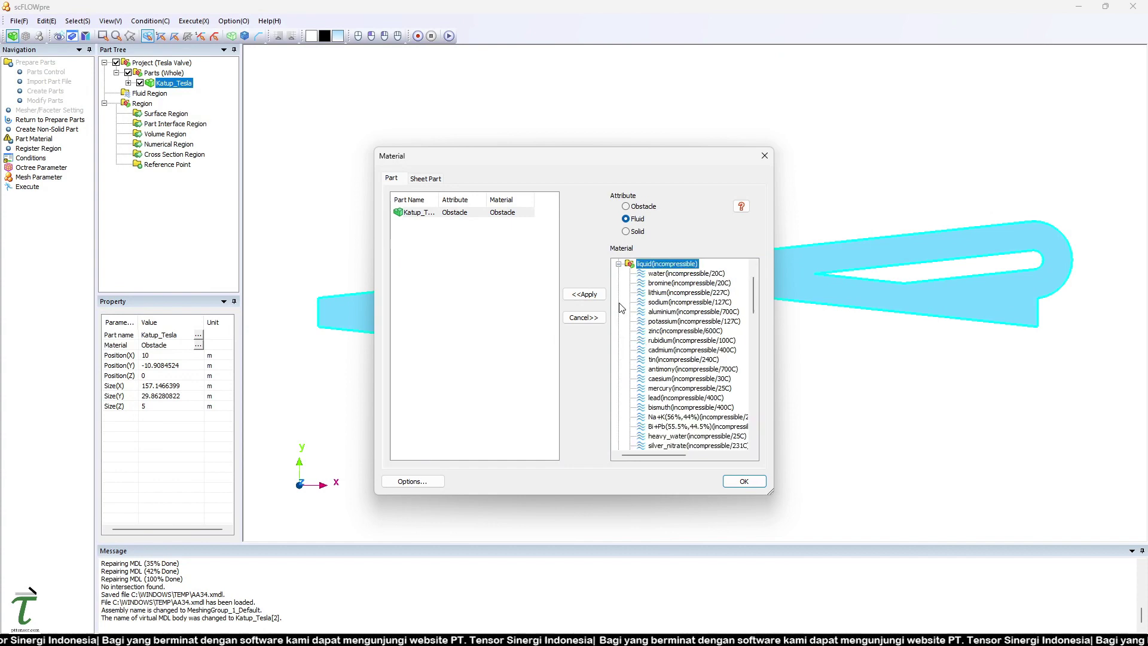
{"action": "scroll", "coordinate": [711, 345], "scroll_direction": "down", "scroll_amount": 3}
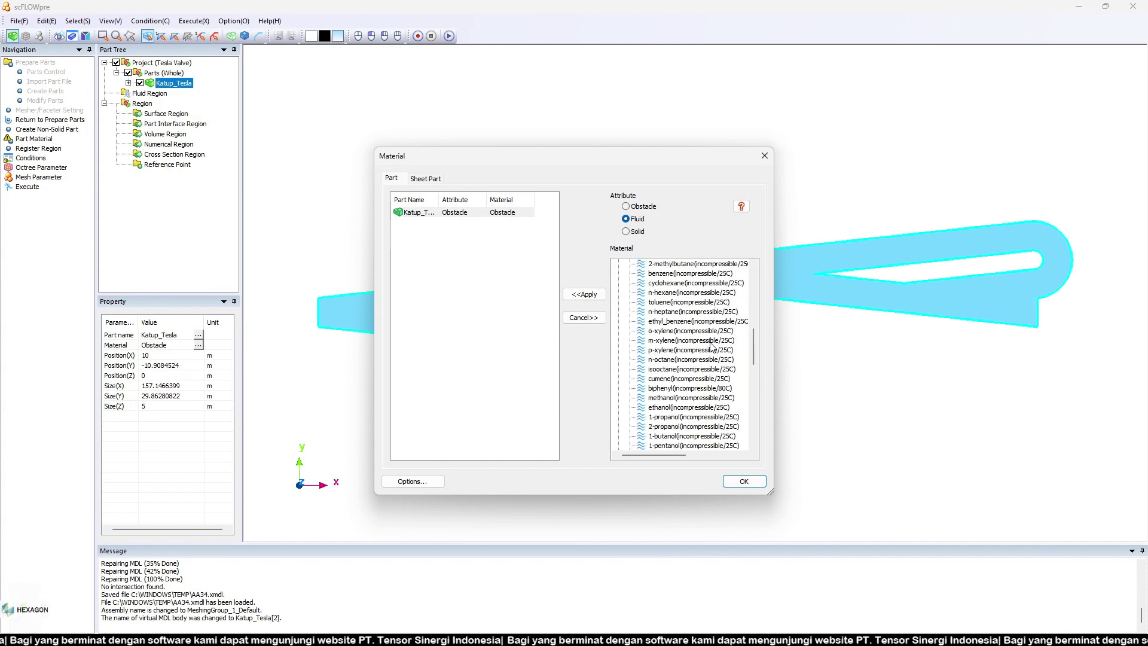
{"action": "scroll", "coordinate": [710, 338], "scroll_direction": "up", "scroll_amount": 4}
{"action": "left_click", "coordinate": [703, 313]}
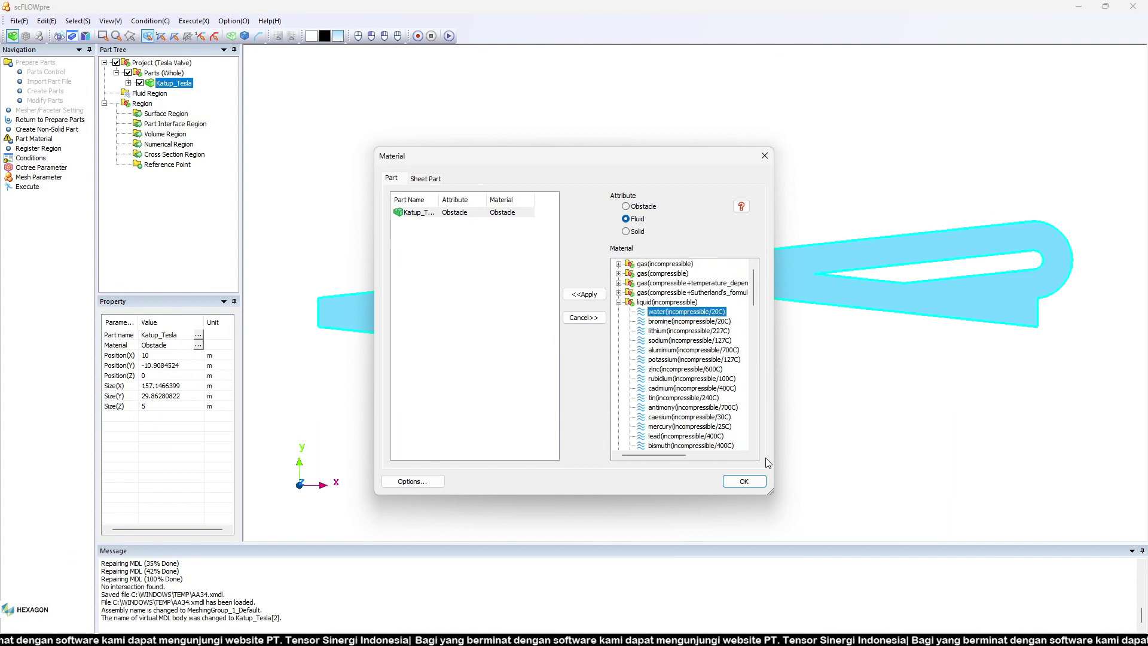
{"action": "scroll", "coordinate": [683, 432], "scroll_direction": "down", "scroll_amount": 3}
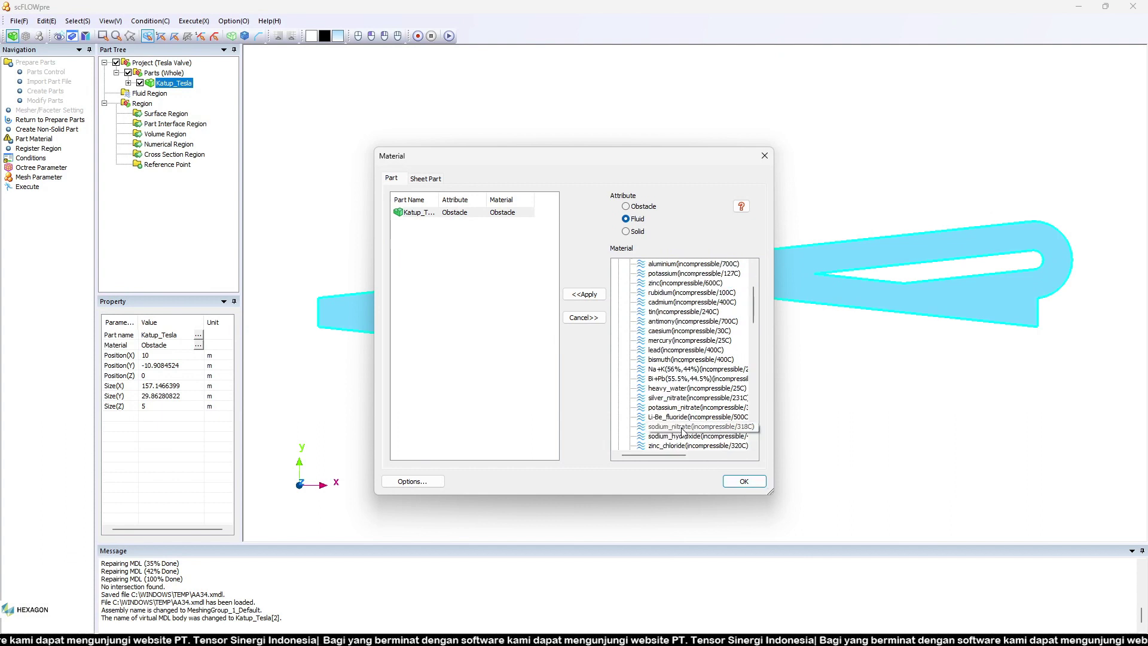
{"action": "scroll", "coordinate": [682, 432], "scroll_direction": "up", "scroll_amount": 2}
{"action": "scroll", "coordinate": [682, 431], "scroll_direction": "up", "scroll_amount": 1}
{"action": "scroll", "coordinate": [683, 431], "scroll_direction": "down", "scroll_amount": 1}
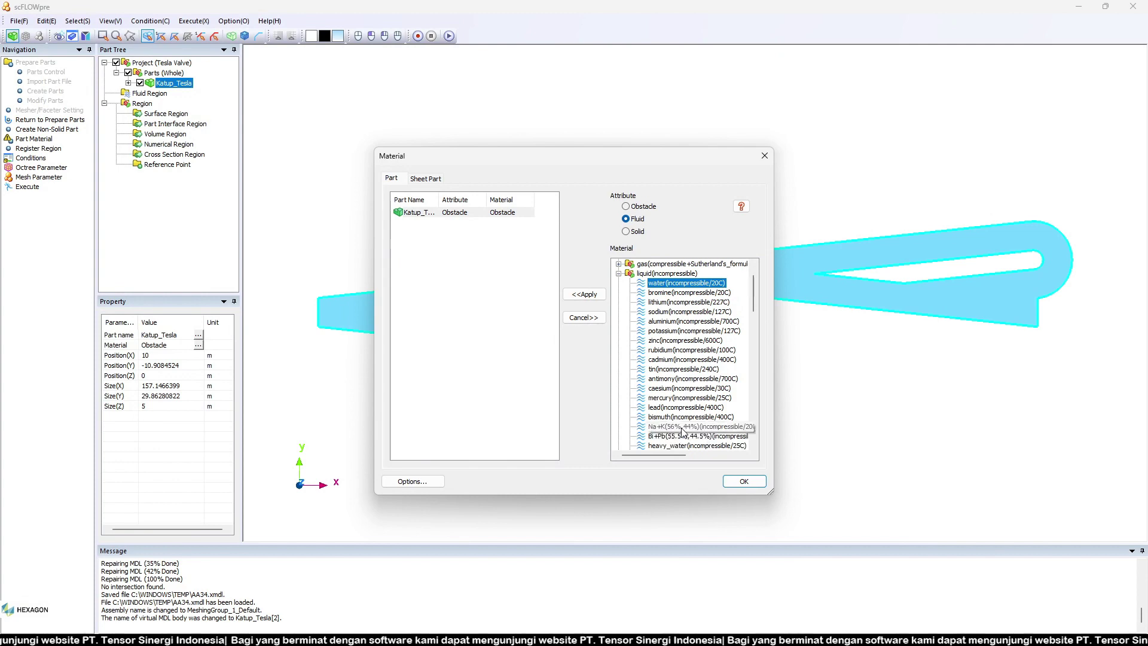
{"action": "scroll", "coordinate": [683, 431], "scroll_direction": "down", "scroll_amount": 5}
{"action": "scroll", "coordinate": [683, 431], "scroll_direction": "down", "scroll_amount": 2}
{"action": "scroll", "coordinate": [683, 432], "scroll_direction": "down", "scroll_amount": 2}
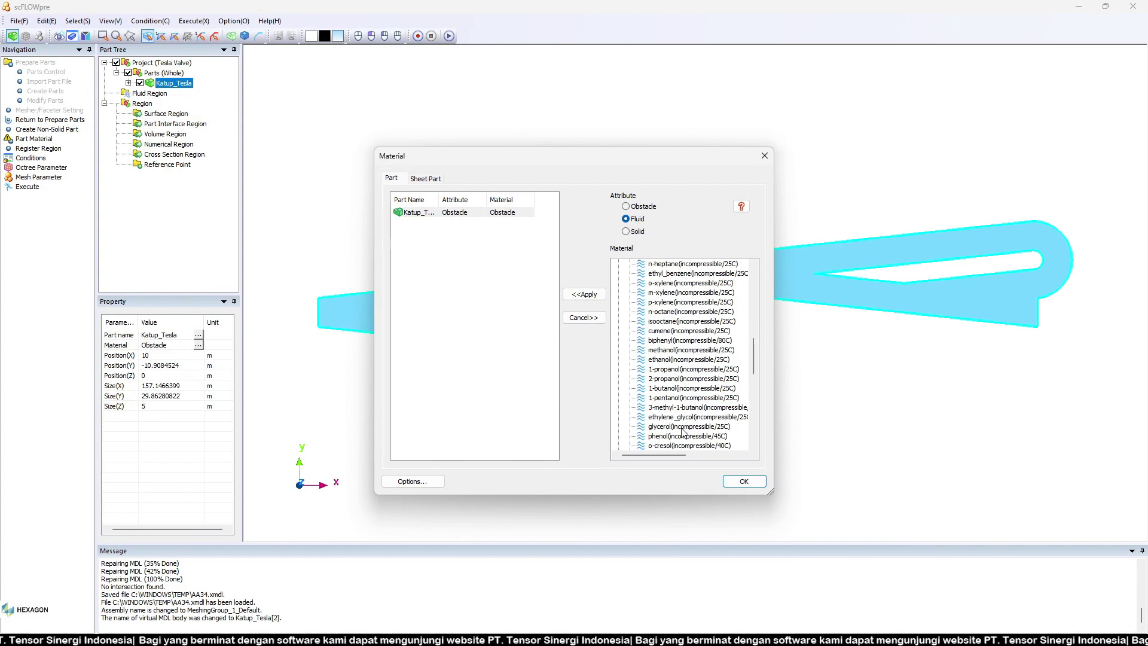
{"action": "scroll", "coordinate": [674, 433], "scroll_direction": "down", "scroll_amount": 2}
{"action": "scroll", "coordinate": [674, 433], "scroll_direction": "down", "scroll_amount": 4}
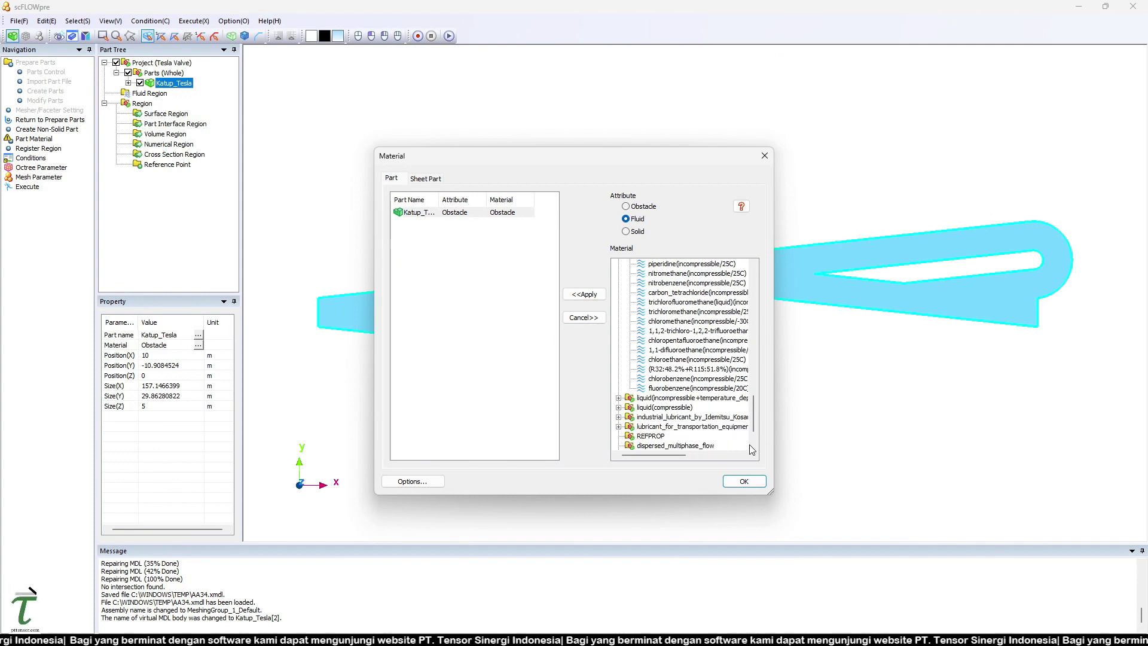
{"action": "left_click", "coordinate": [743, 481]}
Step: Reassign Katup_Tesla as Fluid with water (incompressible/20C) applied, and confirm
{"action": "mouse_move", "coordinate": [574, 361]}
{"action": "middle_mouse_down"}
{"action": "mouse_move", "coordinate": [750, 422]}
{"action": "mouse_move", "coordinate": [726, 218]}
{"action": "mouse_move", "coordinate": [612, 335]}
{"action": "mouse_move", "coordinate": [526, 346]}
{"action": "mouse_move", "coordinate": [621, 323]}
{"action": "mouse_move", "coordinate": [538, 356]}
{"action": "mouse_move", "coordinate": [500, 342]}
{"action": "middle_mouse_up"}
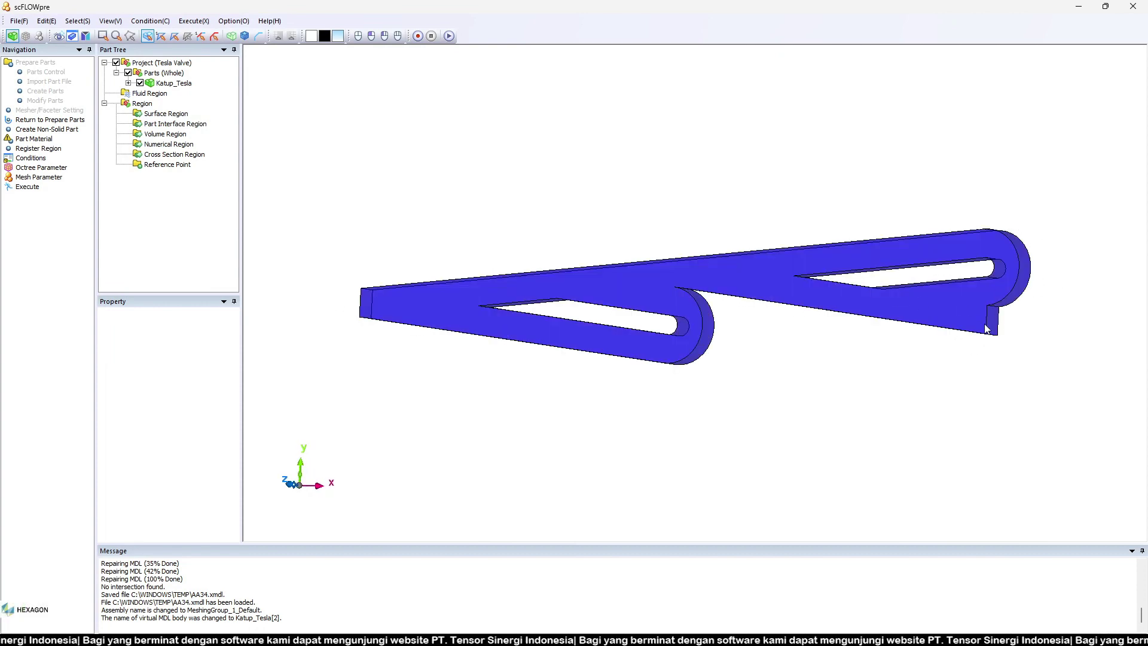
{"action": "middle_click_drag", "start_coordinate": [381, 288], "coordinate": [673, 359]}
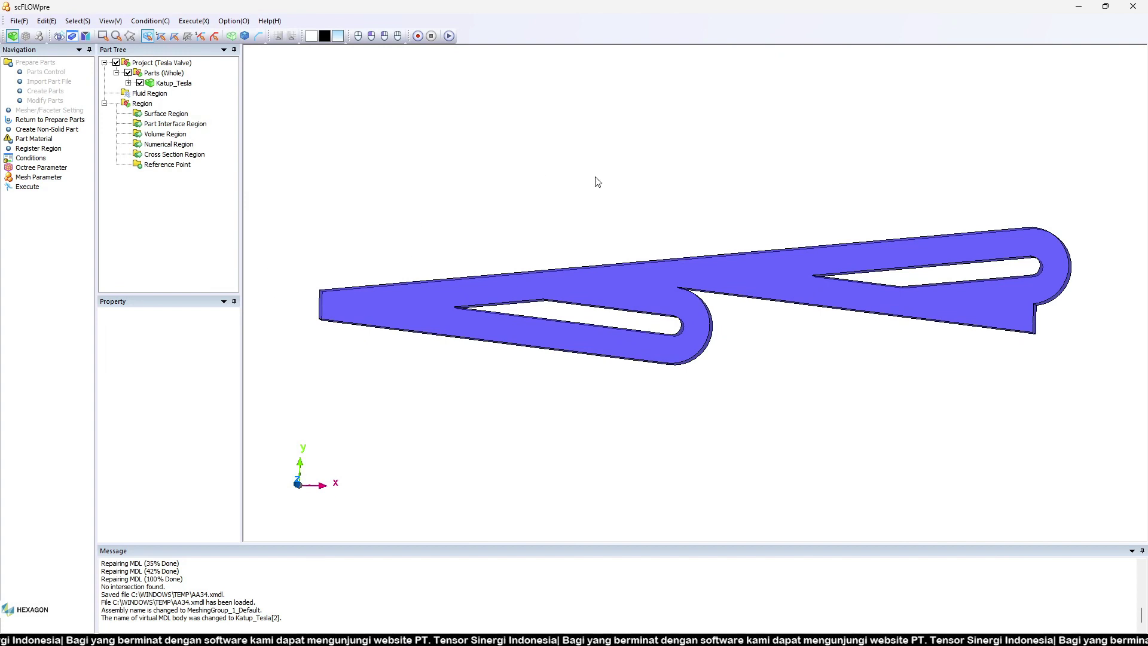
{"action": "left_click", "coordinate": [33, 144]}
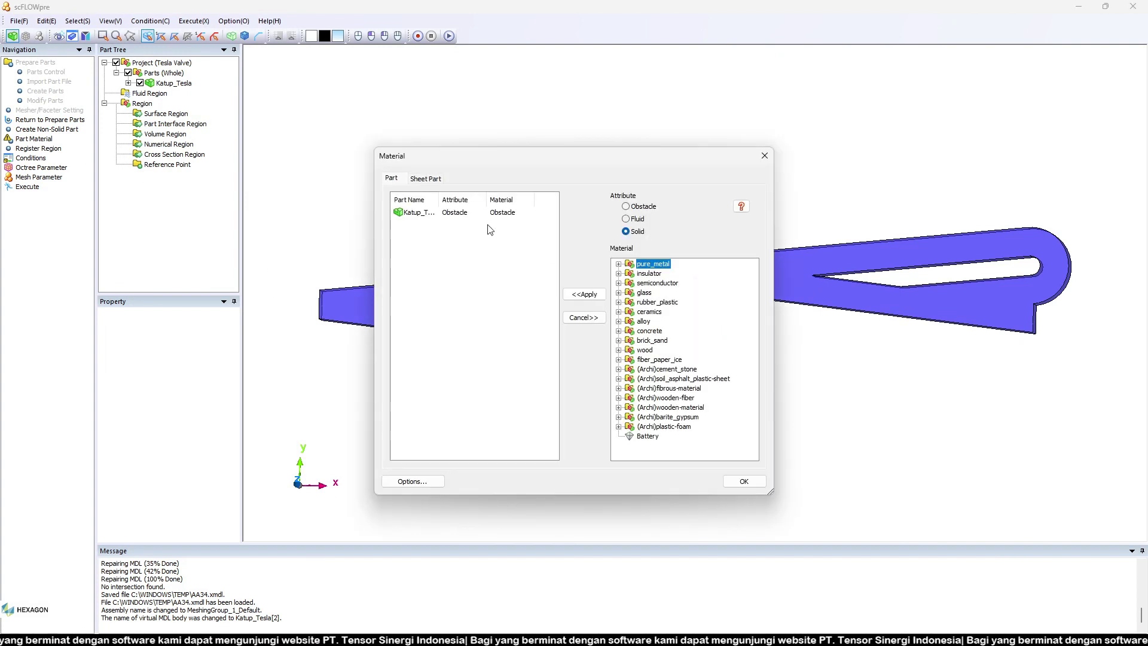
{"action": "left_click", "coordinate": [472, 212]}
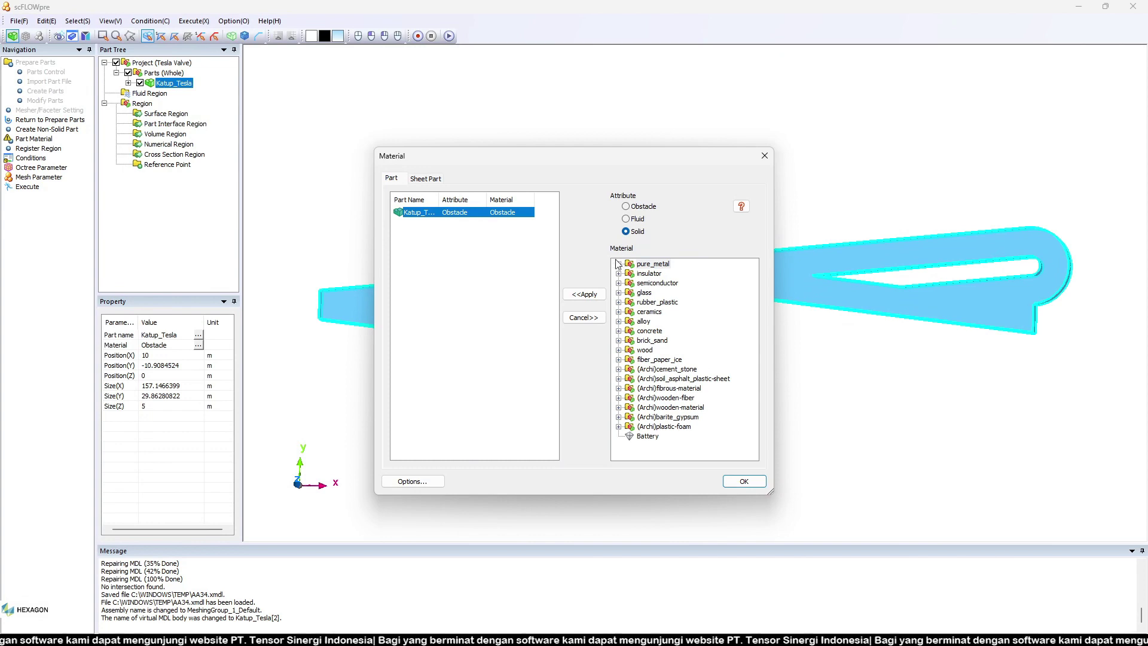
{"action": "left_click", "coordinate": [626, 219]}
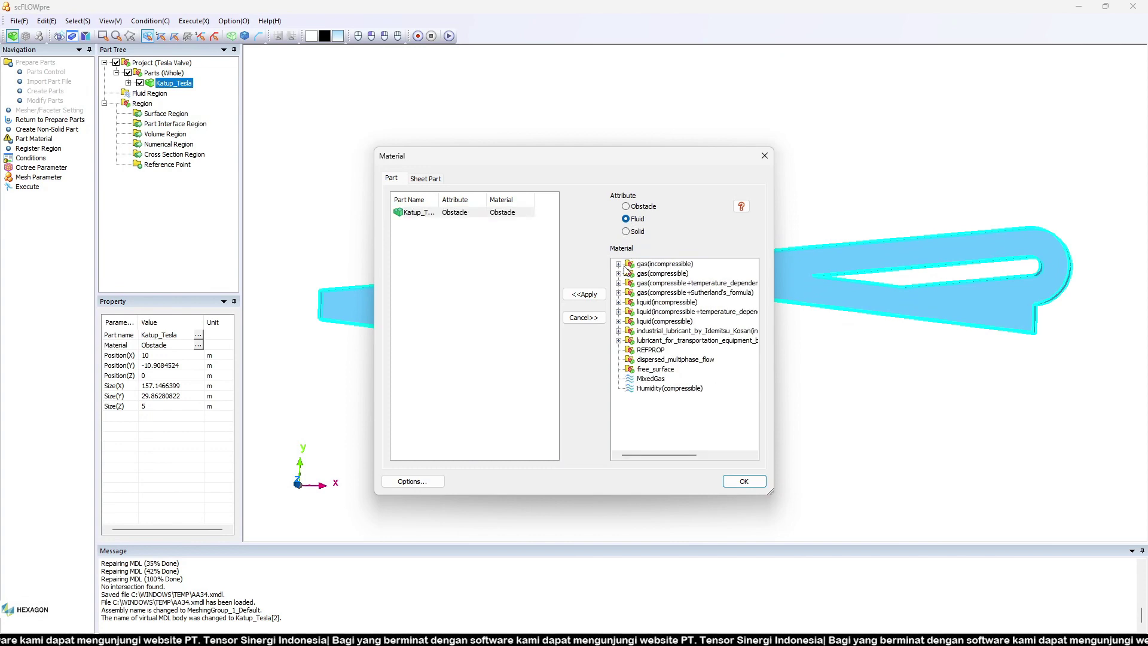
{"action": "double_click", "coordinate": [627, 302]}
{"action": "left_click", "coordinate": [661, 274]}
{"action": "left_click", "coordinate": [584, 294]}
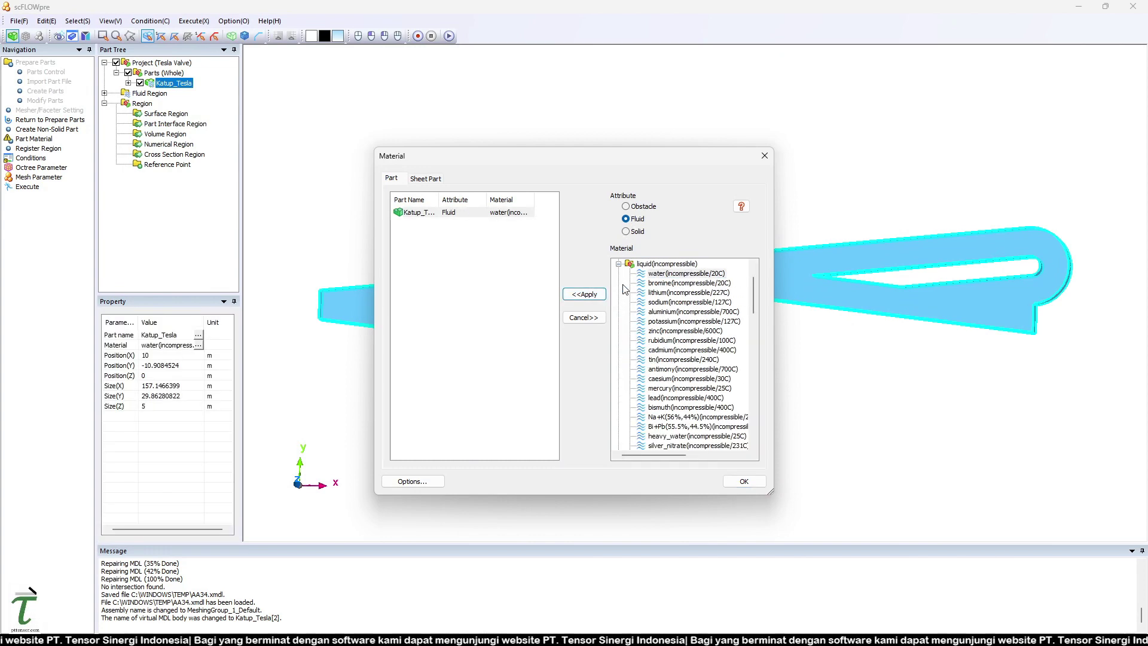
{"action": "left_click", "coordinate": [743, 481]}
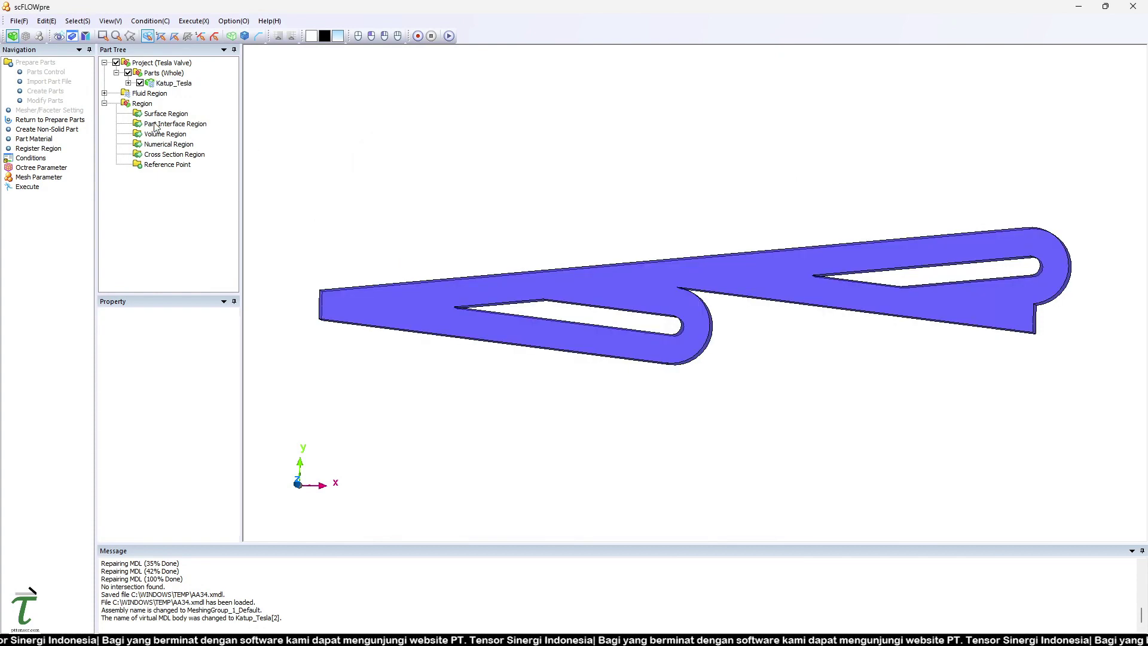
Step: Register the valve's right end face as surface region inlet
{"action": "left_click", "coordinate": [37, 150]}
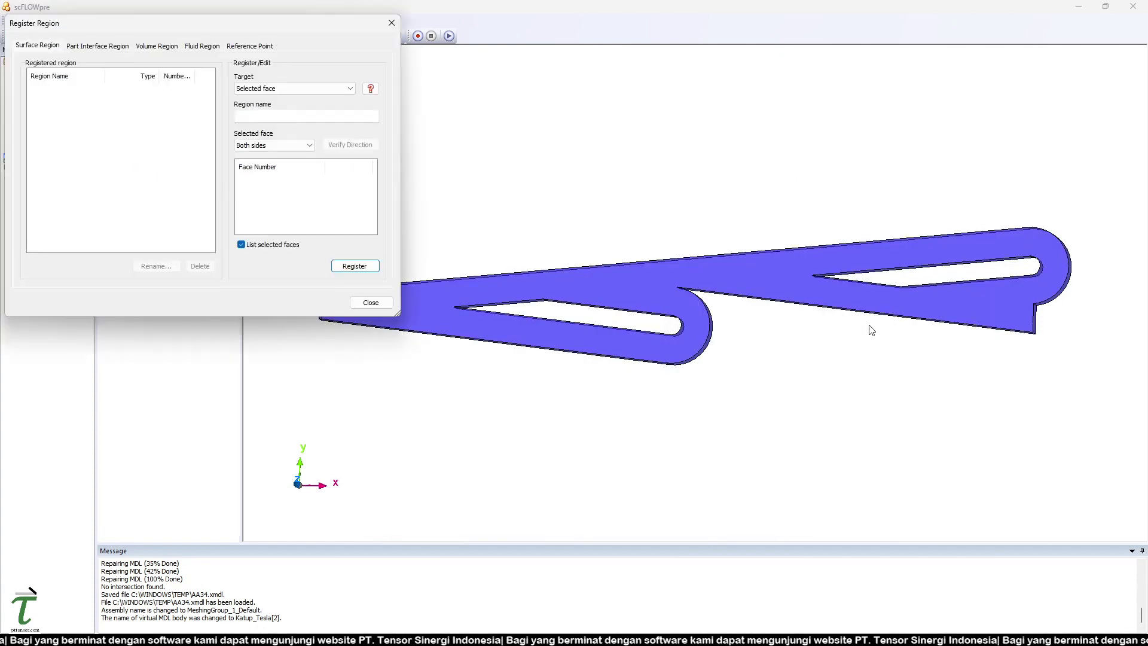
{"action": "mouse_move", "coordinate": [870, 330]}
{"action": "middle_mouse_down"}
{"action": "mouse_move", "coordinate": [702, 314]}
{"action": "mouse_move", "coordinate": [830, 303]}
{"action": "middle_mouse_up"}
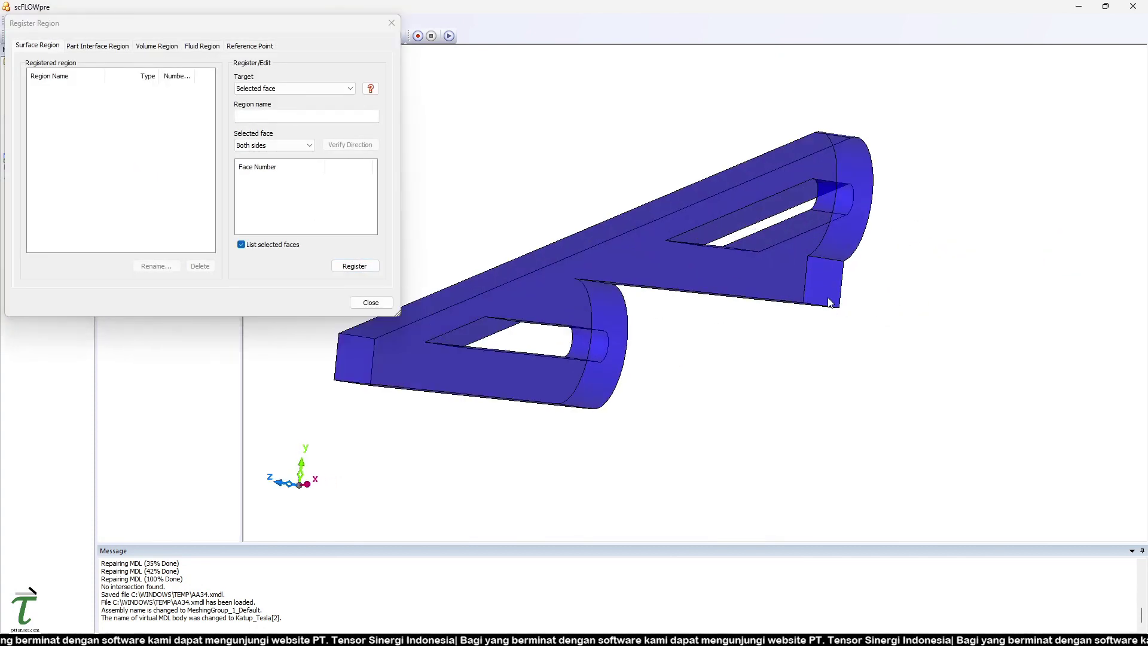
{"action": "left_click", "coordinate": [288, 121]}
{"action": "type", "text": "inlet"}
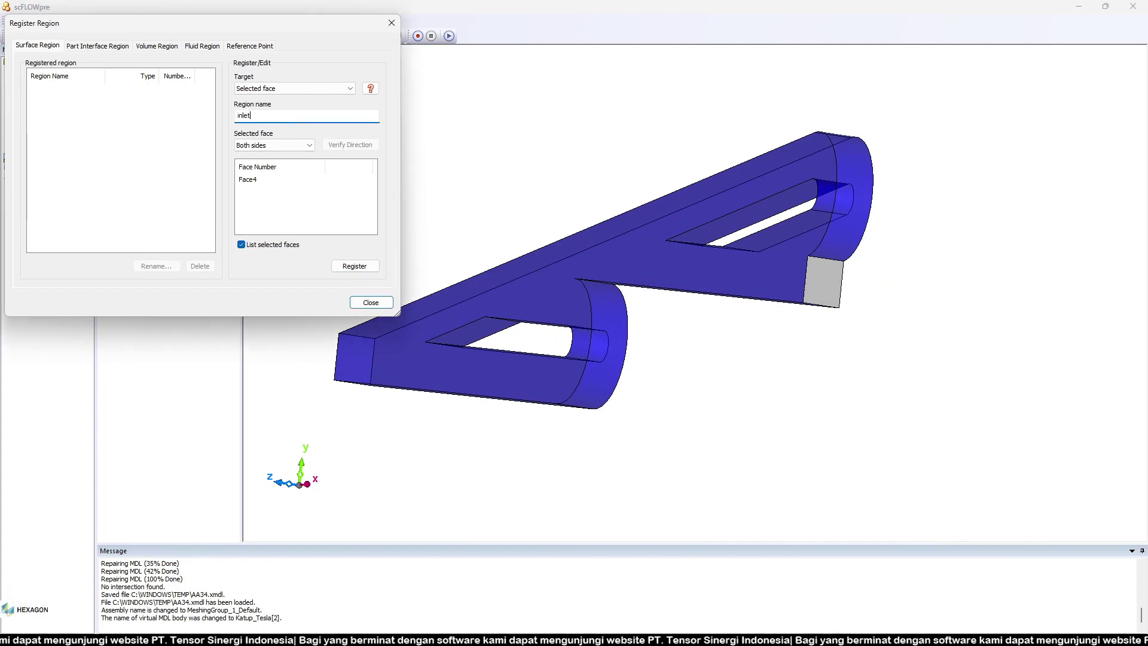
{"action": "key", "text": "Return"}
Step: Register the valve's left end face as surface region outlet and close the dialog
{"action": "scroll", "coordinate": [519, 274], "scroll_direction": "up", "scroll_amount": 3}
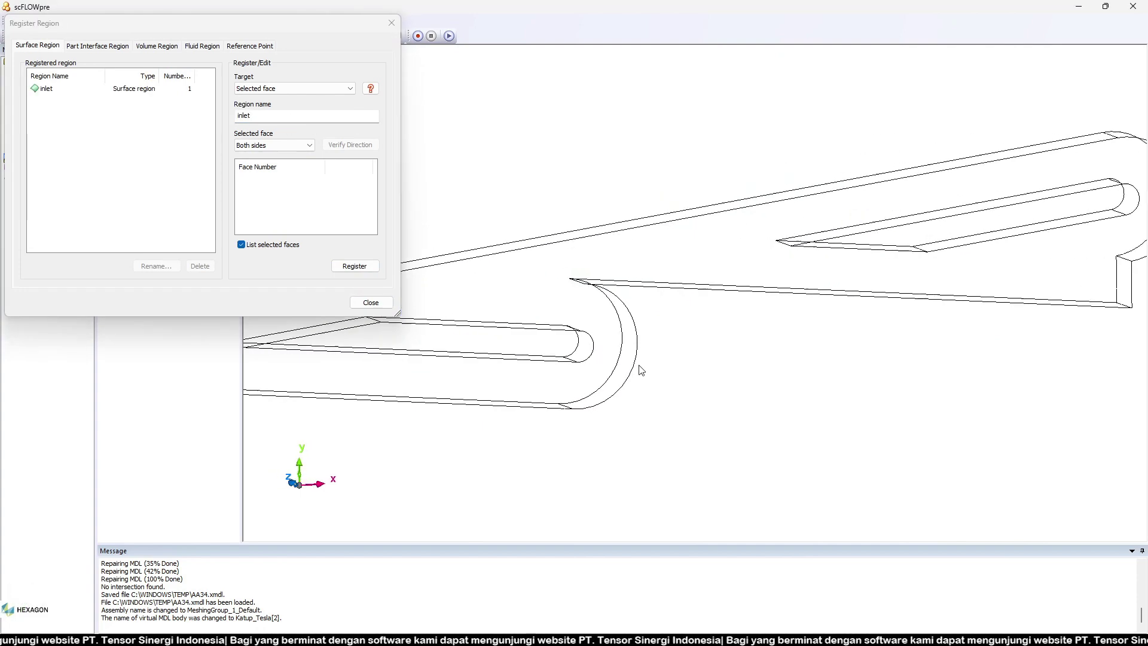
{"action": "middle_click_drag", "start_coordinate": [823, 372], "coordinate": [527, 379]}
{"action": "scroll", "coordinate": [481, 360], "scroll_direction": "up", "scroll_amount": 3}
{"action": "left_click", "coordinate": [481, 360]}
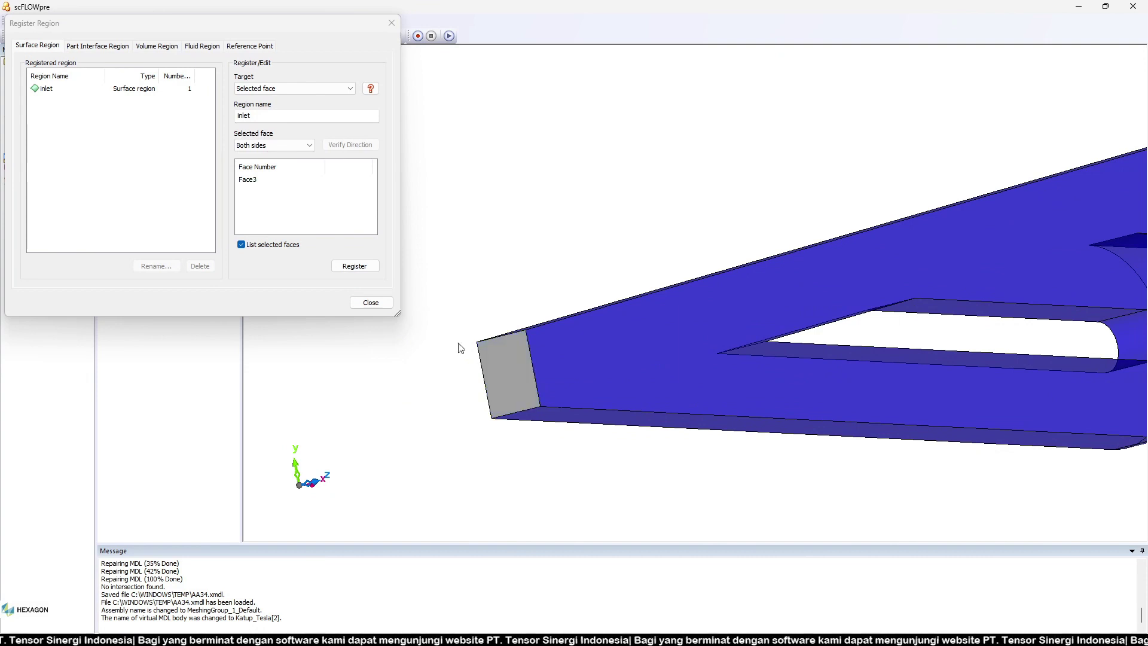
{"action": "left_click", "coordinate": [182, 121]}
{"action": "type", "text": "ou"}
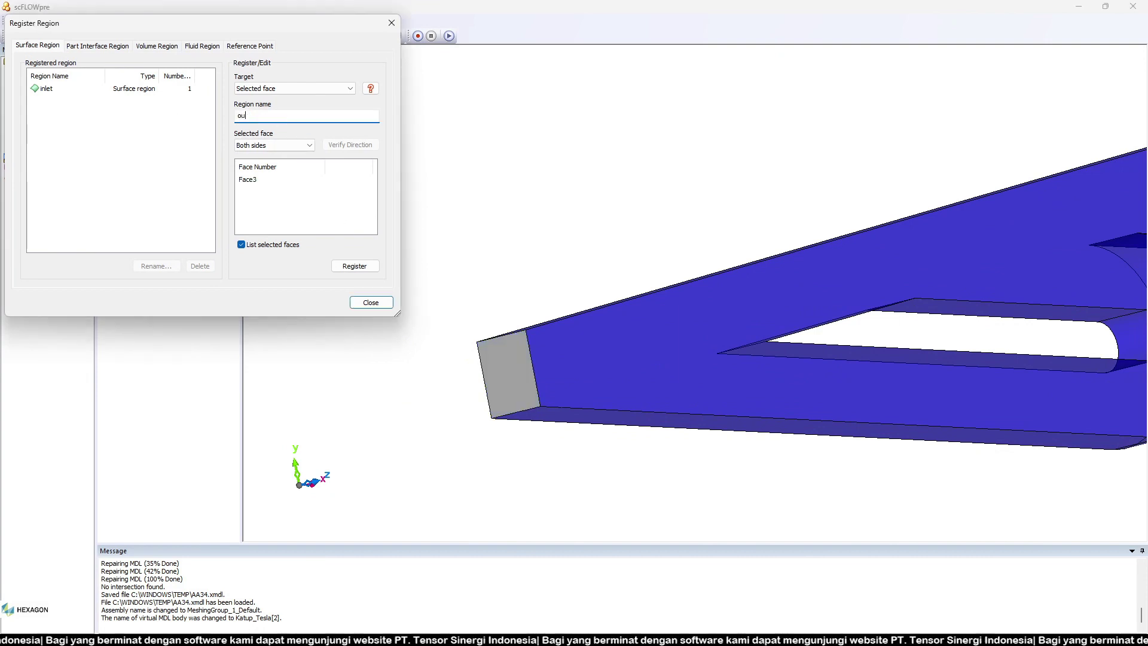
{"action": "type", "text": "tle"}
{"action": "key", "text": "Return"}
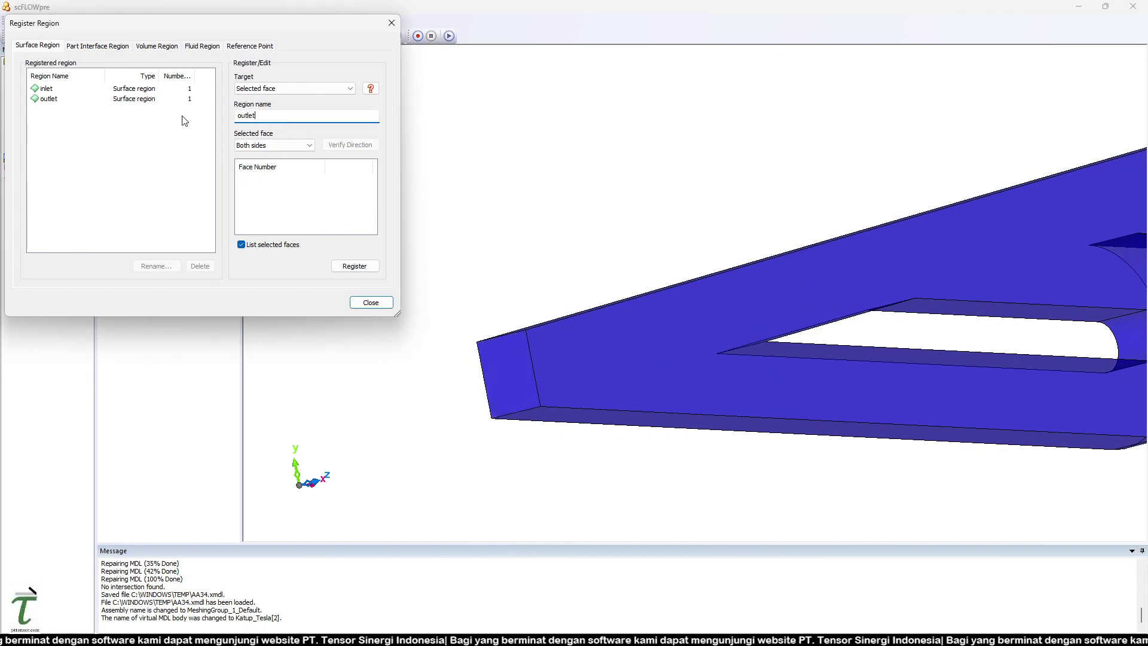
{"action": "left_click", "coordinate": [370, 302]}
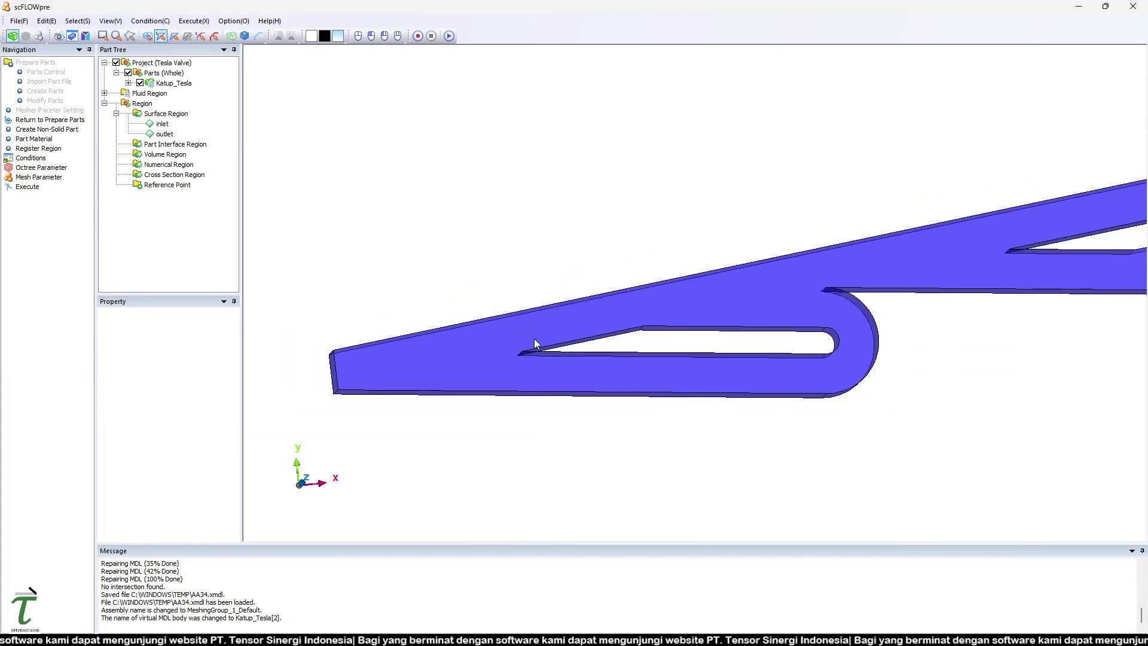
Step: Orbit and zoom the valve to a top-oblique view exposing its remaining faces
{"action": "mouse_move", "coordinate": [690, 351]}
{"action": "middle_mouse_down"}
{"action": "mouse_move", "coordinate": [660, 265]}
{"action": "mouse_move", "coordinate": [696, 312]}
{"action": "middle_mouse_up"}
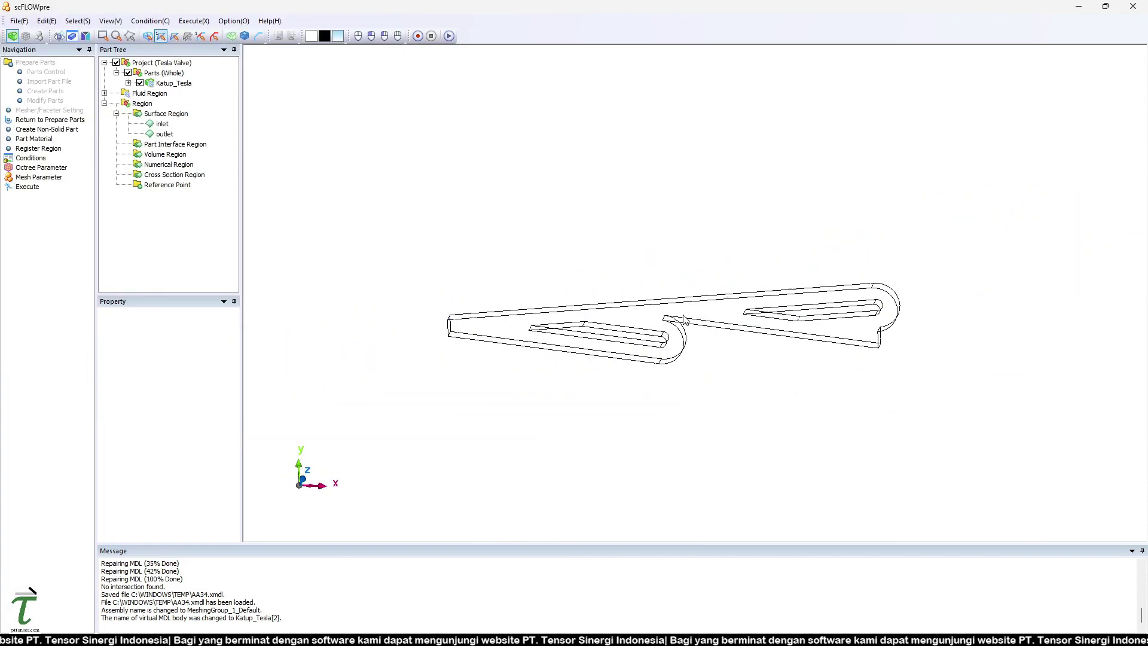
{"action": "scroll", "coordinate": [697, 311], "scroll_direction": "up", "scroll_amount": 3}
{"action": "scroll", "coordinate": [696, 312], "scroll_direction": "down", "scroll_amount": 3}
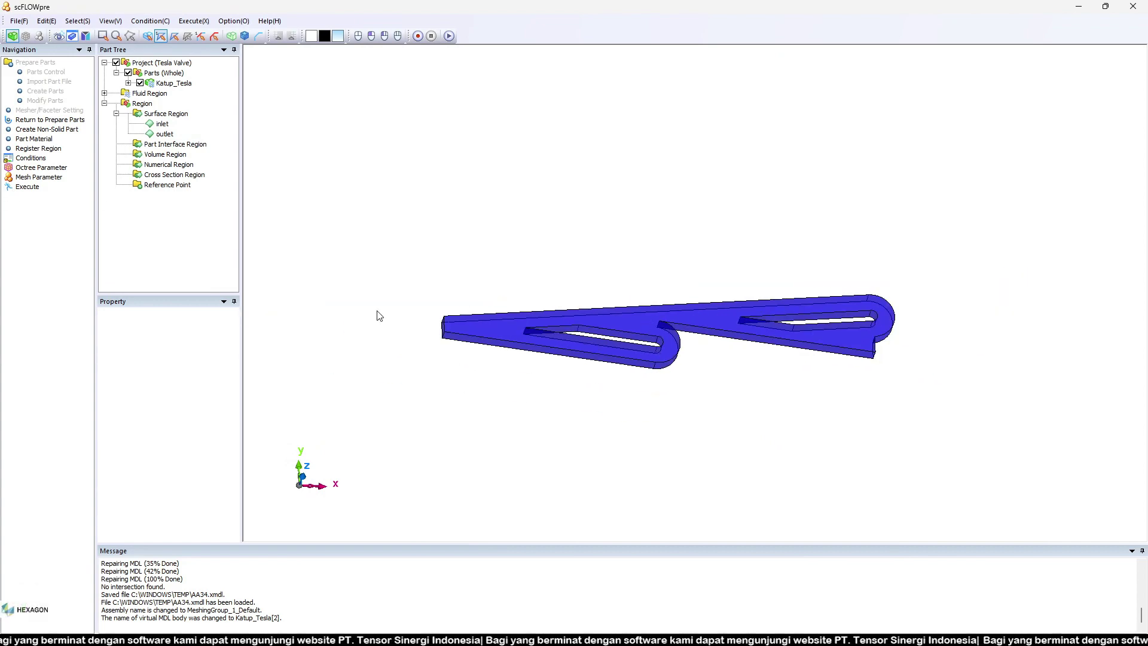
{"action": "scroll", "coordinate": [601, 333], "scroll_direction": "up", "scroll_amount": 3}
{"action": "mouse_move", "coordinate": [553, 346]}
{"action": "middle_mouse_down"}
{"action": "mouse_move", "coordinate": [561, 402]}
{"action": "mouse_move", "coordinate": [693, 228]}
{"action": "mouse_move", "coordinate": [799, 235]}
{"action": "mouse_move", "coordinate": [680, 393]}
{"action": "mouse_move", "coordinate": [670, 377]}
{"action": "mouse_move", "coordinate": [799, 461]}
{"action": "middle_mouse_up"}
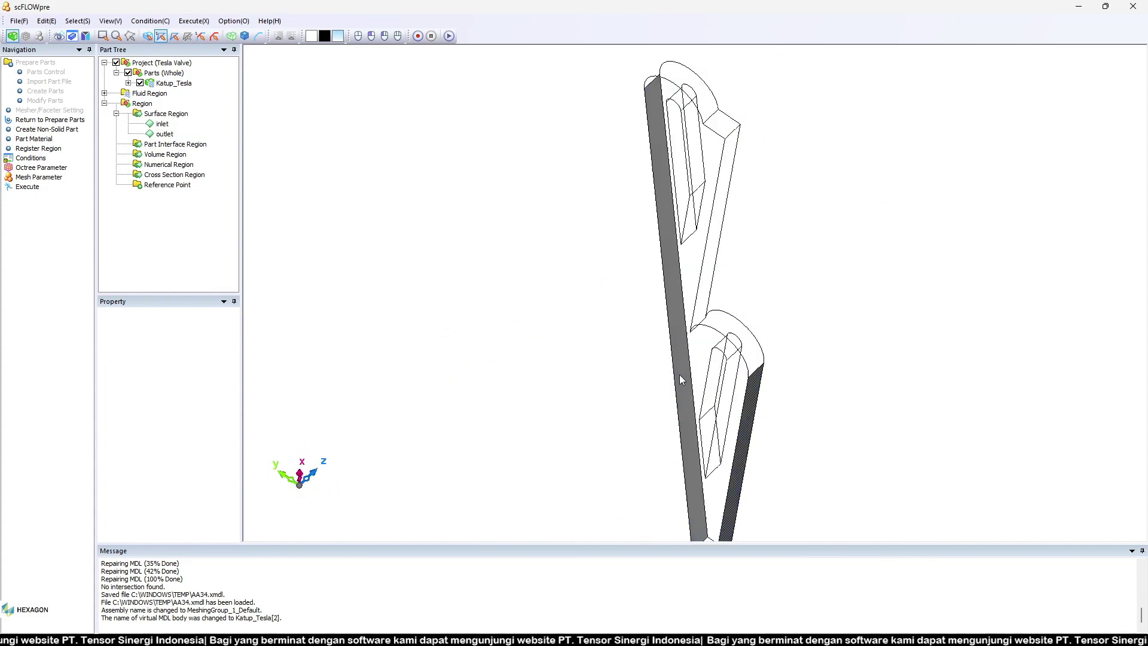
{"action": "middle_click_drag", "start_coordinate": [682, 381], "coordinate": [774, 324]}
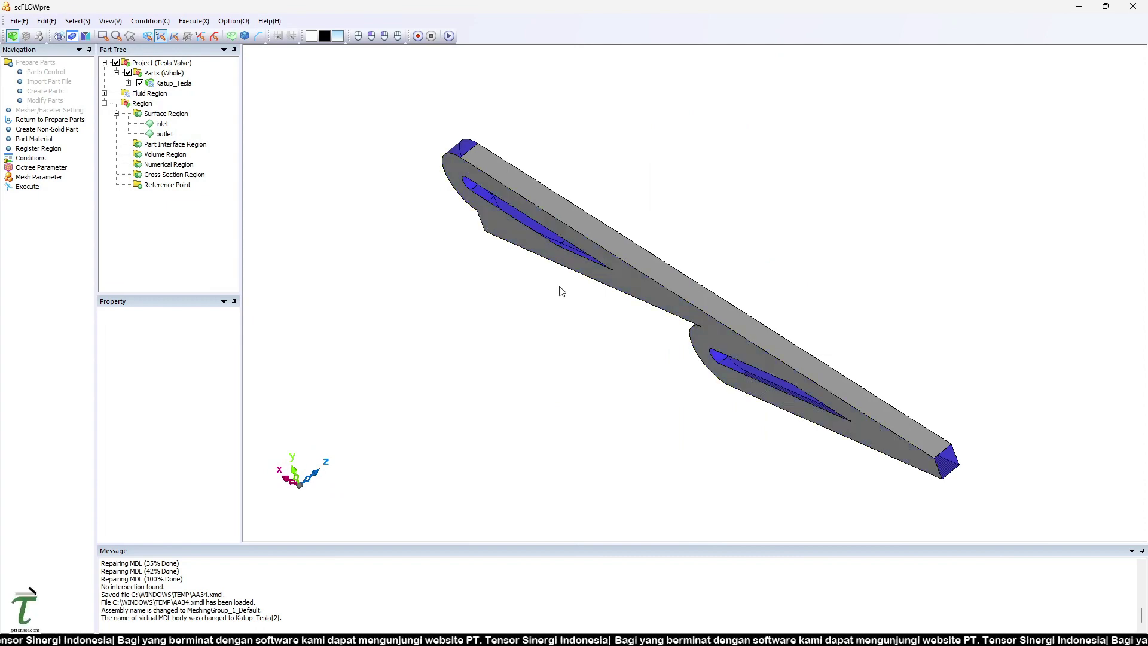
{"action": "mouse_move", "coordinate": [630, 274]}
{"action": "middle_mouse_down"}
{"action": "mouse_move", "coordinate": [395, 287]}
{"action": "mouse_move", "coordinate": [631, 281]}
{"action": "middle_mouse_up"}
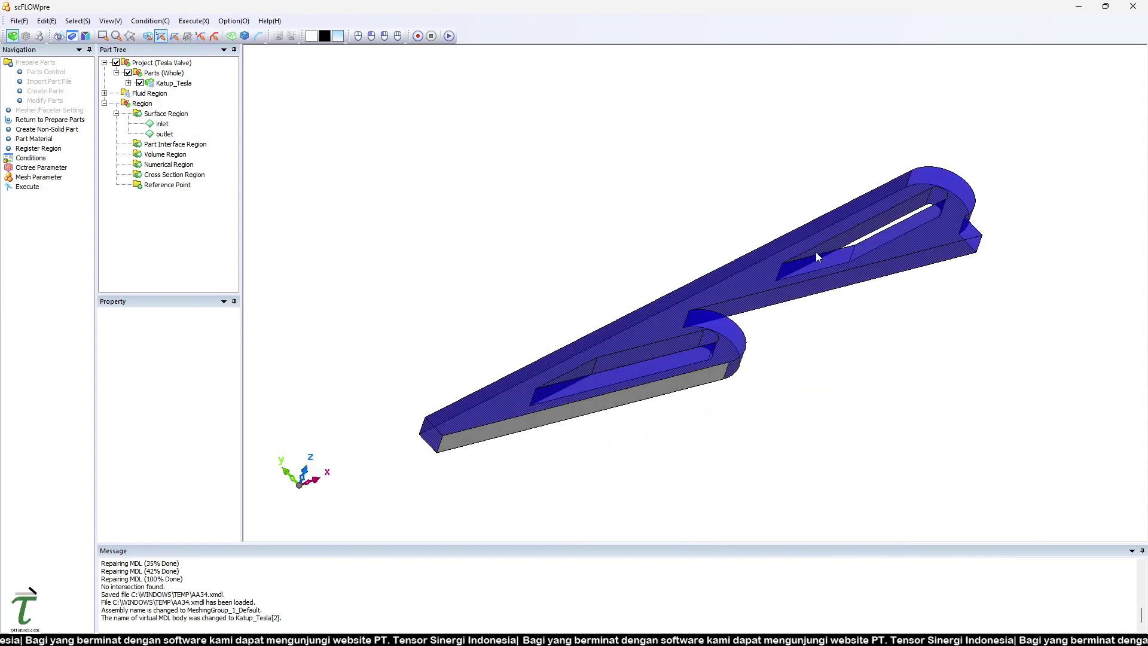
Step: Register the three remaining faces as surface region wall and close the dialog
{"action": "left_click", "coordinate": [43, 149]}
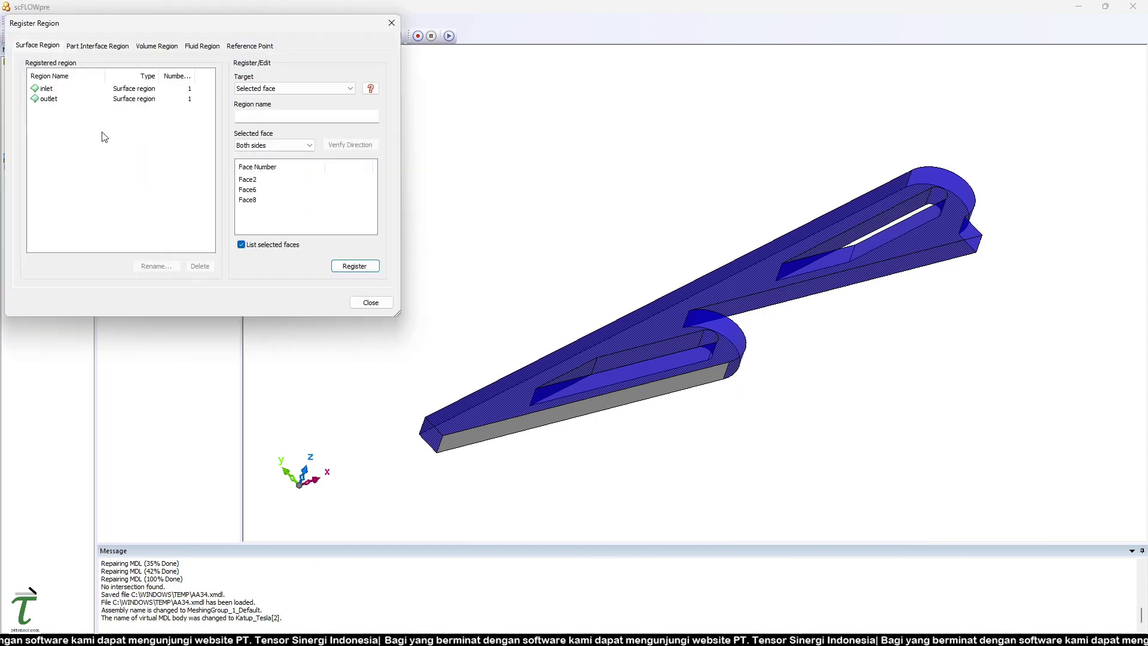
{"action": "left_click", "coordinate": [248, 114]}
{"action": "type", "text": "all"}
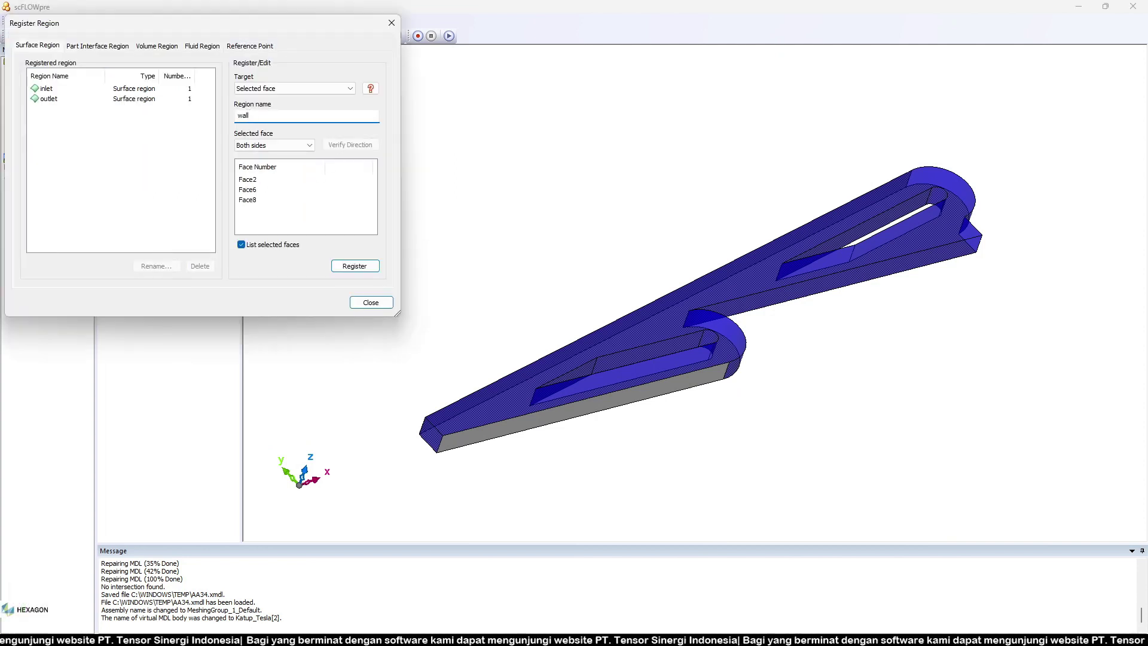
{"action": "left_click", "coordinate": [355, 266]}
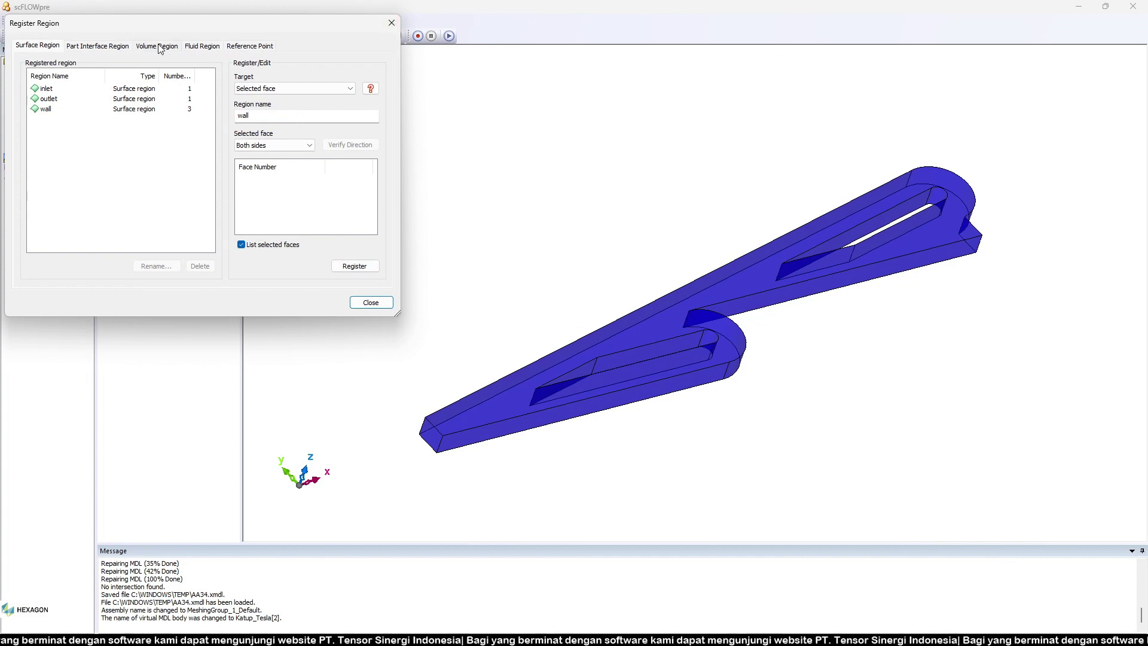
{"action": "left_click", "coordinate": [157, 46]}
{"action": "left_click", "coordinate": [392, 23]}
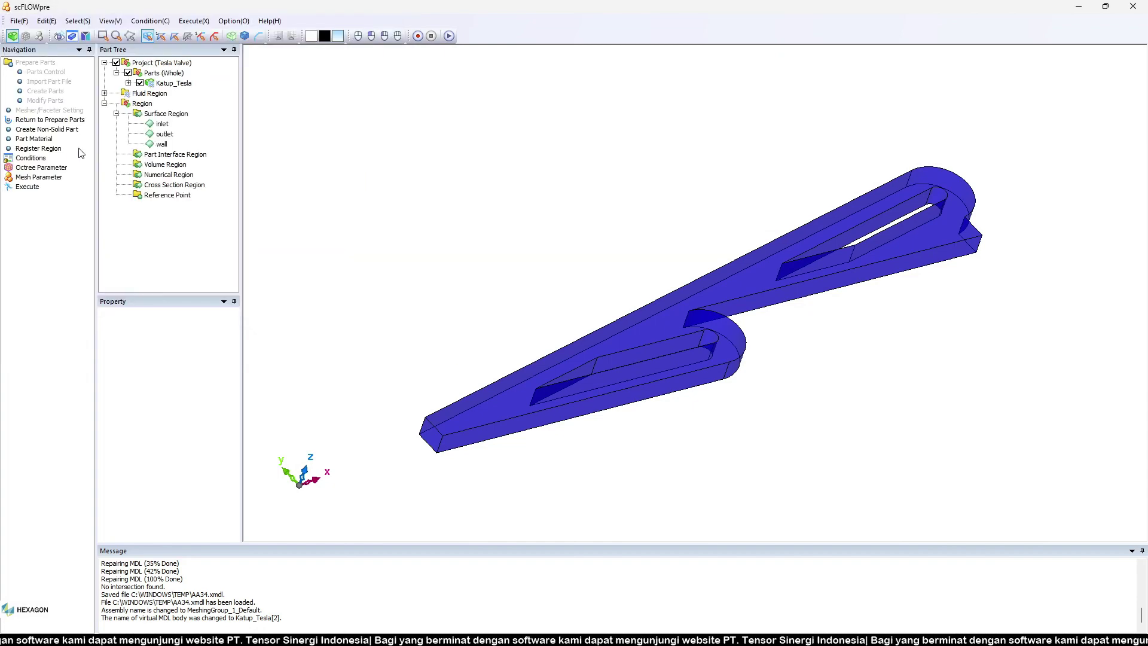
Step: Set the flow analysis method to turbulent RANS with the SST k-OMG model
{"action": "left_click", "coordinate": [38, 163]}
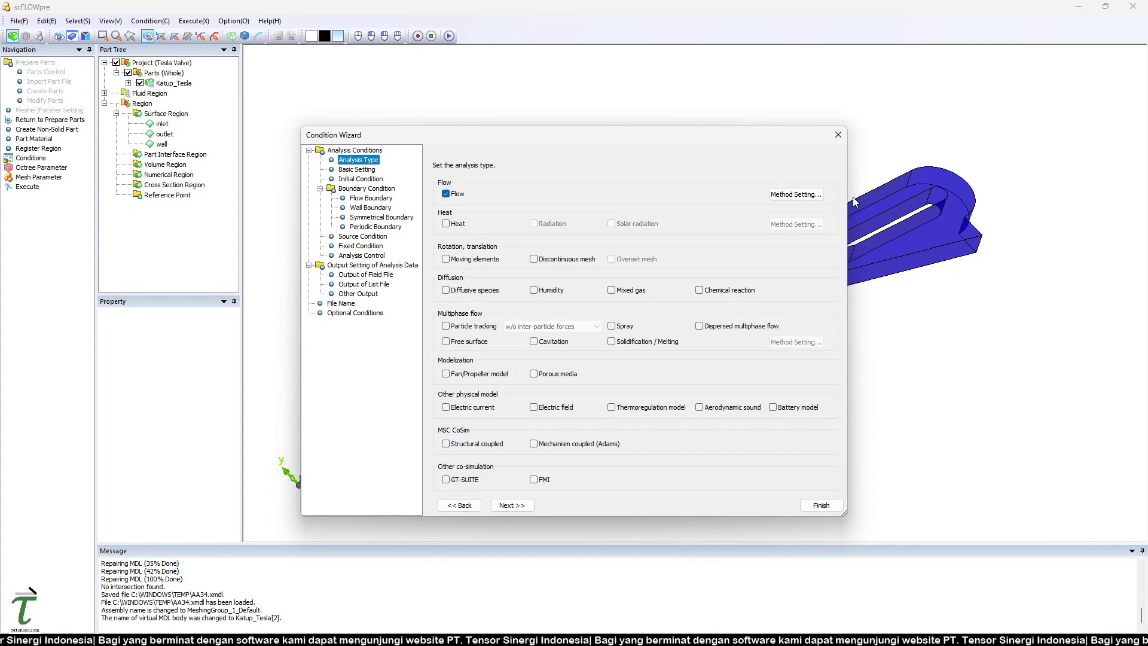
{"action": "left_click", "coordinate": [796, 195]}
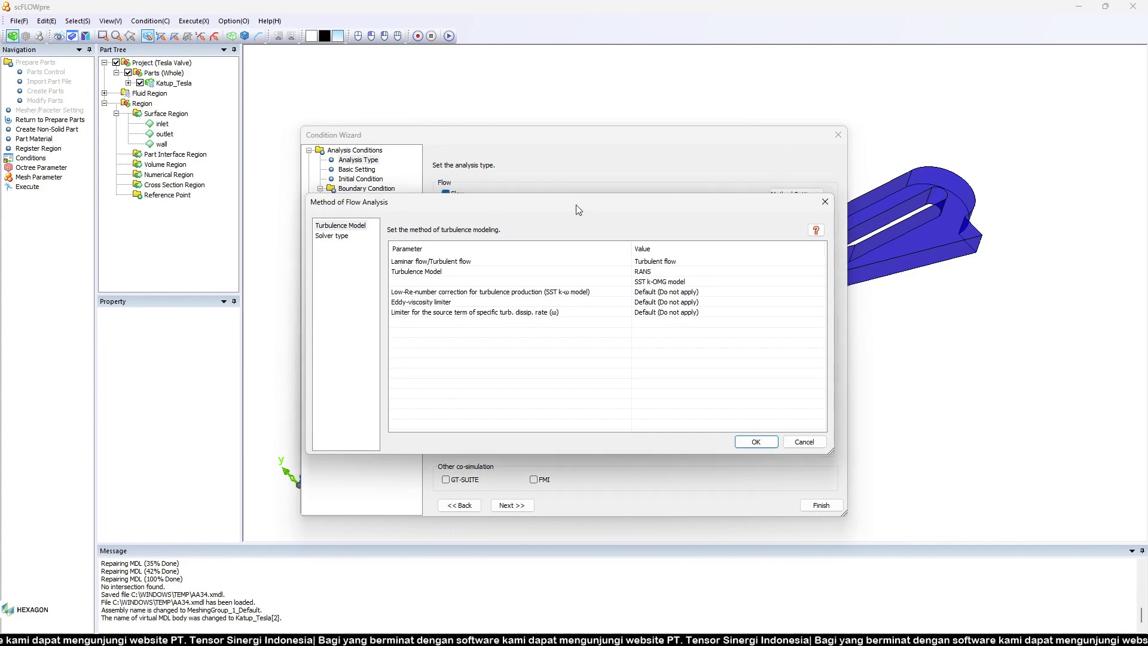
{"action": "left_click_drag", "start_coordinate": [572, 209], "coordinate": [633, 303]}
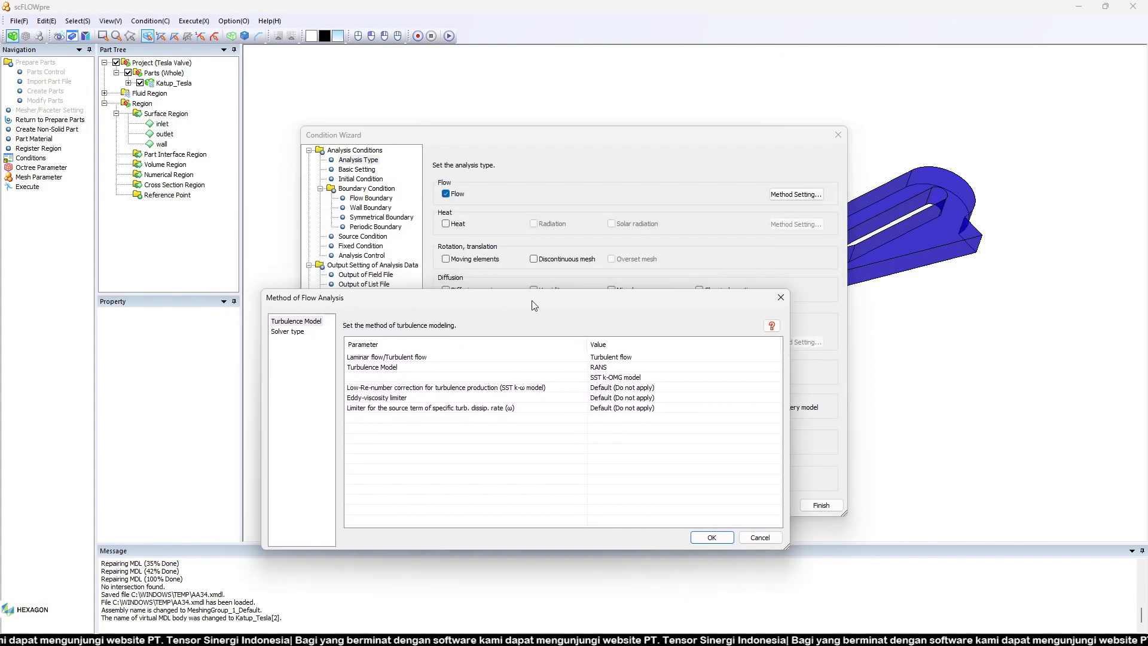
{"action": "left_click", "coordinate": [640, 361]}
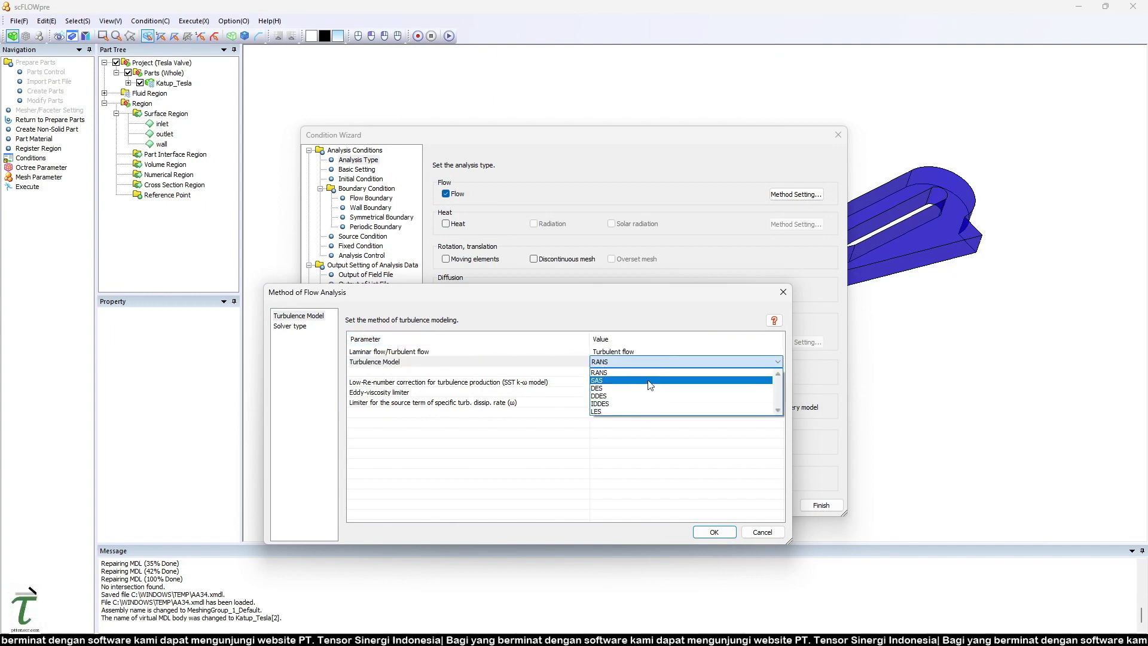
{"action": "left_click", "coordinate": [650, 373]}
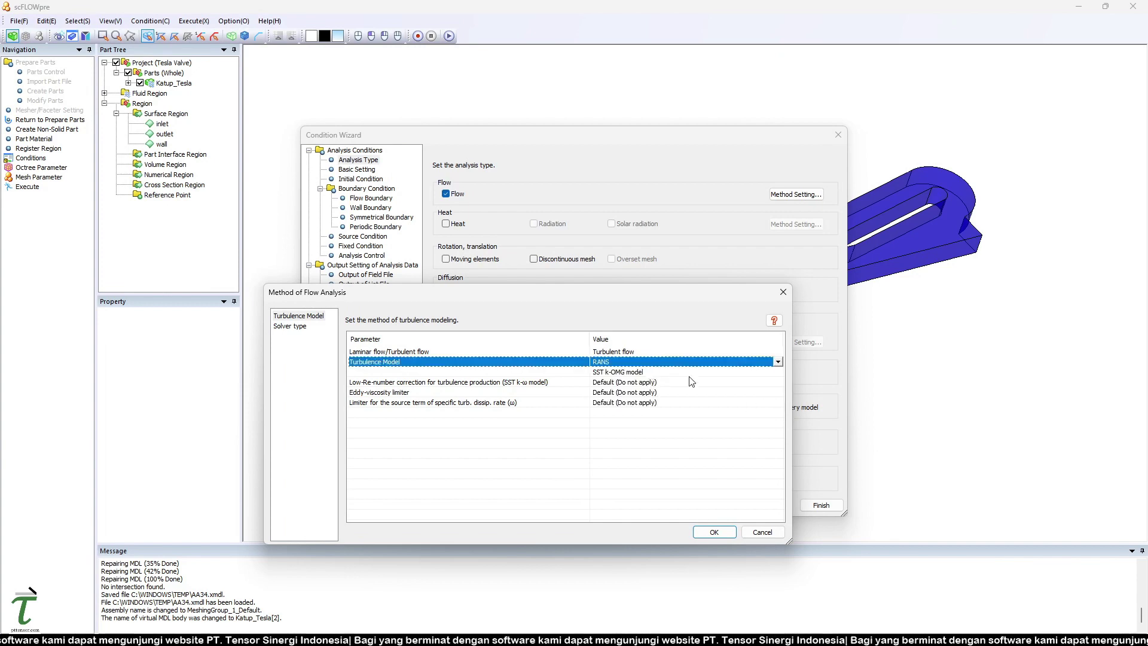
{"action": "left_click", "coordinate": [666, 370]}
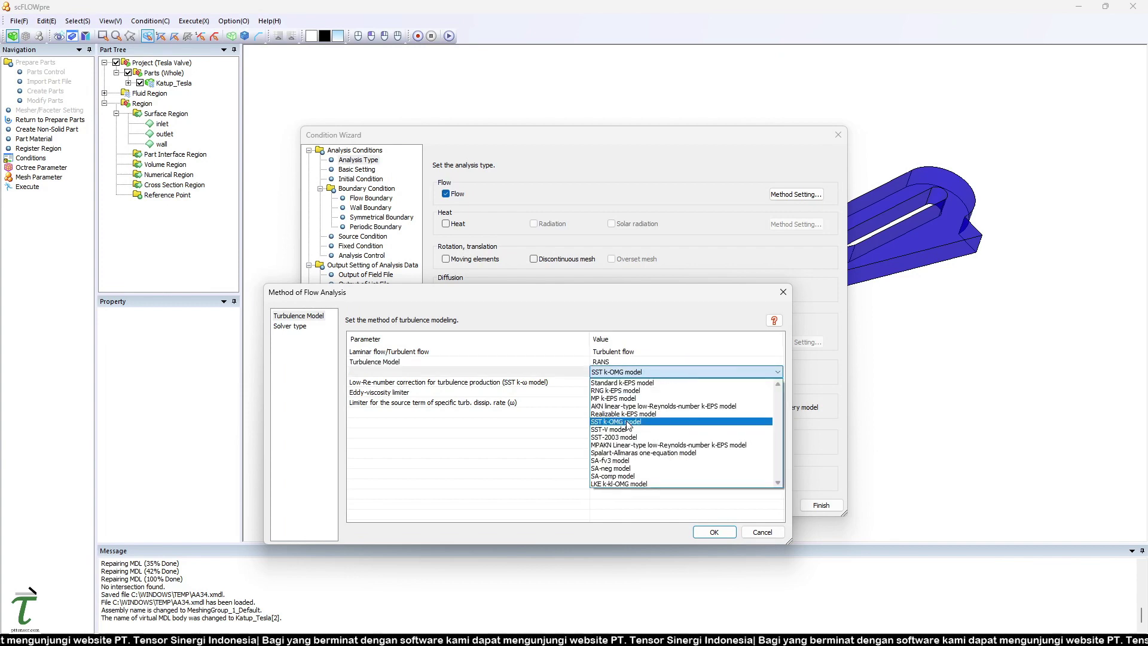
{"action": "left_click", "coordinate": [627, 423]}
{"action": "left_click", "coordinate": [715, 533]}
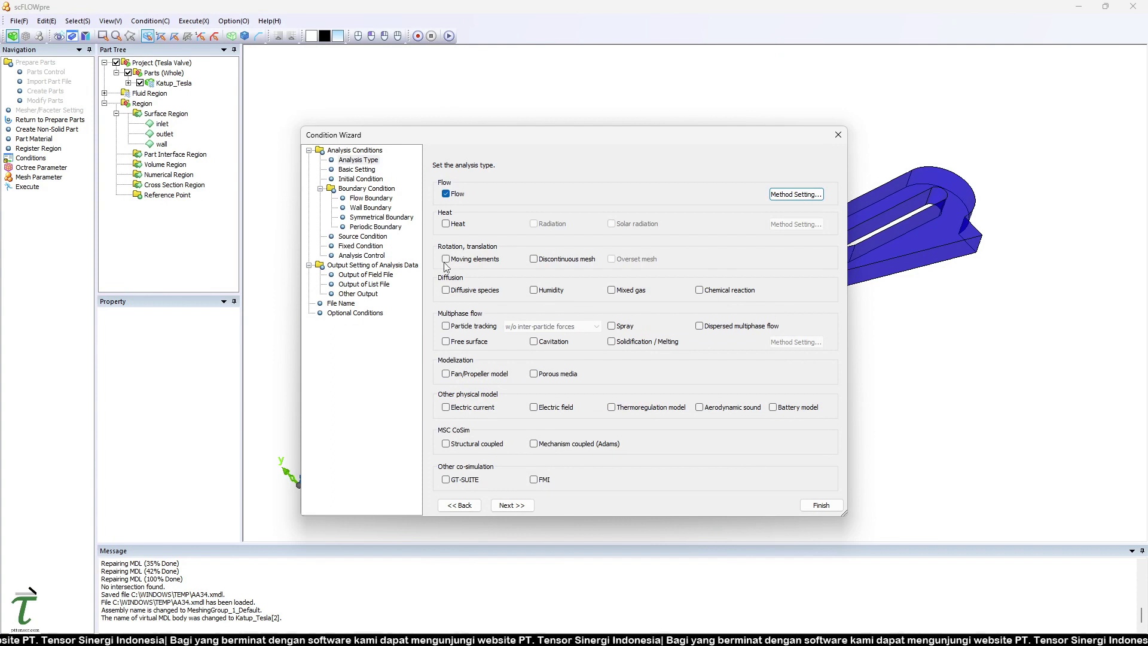
Step: In Basic Setting enable gravity with Z direction -1, then move on to Initial Condition
{"action": "left_click", "coordinate": [358, 170]}
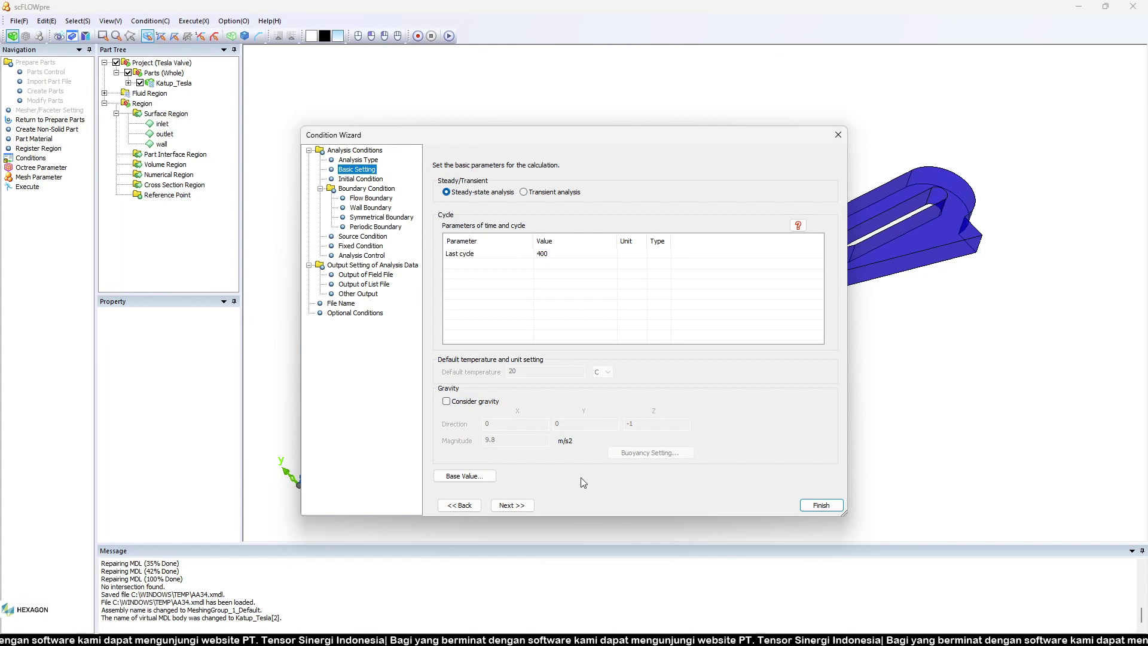
{"action": "left_click", "coordinate": [491, 406]}
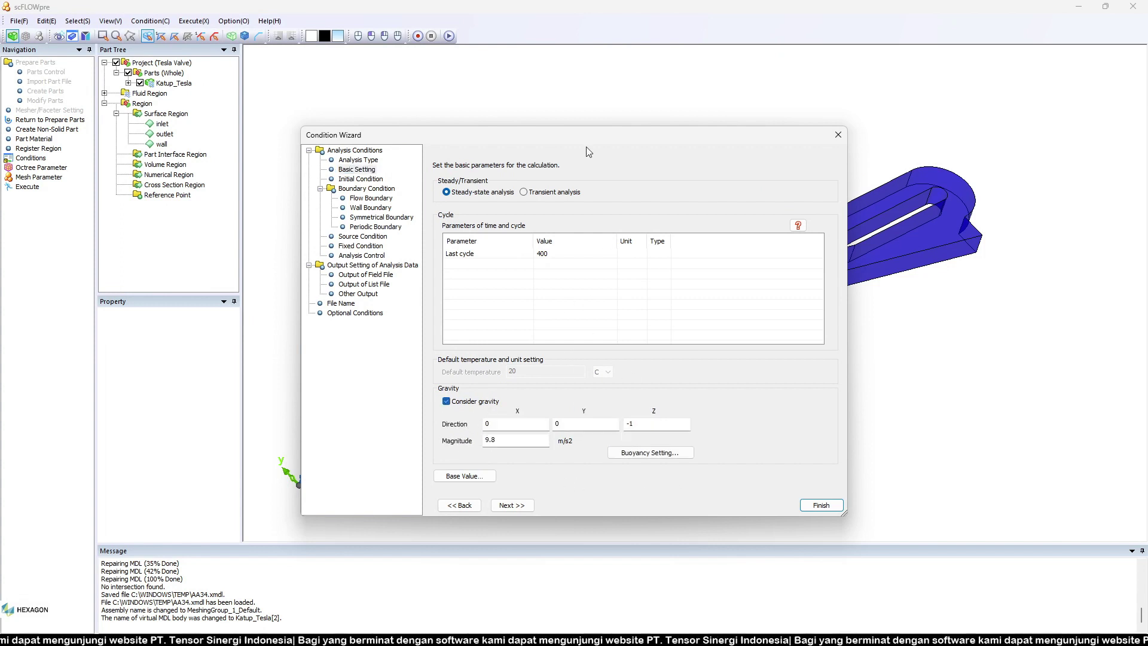
{"action": "key", "text": "Tab"}
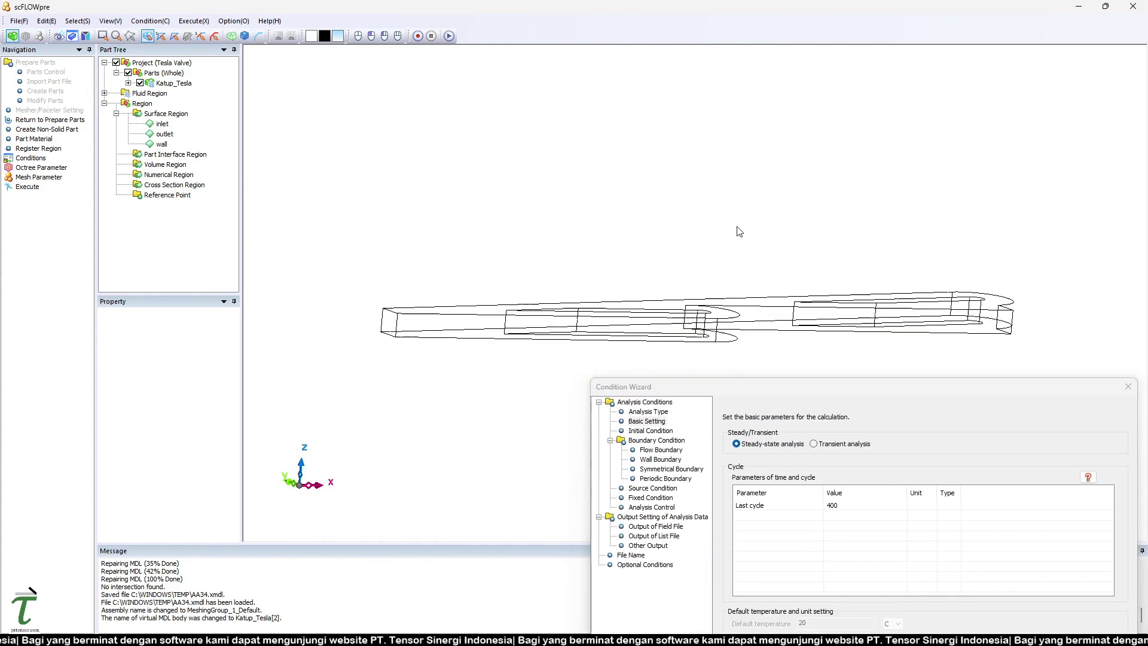
{"action": "middle_click_drag", "start_coordinate": [745, 295], "coordinate": [851, 369]}
{"action": "left_click_drag", "start_coordinate": [847, 393], "coordinate": [580, 158]}
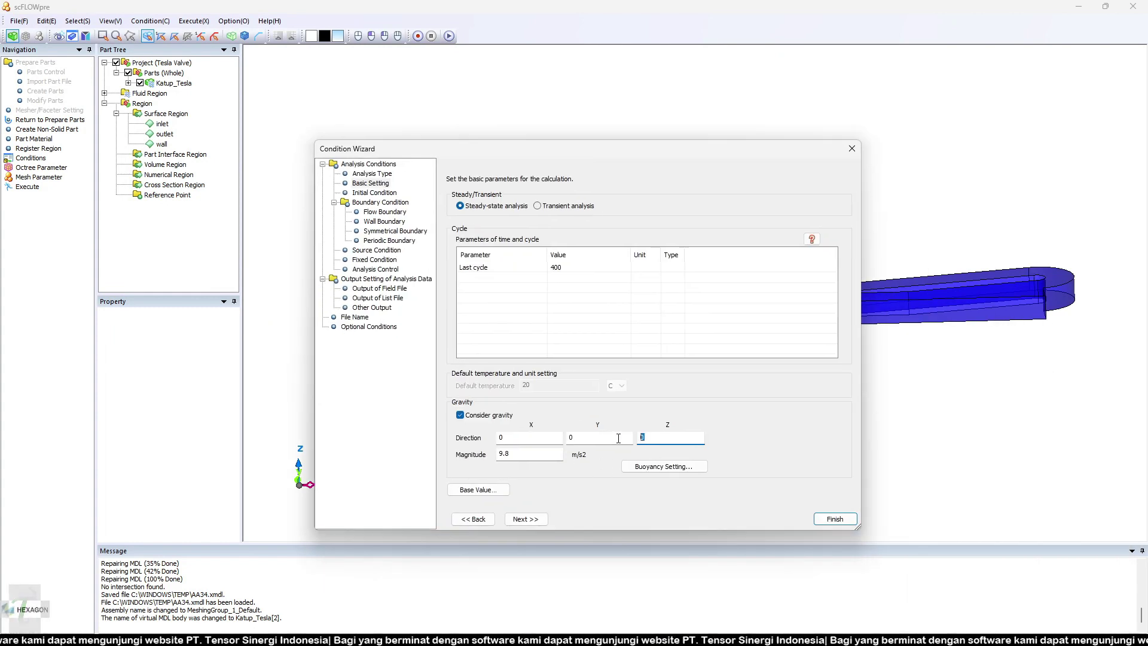
{"action": "key", "text": "BackSpace"}
{"action": "type", "text": "-1"}
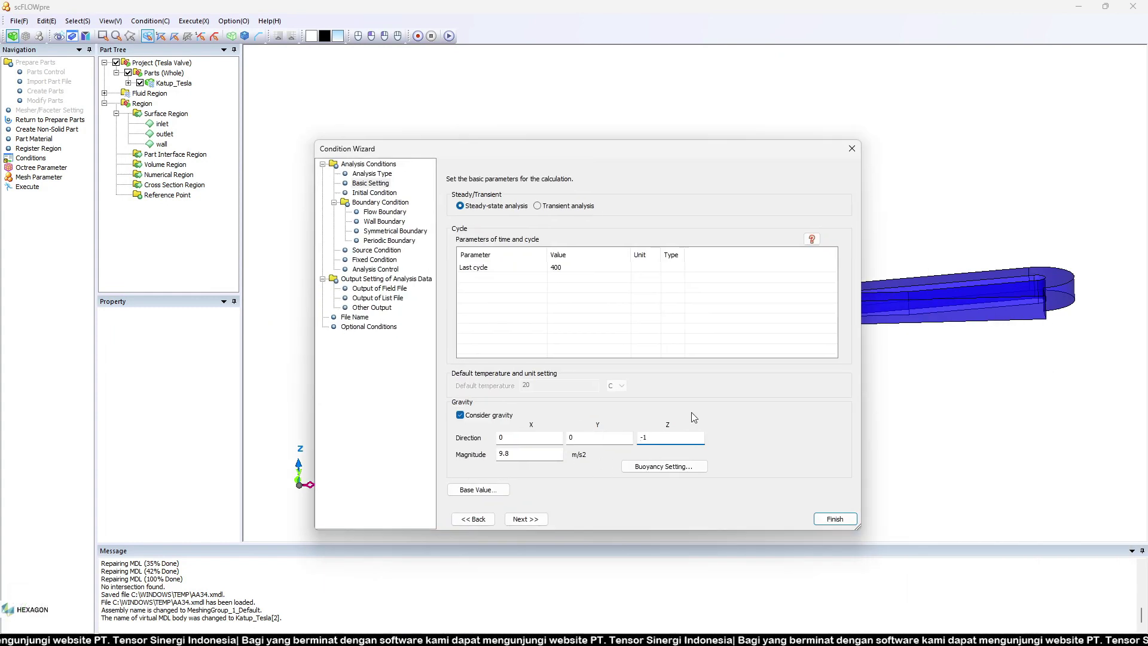
{"action": "left_click", "coordinate": [535, 518]}
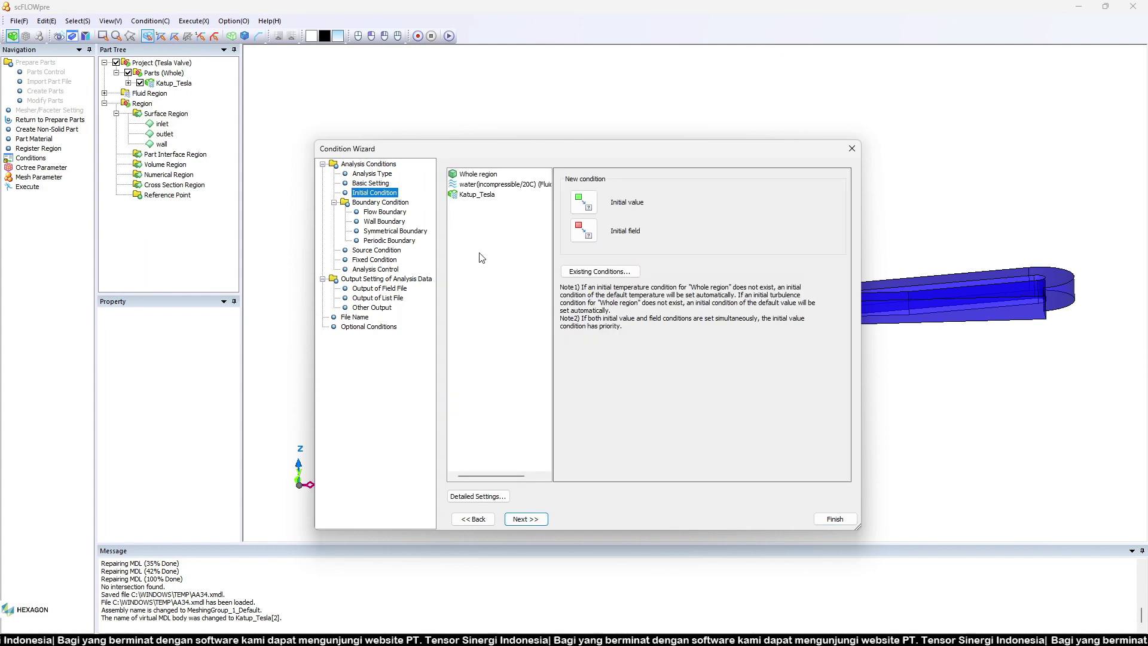
Step: Use water as the initial fluid and give the inlet a 1 m/s normal-velocity inflow
{"action": "left_click", "coordinate": [519, 185]}
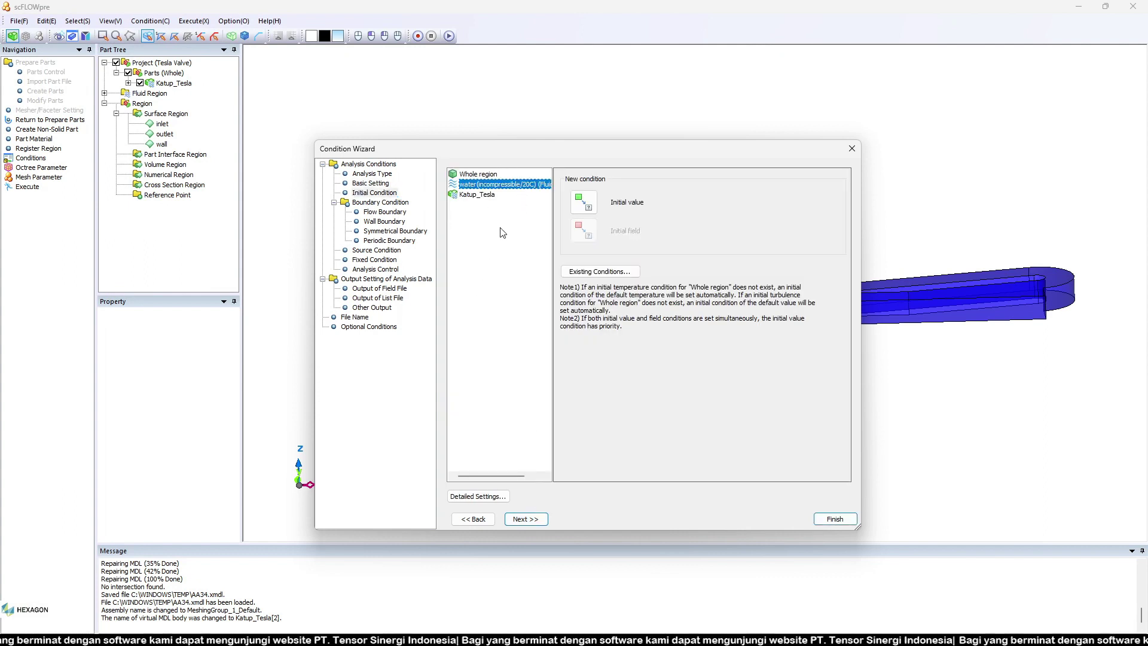
{"action": "left_click", "coordinate": [385, 221]}
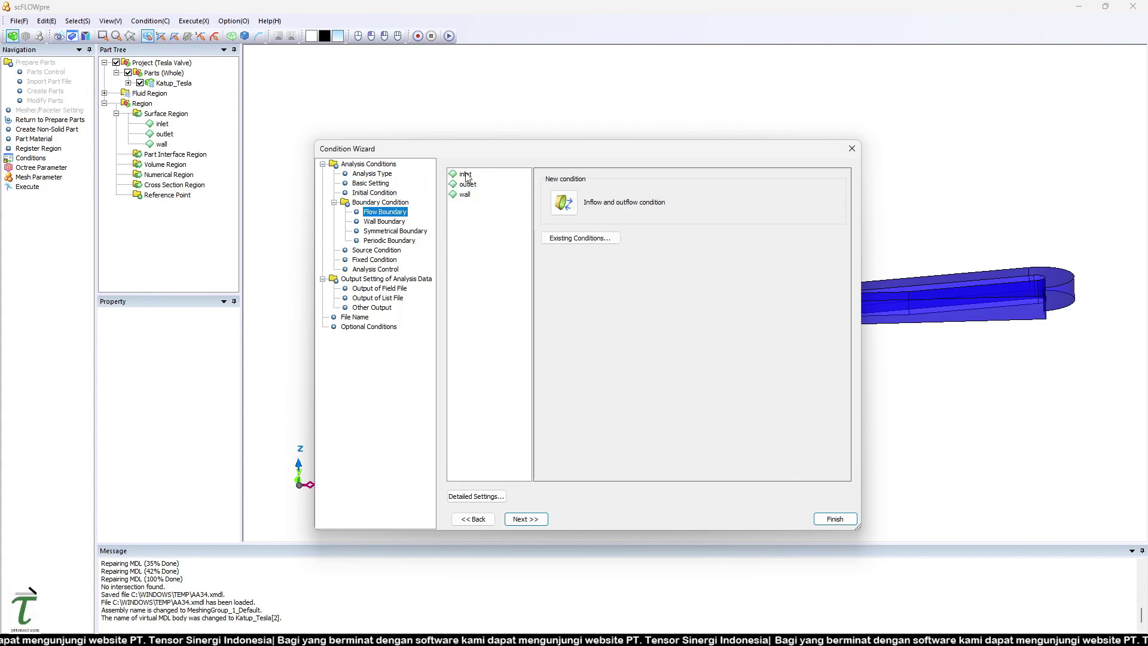
{"action": "left_click", "coordinate": [564, 202]}
{"action": "left_click", "coordinate": [646, 275]}
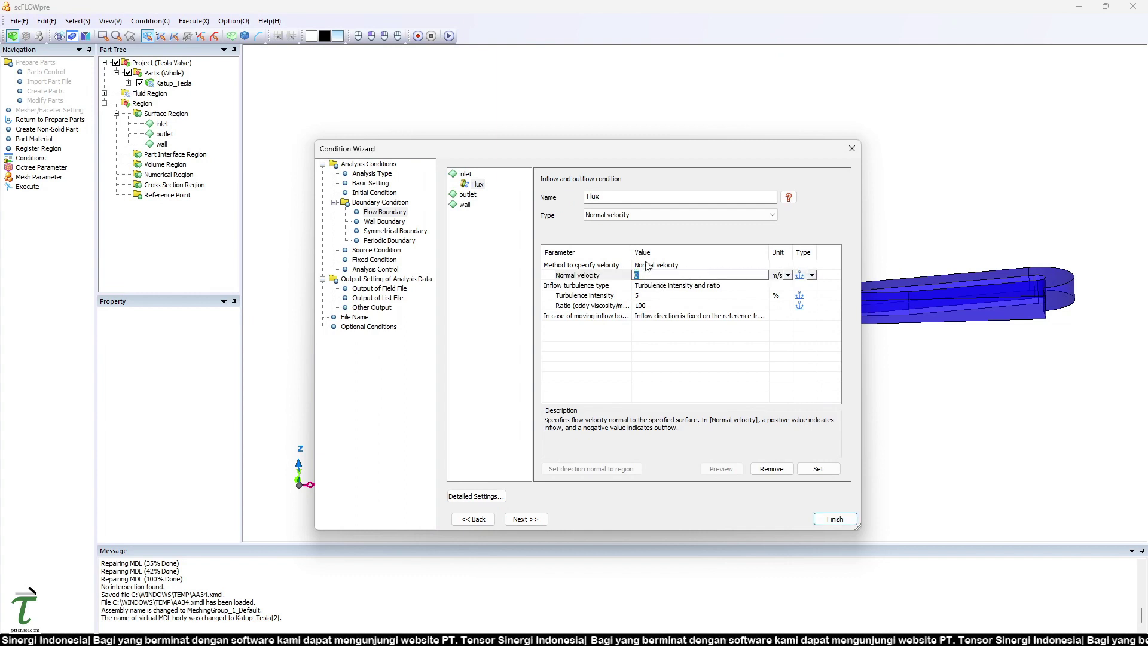
{"action": "type", "text": "1"}
{"action": "key", "text": "Return"}
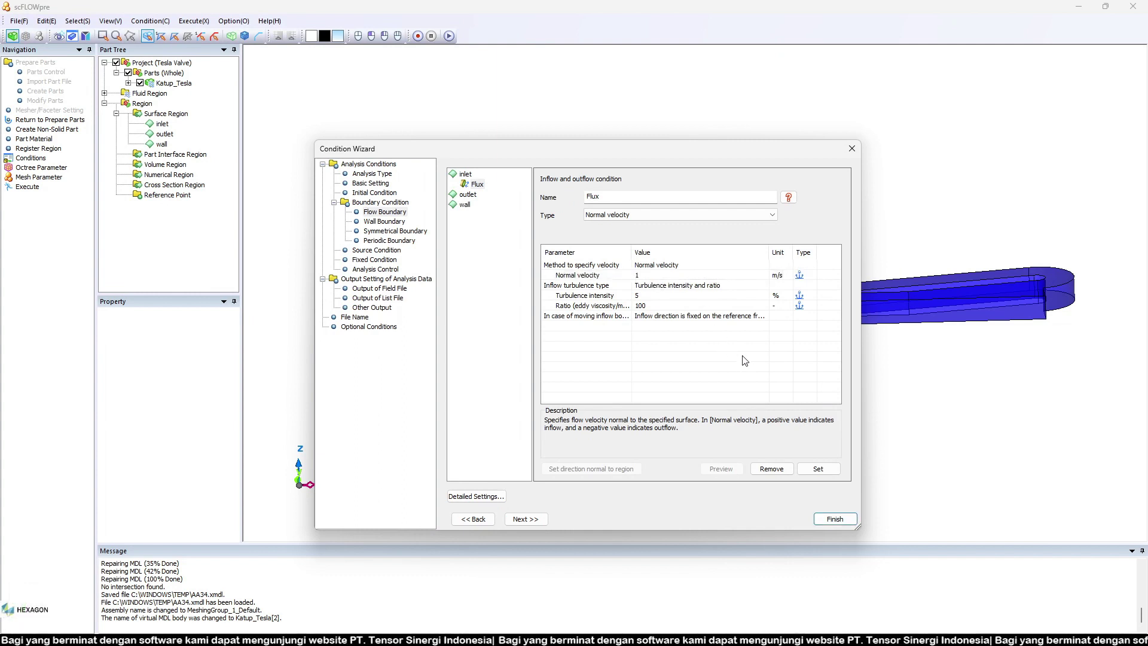
{"action": "left_click", "coordinate": [818, 468]}
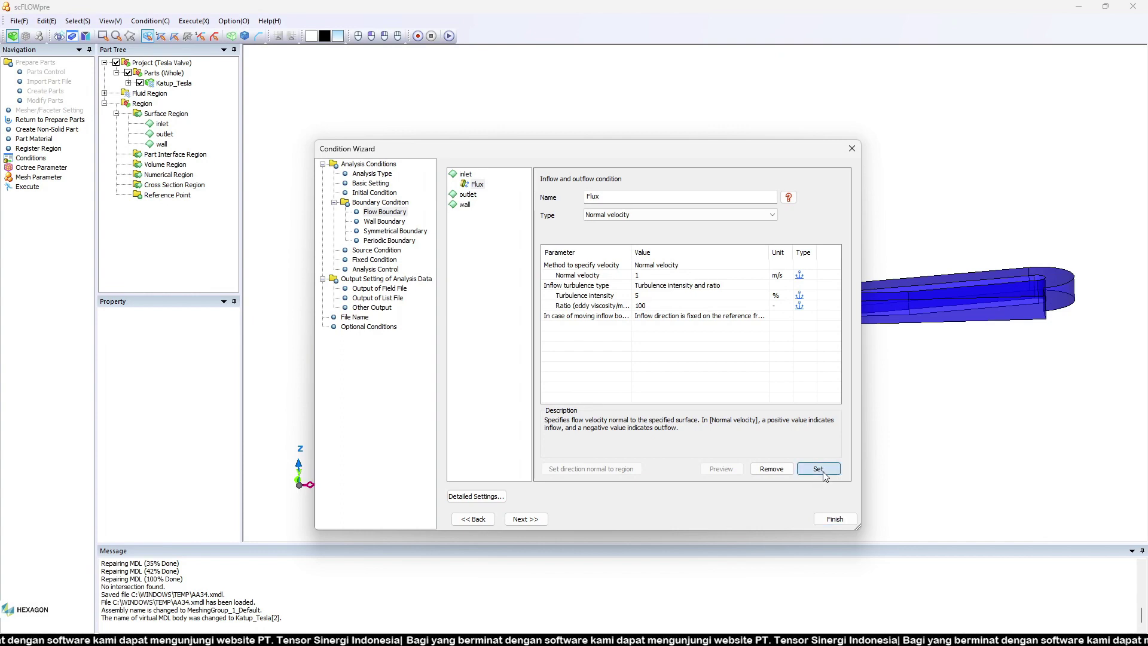
Step: Give the outlet a Static pressure (Outflow) condition at 0 Pa
{"action": "left_click", "coordinate": [468, 194]}
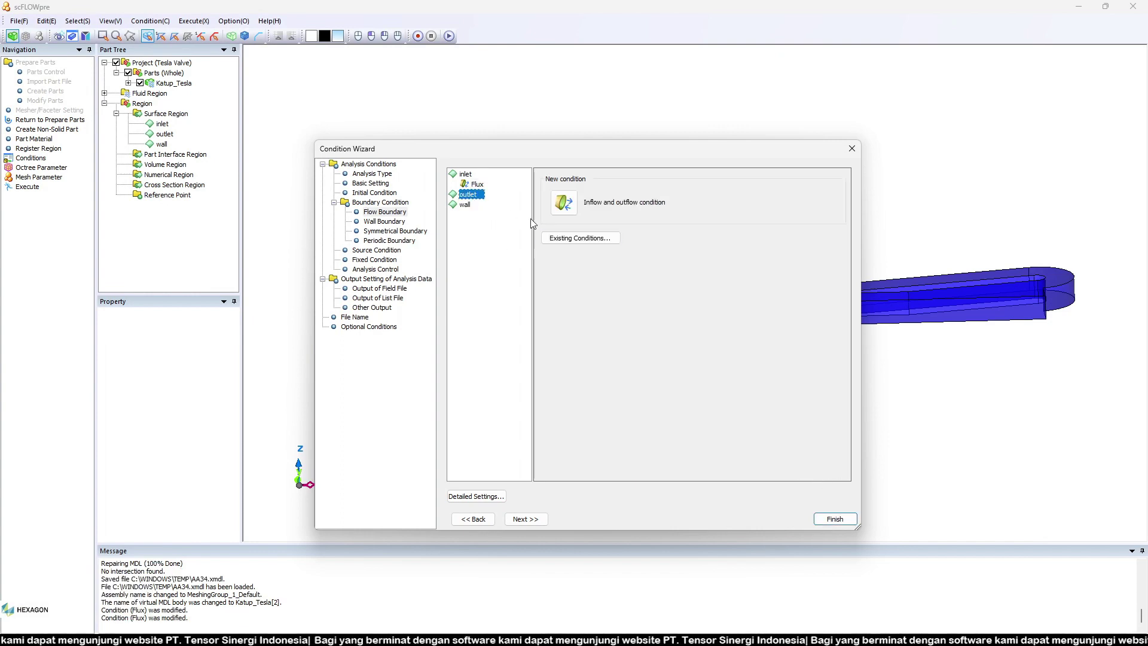
{"action": "double_click", "coordinate": [564, 205]}
{"action": "left_click", "coordinate": [702, 215]}
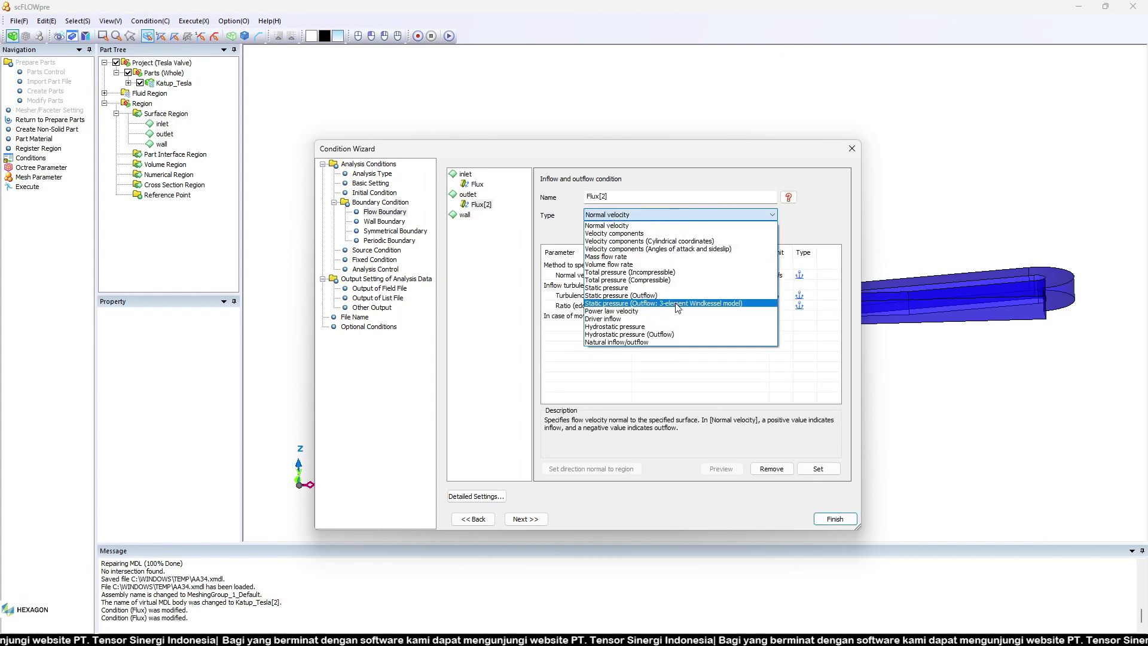
{"action": "left_click", "coordinate": [706, 295]}
{"action": "left_click", "coordinate": [836, 466]}
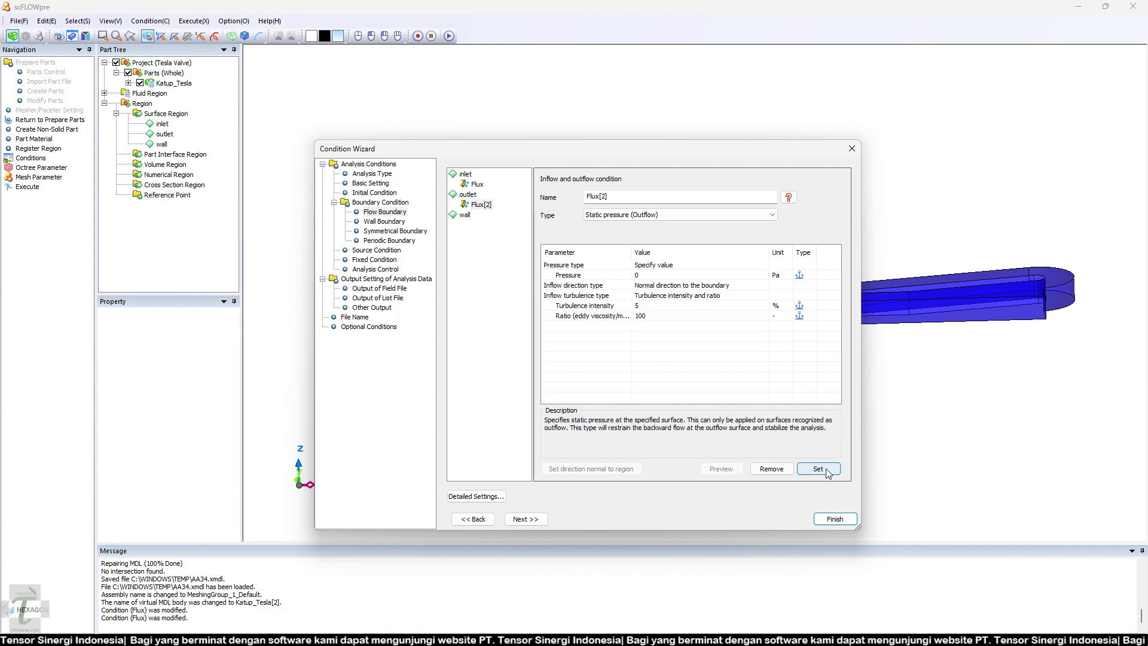
{"action": "left_click", "coordinate": [385, 222]}
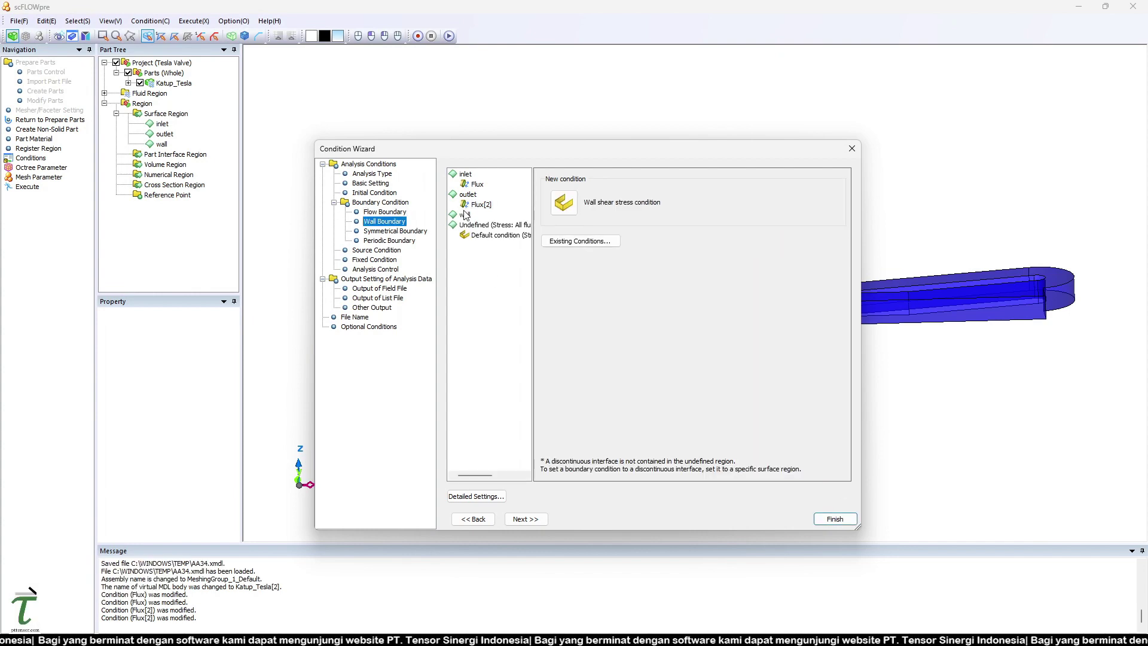
Step: Assign a no-slip WallStress condition to the wall surface
{"action": "left_click", "coordinate": [466, 214]}
{"action": "double_click", "coordinate": [562, 203]}
{"action": "left_click", "coordinate": [682, 234]}
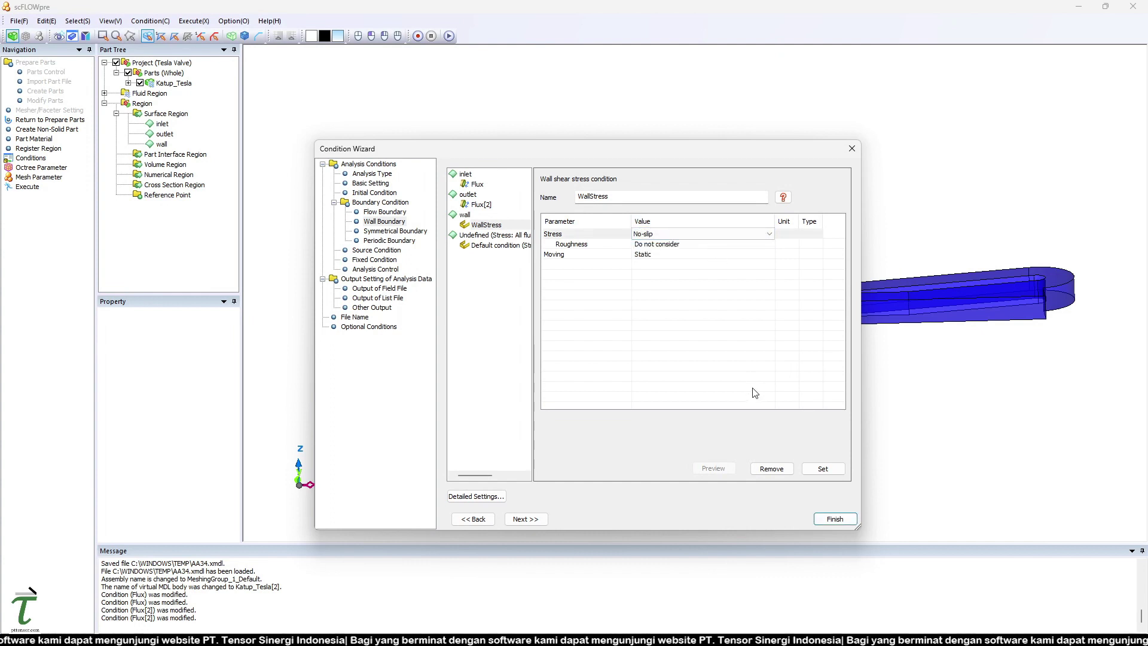
{"action": "left_click", "coordinate": [823, 468]}
Step: Review the undefined-surface default, source and fixed condition options
{"action": "left_click", "coordinate": [499, 246]}
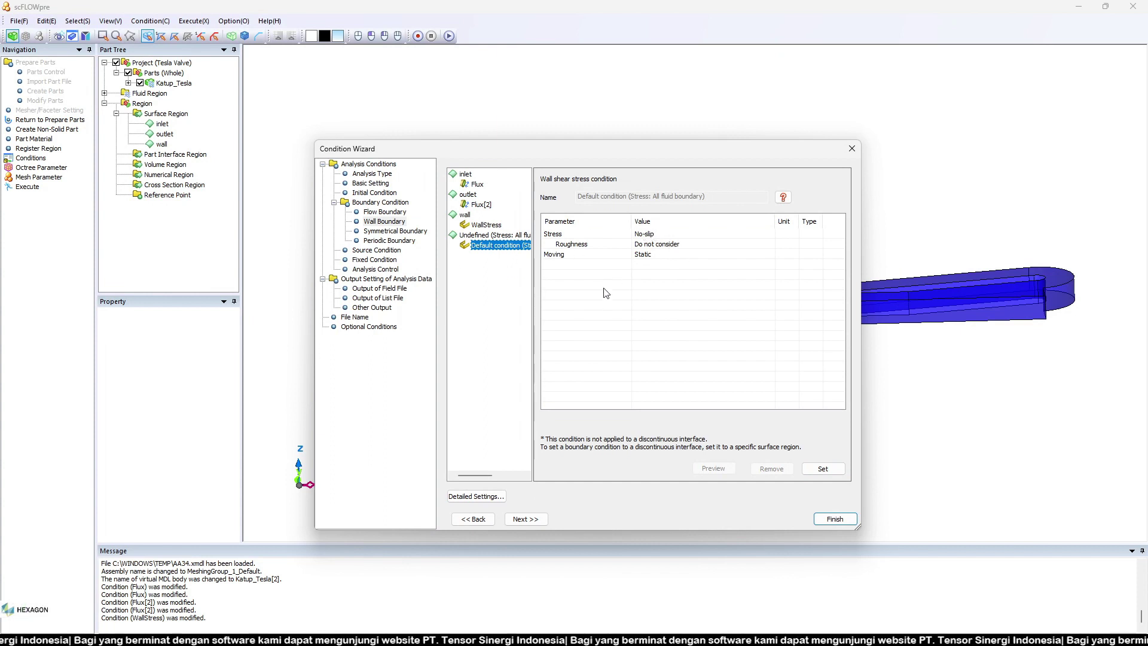
{"action": "left_click", "coordinate": [378, 251]}
{"action": "left_click", "coordinate": [376, 261]}
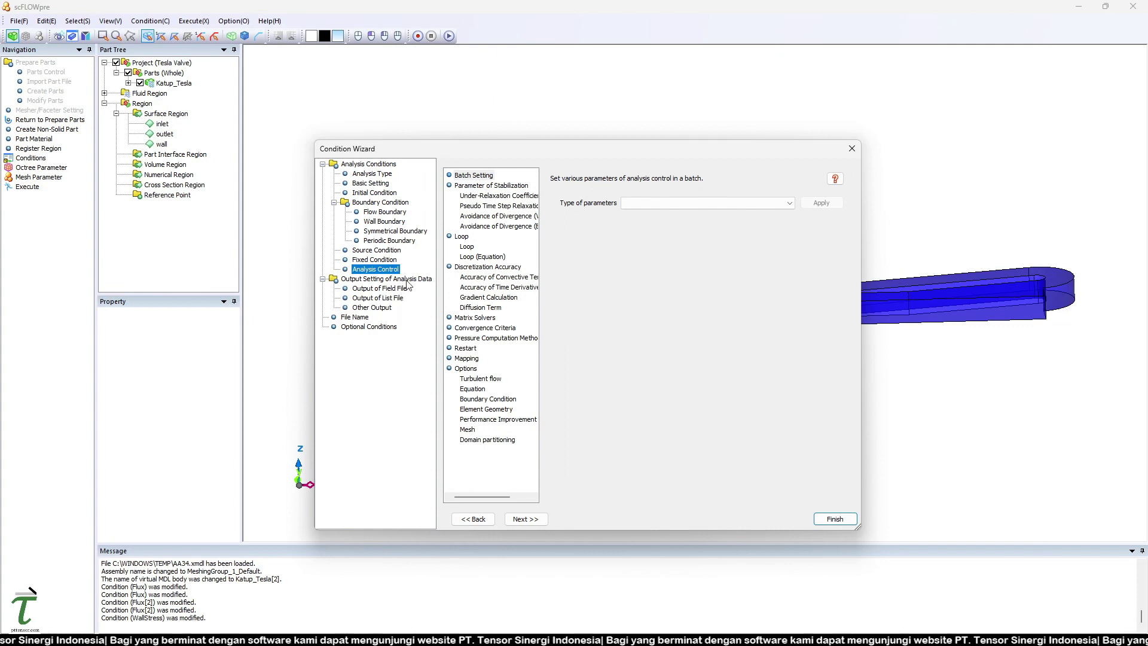
Step: Check the default 0.0001 convergence criterion and finish the Condition Wizard
{"action": "left_click", "coordinate": [484, 327]}
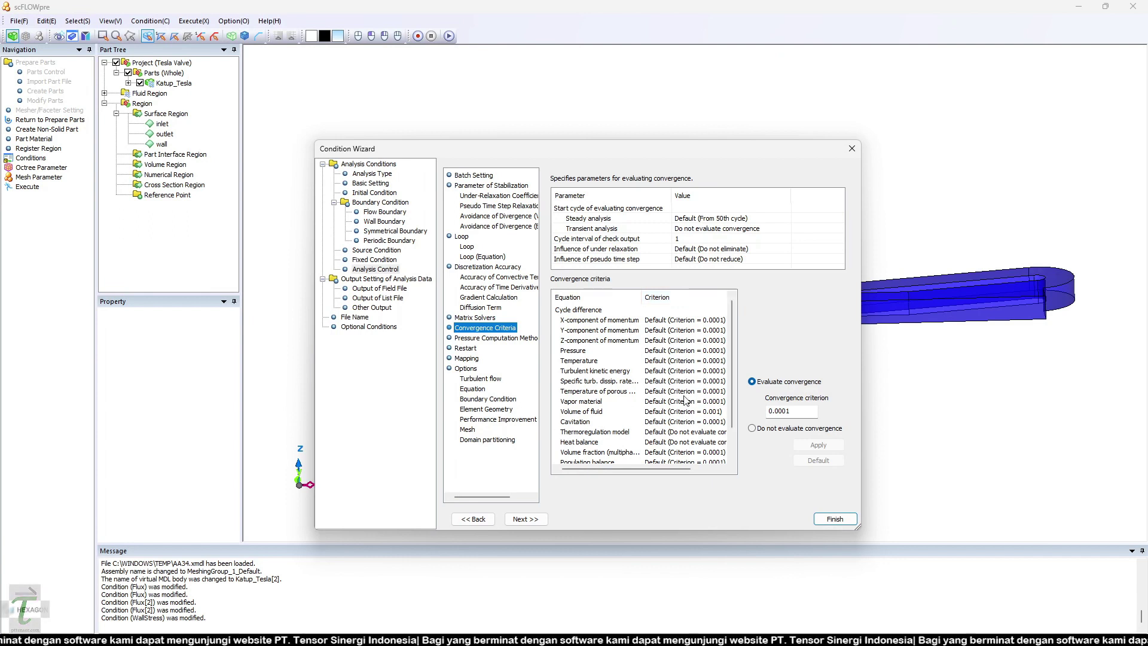
{"action": "scroll", "coordinate": [688, 397], "scroll_direction": "down", "scroll_amount": 1}
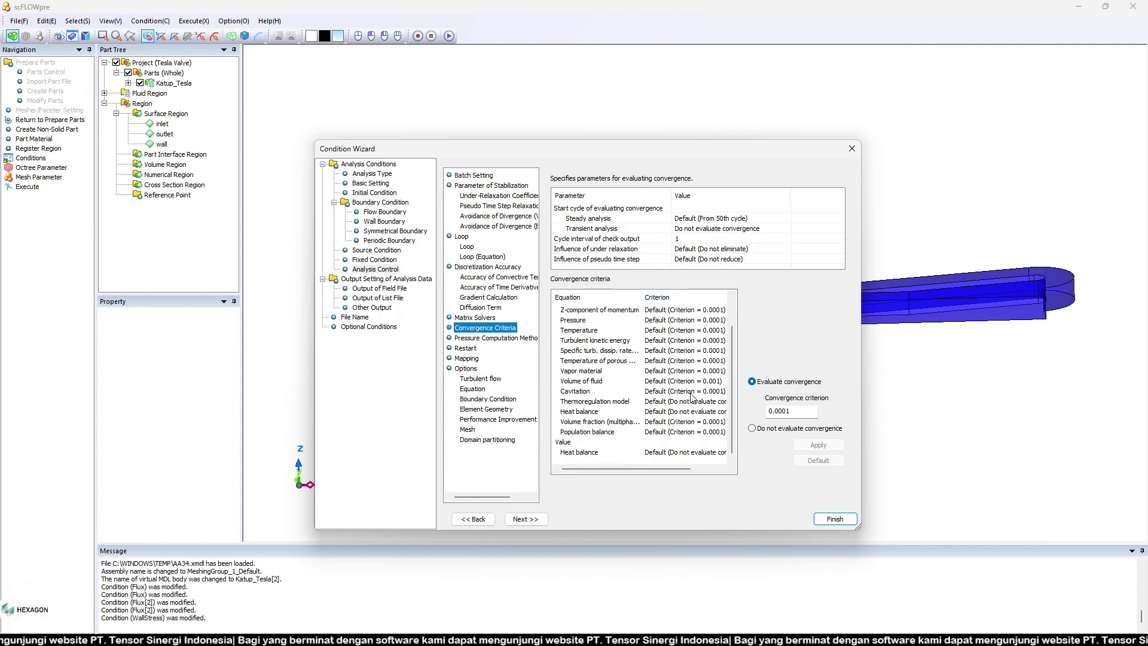
{"action": "scroll", "coordinate": [692, 398], "scroll_direction": "up", "scroll_amount": 1}
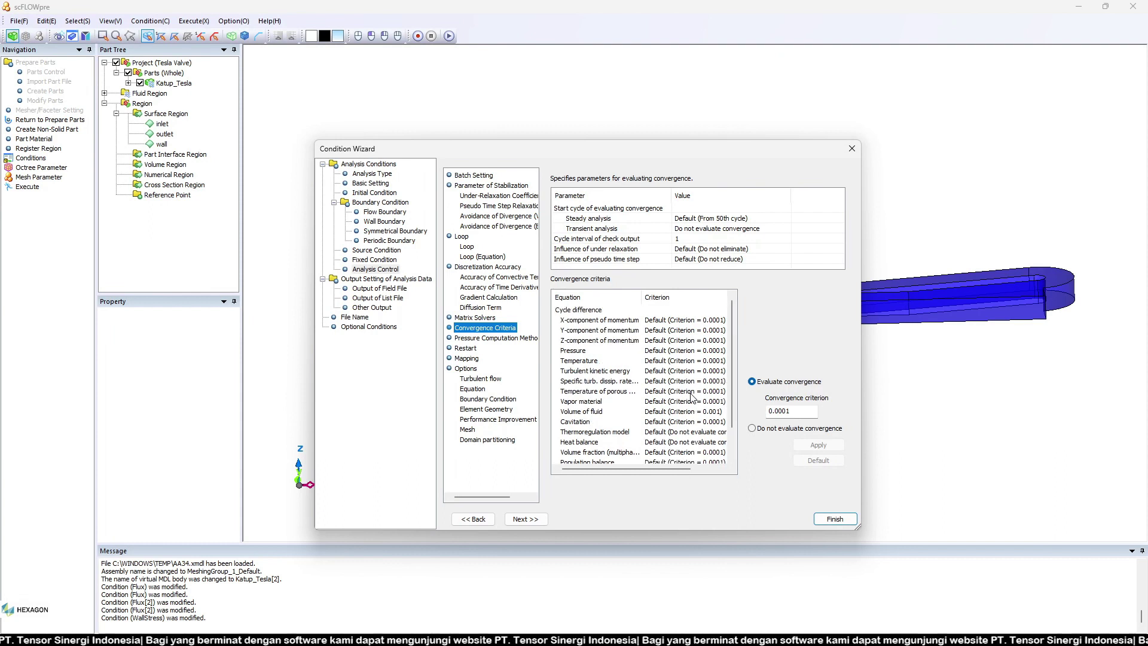
{"action": "scroll", "coordinate": [696, 401], "scroll_direction": "down", "scroll_amount": 1}
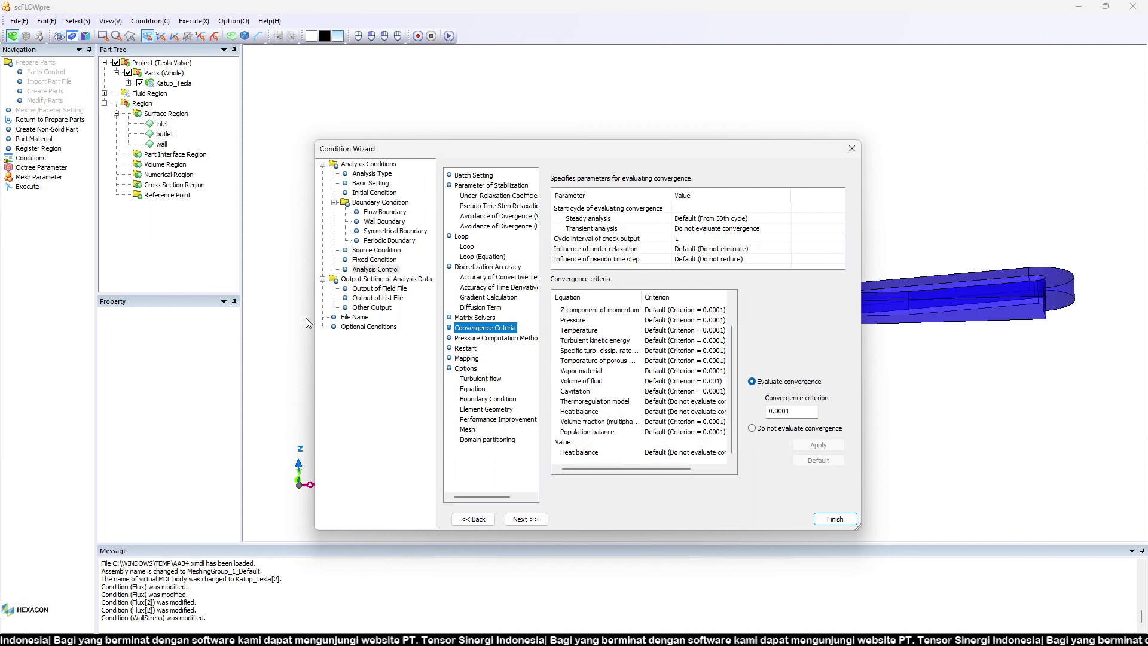
{"action": "left_click", "coordinate": [836, 523]}
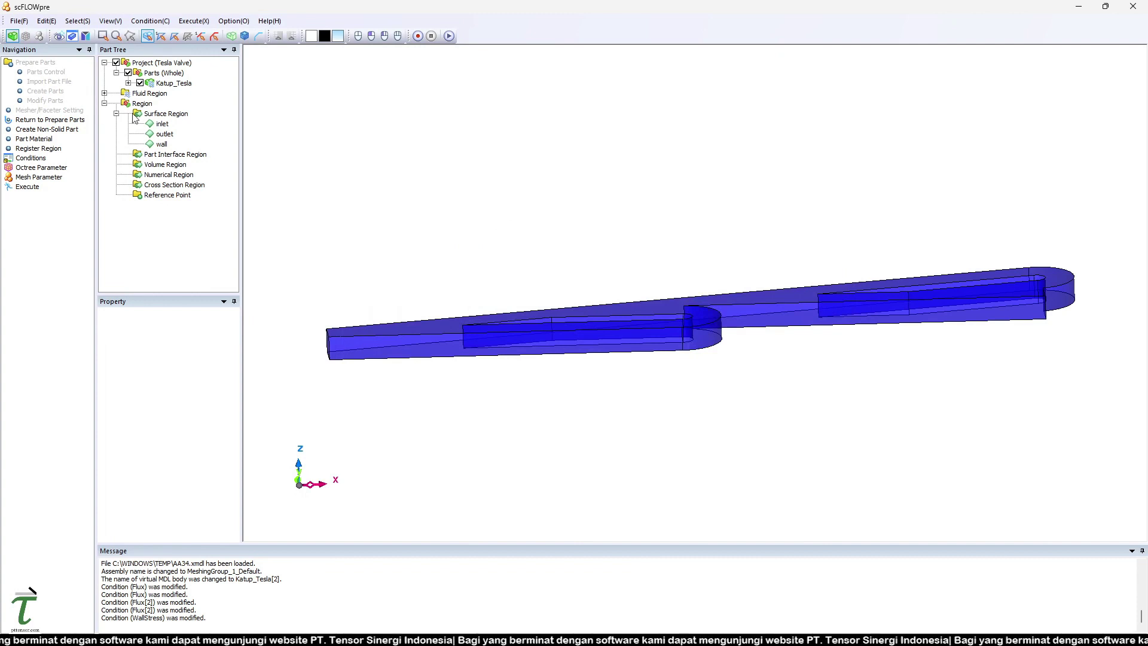
Step: Create a Detail-mode octree with restricted maximum octant size and size 3 octants
{"action": "left_click", "coordinate": [53, 169]}
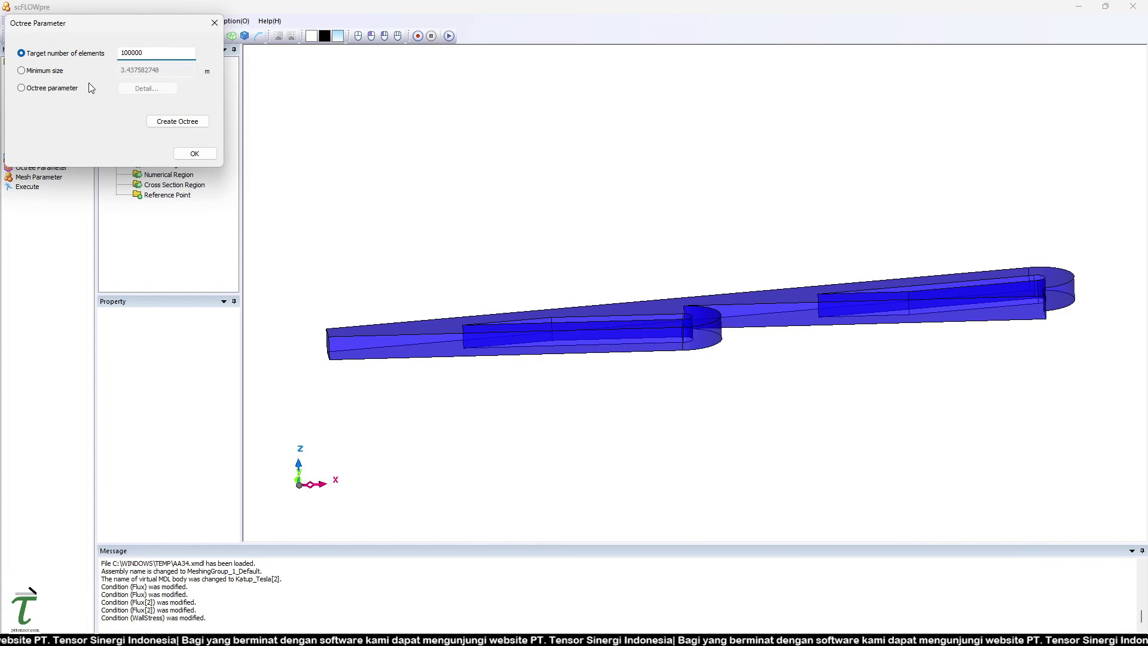
{"action": "left_click", "coordinate": [68, 90]}
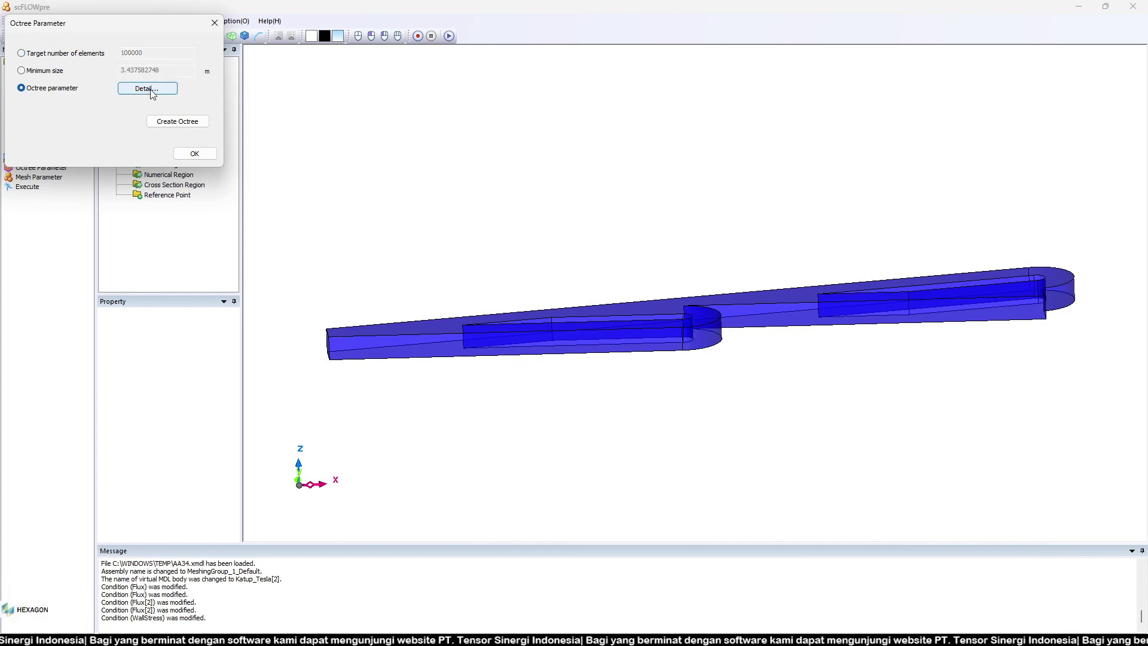
{"action": "left_click", "coordinate": [150, 90]}
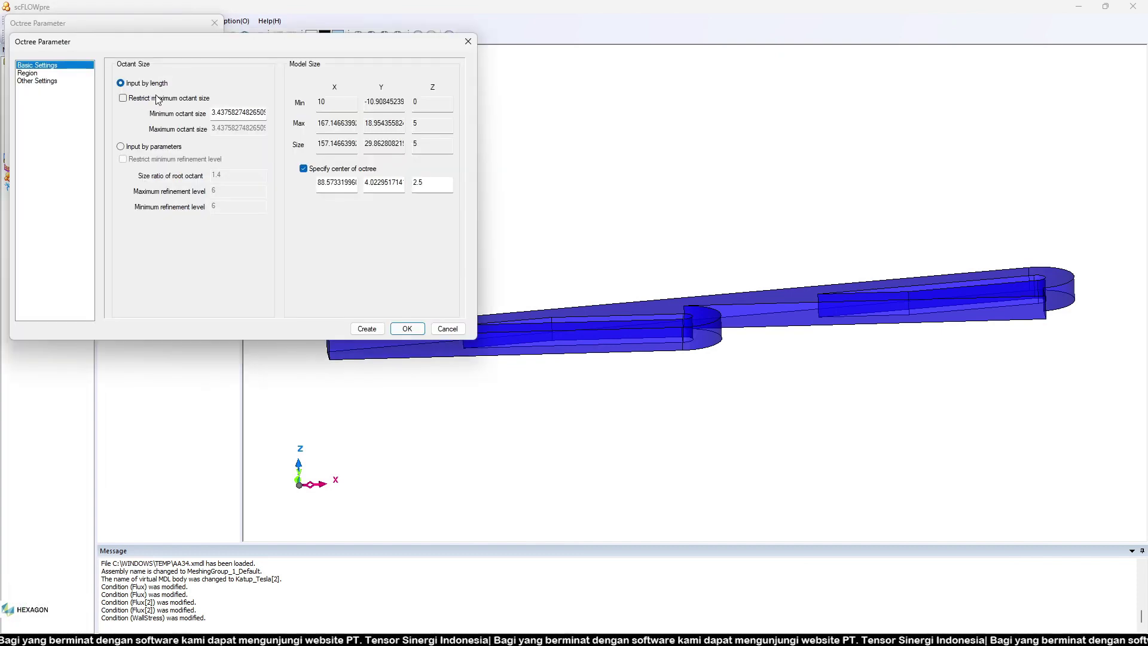
{"action": "left_click", "coordinate": [152, 98]}
{"action": "left_click", "coordinate": [217, 114]}
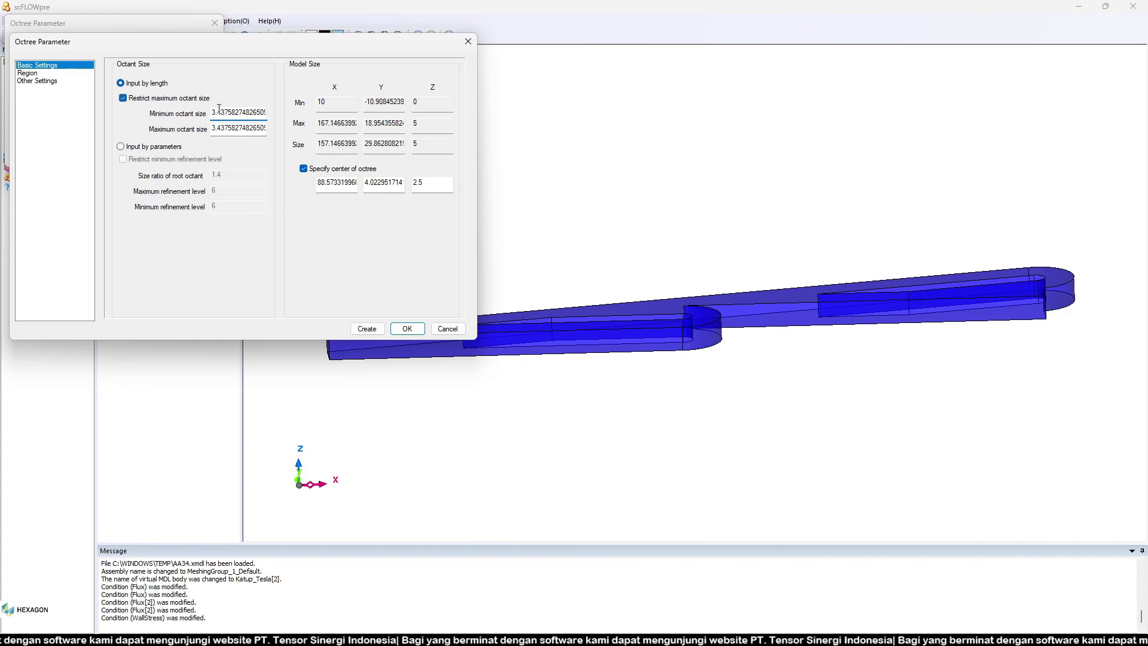
{"action": "double_click", "coordinate": [219, 108]}
{"action": "type", "text": "3"}
{"action": "left_click", "coordinate": [222, 128]}
{"action": "type", "text": "A3"}
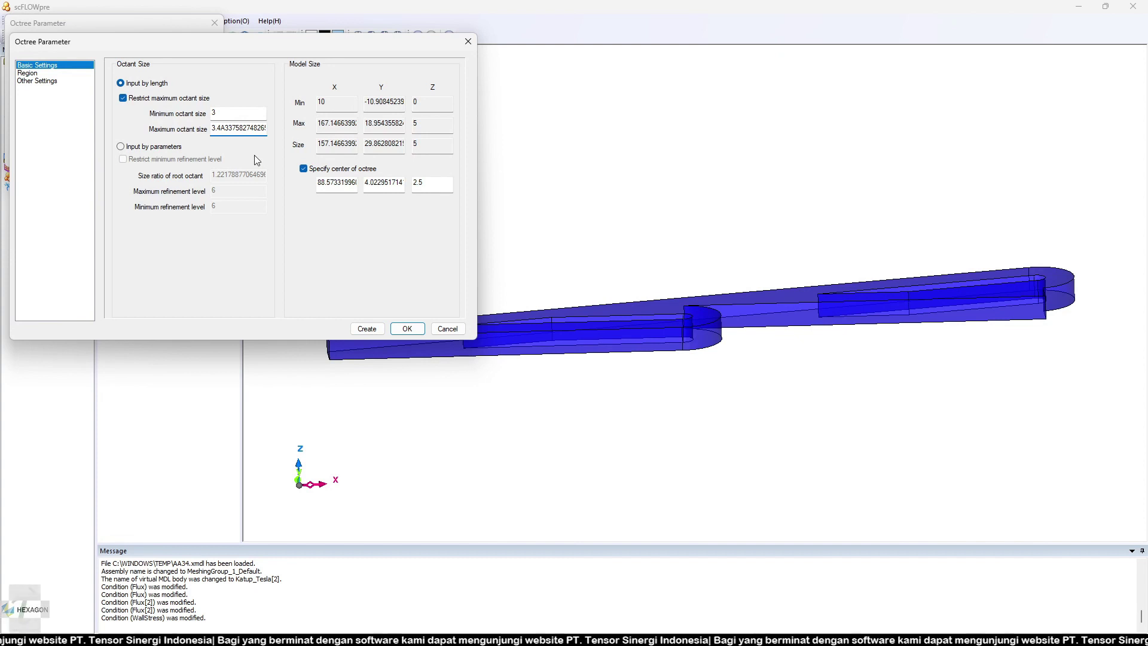
{"action": "key", "text": "ctrl+a"}
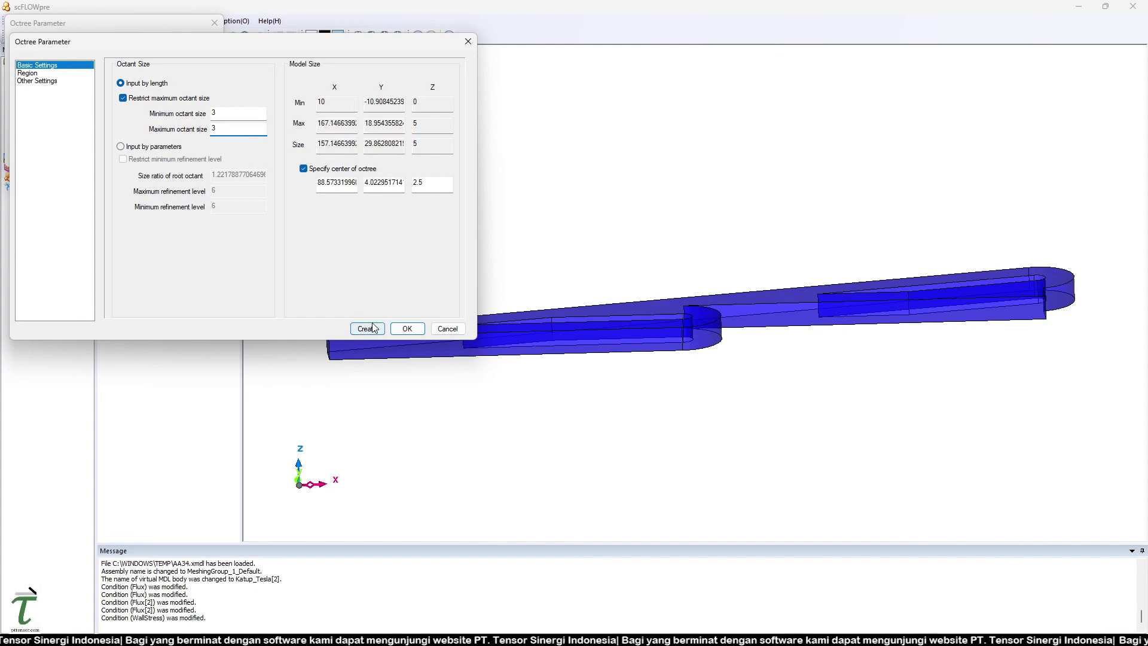
{"action": "left_click", "coordinate": [367, 329]}
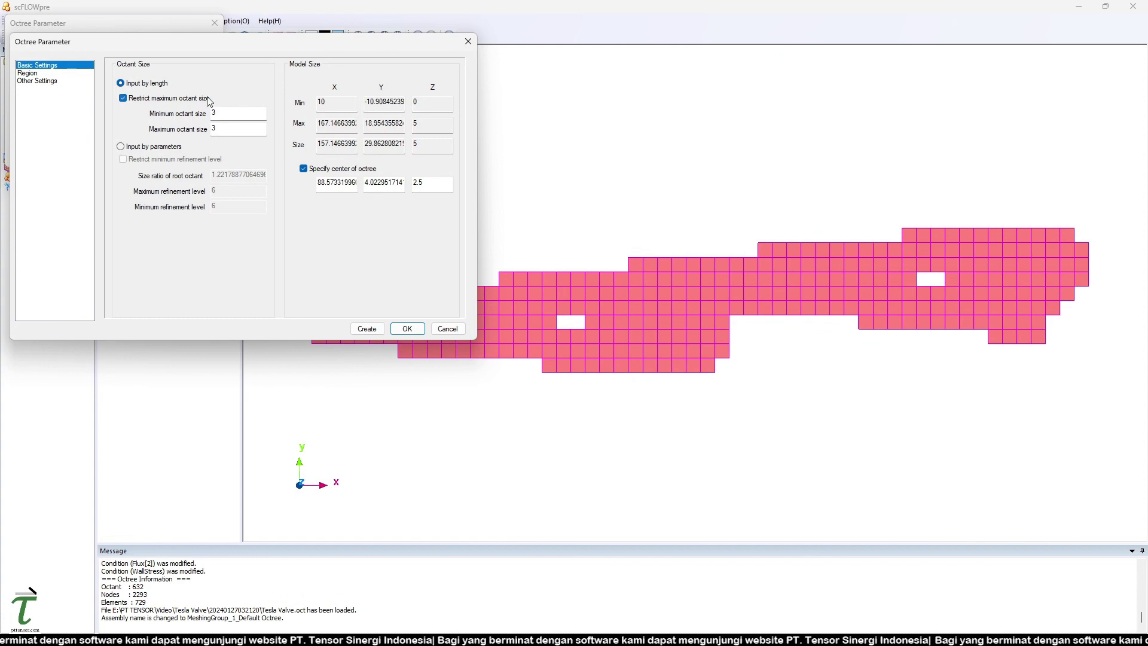
Step: Regenerate the octree with octant sizes 2, then 1
{"action": "left_click_drag", "start_coordinate": [216, 113], "coordinate": [177, 115]}
{"action": "type", "text": "2"}
{"action": "double_click", "coordinate": [214, 129]}
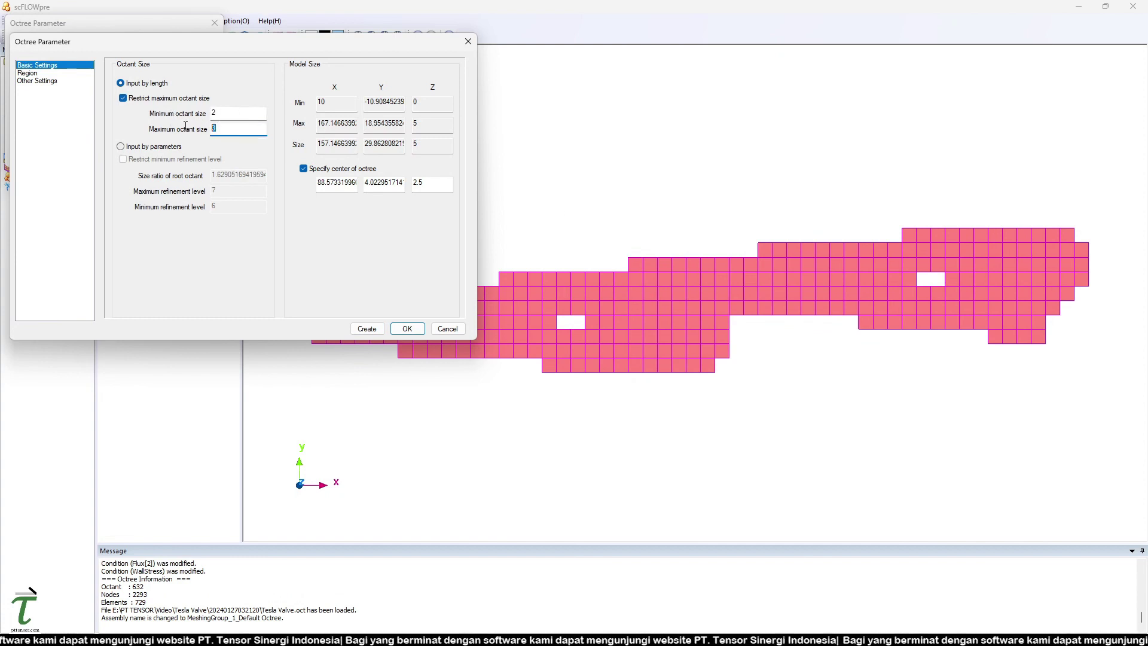
{"action": "type", "text": "2"}
{"action": "left_click", "coordinate": [373, 328]}
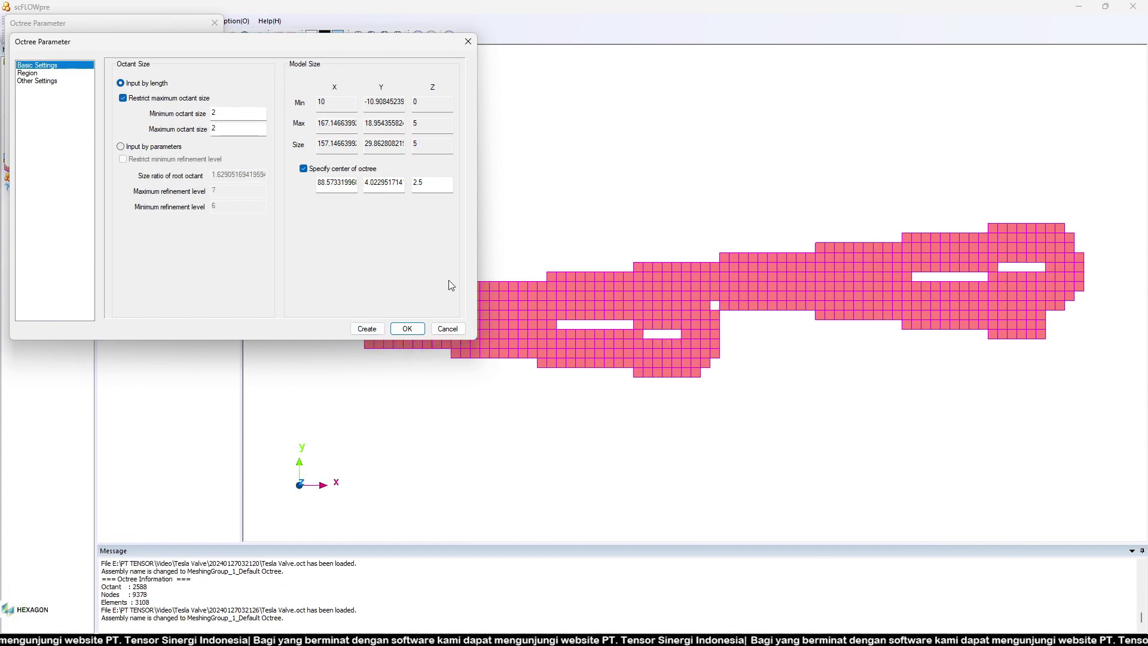
{"action": "left_click_drag", "start_coordinate": [239, 116], "coordinate": [203, 119]}
{"action": "type", "text": "1"}
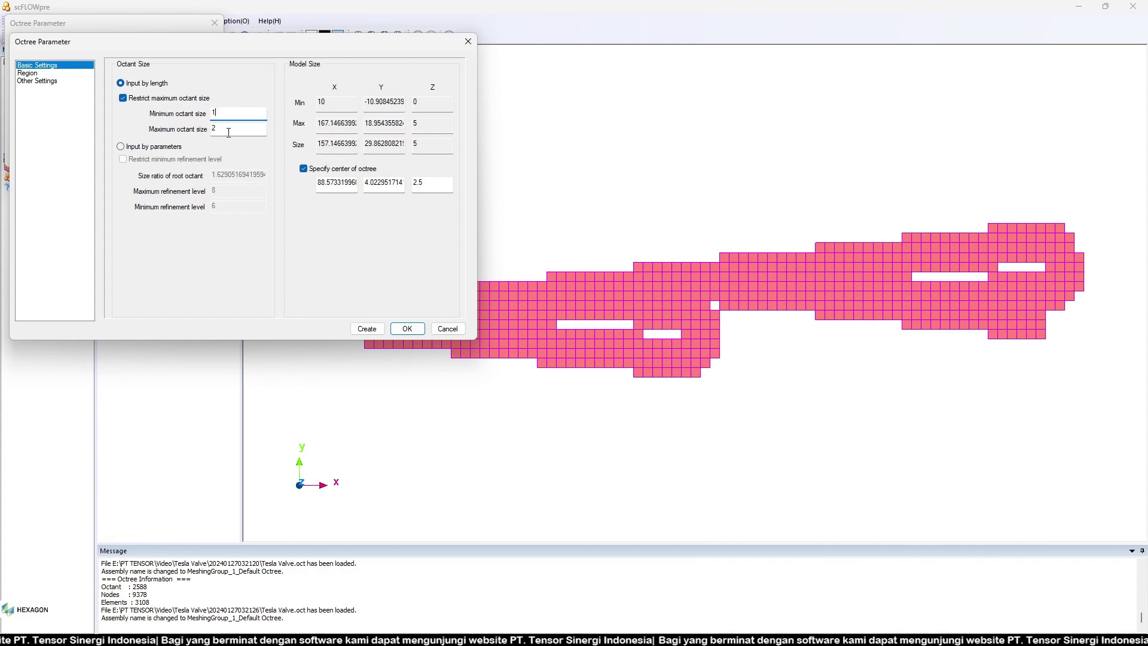
{"action": "double_click", "coordinate": [214, 130]}
{"action": "type", "text": "1"}
{"action": "left_click", "coordinate": [366, 329]}
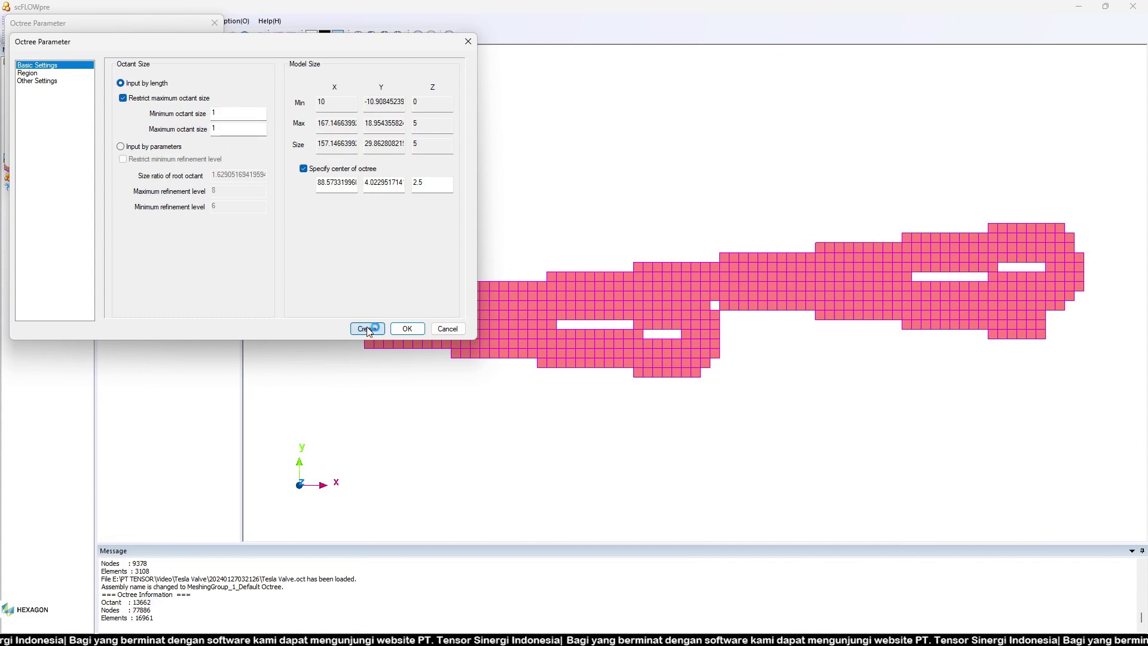
Step: Refine the octree to 0.5 minimum and maximum octant size and inspect it
{"action": "middle_click_drag", "start_coordinate": [739, 372], "coordinate": [809, 377]}
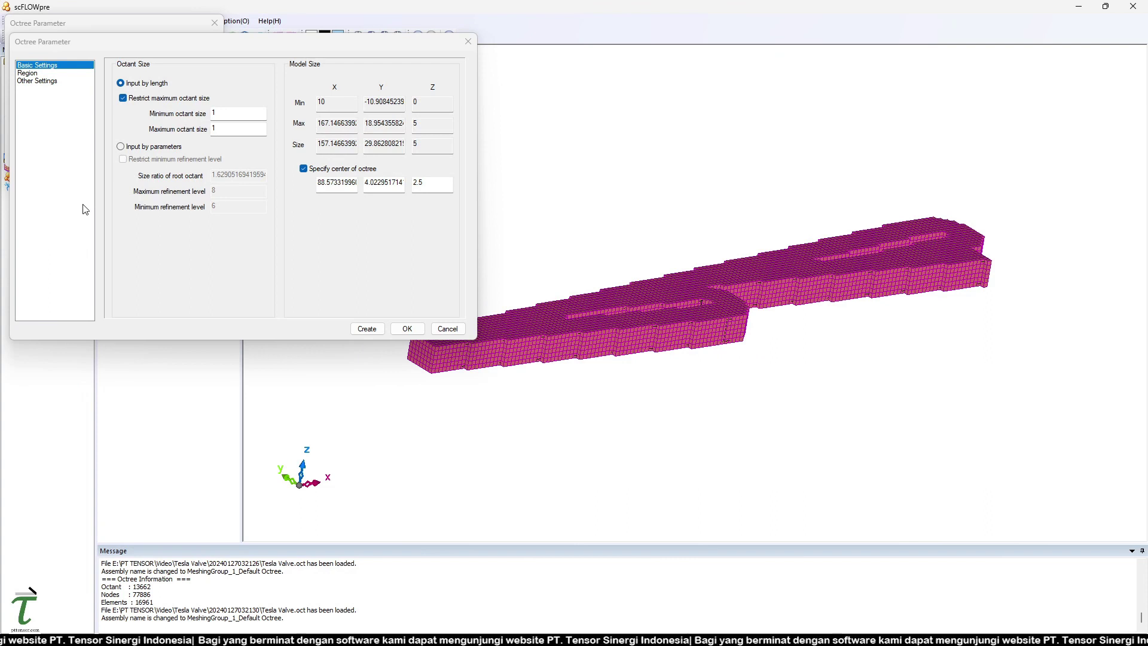
{"action": "left_click", "coordinate": [204, 117]}
{"action": "type", "text": "0.5"}
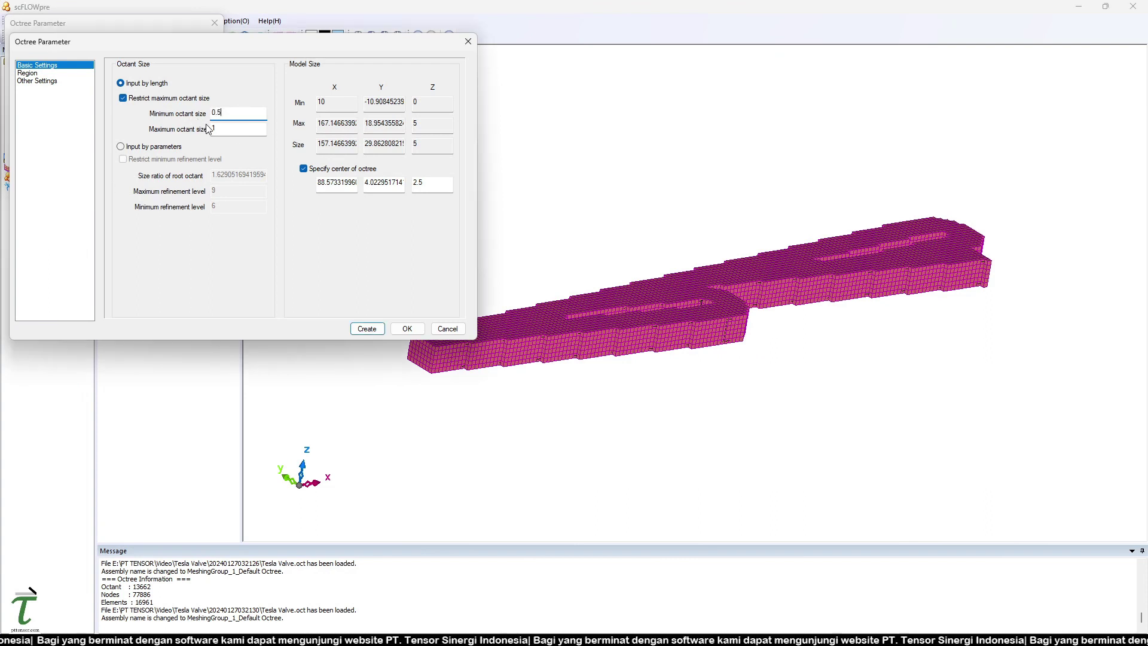
{"action": "key", "text": "Tab"}
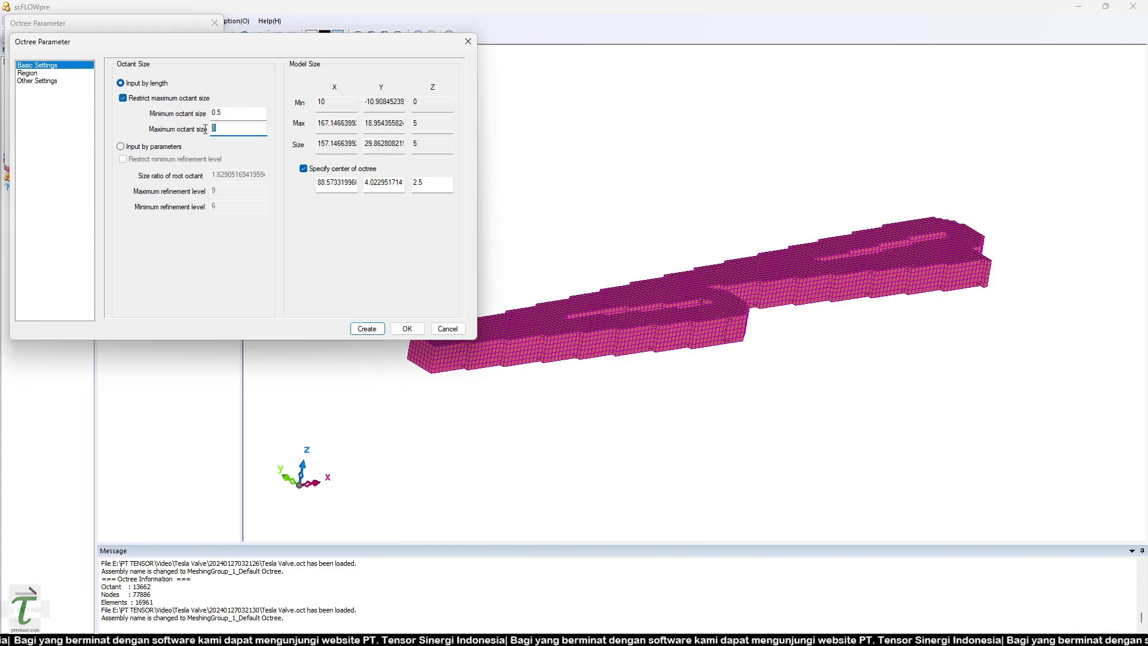
{"action": "type", "text": "0.5"}
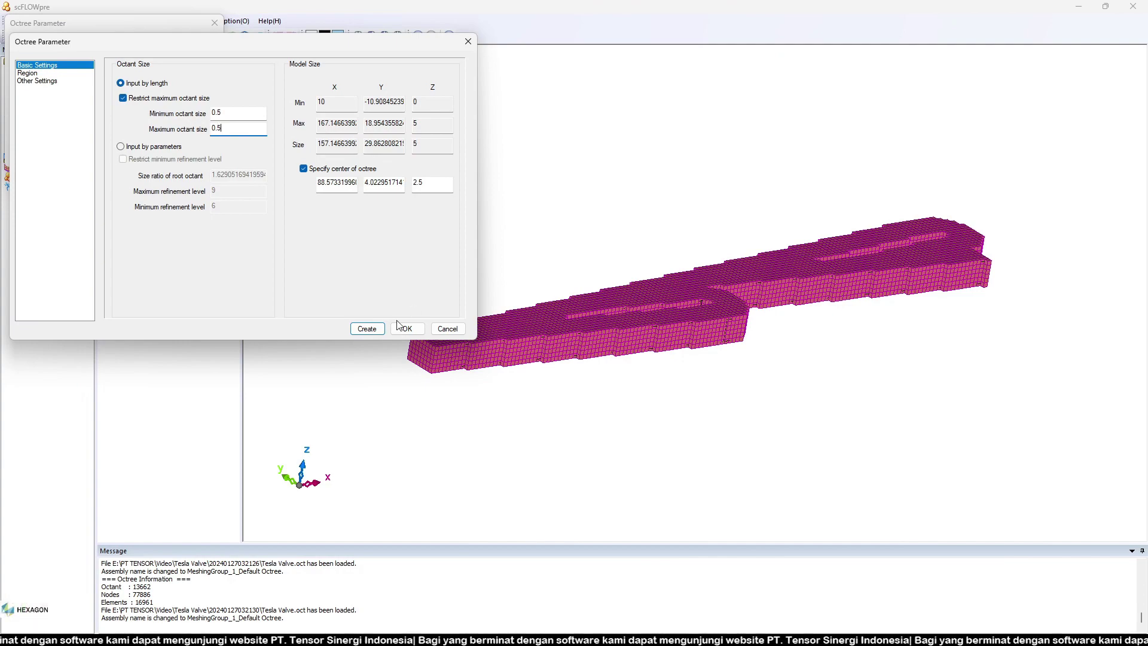
{"action": "left_click", "coordinate": [370, 328]}
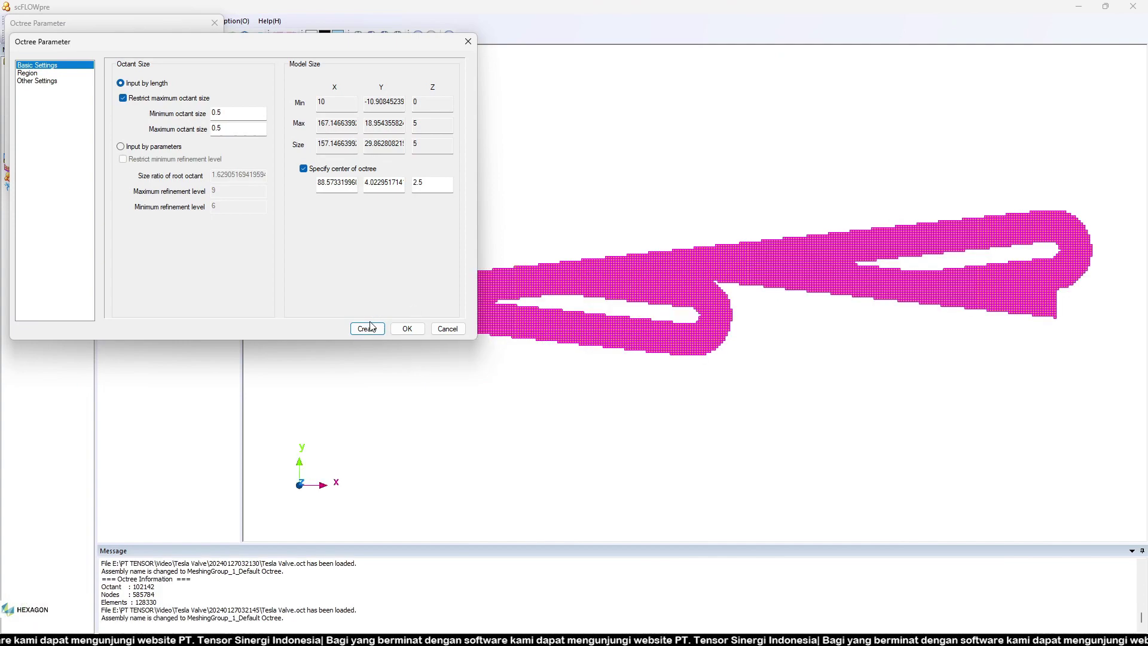
{"action": "mouse_move", "coordinate": [751, 390]}
{"action": "left_mouse_down"}
{"action": "mouse_move", "coordinate": [853, 273]}
{"action": "mouse_move", "coordinate": [802, 273]}
{"action": "left_mouse_up"}
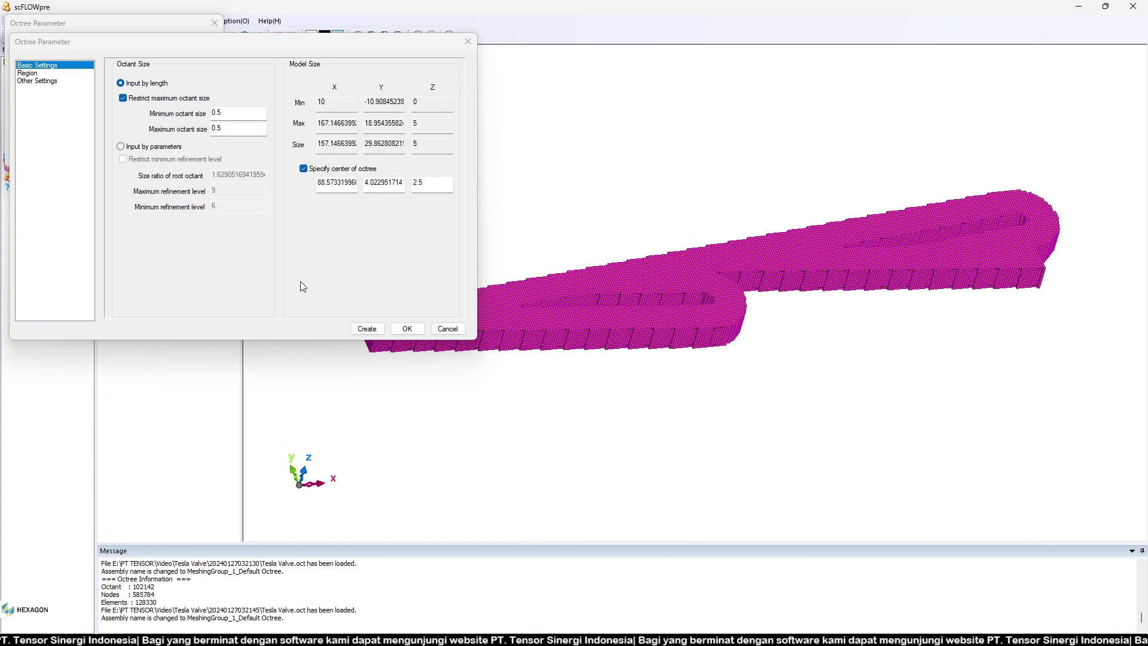
Step: Check the per-region octree sizes and accept the octree settings
{"action": "left_click", "coordinate": [47, 73]}
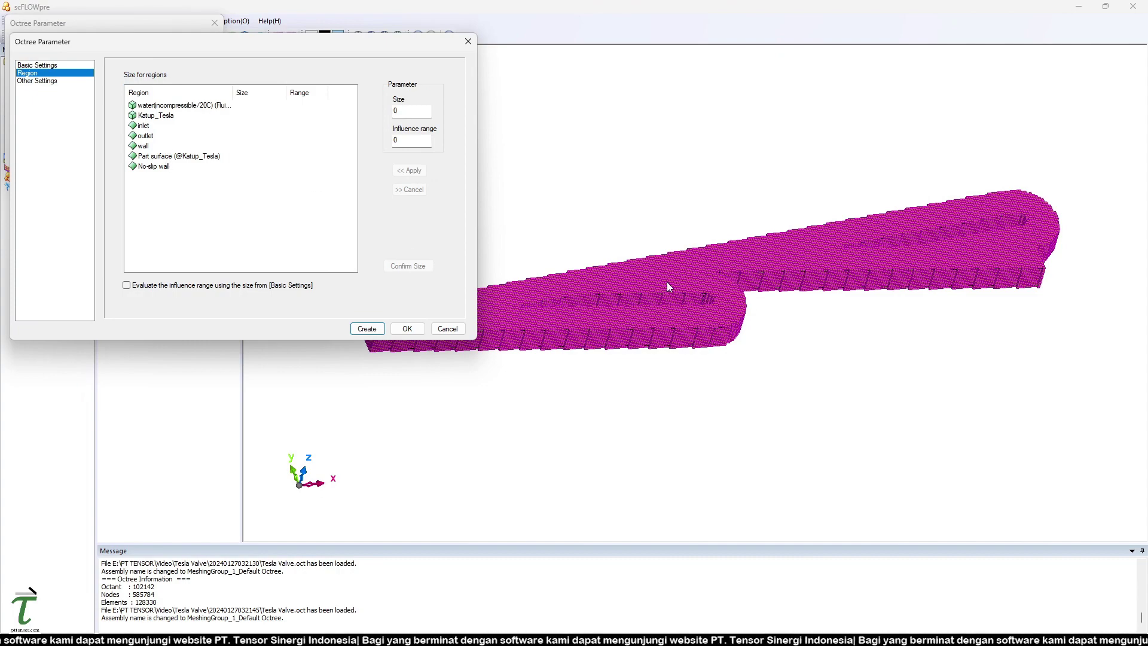
{"action": "left_click_drag", "start_coordinate": [668, 287], "coordinate": [333, 205]}
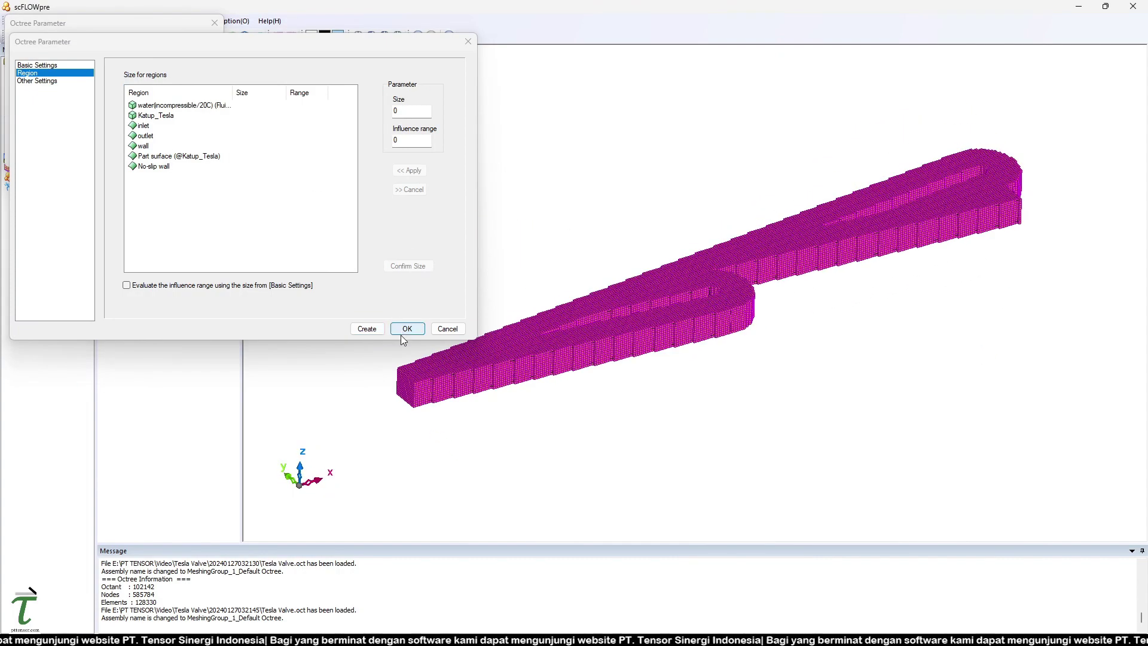
{"action": "left_click", "coordinate": [402, 333]}
{"action": "left_click", "coordinate": [193, 149]}
{"action": "left_click", "coordinate": [42, 177]}
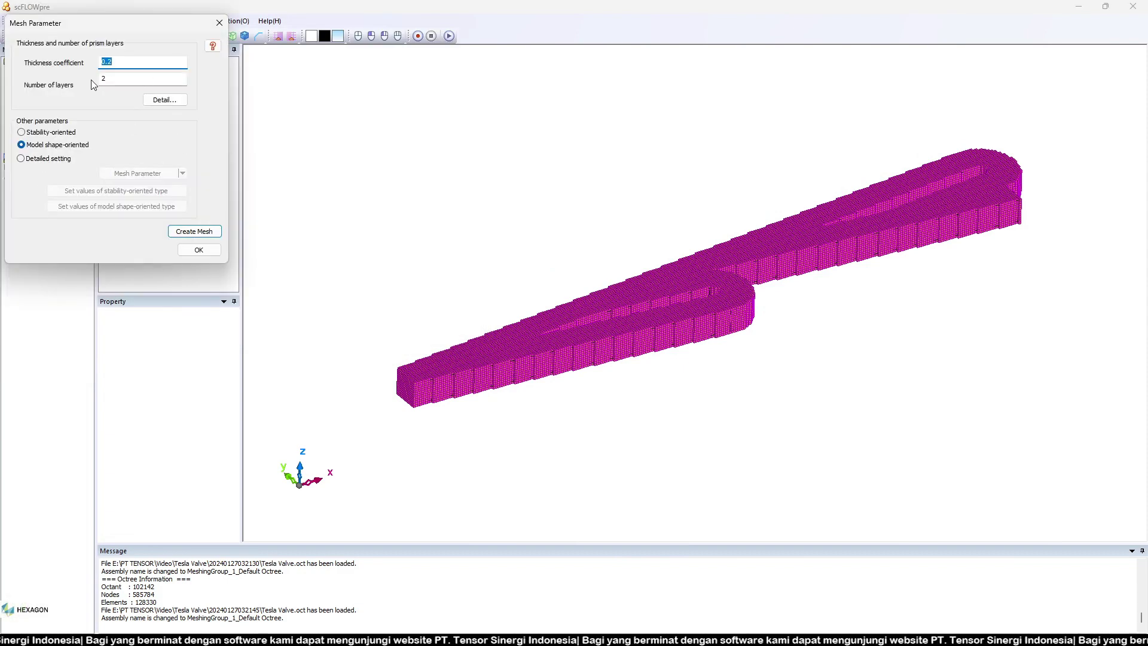
Step: Create the mesh with 5 prism layers at thickness coefficient 0.2
{"action": "double_click", "coordinate": [126, 81]}
{"action": "type", "text": "5"}
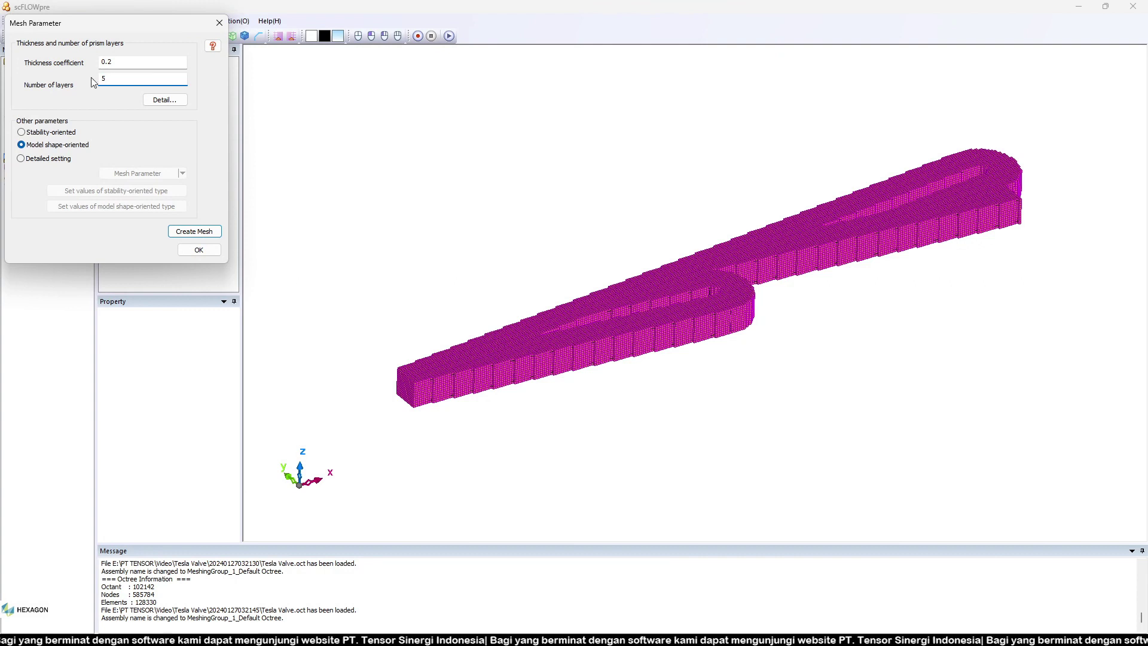
{"action": "left_click", "coordinate": [195, 231]}
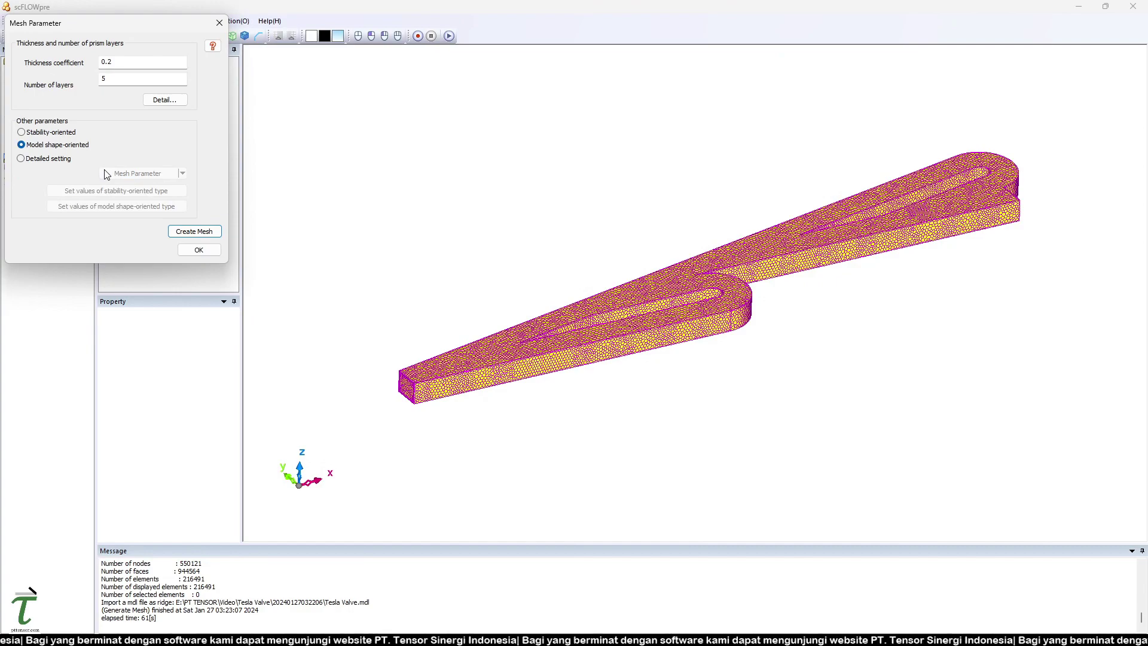
Step: Close the Mesh Parameter dialog and zoom around the meshed valve
{"action": "left_click", "coordinate": [199, 249]}
{"action": "scroll", "coordinate": [393, 376], "scroll_direction": "up", "scroll_amount": 5}
{"action": "scroll", "coordinate": [419, 365], "scroll_direction": "up", "scroll_amount": 5}
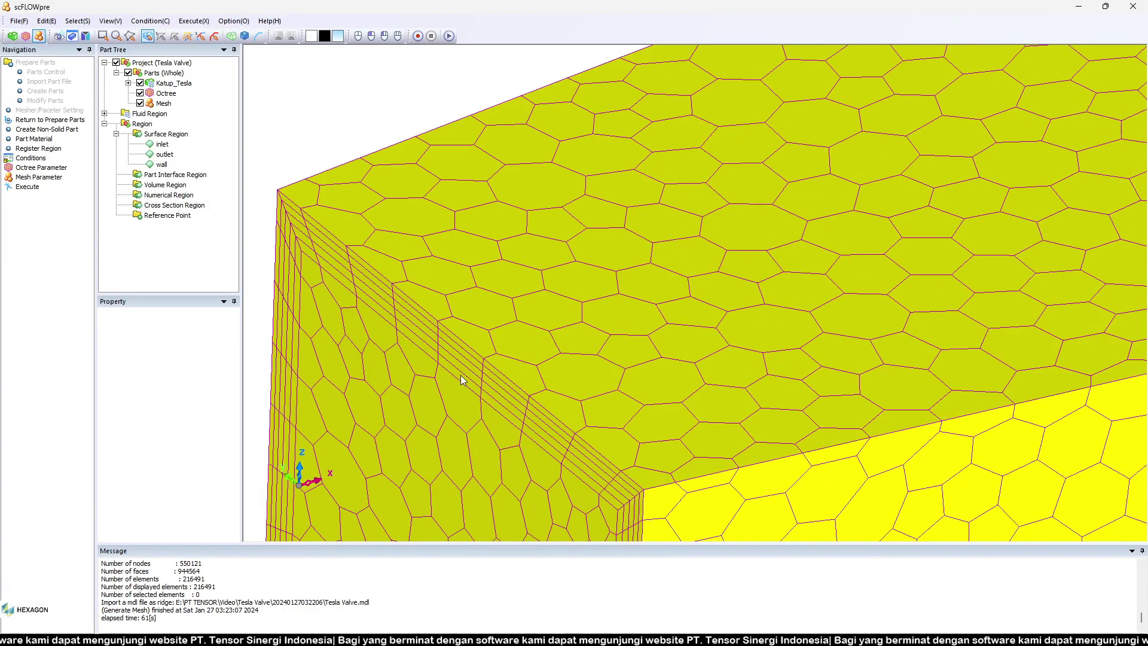
{"action": "scroll", "coordinate": [463, 382], "scroll_direction": "down", "scroll_amount": 3}
{"action": "scroll", "coordinate": [482, 390], "scroll_direction": "down", "scroll_amount": 3}
{"action": "scroll", "coordinate": [513, 384], "scroll_direction": "down", "scroll_amount": 5}
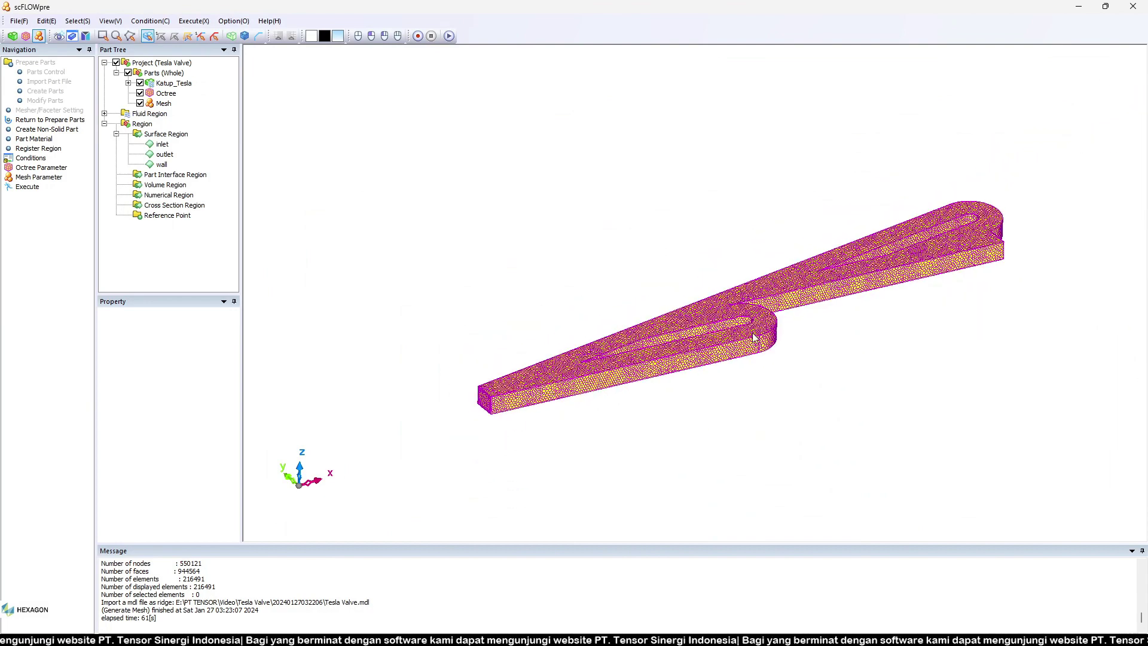
{"action": "scroll", "coordinate": [531, 326], "scroll_direction": "down", "scroll_amount": 3}
{"action": "scroll", "coordinate": [736, 336], "scroll_direction": "up", "scroll_amount": 3}
{"action": "scroll", "coordinate": [809, 424], "scroll_direction": "down", "scroll_amount": 3}
{"action": "scroll", "coordinate": [818, 472], "scroll_direction": "up", "scroll_amount": 3}
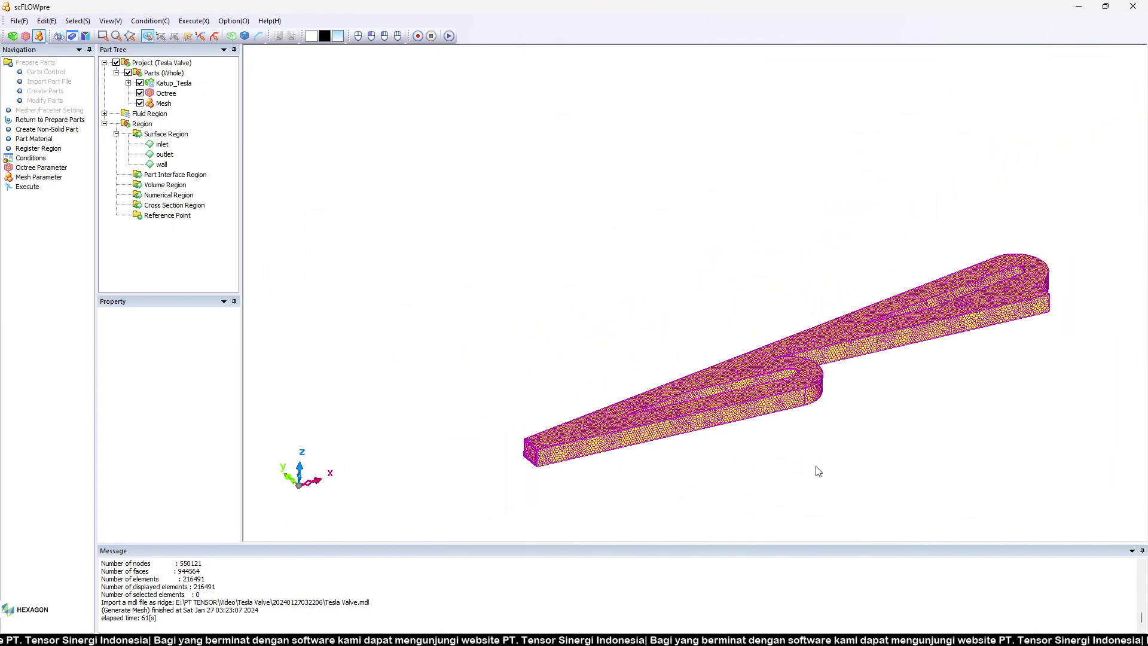
Step: Save Tesla Valve.gph, Tesla Valve.sph and Tesla Valve.pph mesh, condition and project files
{"action": "double_click", "coordinate": [27, 189]}
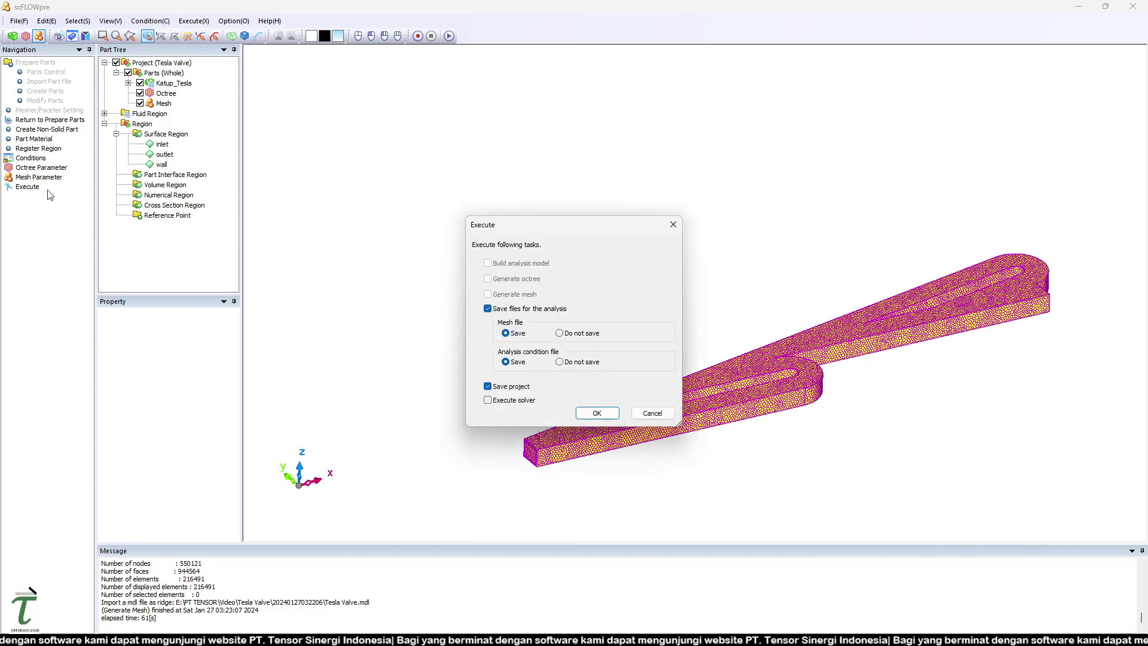
{"action": "left_click", "coordinate": [594, 411]}
{"action": "left_click", "coordinate": [638, 405]}
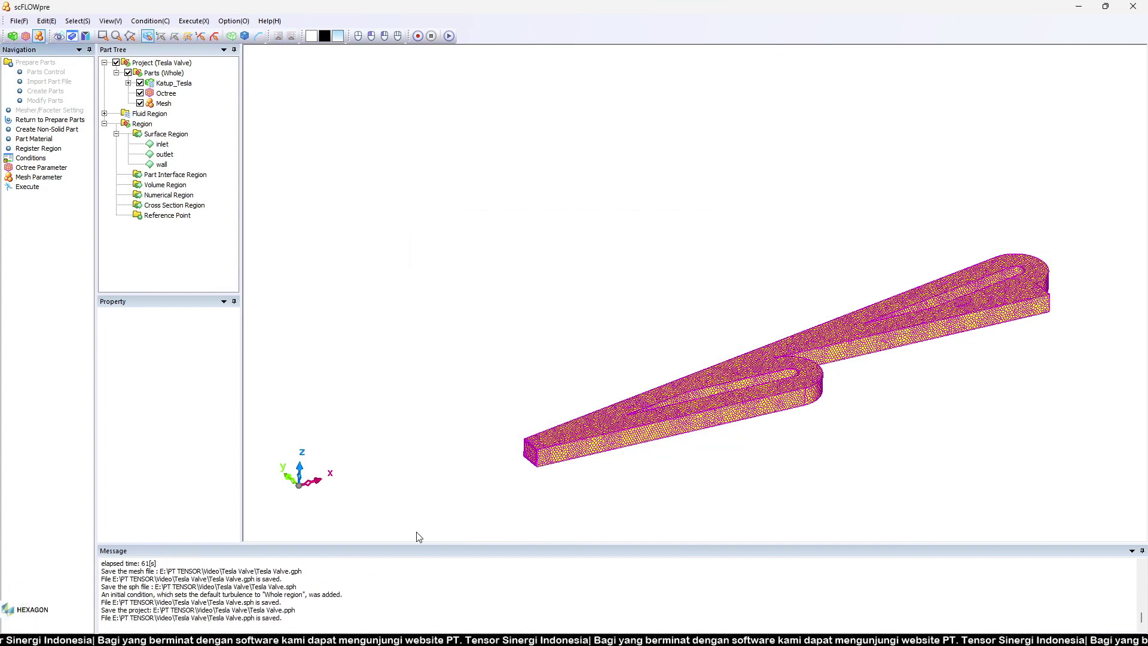
Step: Launch scMonitor from the scFLOW launcher
{"action": "left_click", "coordinate": [692, 628]}
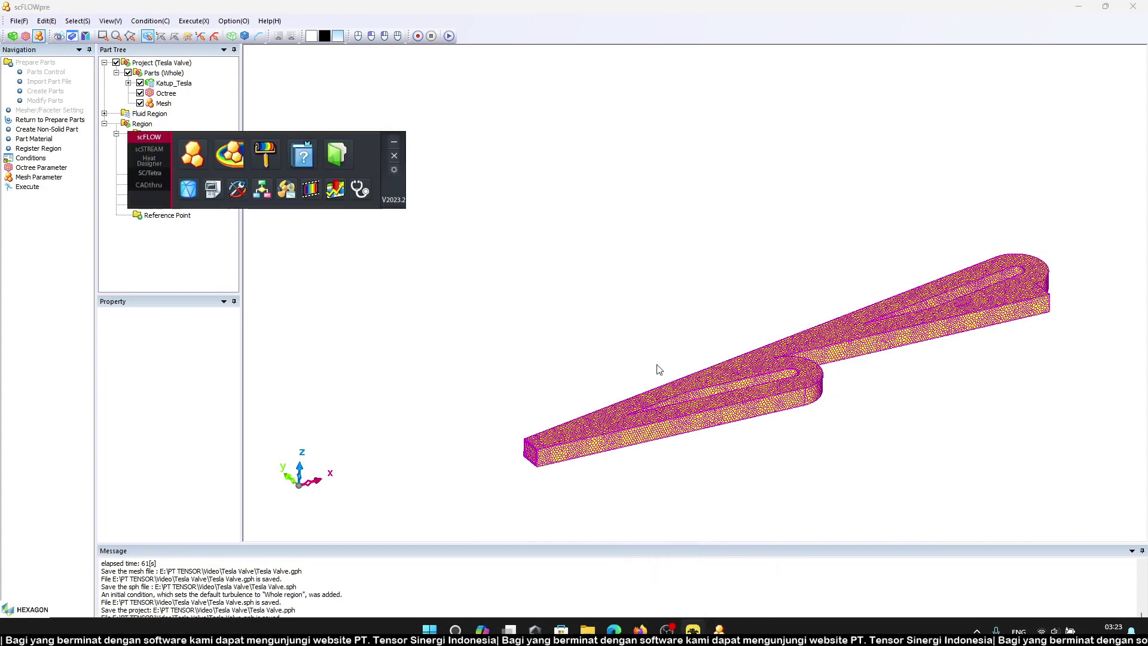
{"action": "left_click", "coordinate": [236, 153]}
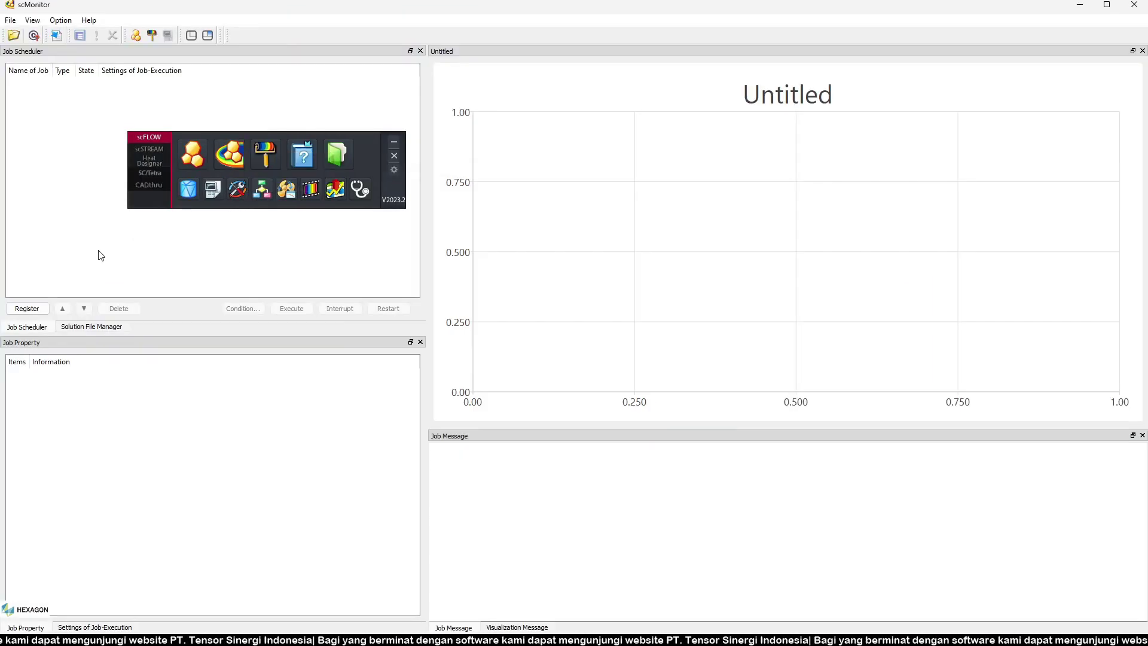
{"action": "left_click", "coordinate": [394, 141]}
Step: Register Tesla Valve.sph from PT TENSOR > Video > Tesla Valve as a solver job
{"action": "left_click", "coordinate": [27, 307]}
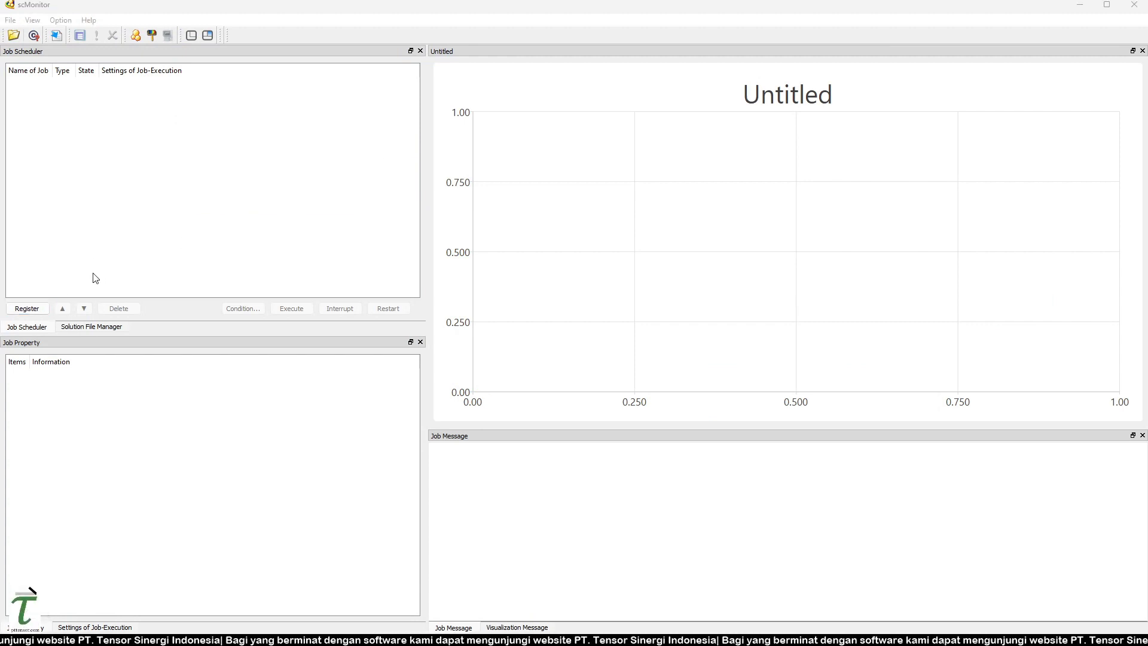
{"action": "left_click", "coordinate": [372, 61]}
{"action": "scroll", "coordinate": [368, 241], "scroll_direction": "down", "scroll_amount": 2}
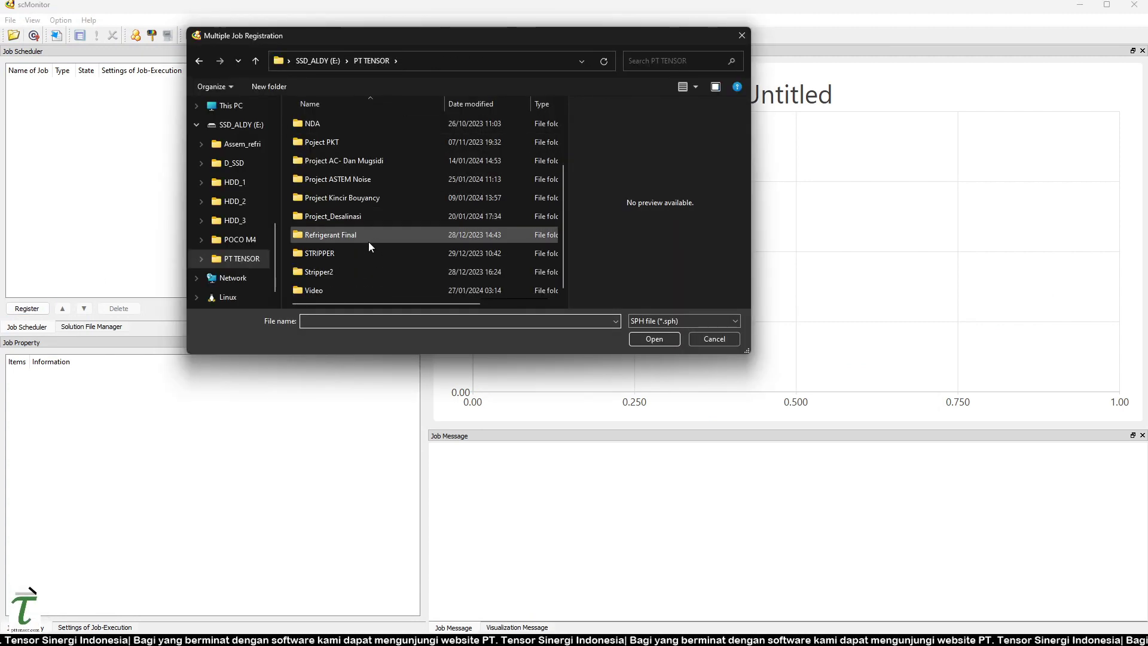
{"action": "double_click", "coordinate": [365, 293]}
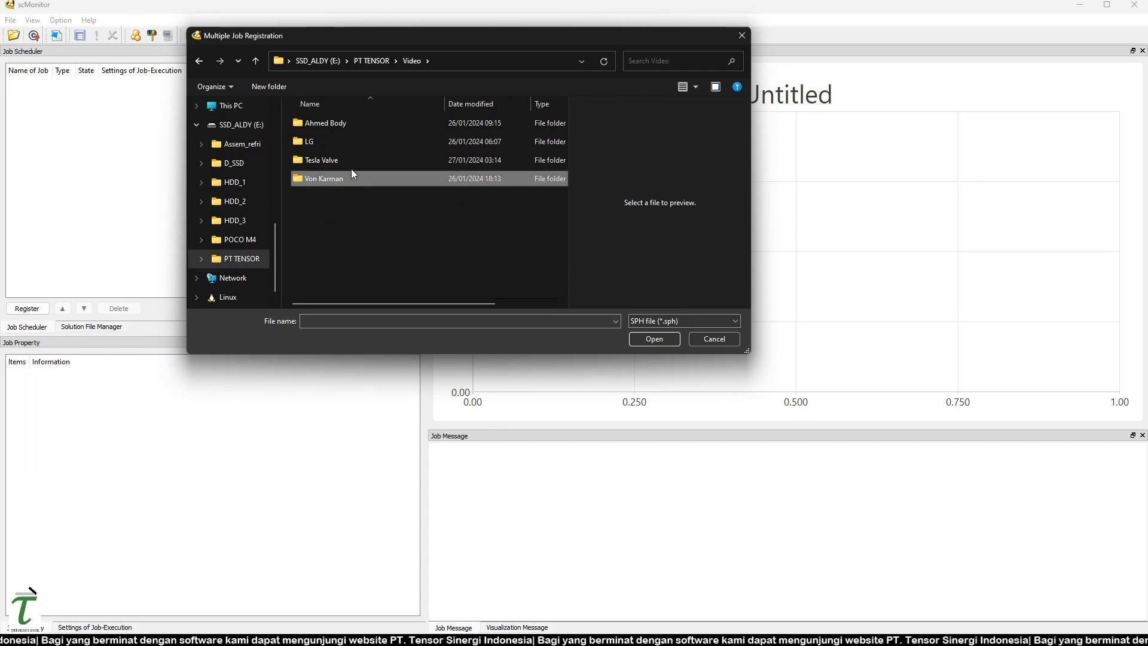
{"action": "double_click", "coordinate": [351, 162]}
{"action": "left_click", "coordinate": [335, 122]}
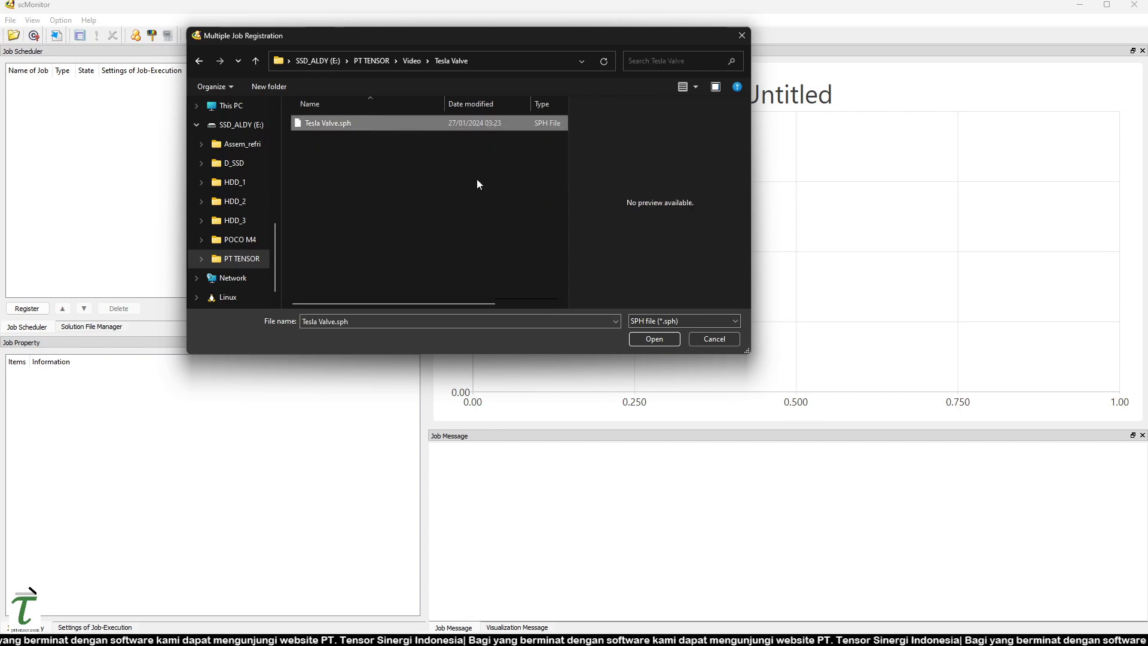
{"action": "left_click", "coordinate": [654, 338]}
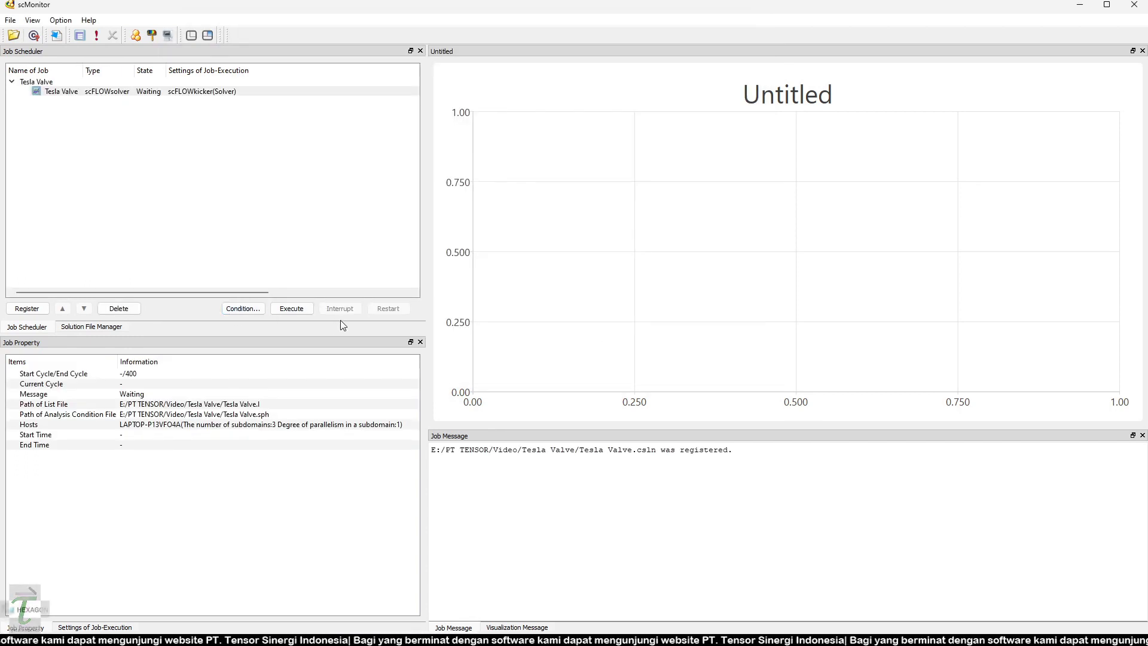
Step: Give the Tesla Valve job separate settings: 4 subdomains, parallelism 2
{"action": "left_click", "coordinate": [127, 626]}
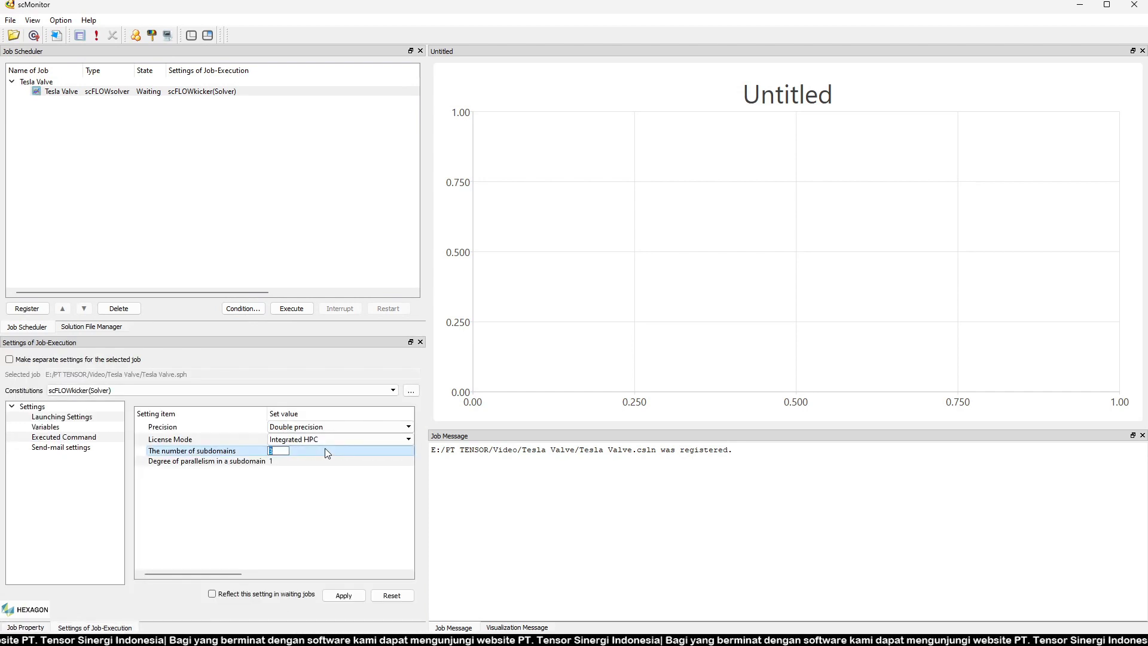
{"action": "type", "text": "4"}
{"action": "key", "text": "Tab"}
{"action": "type", "text": "2"}
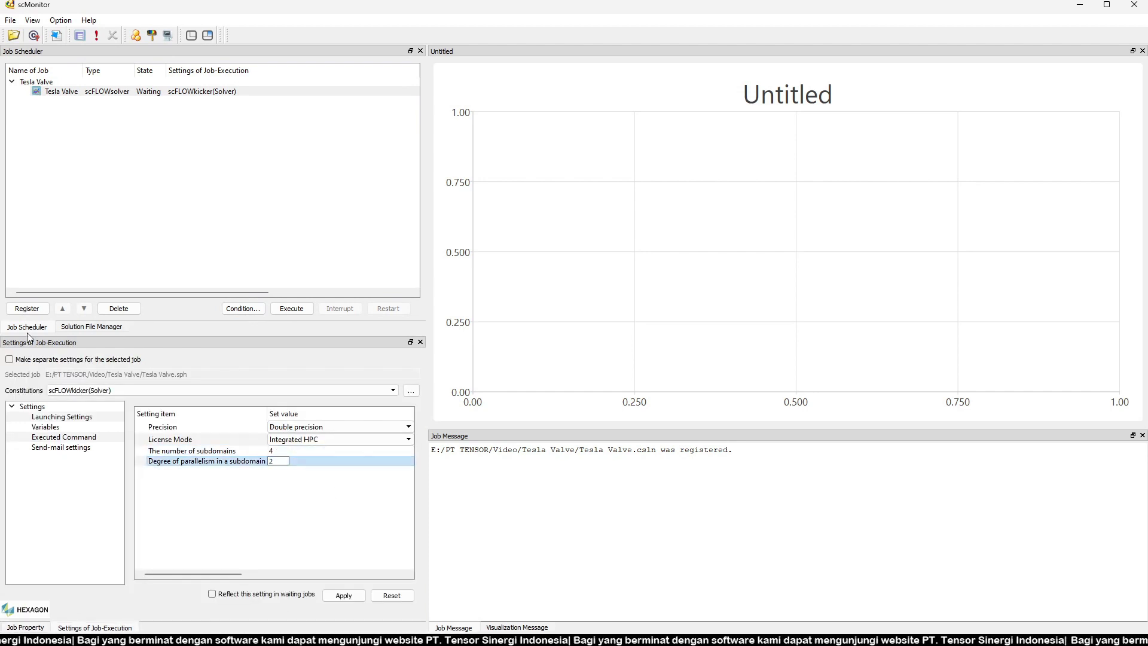
{"action": "left_click", "coordinate": [137, 358]}
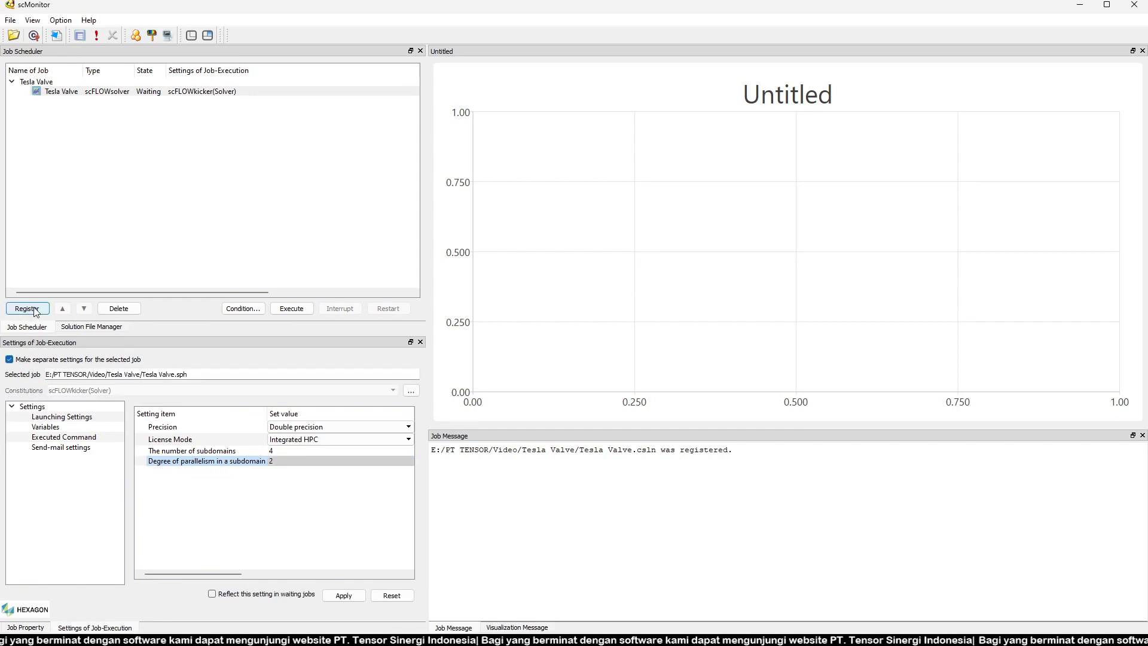
Step: Request the analysis run, decline the first prompt, then request it again
{"action": "left_click", "coordinate": [307, 309]}
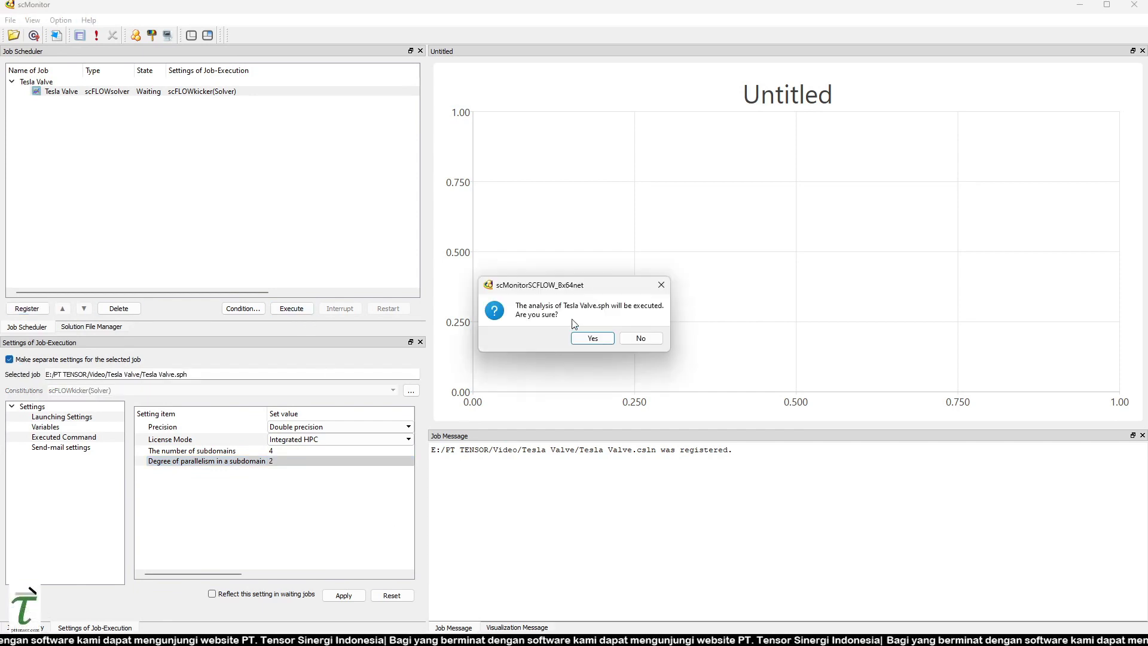
{"action": "left_click", "coordinate": [637, 339]}
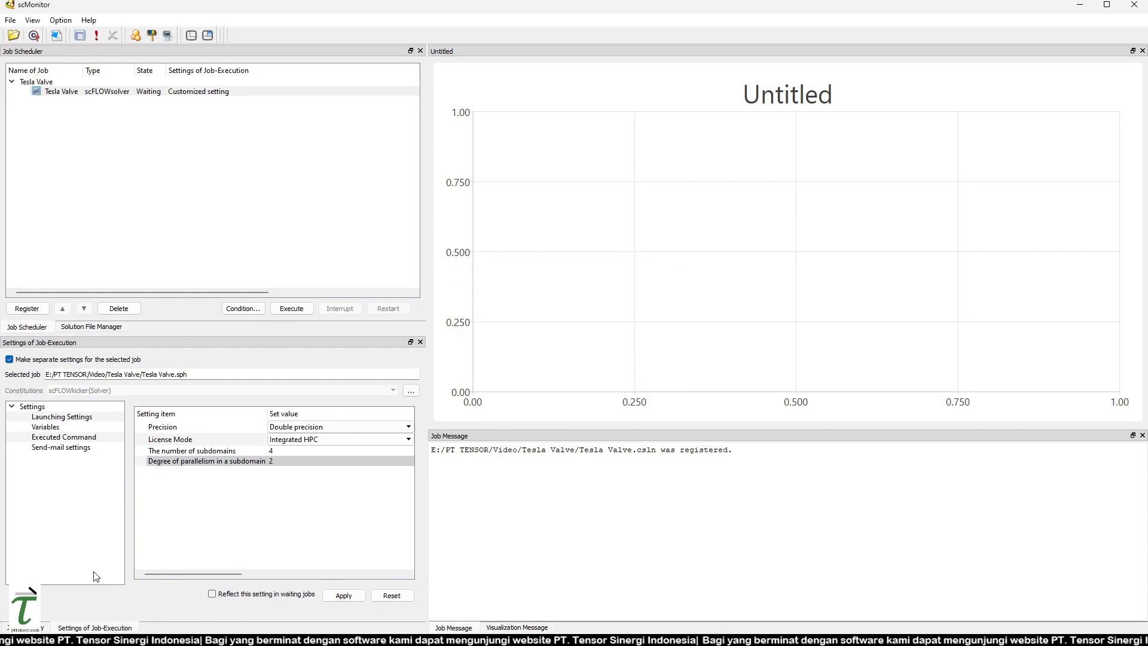
{"action": "left_click", "coordinate": [291, 308]}
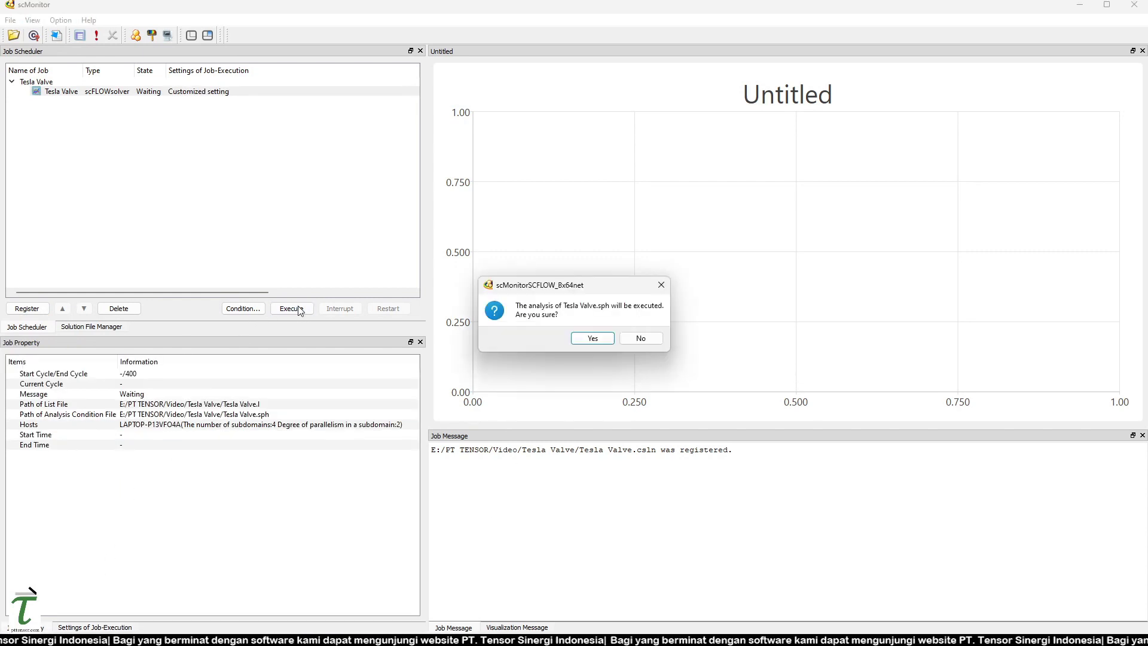
Step: Run the 400-cycle analysis with current values shown in the chart legend, then acknowledge completion
{"action": "left_click", "coordinate": [590, 336]}
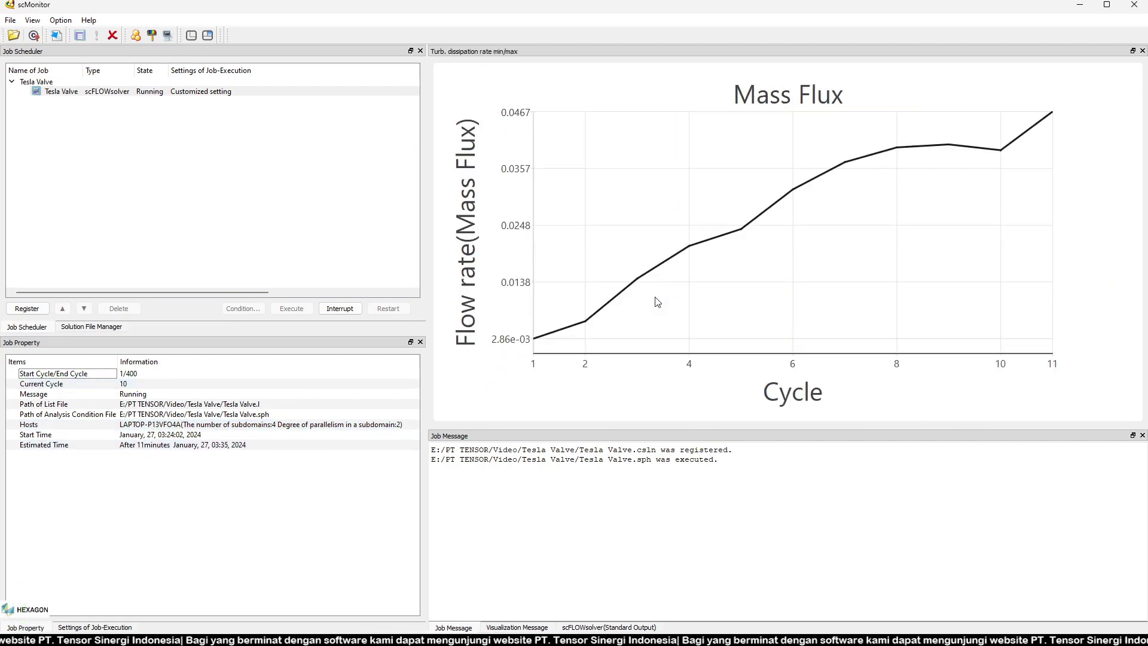
{"action": "right_click", "coordinate": [647, 253]}
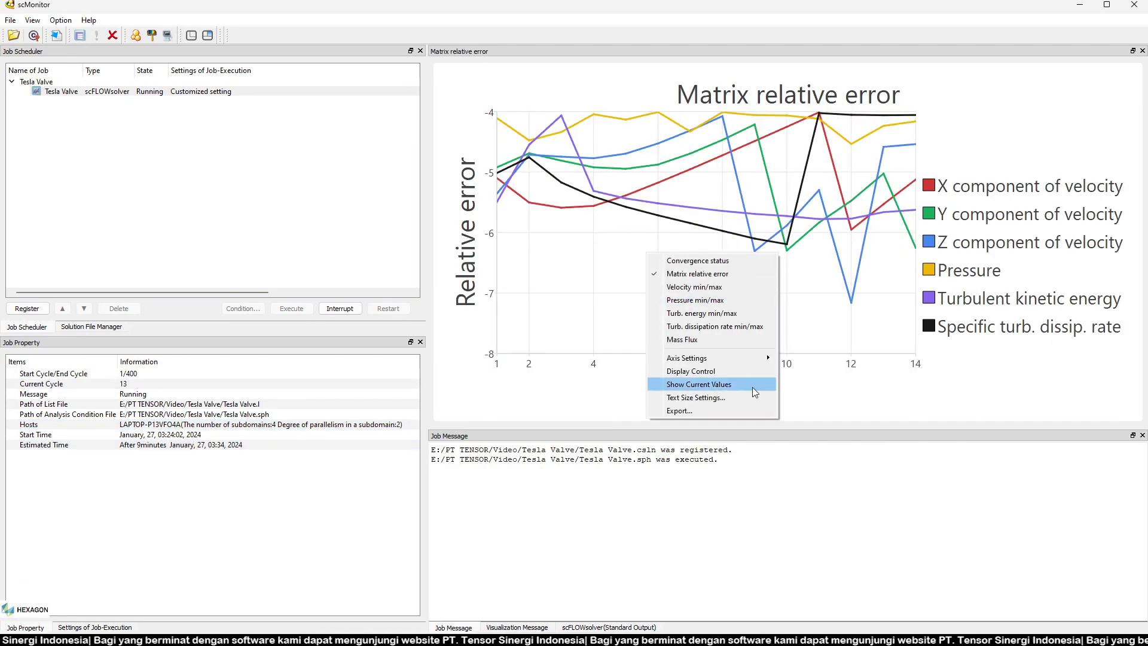
{"action": "left_click", "coordinate": [734, 384]}
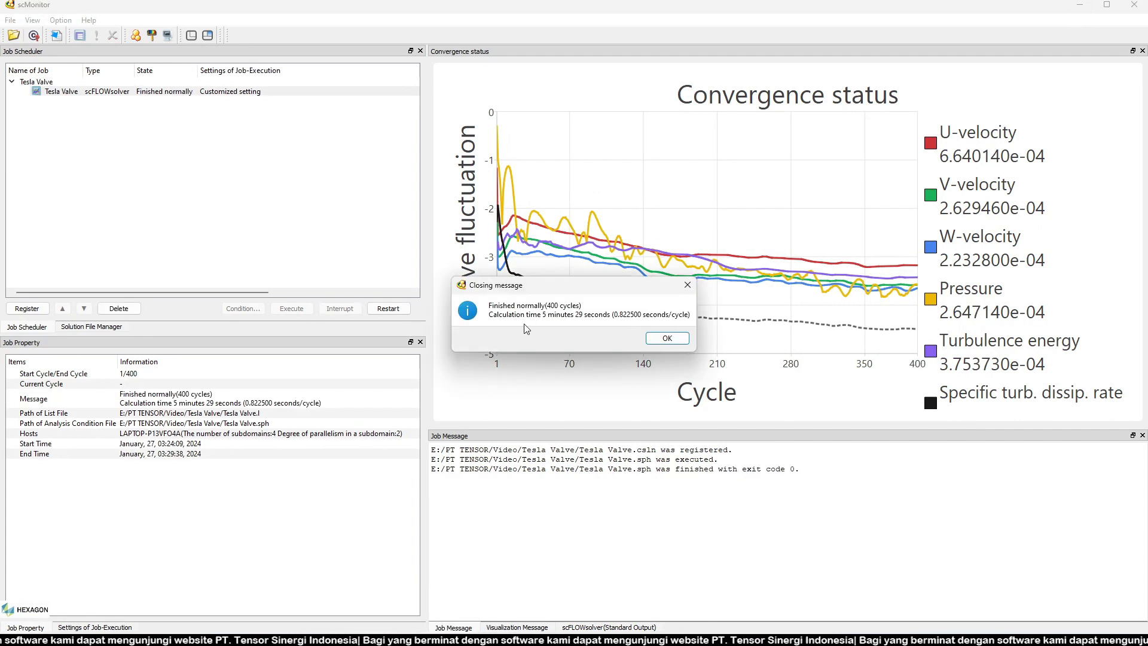
{"action": "left_click", "coordinate": [667, 339]}
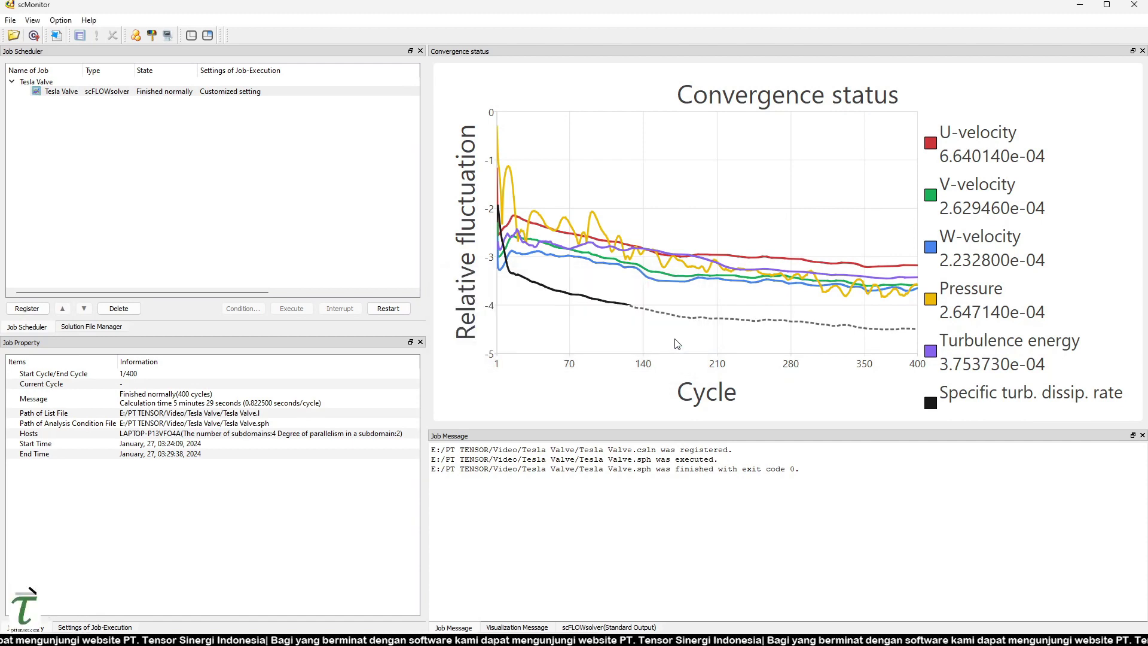
Step: Close scMonitor and zoom the Tesla valve mesh view in scFLOWpre
{"action": "left_click", "coordinate": [1134, 5]}
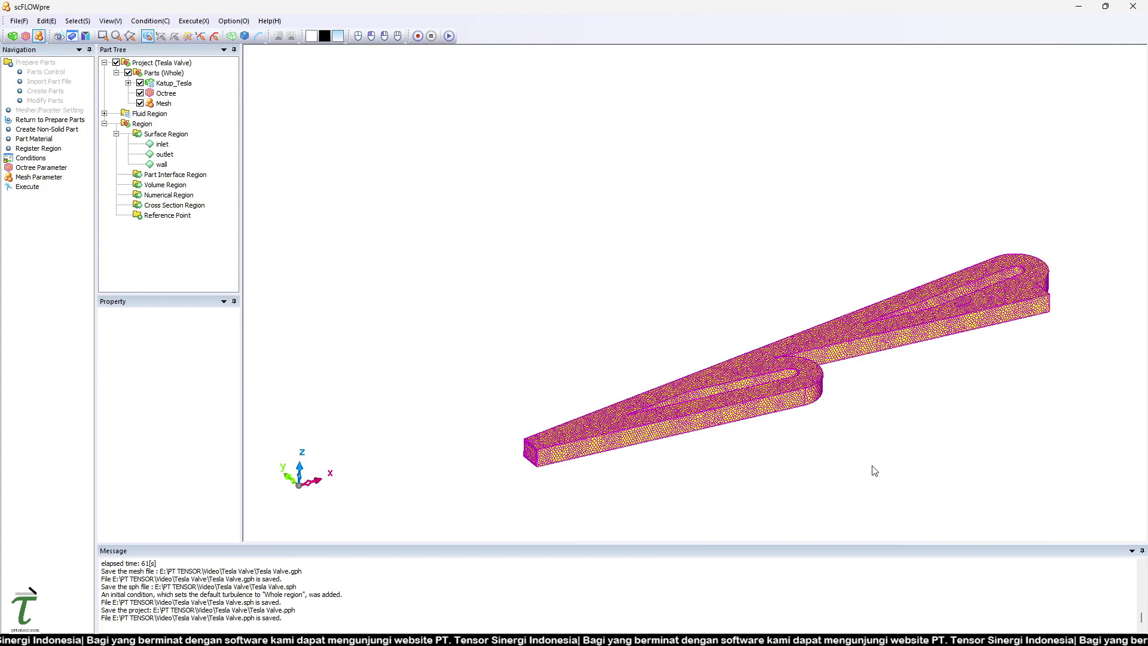
{"action": "scroll", "coordinate": [874, 470], "scroll_direction": "up", "scroll_amount": 2}
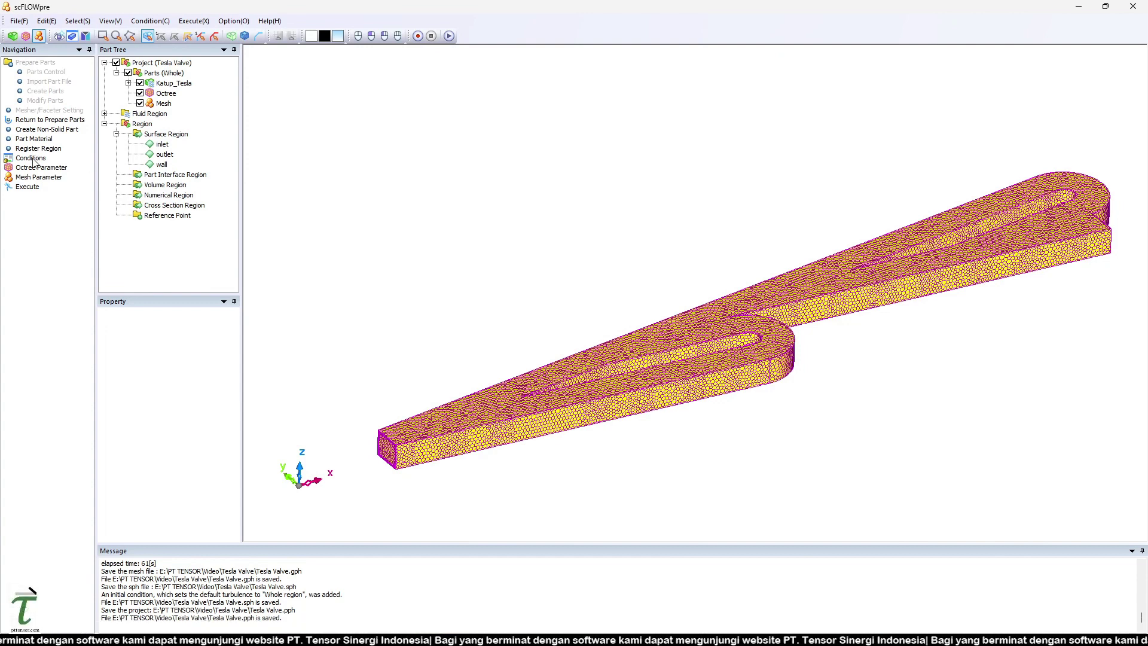
Step: Delete the inlet region from the registered regions
{"action": "left_click", "coordinate": [39, 149]}
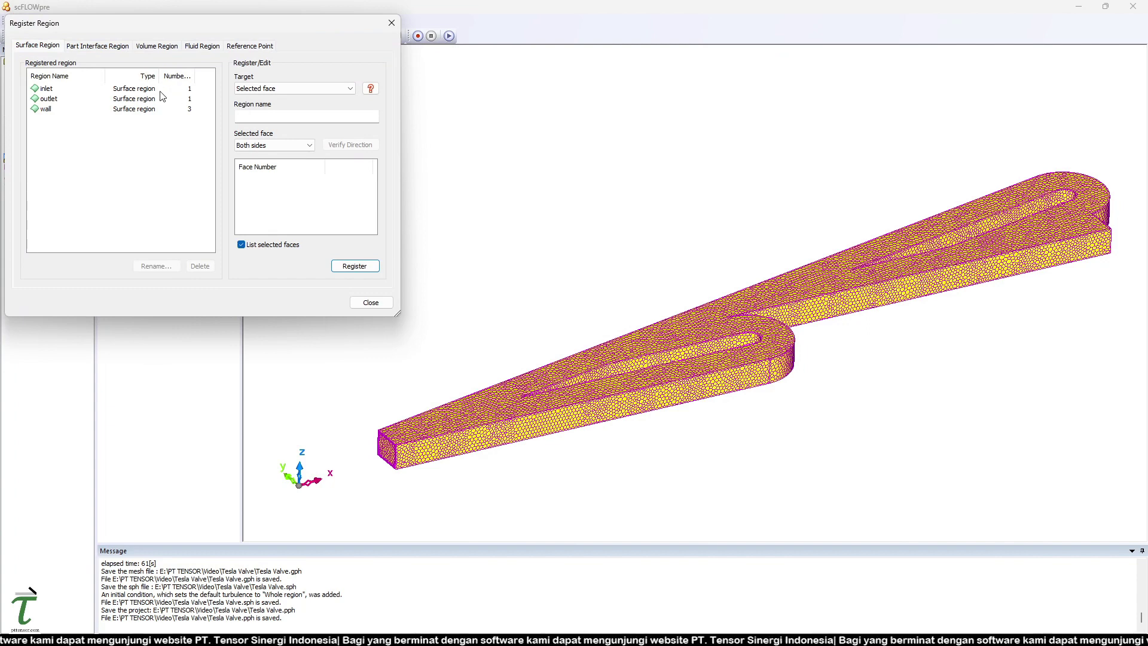
{"action": "left_click", "coordinate": [178, 90]}
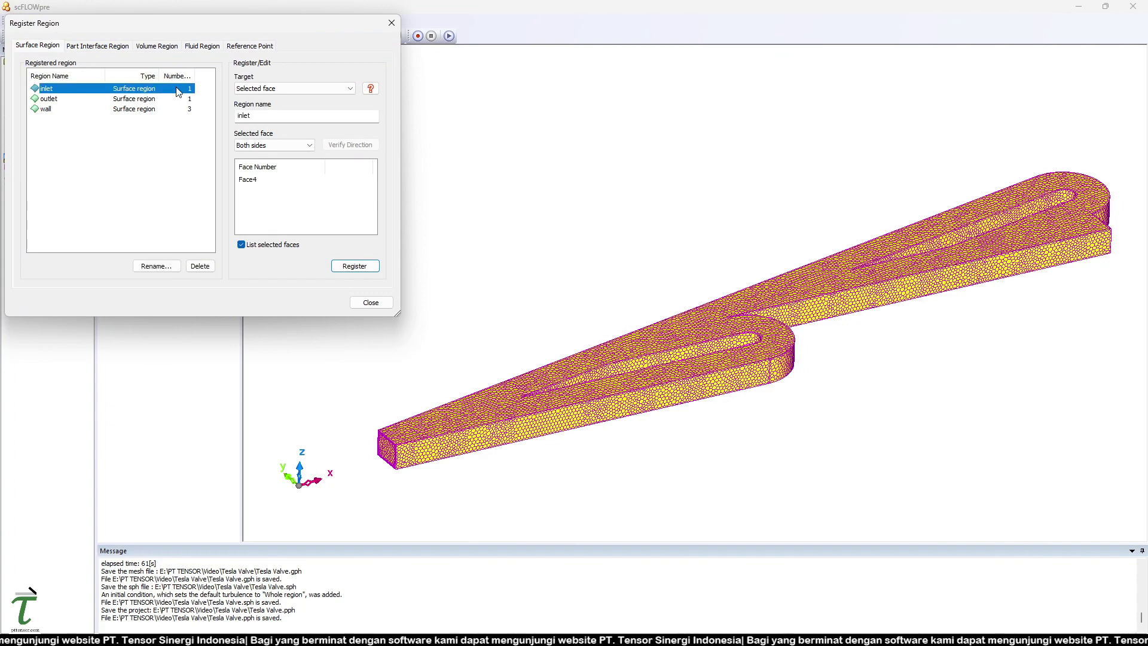
{"action": "left_click", "coordinate": [282, 180]}
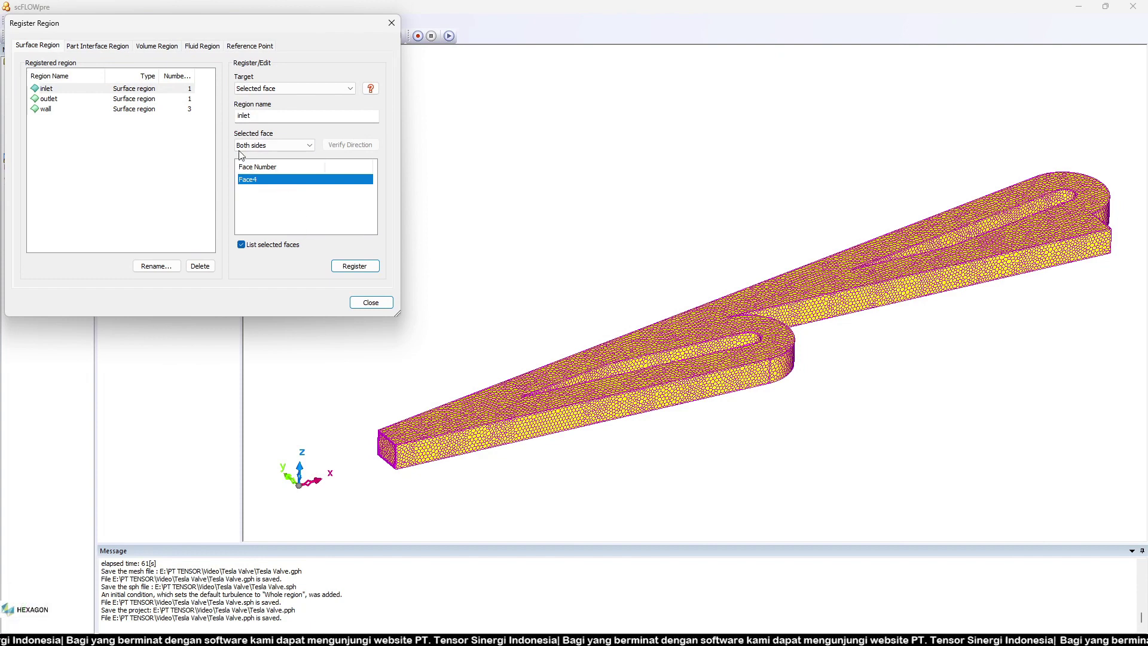
{"action": "left_click", "coordinate": [166, 90]}
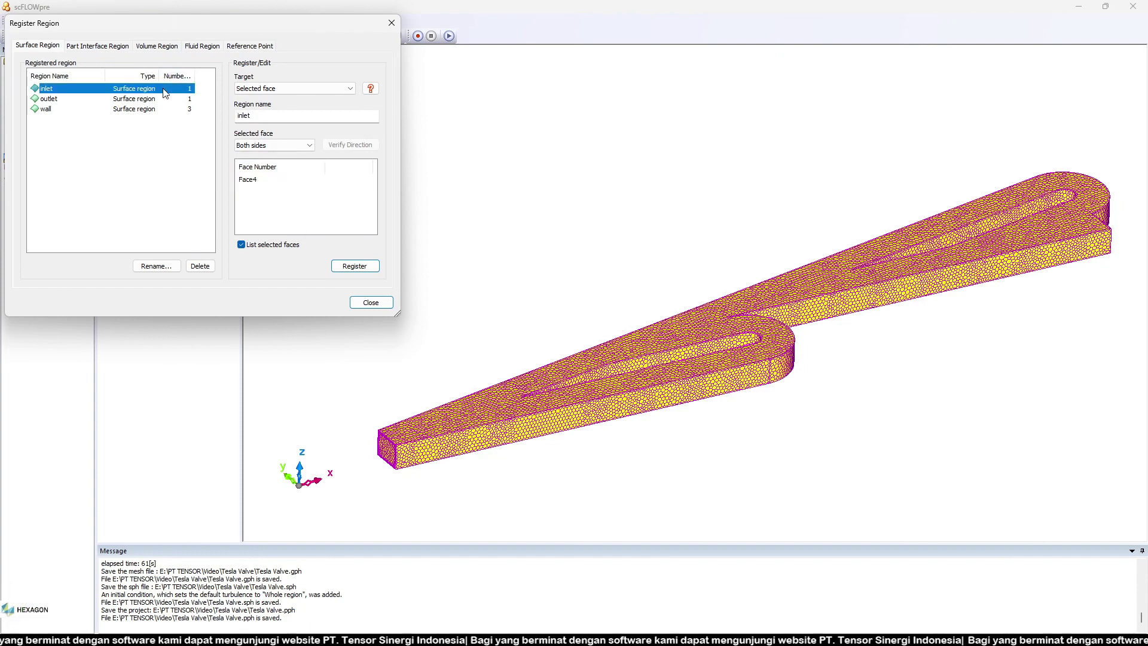
{"action": "left_click", "coordinate": [199, 265]}
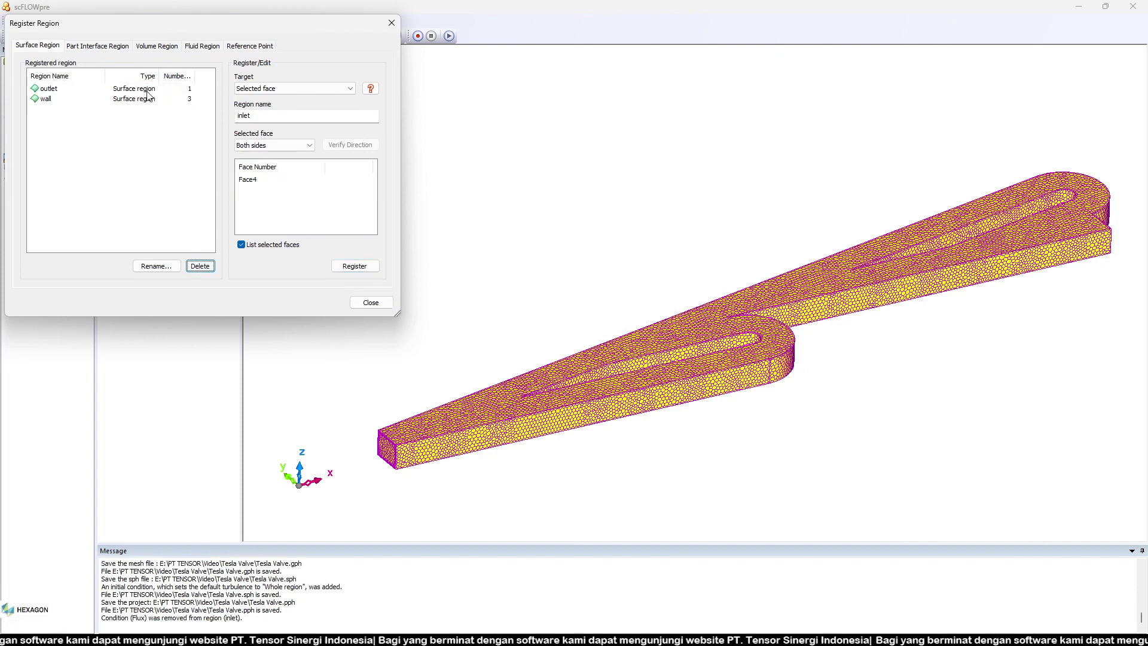
Step: Delete the outlet region and pick end faces Face3 and Face4
{"action": "left_click", "coordinate": [153, 91]}
{"action": "left_click", "coordinate": [200, 266]}
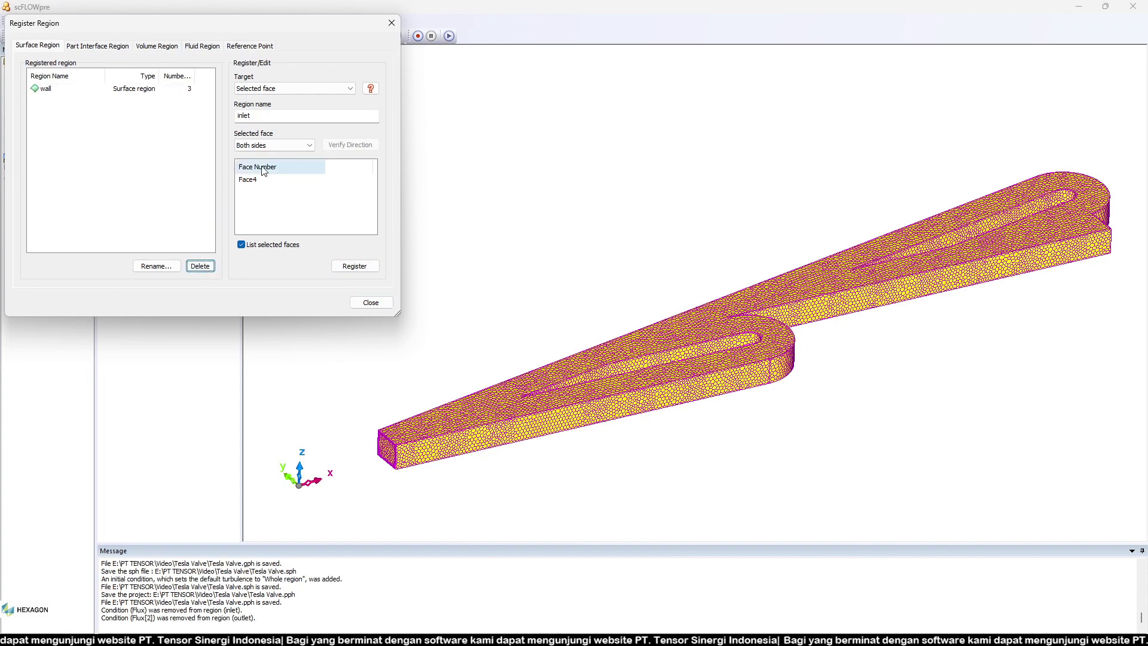
{"action": "left_click", "coordinate": [391, 456], "text": "ctrl"}
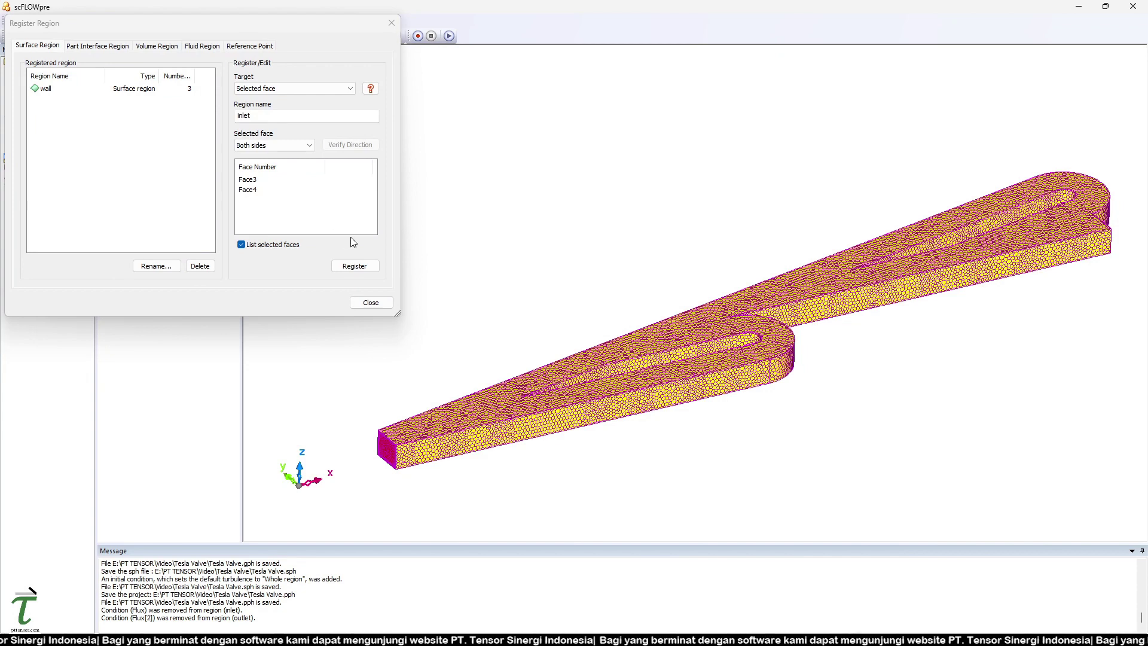
{"action": "left_click", "coordinate": [261, 180]}
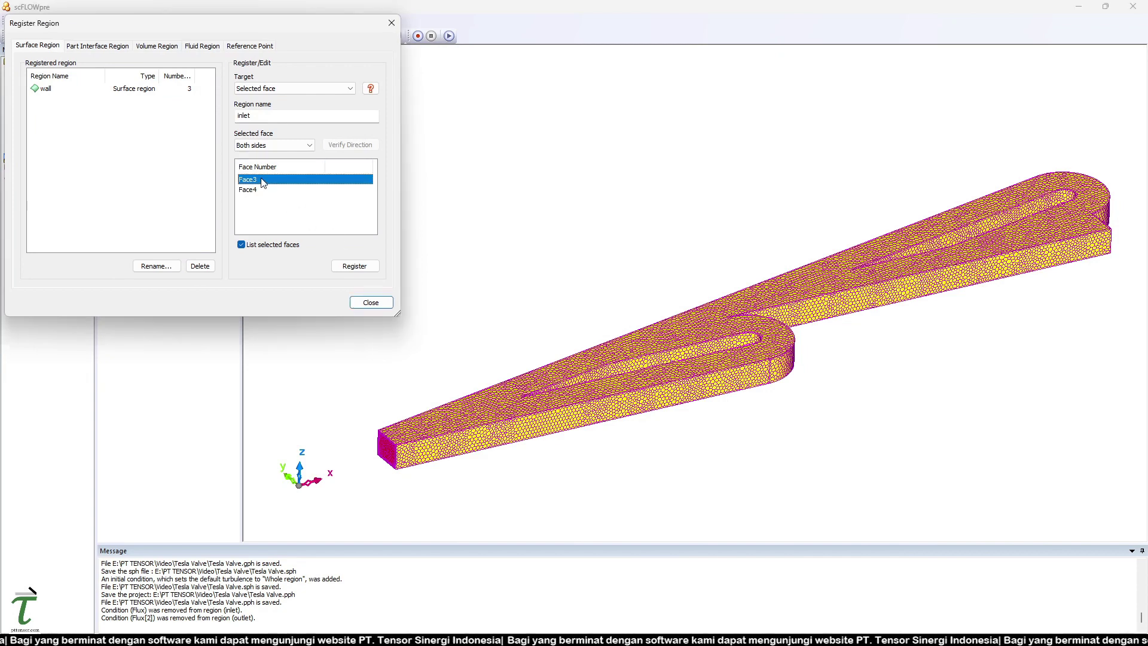
{"action": "left_click", "coordinate": [257, 192]}
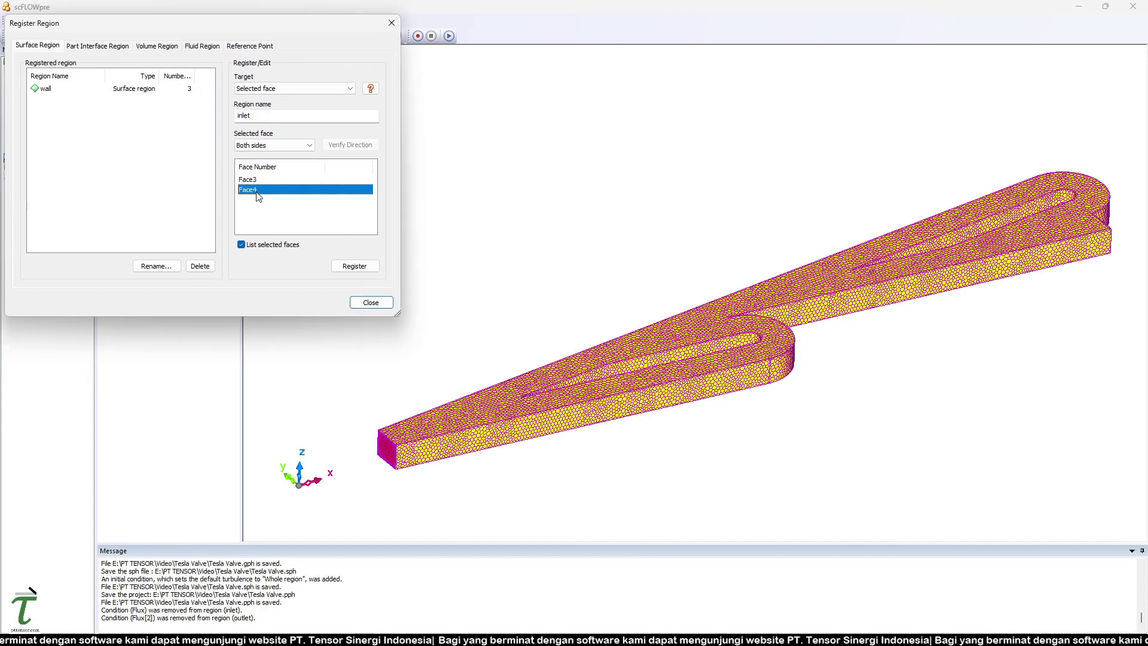
{"action": "left_click", "coordinate": [389, 22]}
Step: Clear the face selection and register the near end Face3 as the inlet region
{"action": "left_click", "coordinate": [12, 36]}
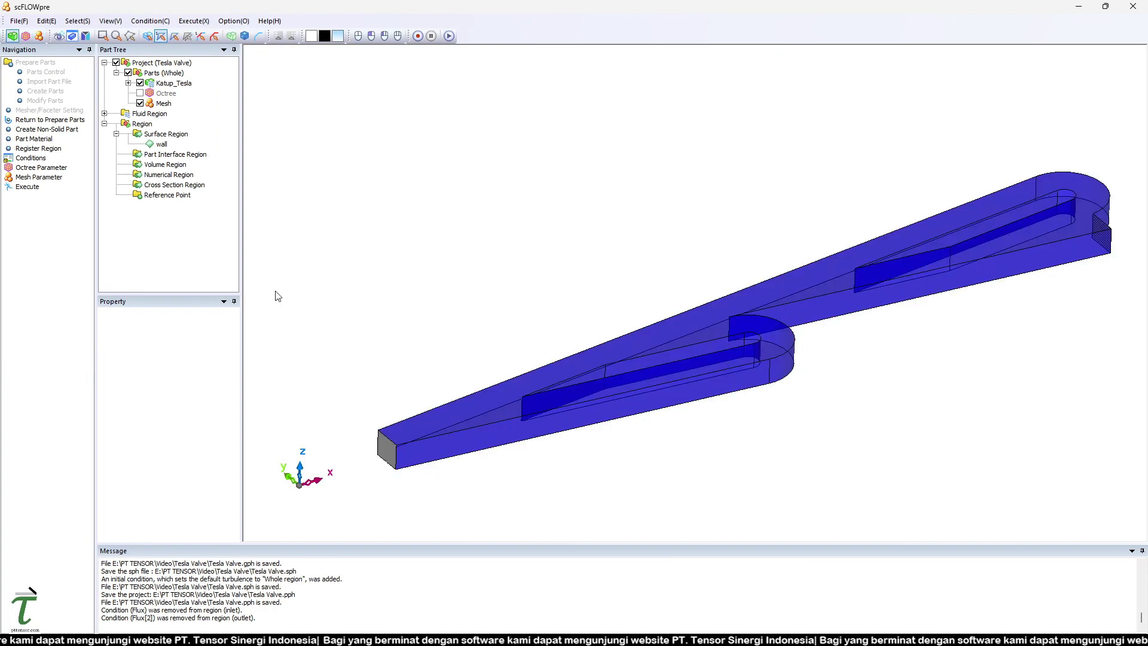
{"action": "scroll", "coordinate": [596, 343], "scroll_direction": "down", "scroll_amount": 3}
{"action": "right_click", "coordinate": [505, 258]}
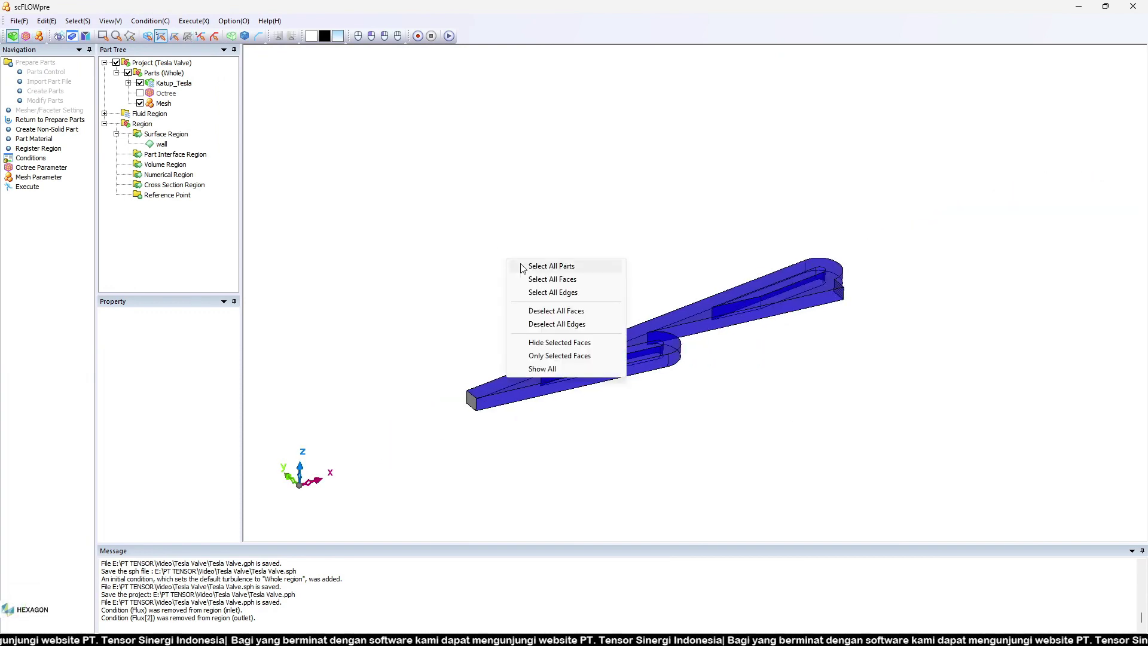
{"action": "left_click", "coordinate": [584, 310]}
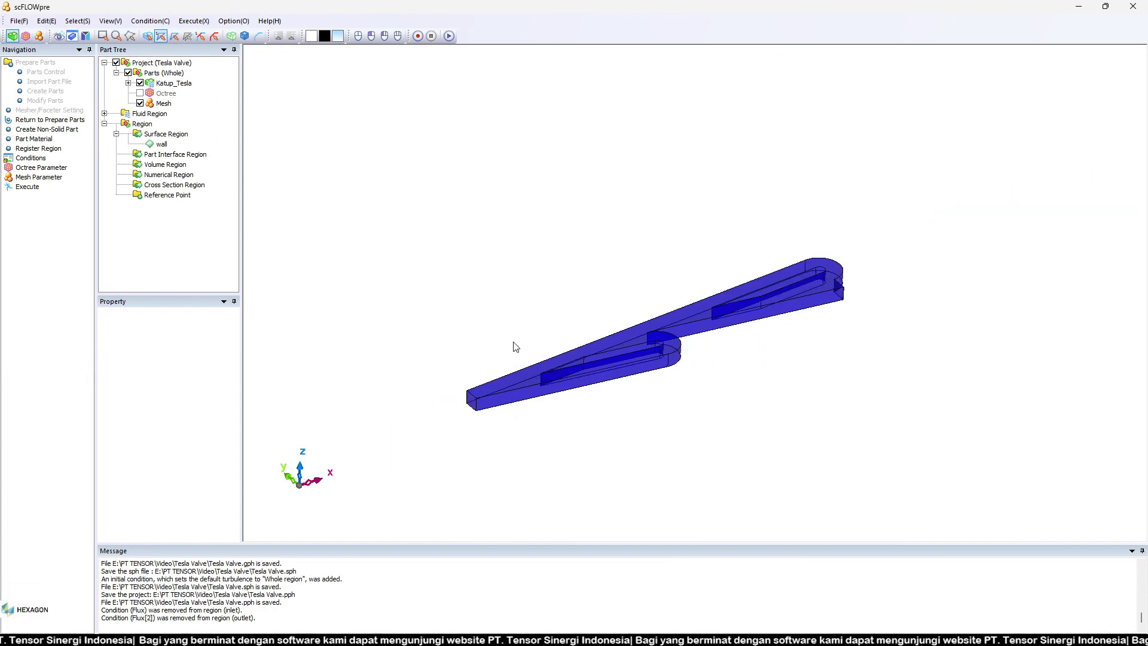
{"action": "left_click", "coordinate": [49, 151]}
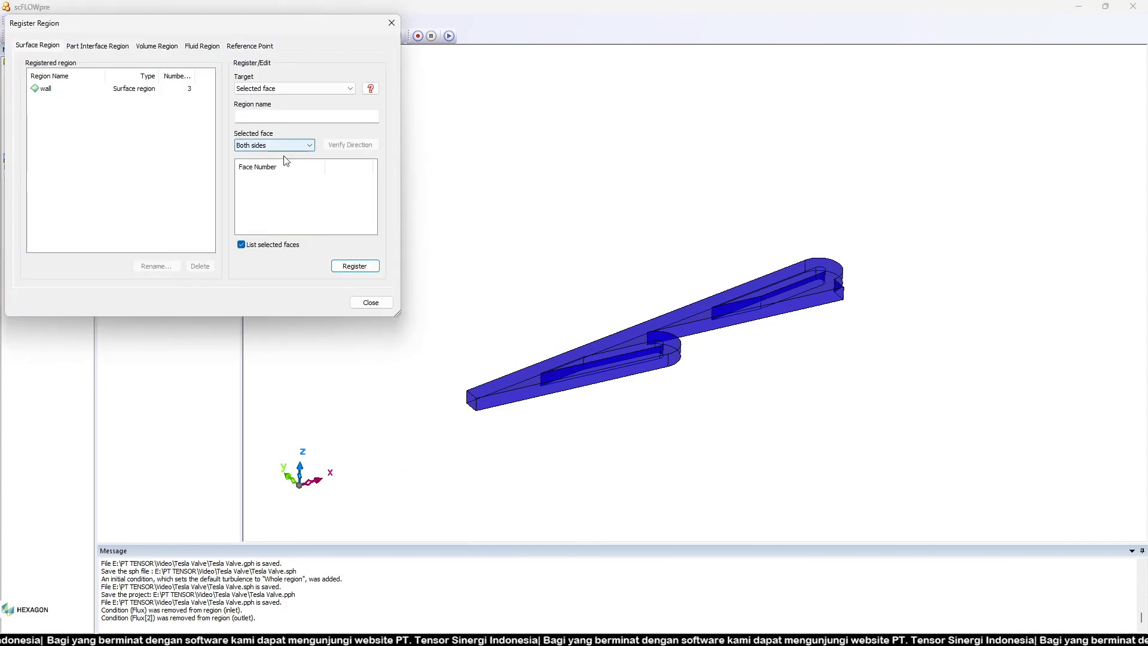
{"action": "scroll", "coordinate": [493, 402], "scroll_direction": "up", "scroll_amount": 5}
{"action": "left_click", "coordinate": [493, 397]}
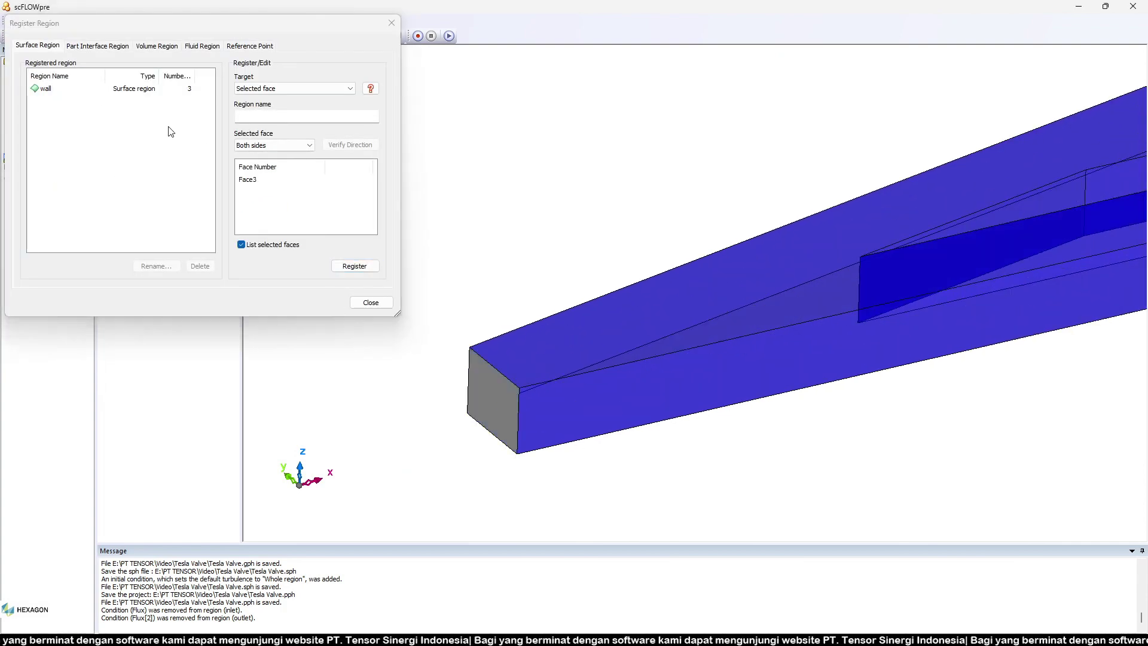
{"action": "left_click", "coordinate": [258, 116]}
{"action": "type", "text": "let"}
{"action": "key", "text": "Return"}
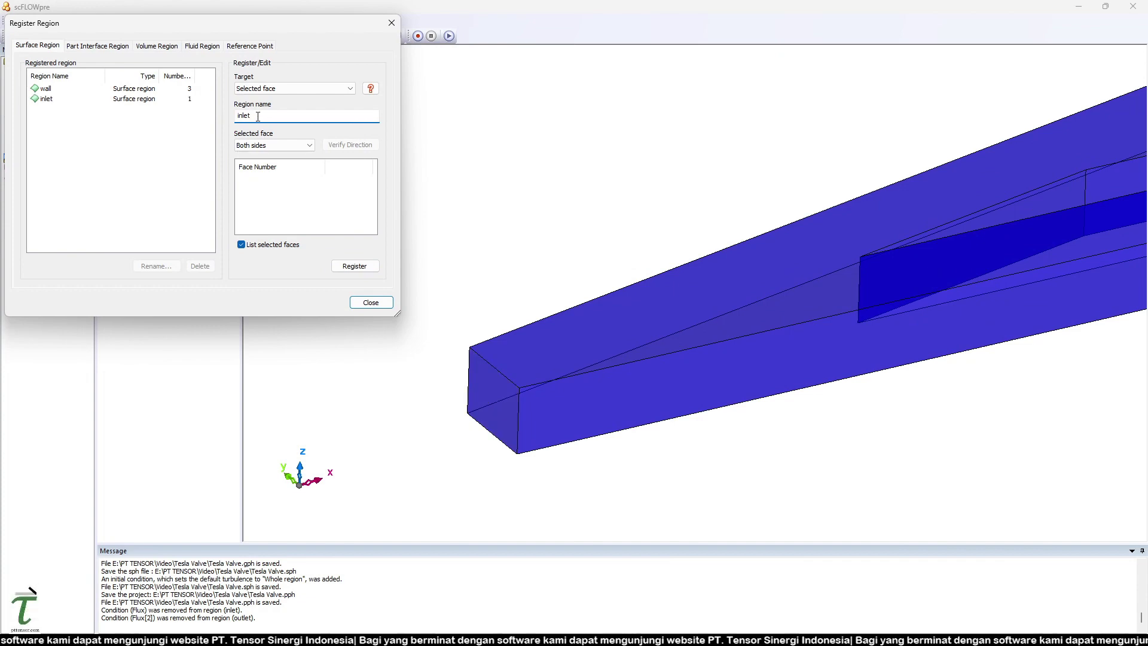
Step: Rotate to the far end and register Face4 as the outlet region
{"action": "scroll", "coordinate": [533, 239], "scroll_direction": "down", "scroll_amount": 3}
{"action": "middle_click_drag", "start_coordinate": [533, 239], "coordinate": [823, 153]}
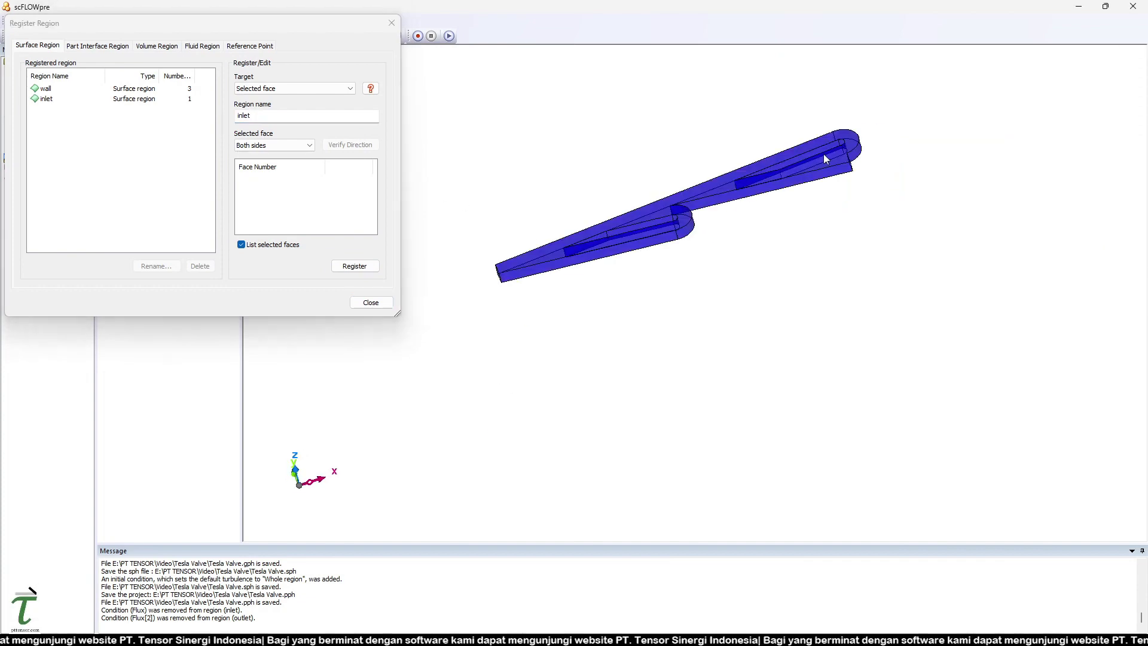
{"action": "scroll", "coordinate": [878, 179], "scroll_direction": "up", "scroll_amount": 5}
{"action": "middle_click_drag", "start_coordinate": [878, 180], "coordinate": [817, 210]}
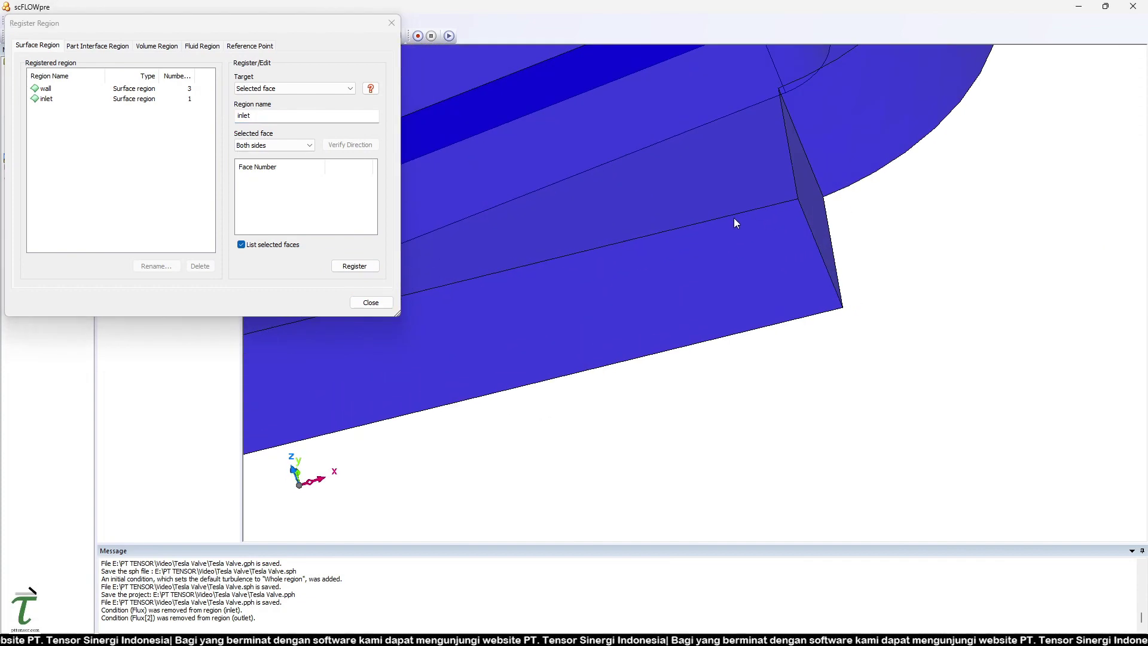
{"action": "double_click", "coordinate": [256, 119]}
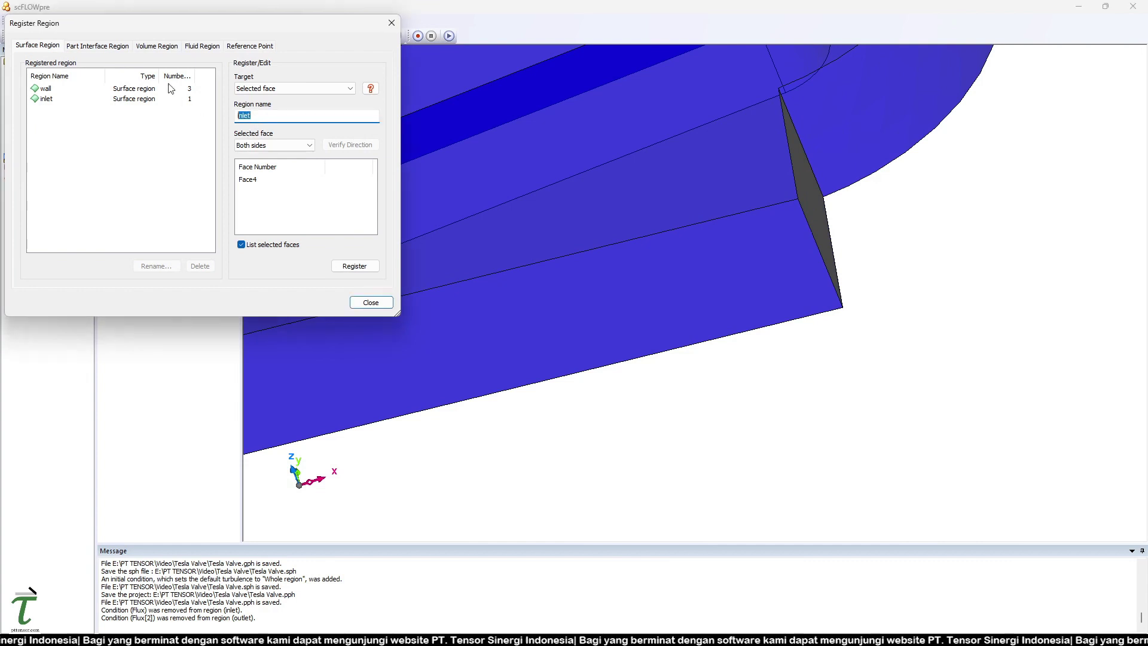
{"action": "type", "text": "out"}
{"action": "key", "text": "Return"}
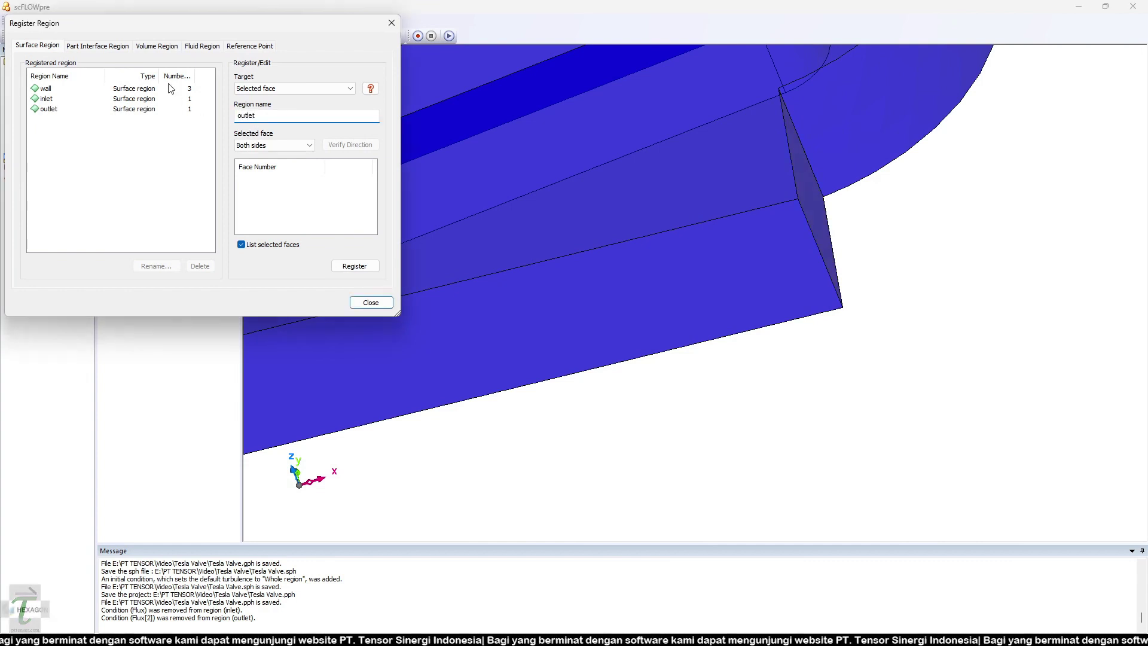
{"action": "left_click", "coordinate": [371, 302]}
Step: Zoom and pan to centre the whole valve in the view
{"action": "scroll", "coordinate": [530, 332], "scroll_direction": "down", "scroll_amount": 3}
{"action": "scroll", "coordinate": [365, 407], "scroll_direction": "down", "scroll_amount": 2}
{"action": "scroll", "coordinate": [365, 407], "scroll_direction": "down", "scroll_amount": 2}
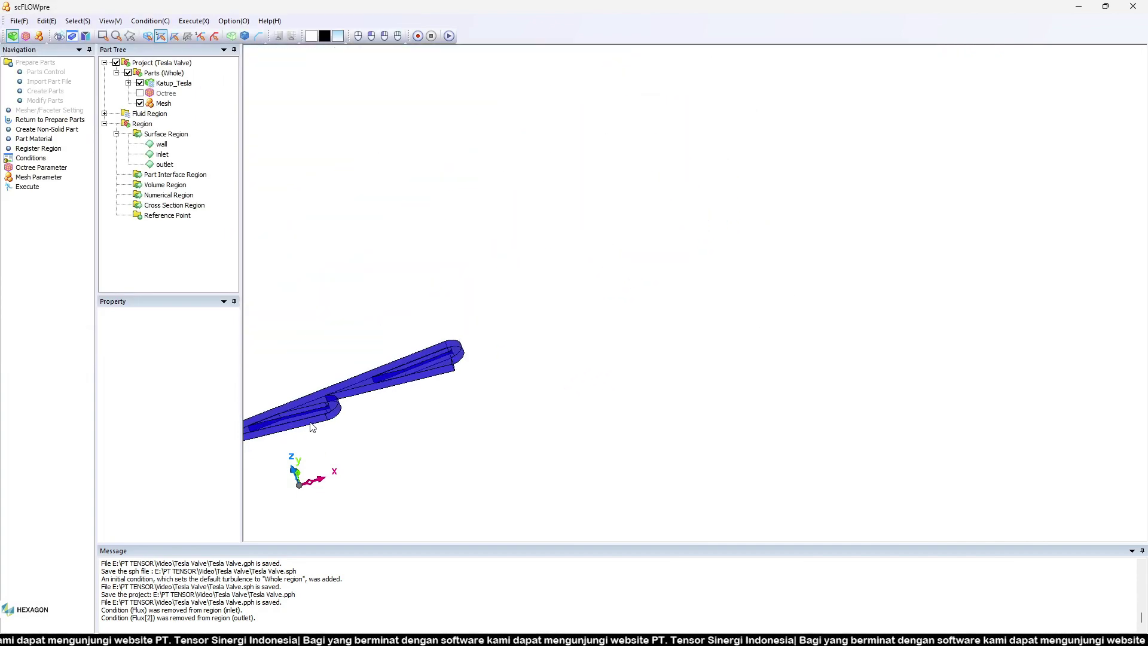
{"action": "middle_click_drag", "start_coordinate": [328, 404], "coordinate": [571, 312]}
{"action": "scroll", "coordinate": [569, 313], "scroll_direction": "up", "scroll_amount": 2}
{"action": "scroll", "coordinate": [588, 278], "scroll_direction": "up", "scroll_amount": 2}
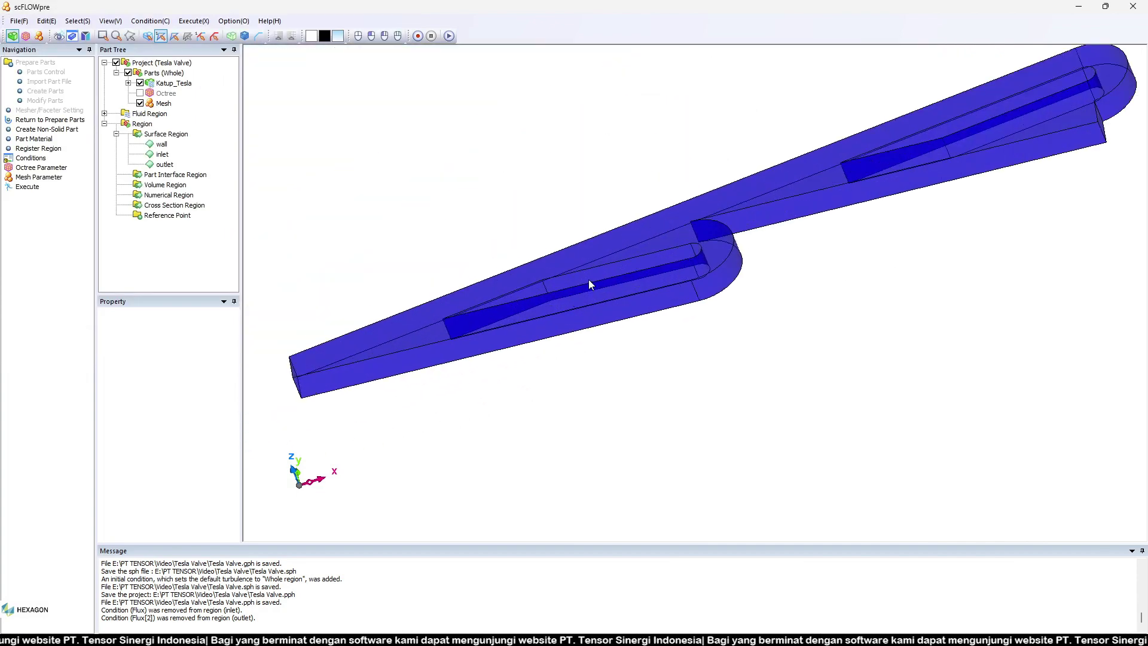
{"action": "scroll", "coordinate": [614, 293], "scroll_direction": "down", "scroll_amount": 3}
{"action": "scroll", "coordinate": [645, 268], "scroll_direction": "up", "scroll_amount": 2}
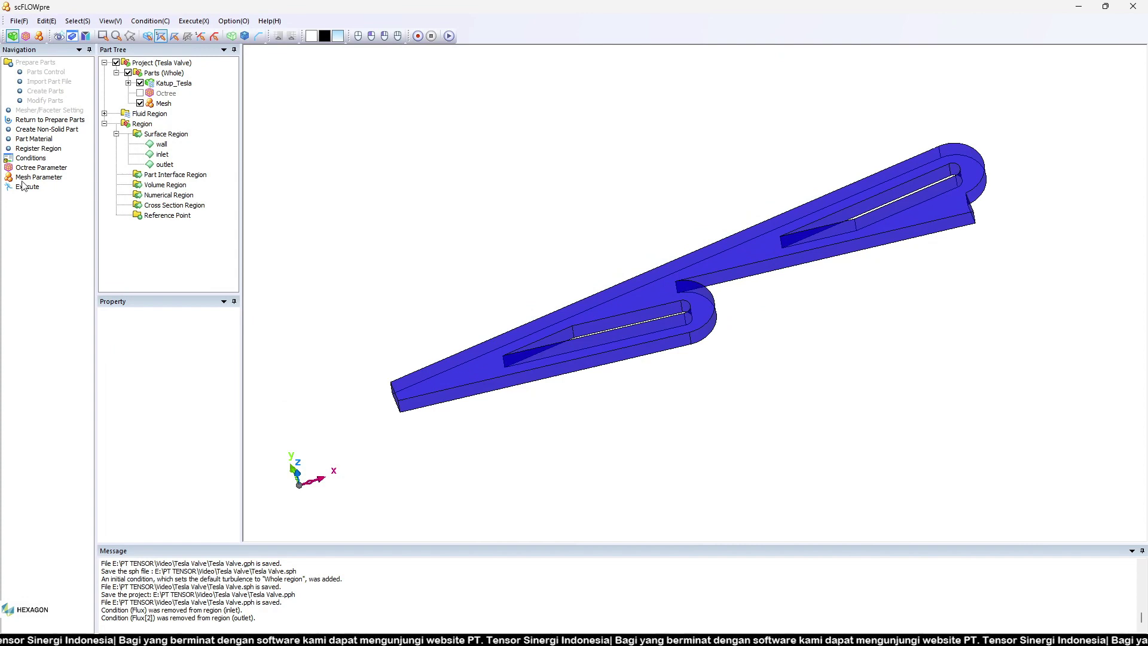
Step: Save the project as Tesla Valve Resistant in a new Tesla Valve_Resist folder
{"action": "left_click", "coordinate": [18, 21]}
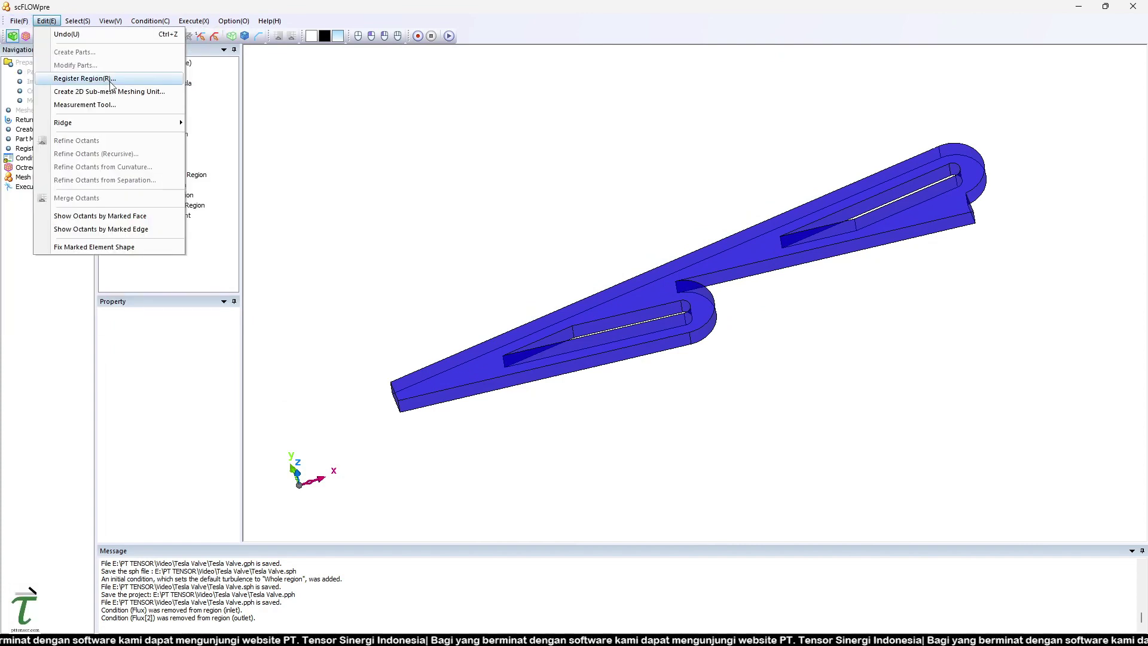
{"action": "left_click", "coordinate": [86, 74]}
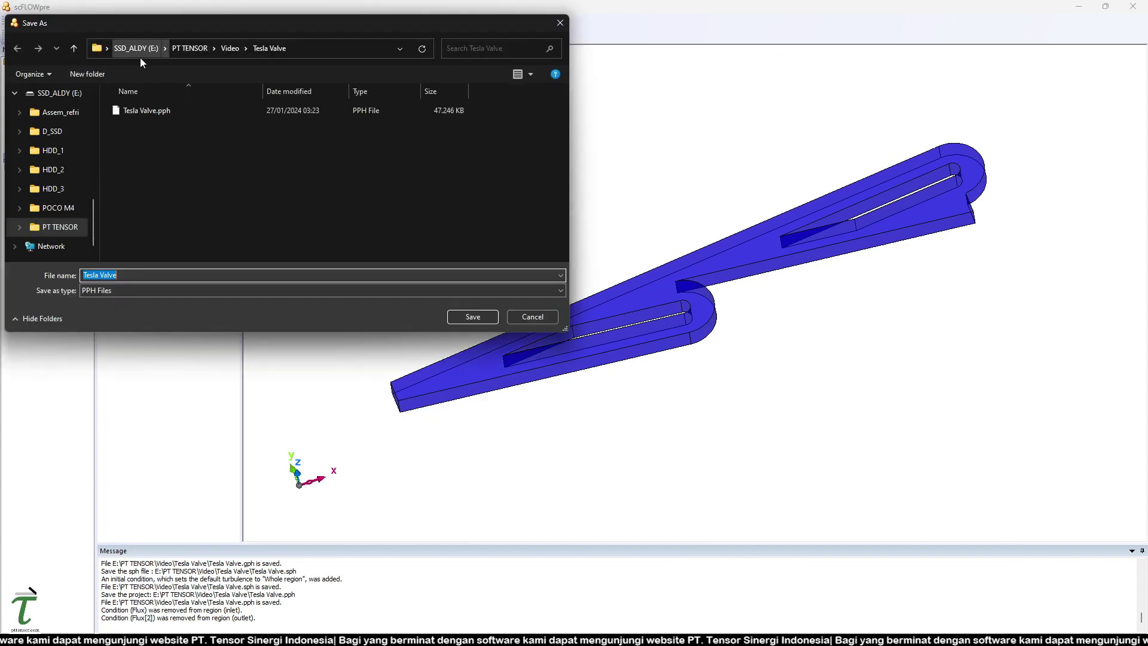
{"action": "left_click", "coordinate": [87, 74]}
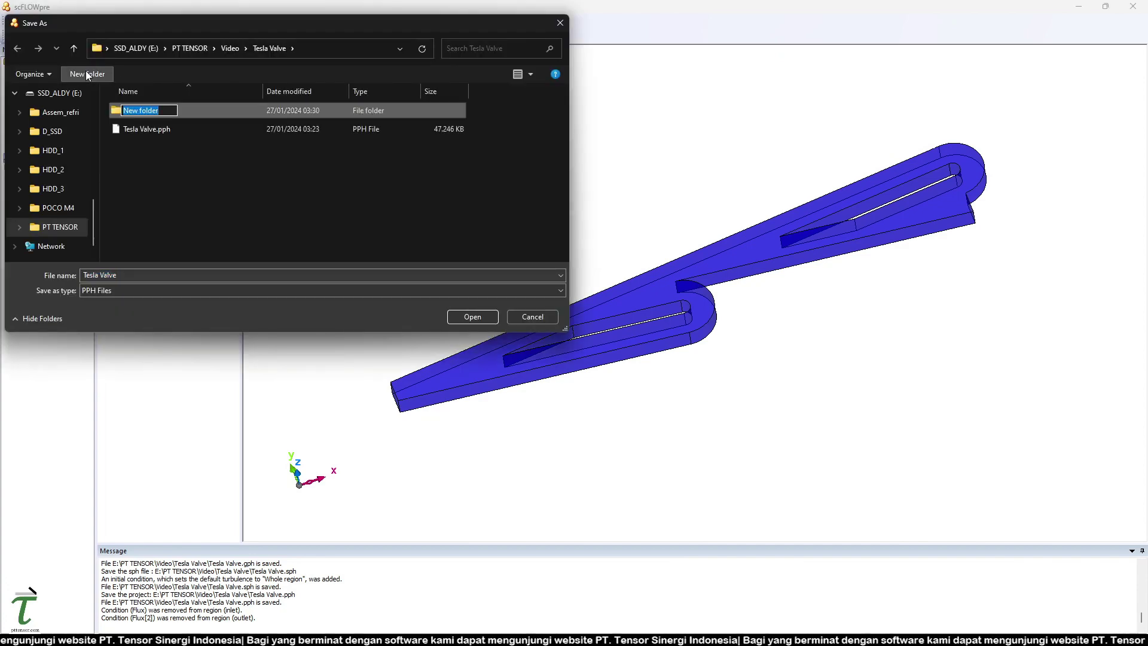
{"action": "type", "text": "Tesla V"}
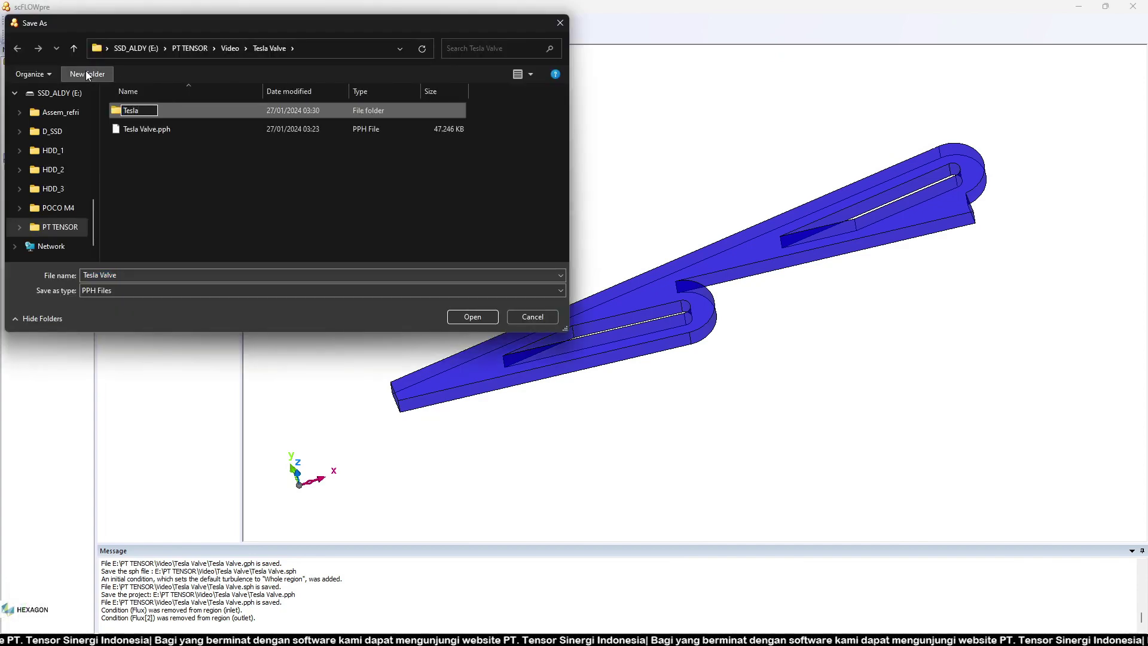
{"action": "type", "text": "alv"}
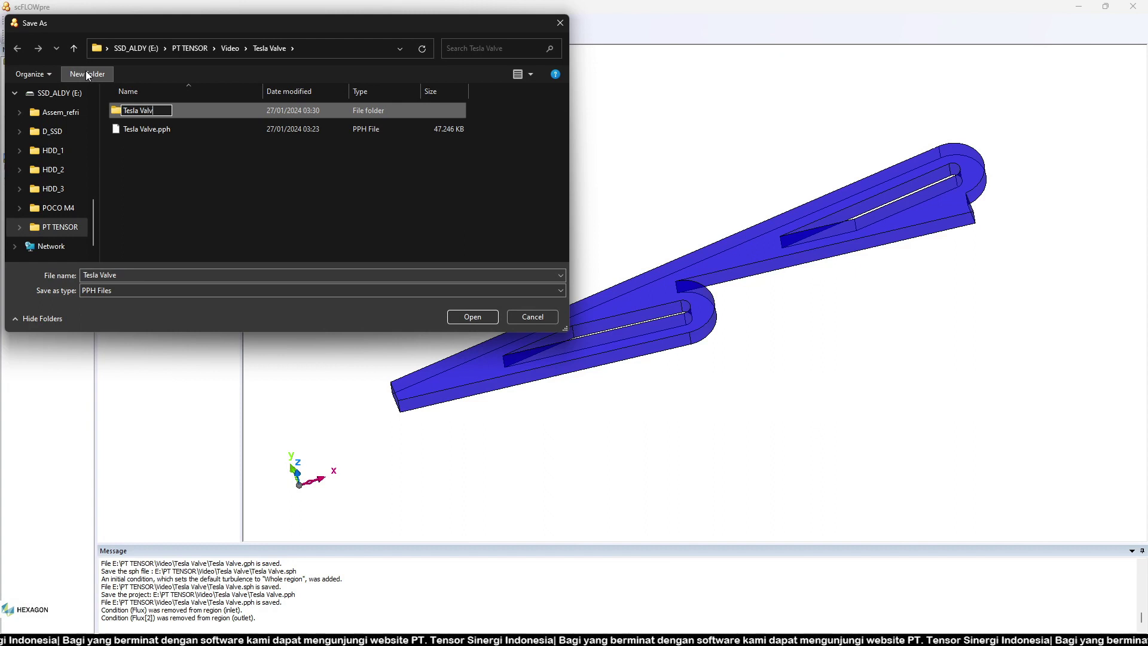
{"action": "type", "text": "e_Resist"}
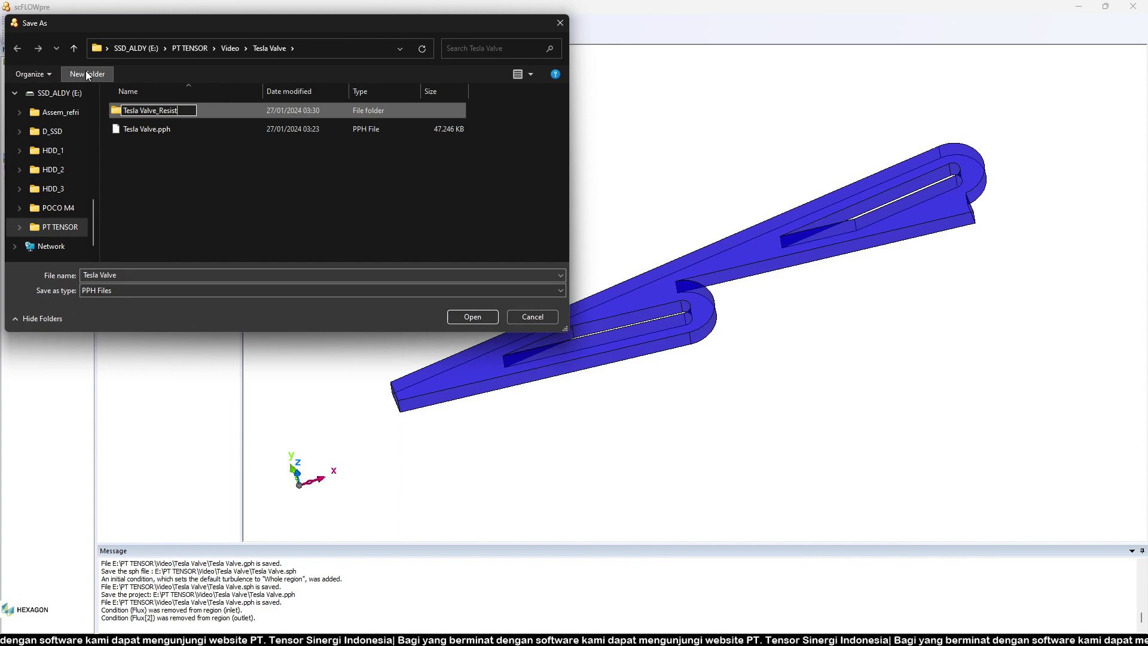
{"action": "key", "text": "Return"}
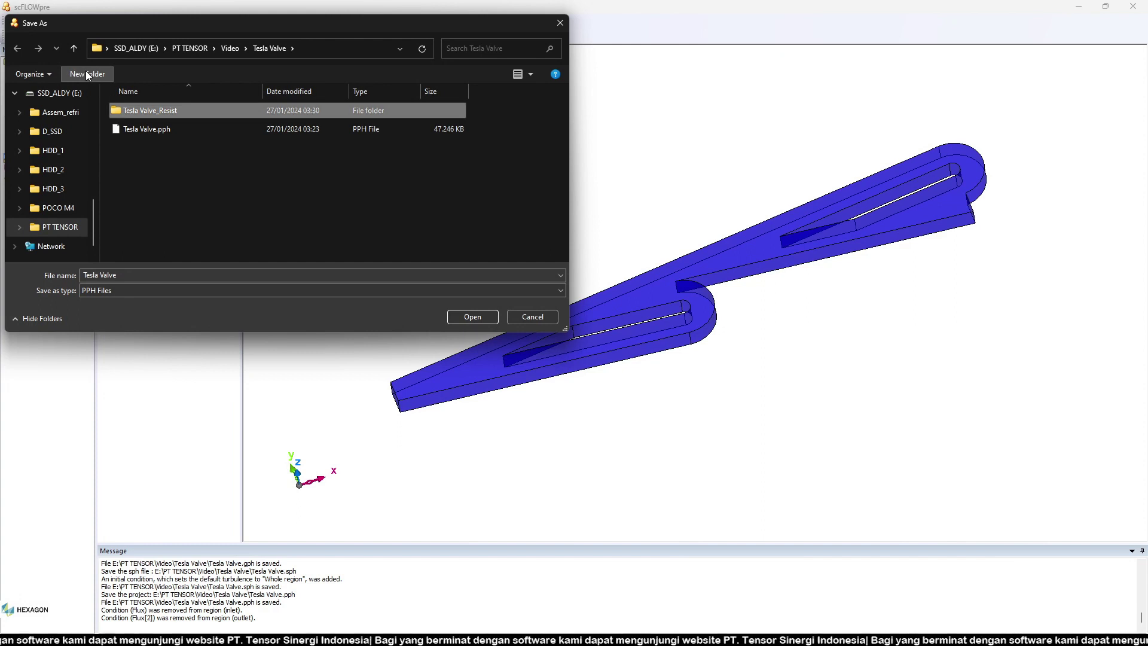
{"action": "key", "text": "Return"}
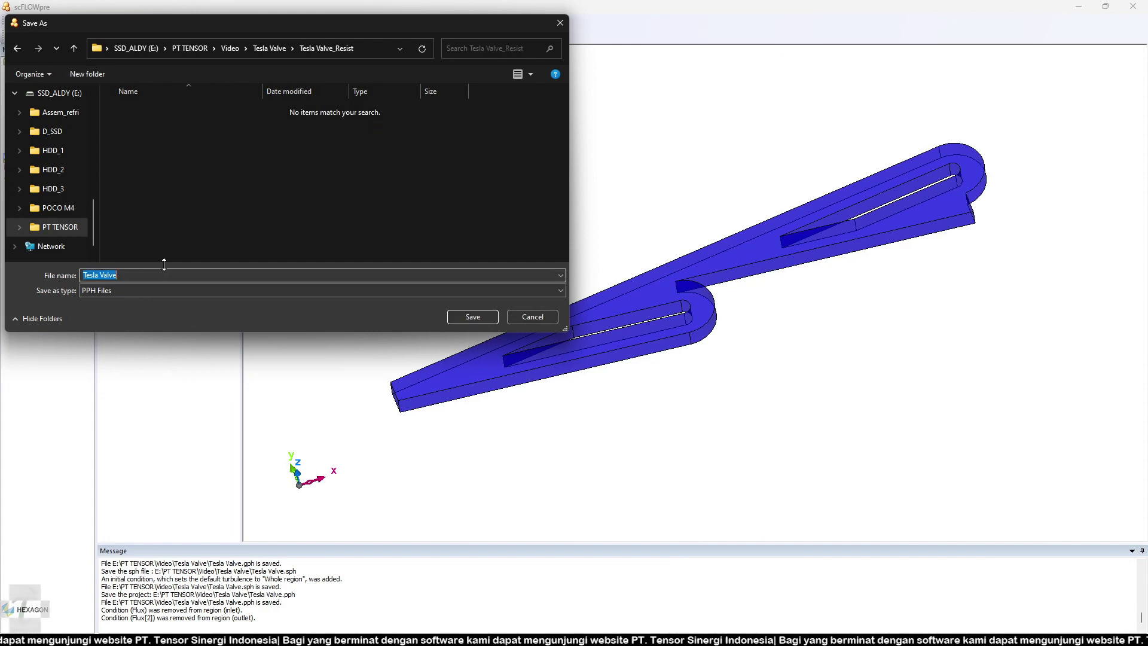
{"action": "left_click", "coordinate": [164, 272]}
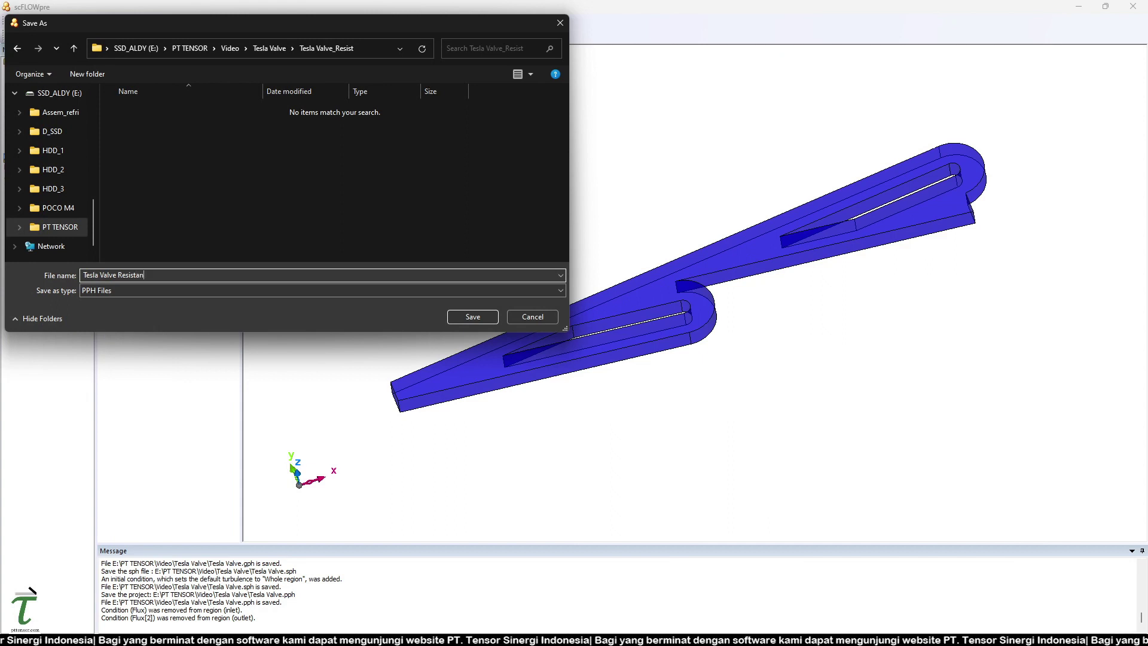
{"action": "left_click", "coordinate": [476, 323]}
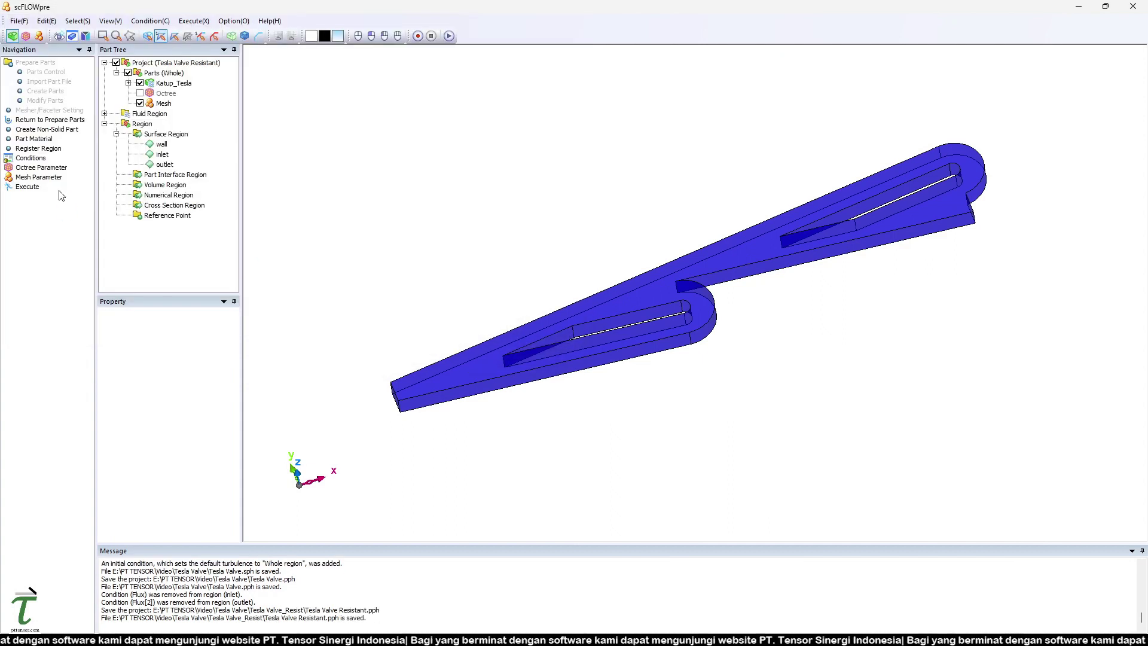
Step: Write the Tesla Valve Resistant analysis files and launch scMonitor from the launcher
{"action": "left_click", "coordinate": [28, 188]}
{"action": "left_click", "coordinate": [610, 418]}
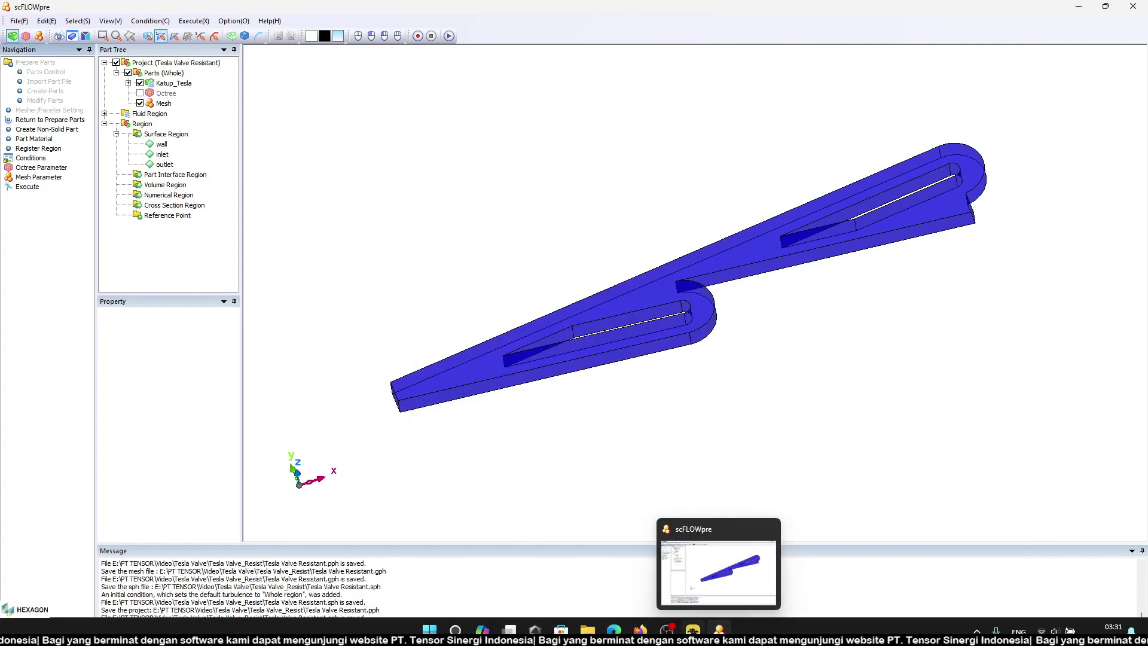
{"action": "left_click", "coordinate": [692, 629]}
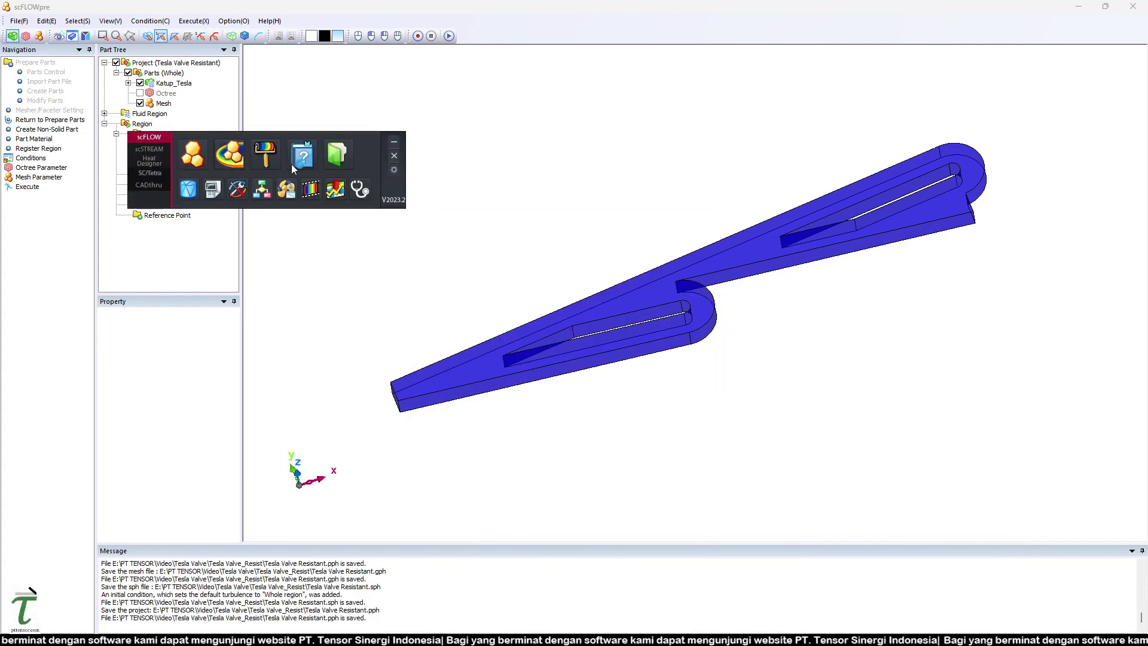
{"action": "left_click", "coordinate": [286, 190]}
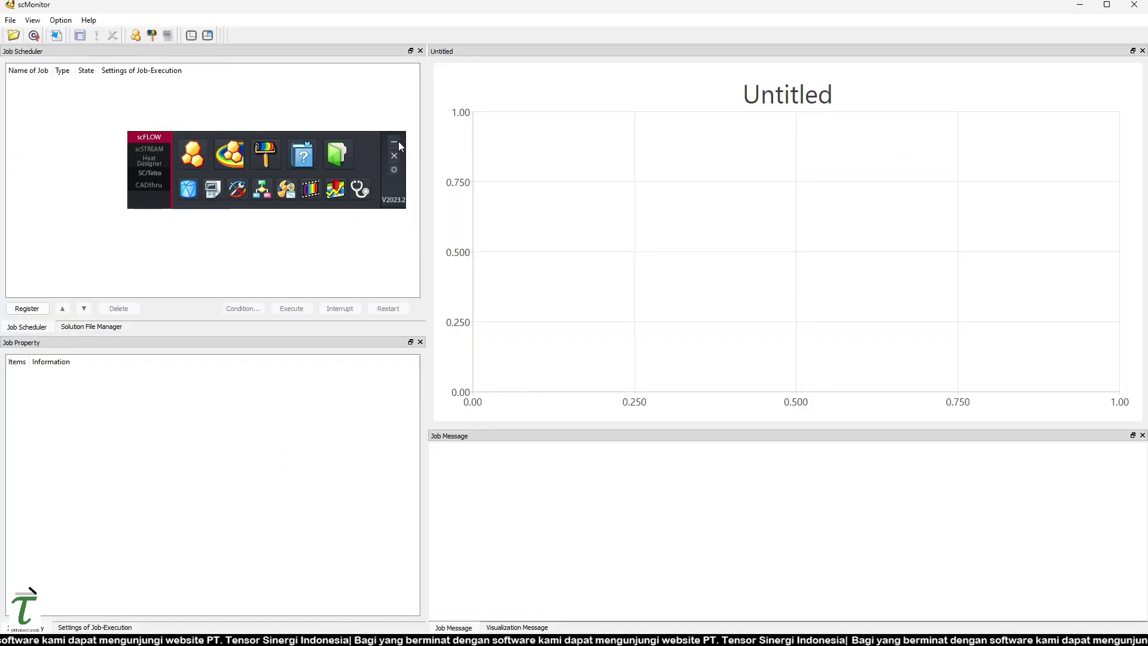
Step: Browse to Tesla Valve Resistant.sph for job registration, then cancel and return to scFLOWpre
{"action": "left_click", "coordinate": [399, 144]}
{"action": "left_click", "coordinate": [27, 309]}
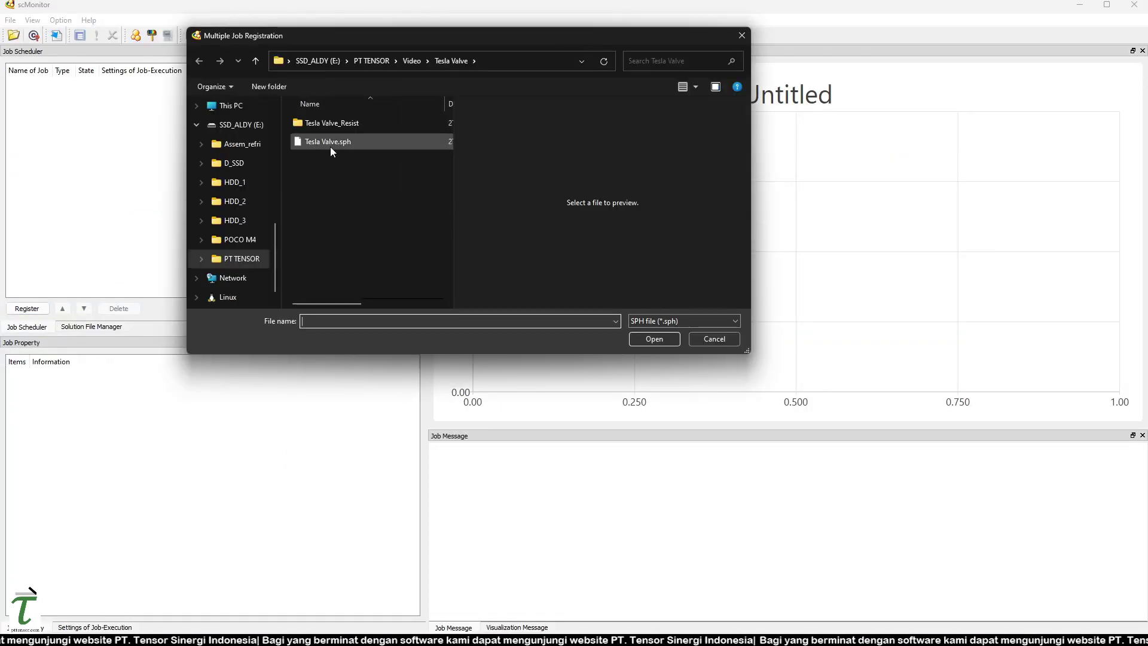
{"action": "double_click", "coordinate": [366, 124]}
{"action": "left_click", "coordinate": [356, 127]}
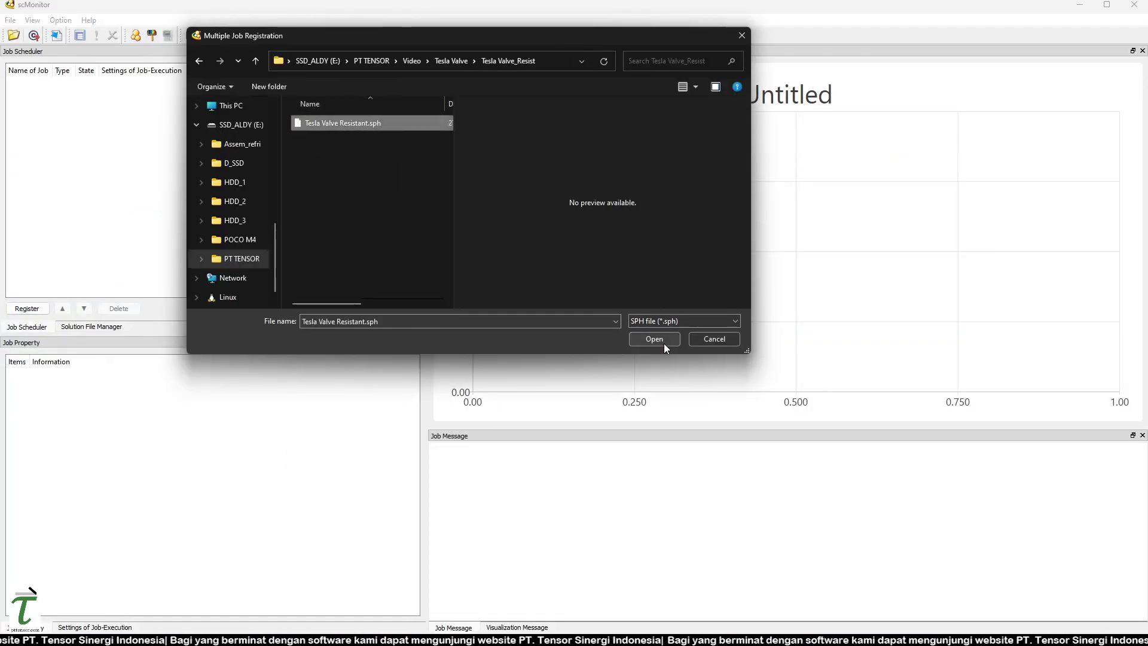
{"action": "left_click", "coordinate": [741, 36]}
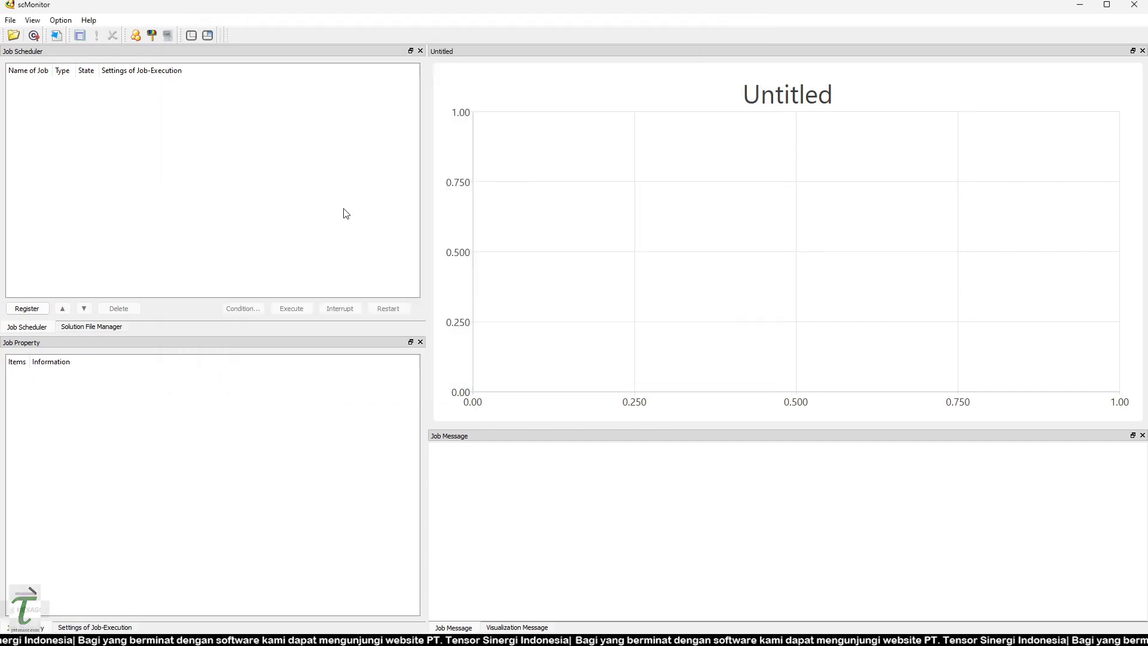
{"action": "mouse_move", "coordinate": [679, 629]}
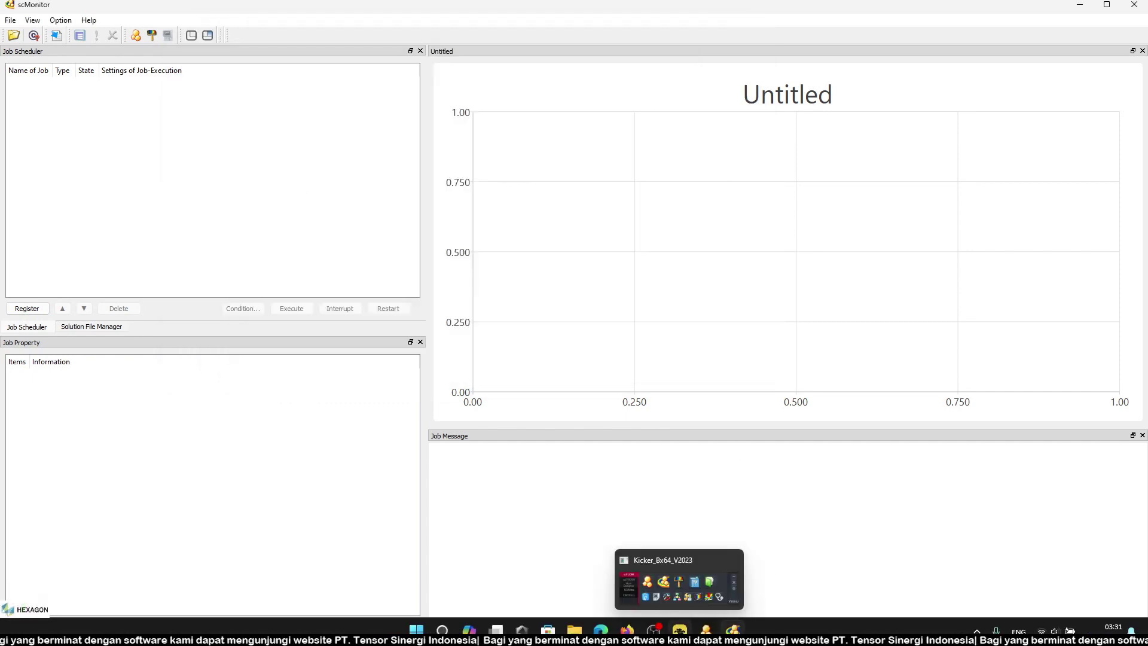
{"action": "left_click", "coordinate": [706, 629]}
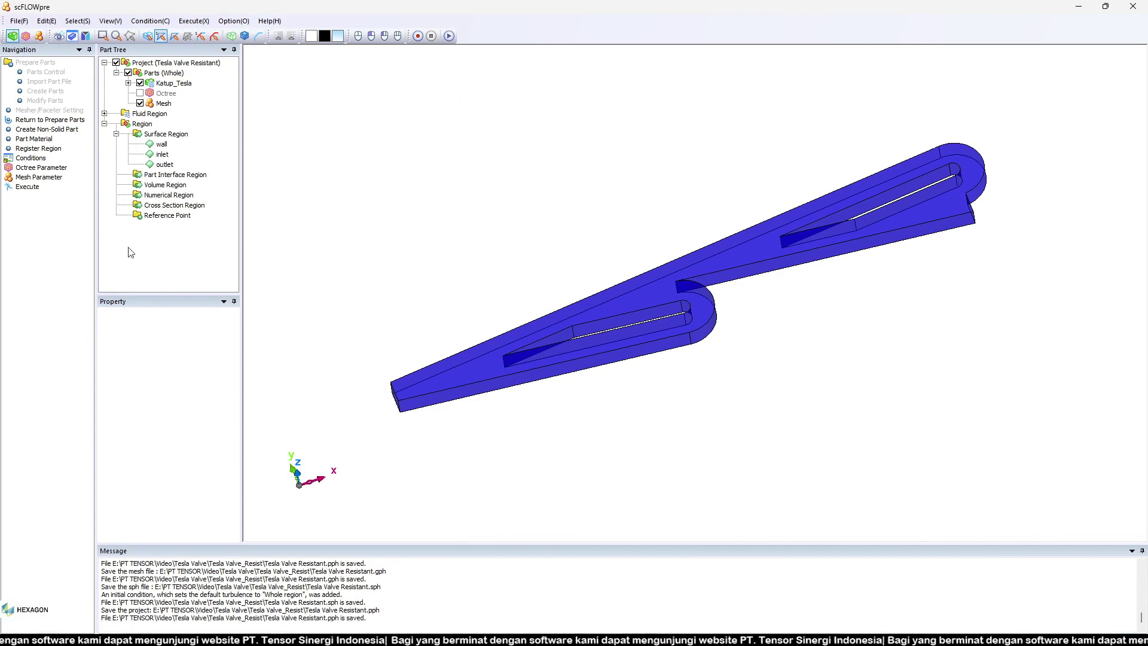
Step: Add inflow condition Flux[3] on the inlet with 1 m/s normal velocity
{"action": "left_click", "coordinate": [32, 160]}
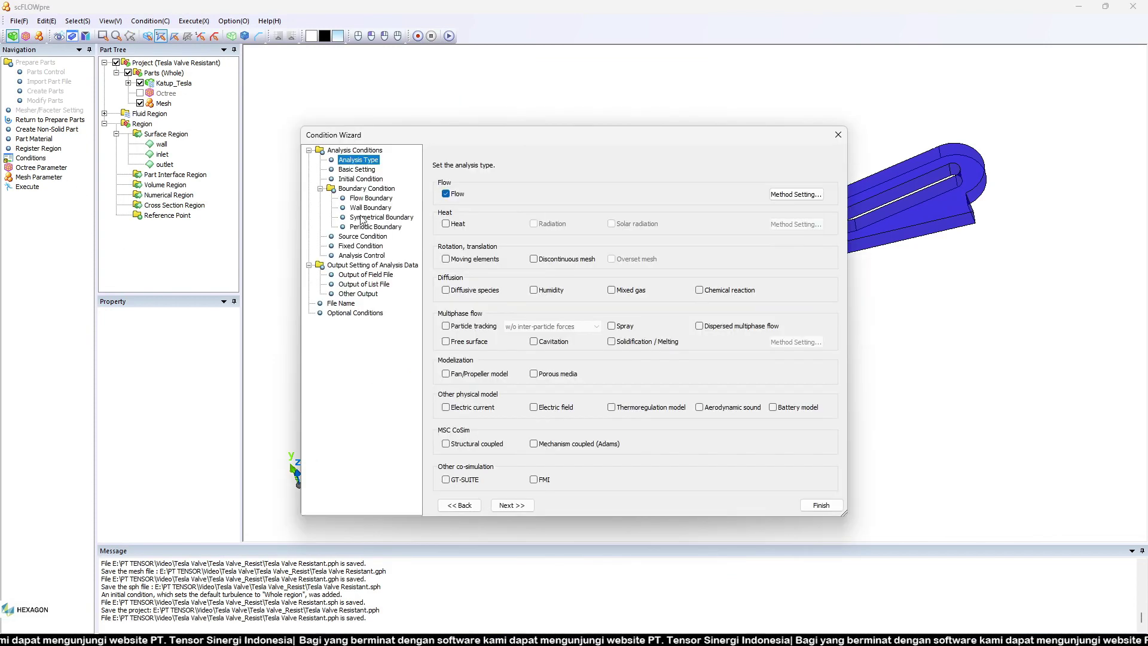
{"action": "left_click", "coordinate": [370, 198]}
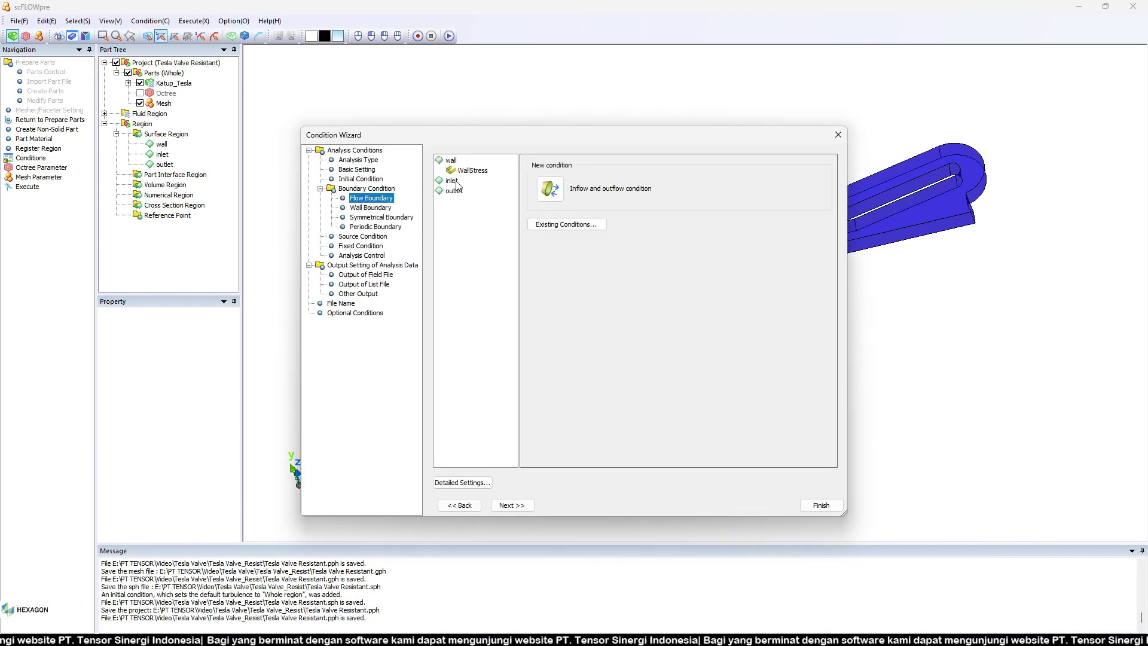
{"action": "left_click", "coordinate": [465, 181]}
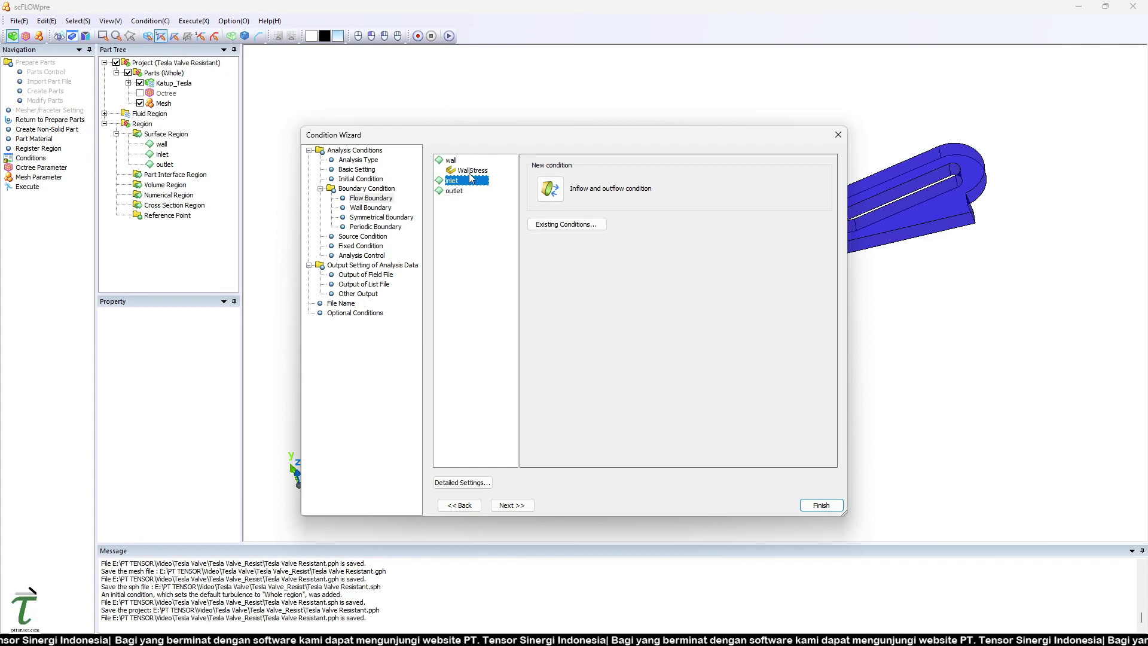
{"action": "left_click", "coordinate": [549, 189]}
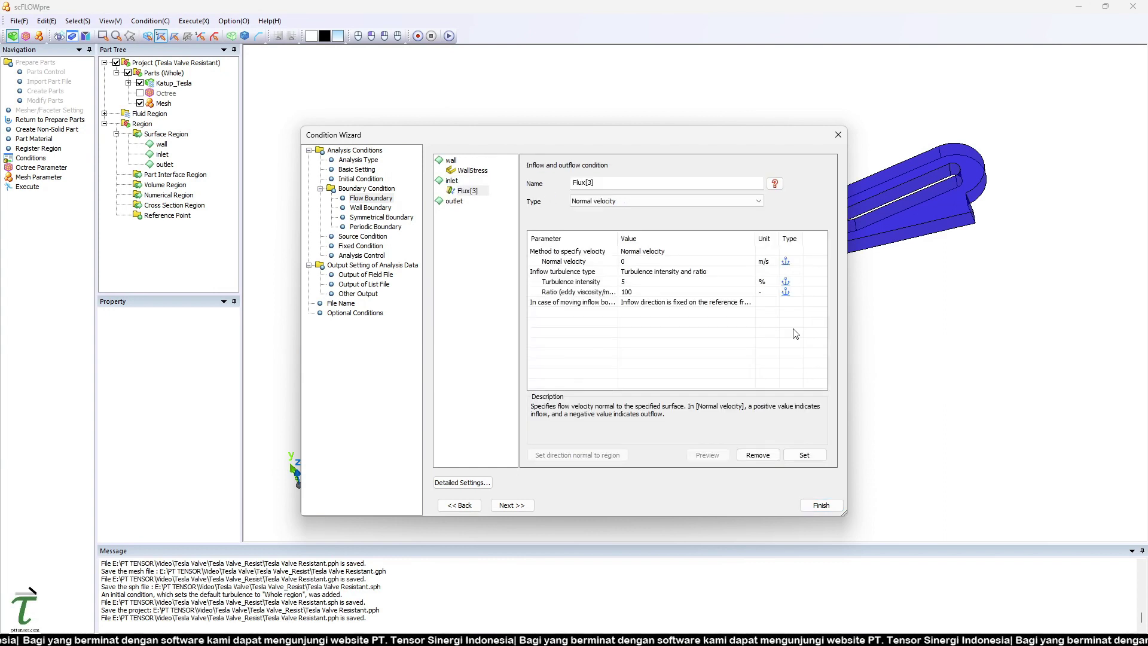
{"action": "left_click", "coordinate": [638, 261]}
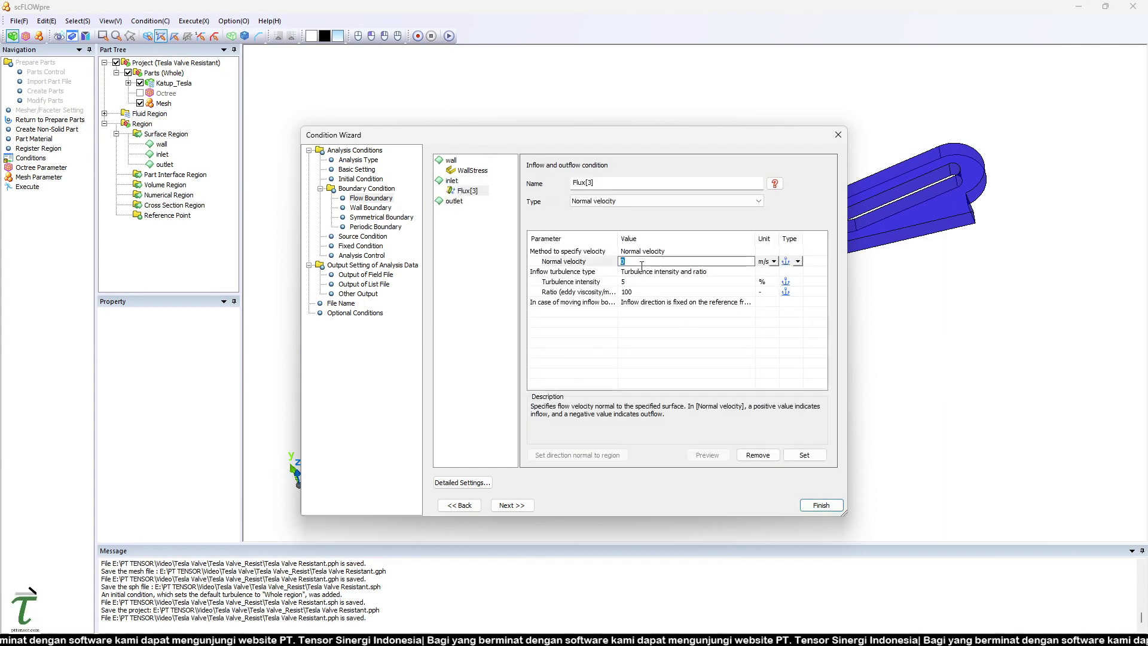
{"action": "type", "text": "1"}
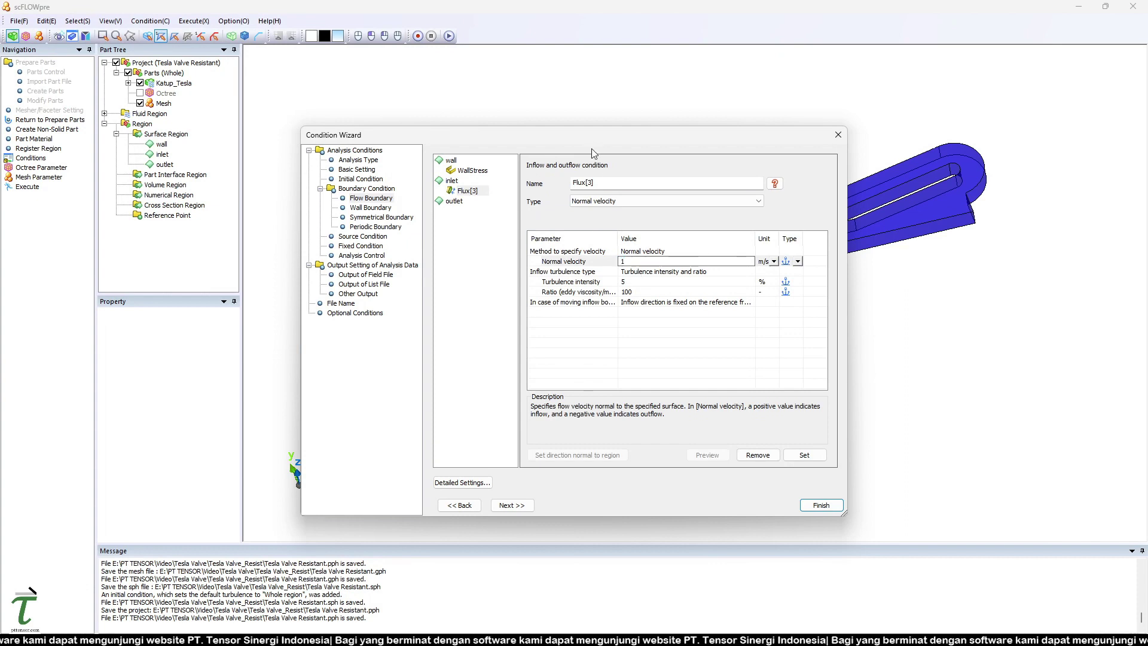
{"action": "left_click", "coordinate": [795, 458]}
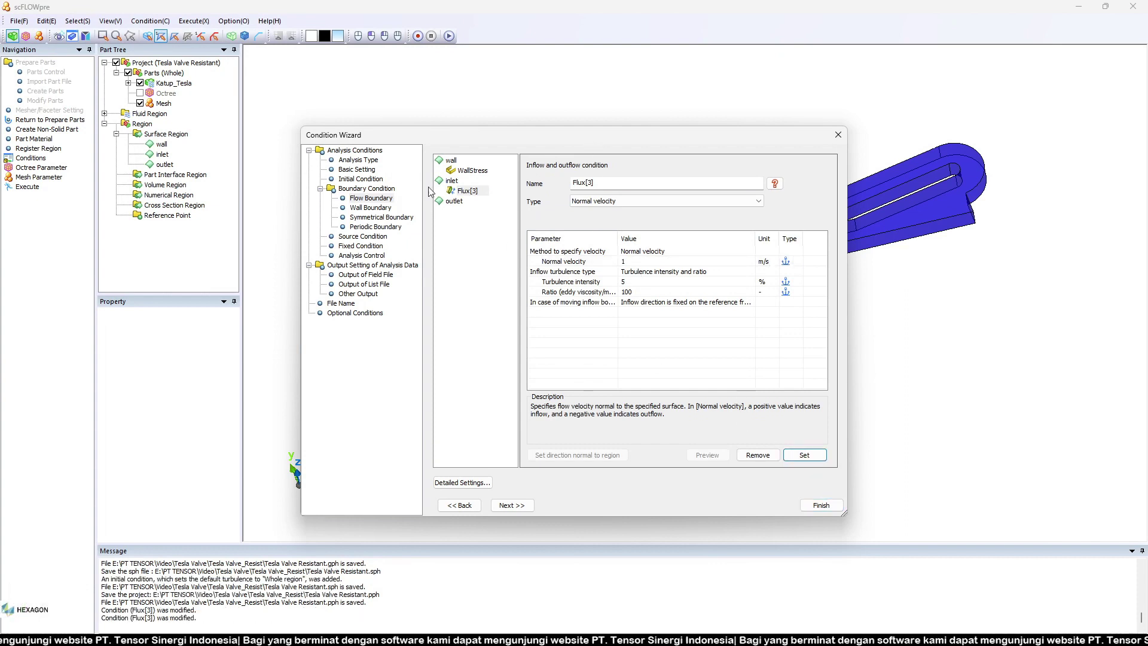
Step: Make outlet Flux[4] a static-pressure outflow, then regenerate the analysis files
{"action": "left_click", "coordinate": [452, 201]}
{"action": "left_click", "coordinate": [656, 201]}
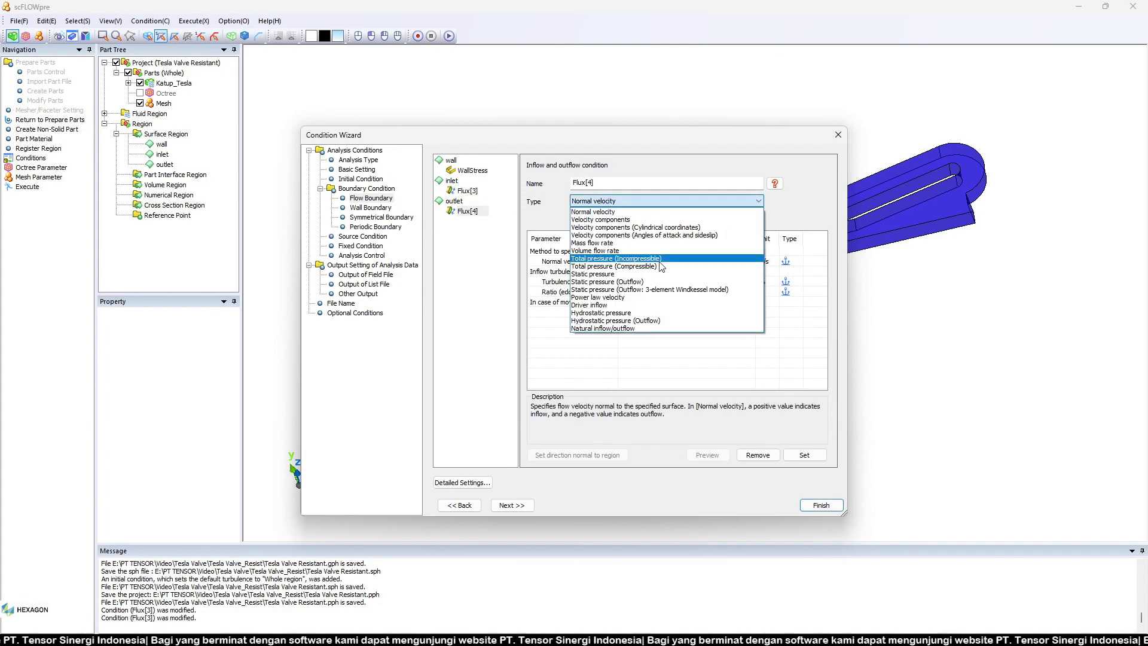
{"action": "left_click", "coordinate": [656, 298]}
{"action": "left_click", "coordinate": [801, 457]}
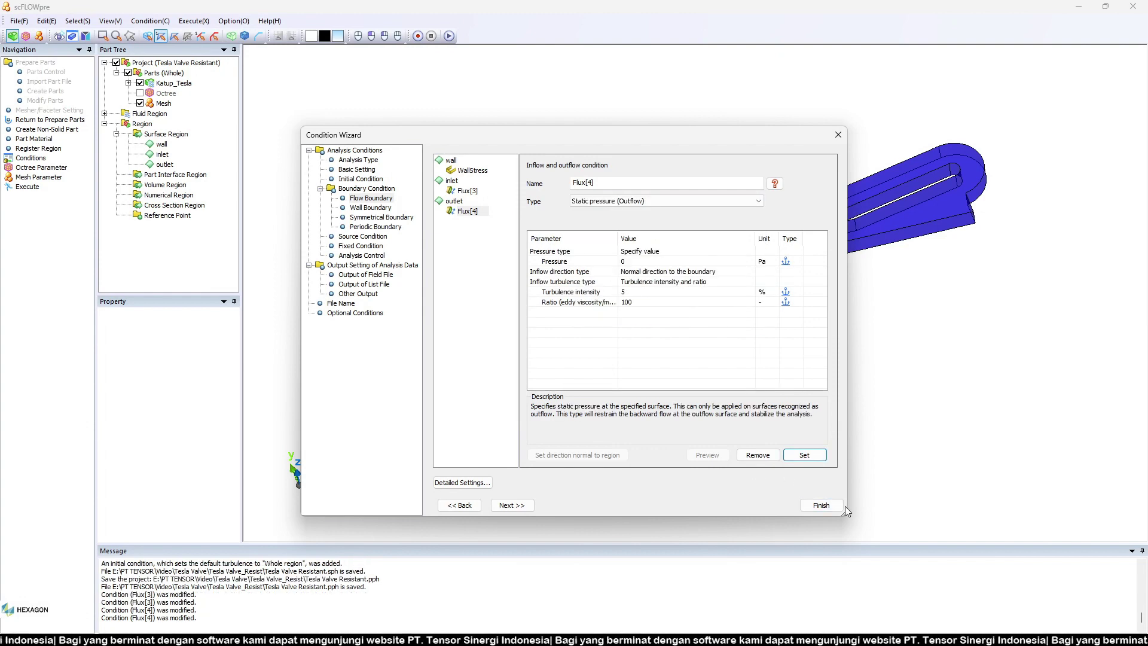
{"action": "left_click", "coordinate": [824, 506]}
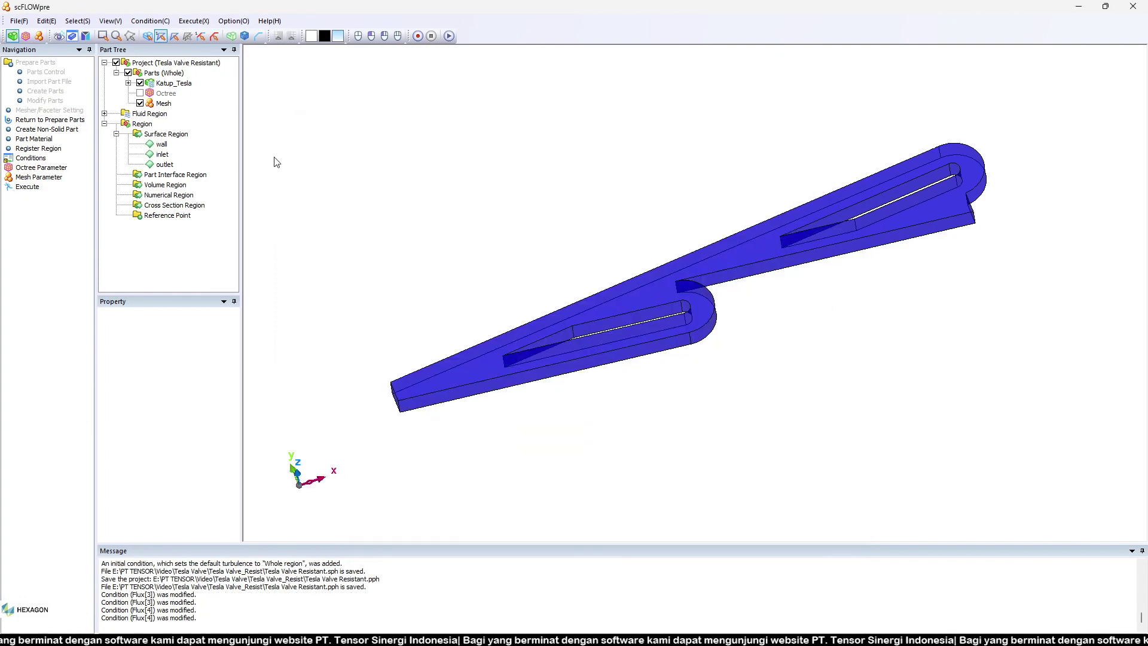
{"action": "left_click", "coordinate": [30, 187]}
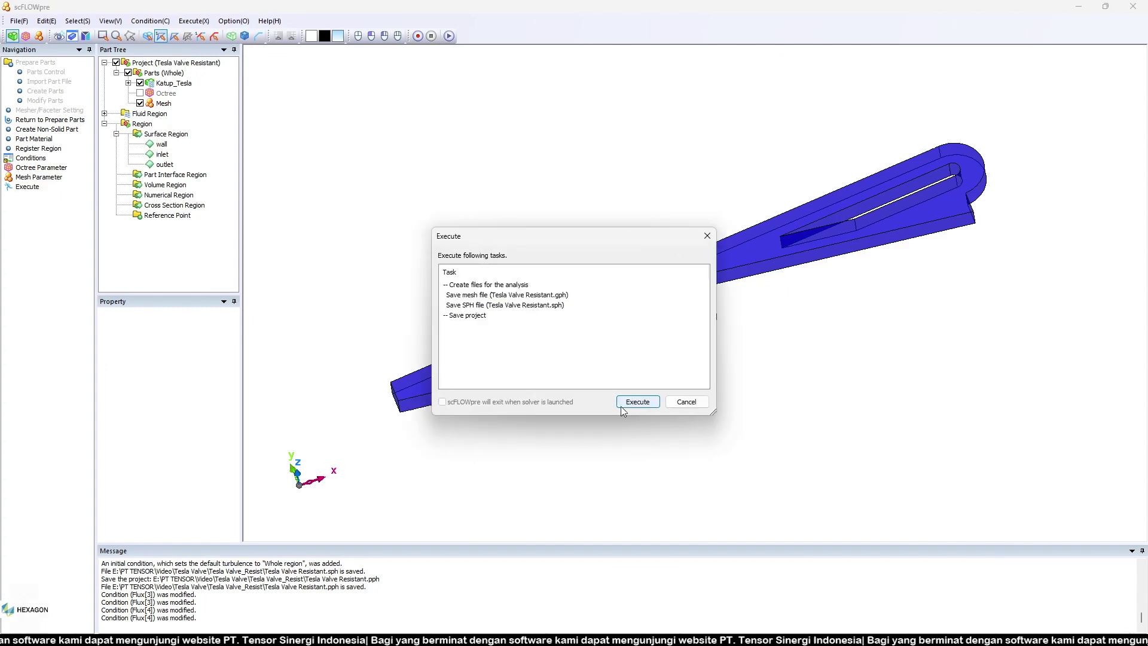
{"action": "left_click", "coordinate": [622, 411]}
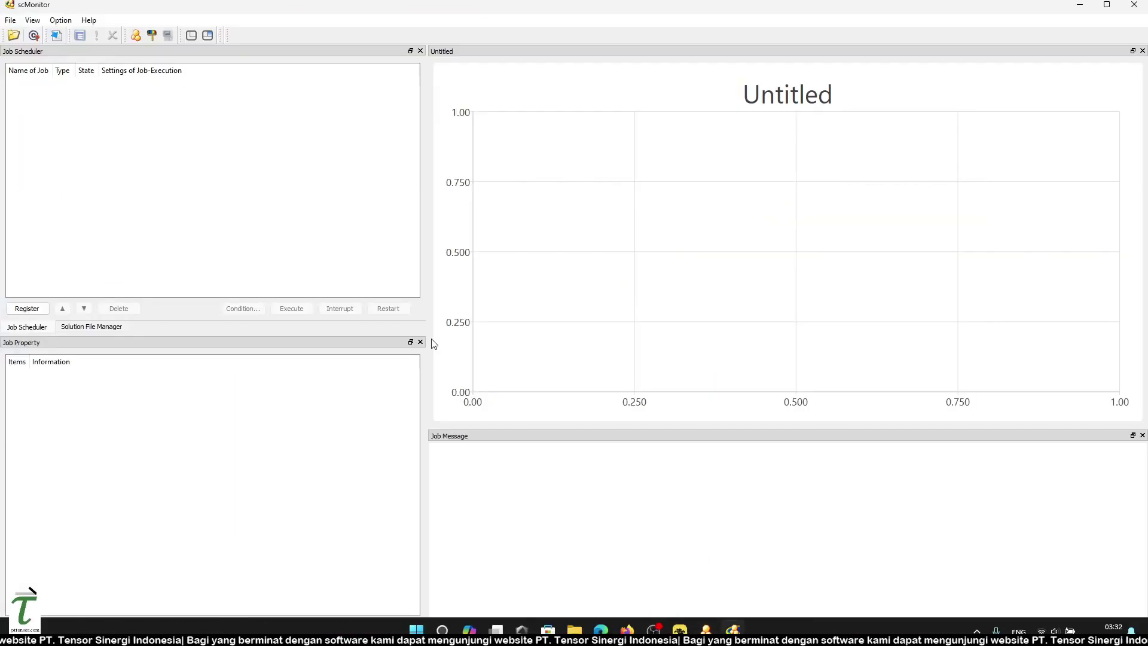
Step: Register Tesla Valve Resistant.sph from Tesla Valve_Resist as a solver job
{"action": "left_click", "coordinate": [27, 308]}
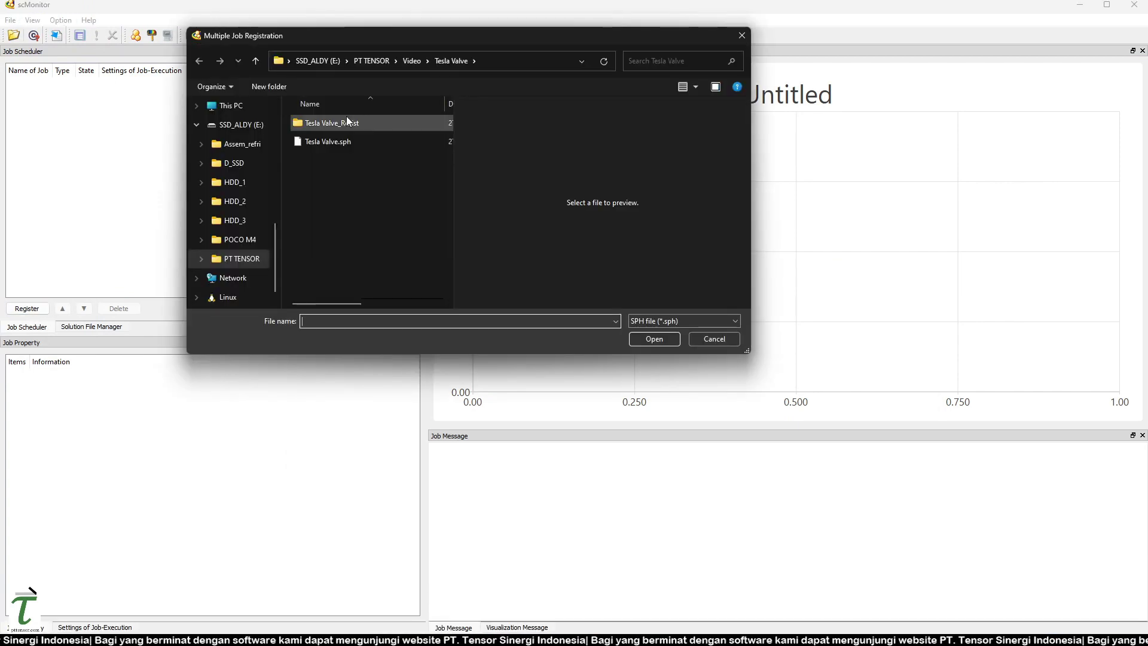
{"action": "double_click", "coordinate": [364, 124]}
{"action": "left_click", "coordinate": [351, 124]}
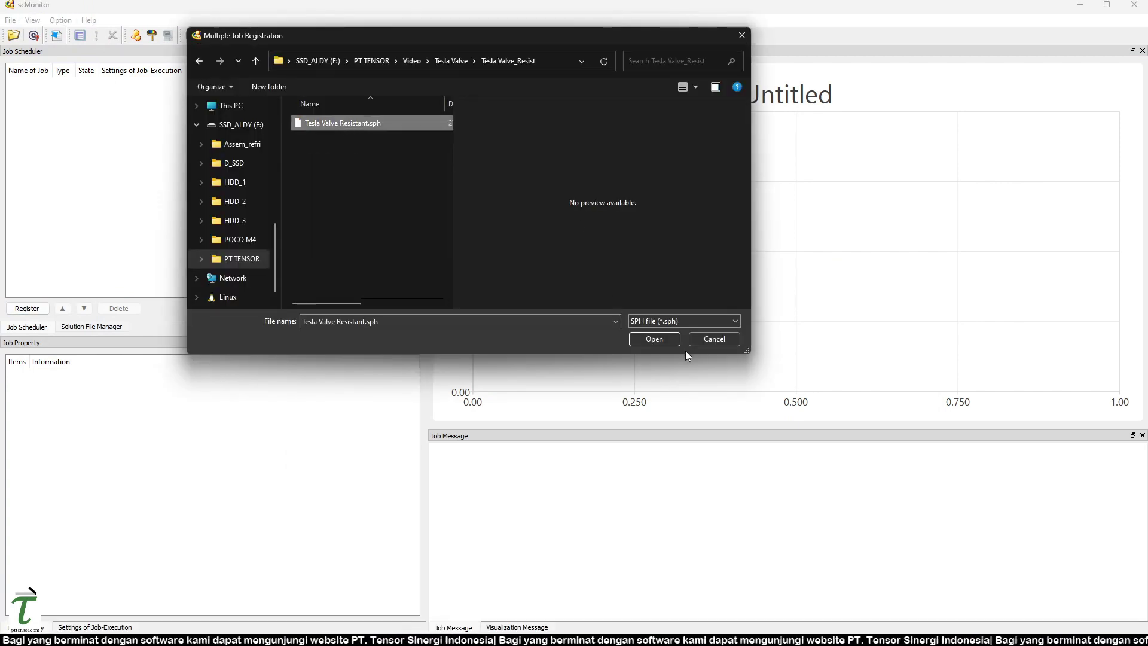
{"action": "left_click", "coordinate": [654, 339]}
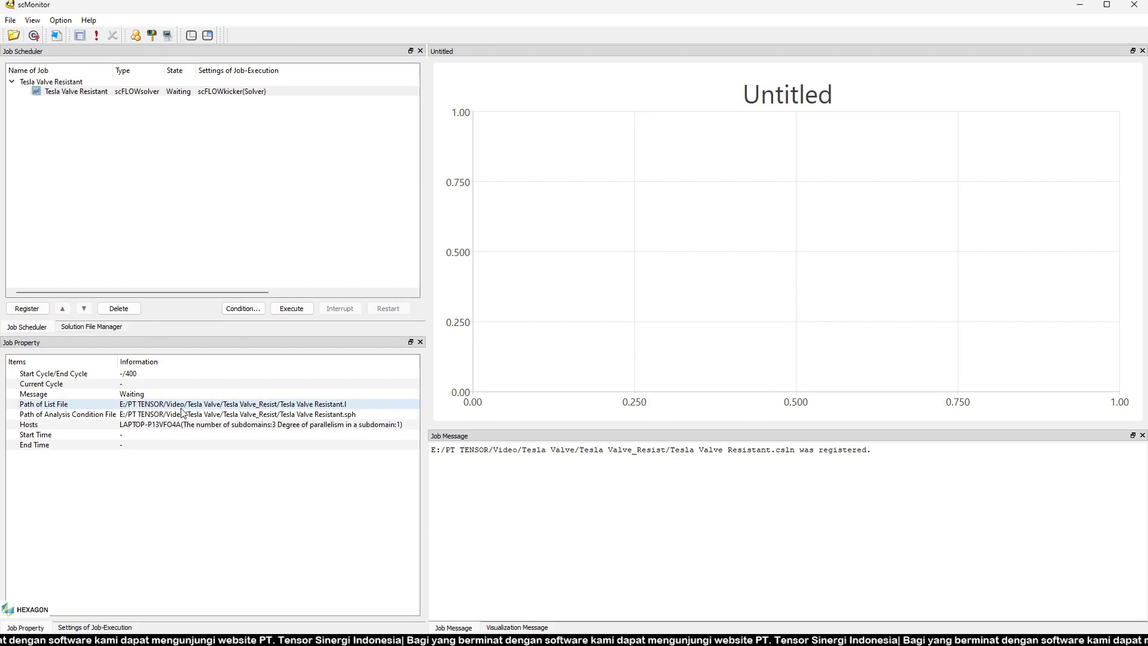
Step: Give the job customized settings of 4 subdomains with parallelism 2
{"action": "left_click", "coordinate": [95, 627]}
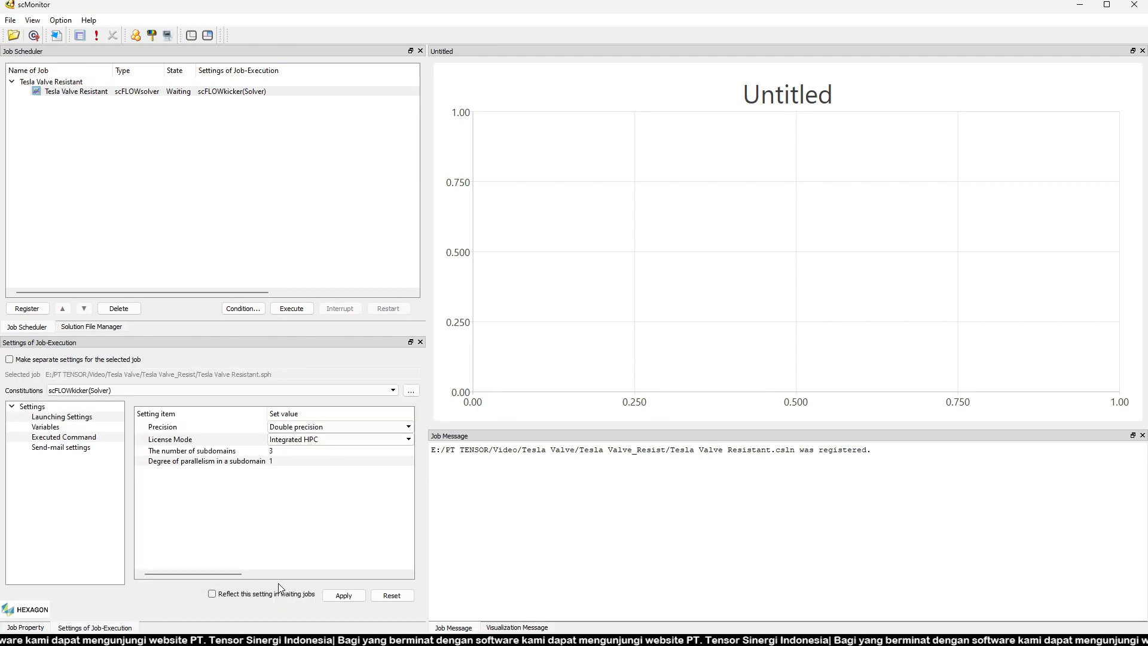
{"action": "double_click", "coordinate": [275, 451]}
{"action": "type", "text": "4"}
{"action": "double_click", "coordinate": [295, 461]}
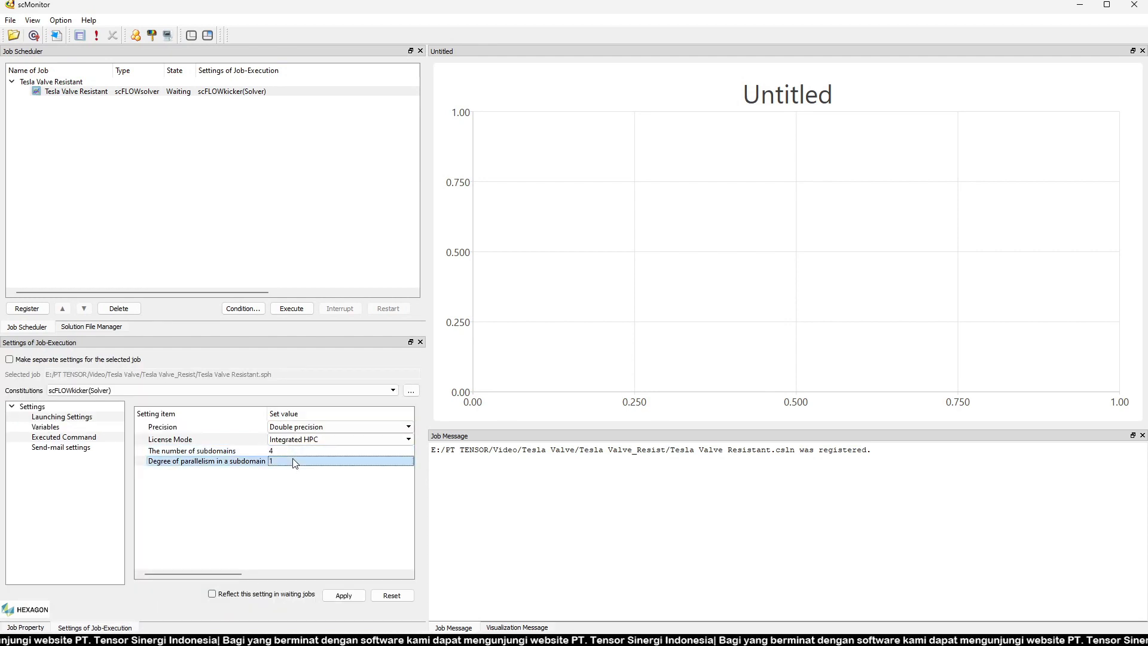
{"action": "type", "text": "2"}
{"action": "left_click", "coordinate": [43, 628]}
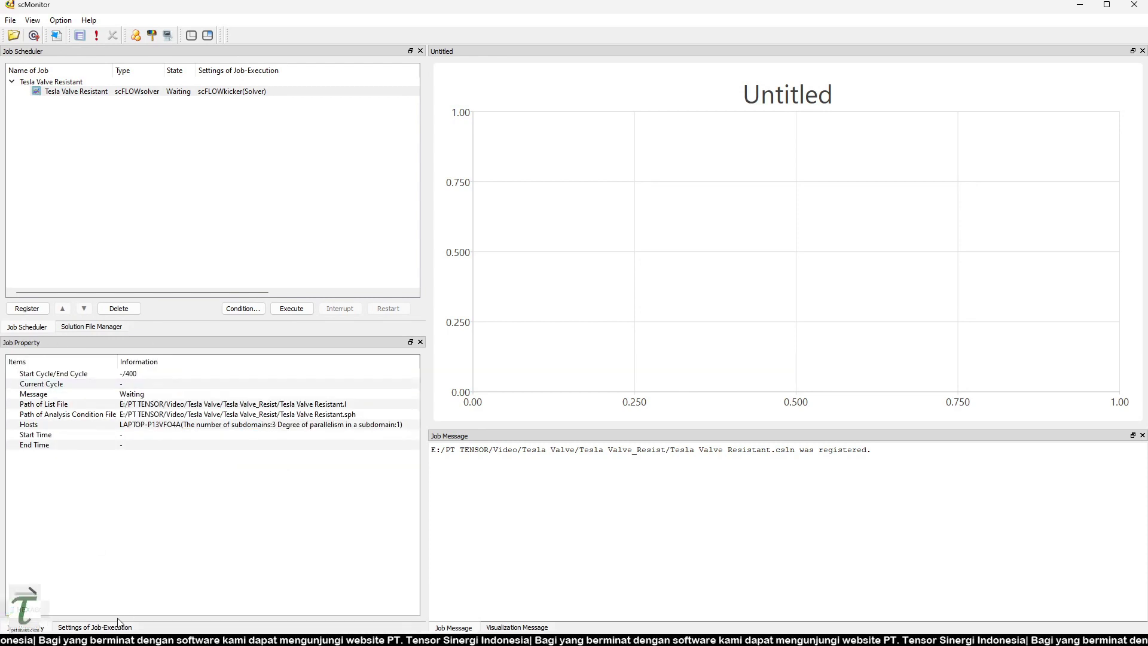
{"action": "left_click", "coordinate": [95, 627]}
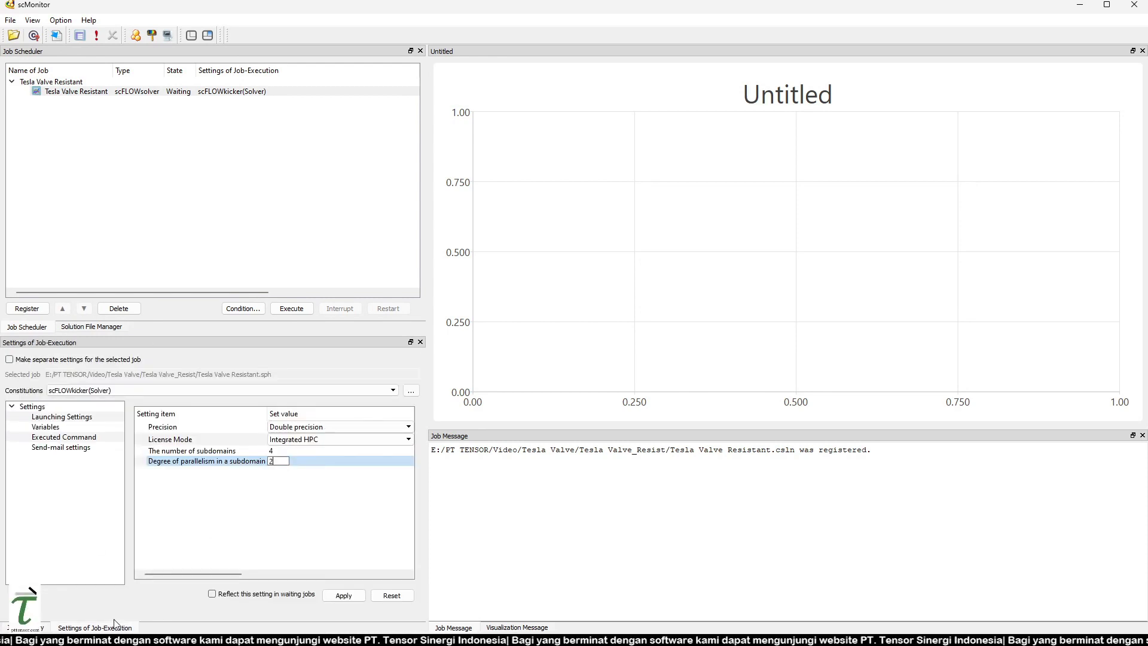
{"action": "left_click", "coordinate": [111, 360]}
{"action": "left_click", "coordinate": [346, 596]}
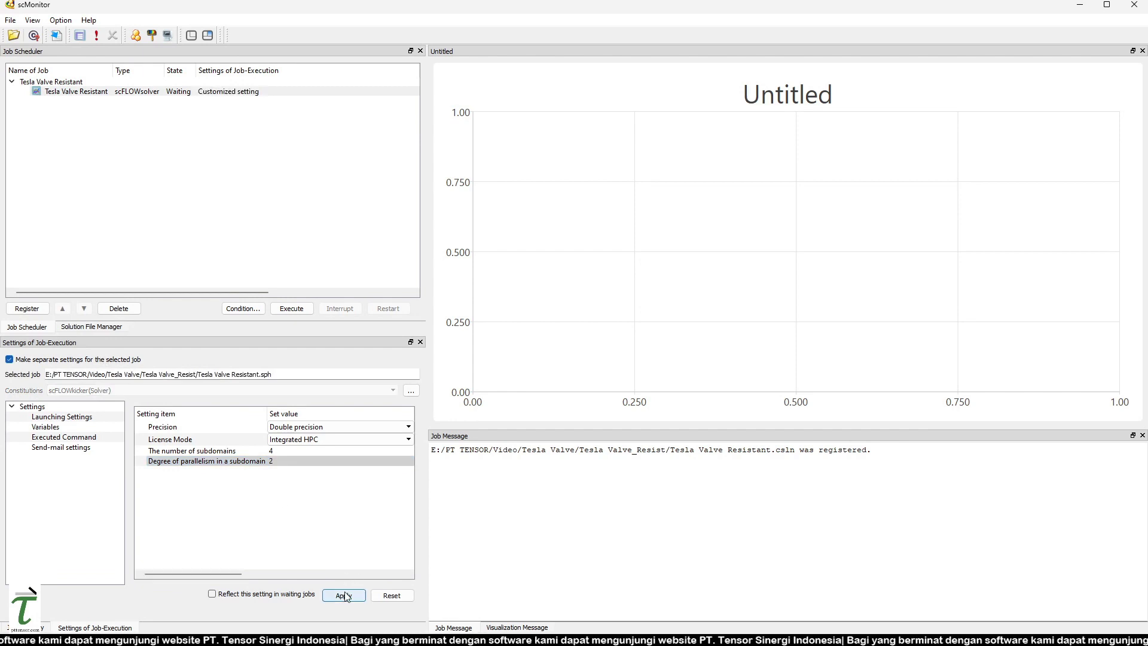
Step: Select the Tesla Valve Resistant job and request its execution
{"action": "left_click", "coordinate": [24, 627]}
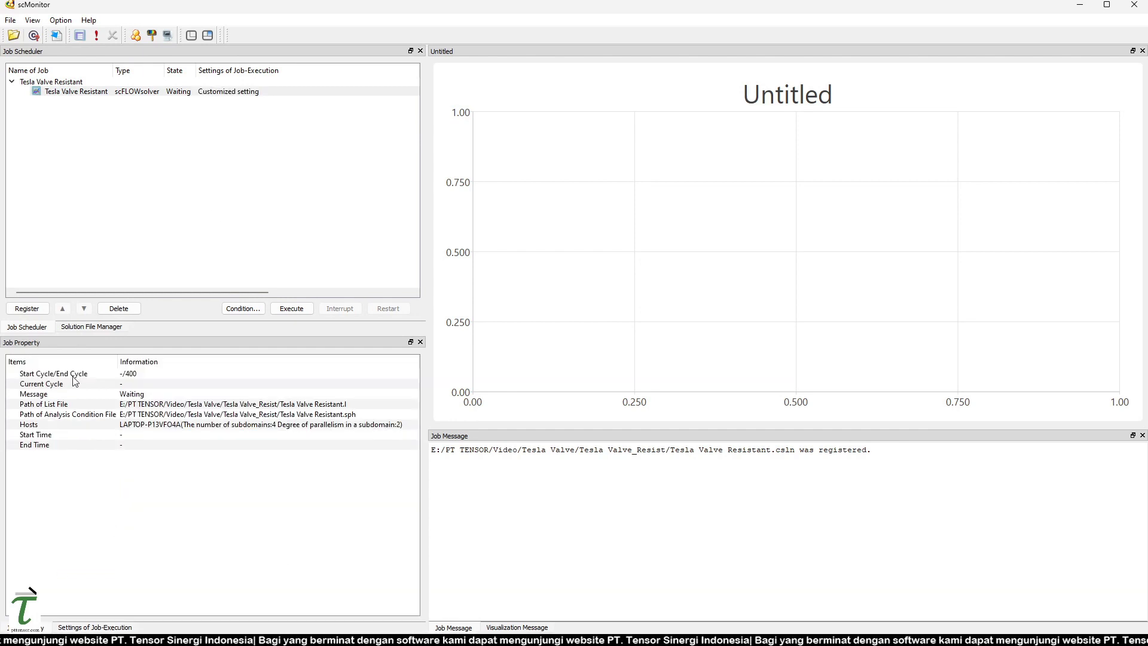
{"action": "left_click", "coordinate": [243, 93]}
{"action": "left_click", "coordinate": [302, 309]}
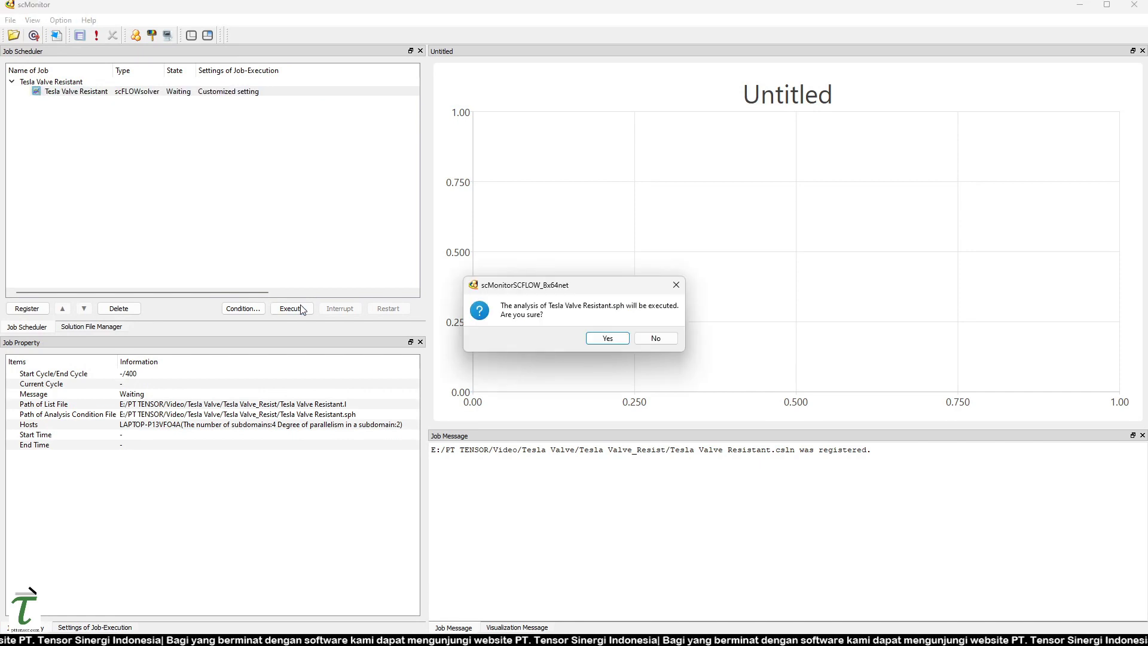
Step: Confirm the run, let it complete 400 cycles (5 min 39 s), then close scMonitor
{"action": "left_click", "coordinate": [617, 338]}
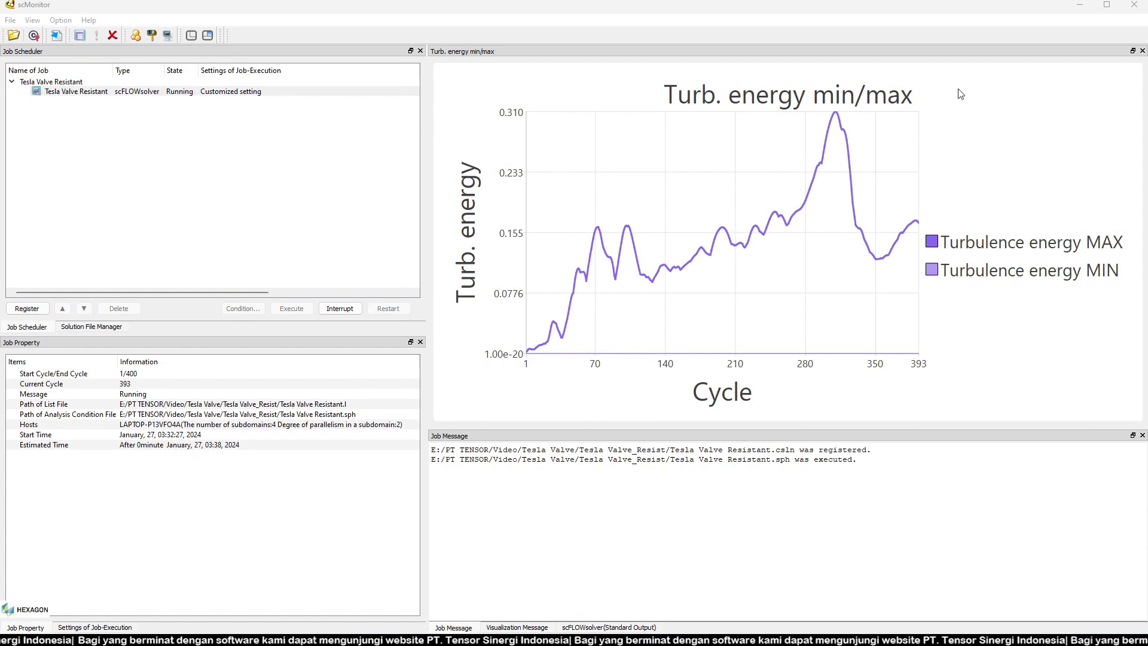
{"action": "left_click", "coordinate": [845, 281]}
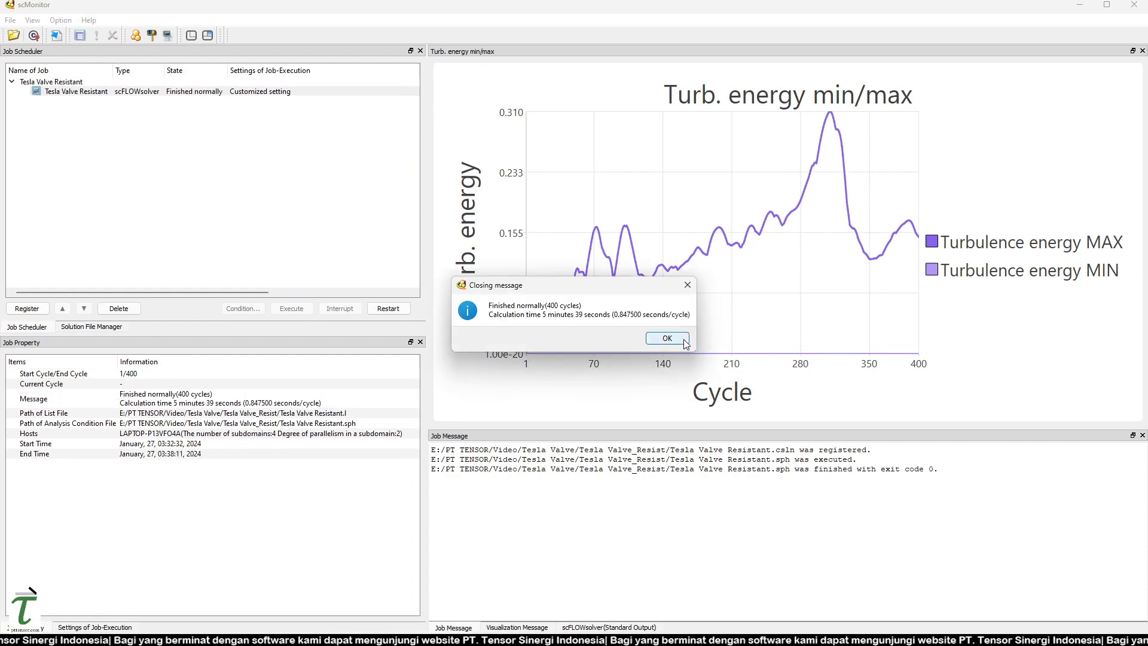
{"action": "left_click", "coordinate": [684, 342]}
{"action": "left_click", "coordinate": [1134, 5]}
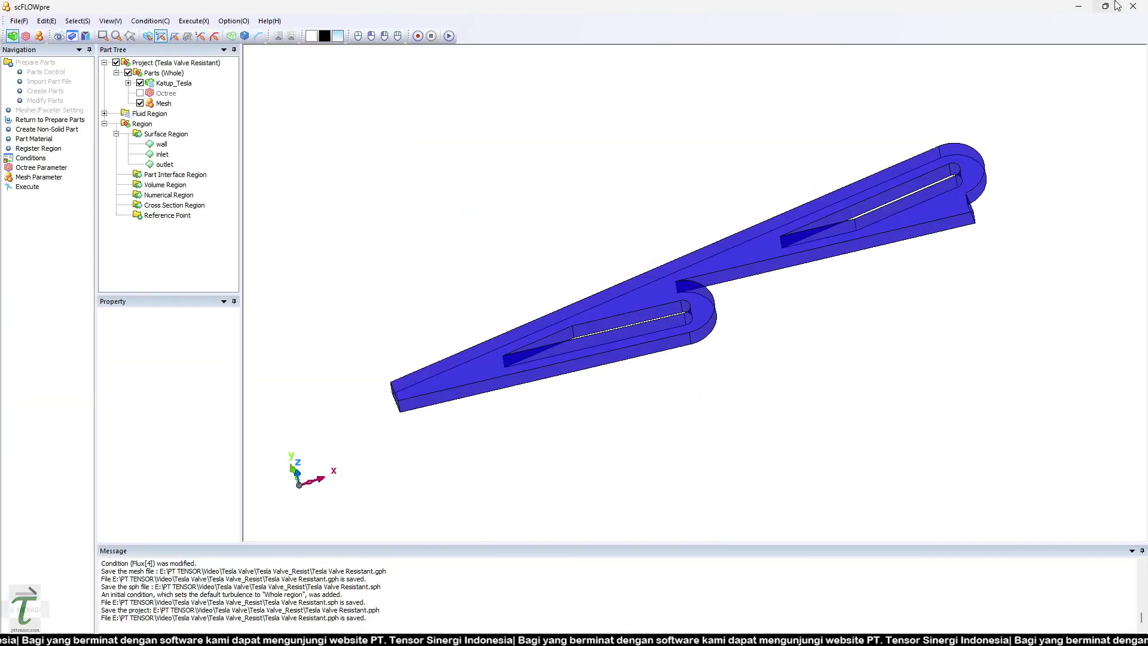
Step: Close scFLOWpre and launch scFLOWpost from the scFLOW launcher
{"action": "left_click", "coordinate": [1132, 6]}
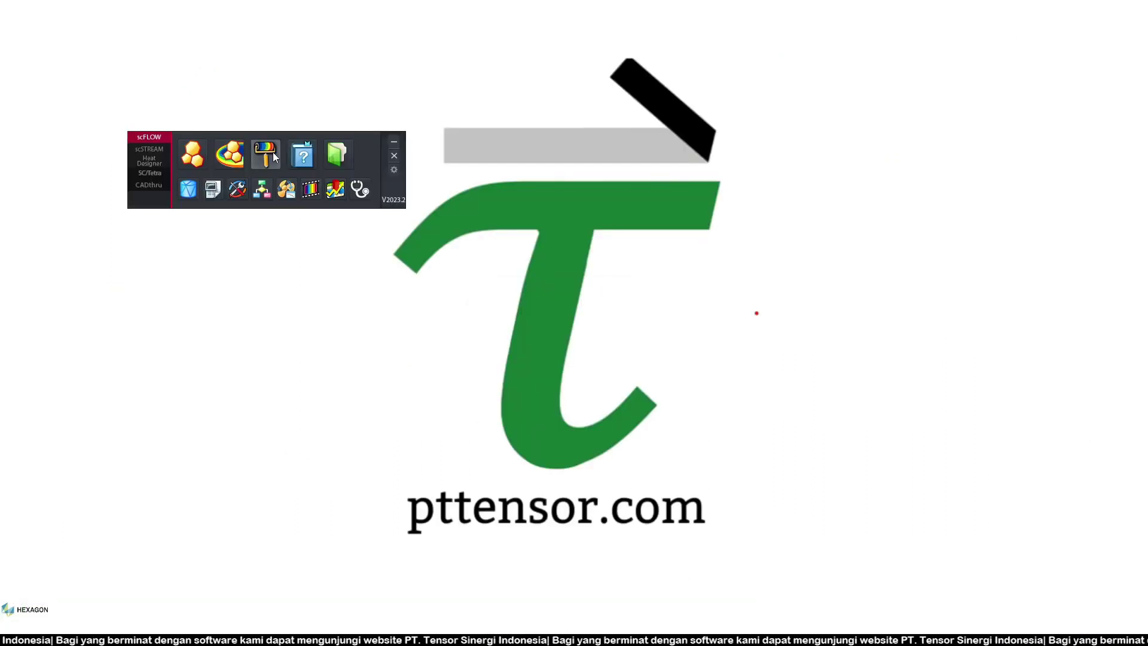
{"action": "left_click", "coordinate": [274, 157]}
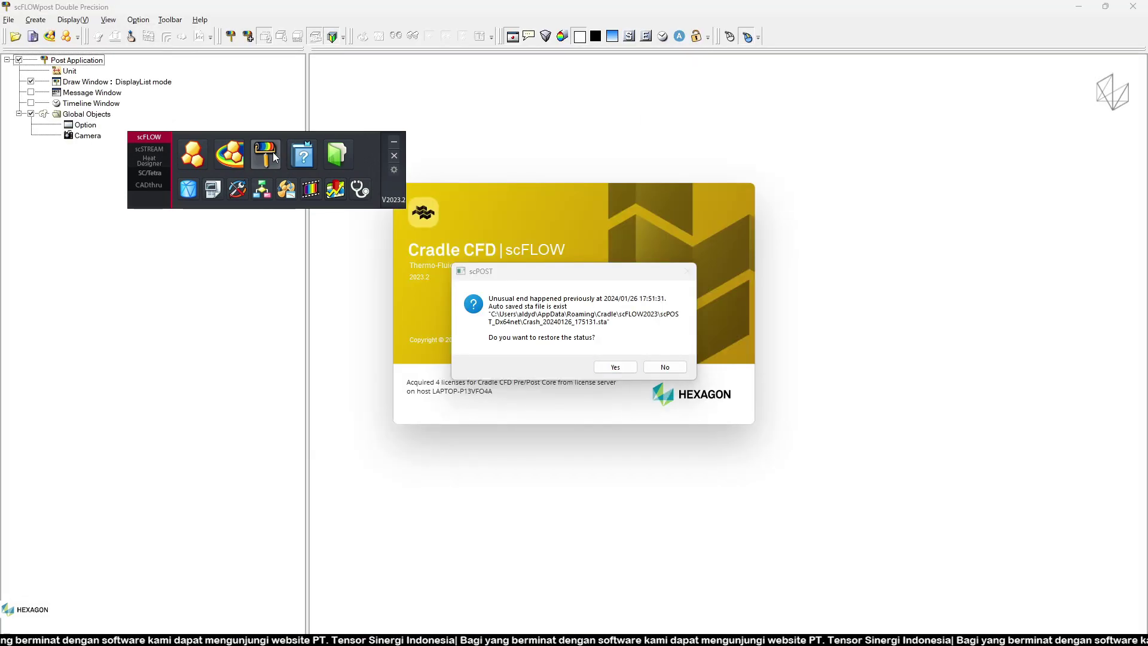
Step: Decline the crash-status restore and close the Notepad error log
{"action": "left_click", "coordinate": [664, 368]}
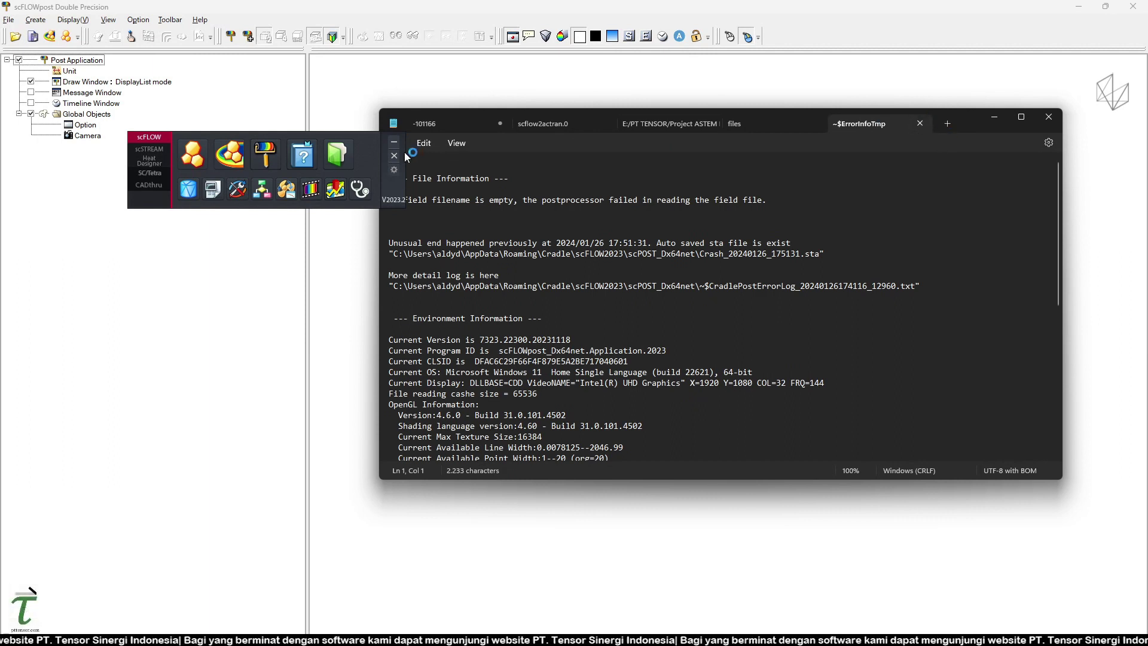
{"action": "left_click", "coordinate": [920, 124]}
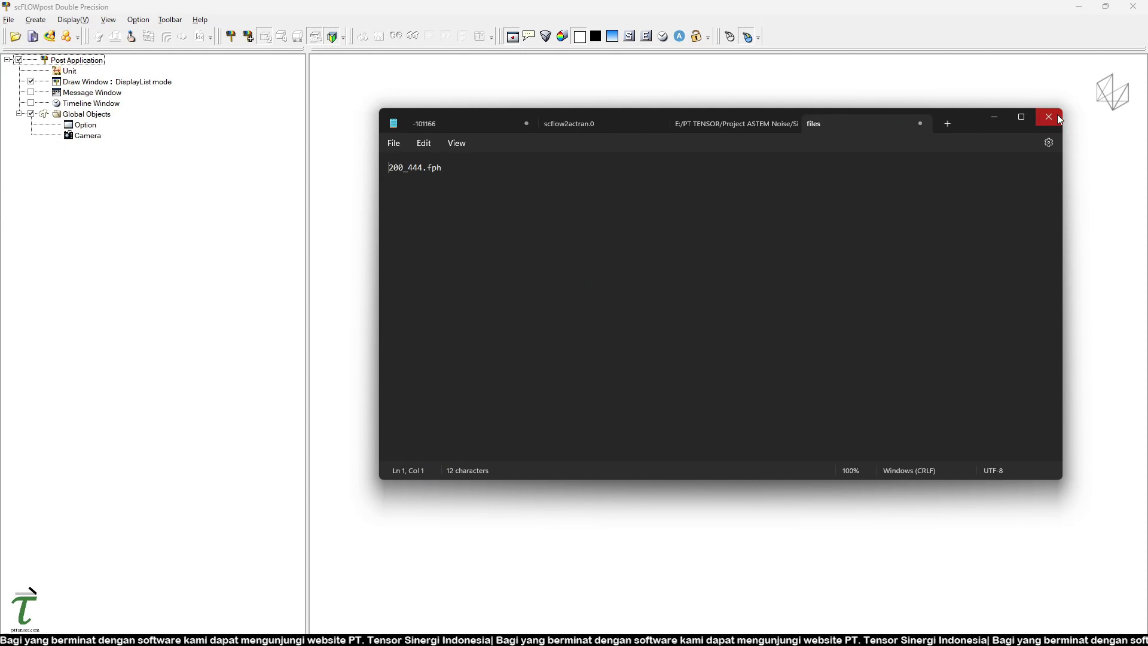
{"action": "left_click", "coordinate": [1060, 120]}
Step: Open Tesla Valve_400.fph from the Video > Tesla Valve folder
{"action": "left_click", "coordinate": [24, 43]}
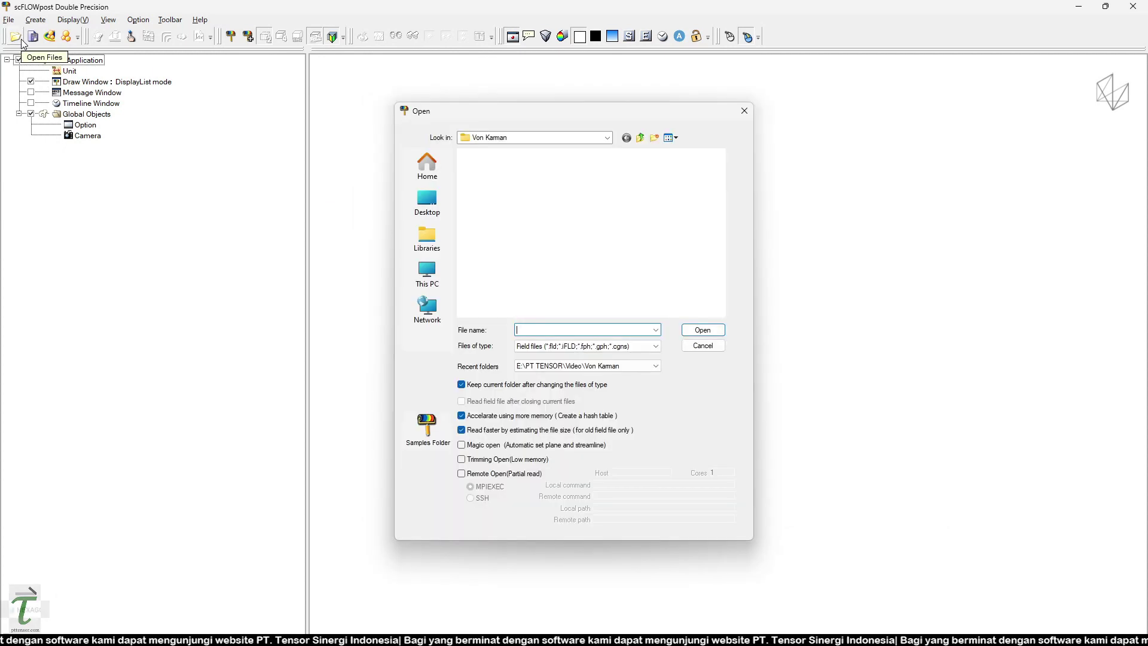
{"action": "left_click", "coordinate": [607, 138]}
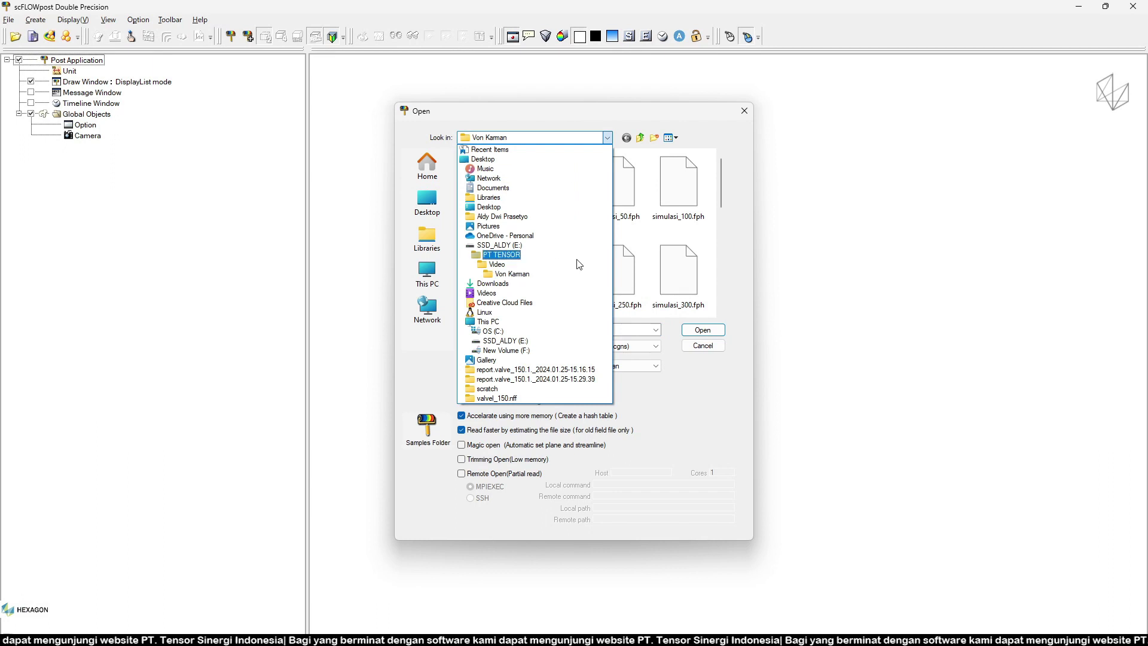
{"action": "left_click", "coordinate": [501, 265]}
{"action": "double_click", "coordinate": [522, 192]}
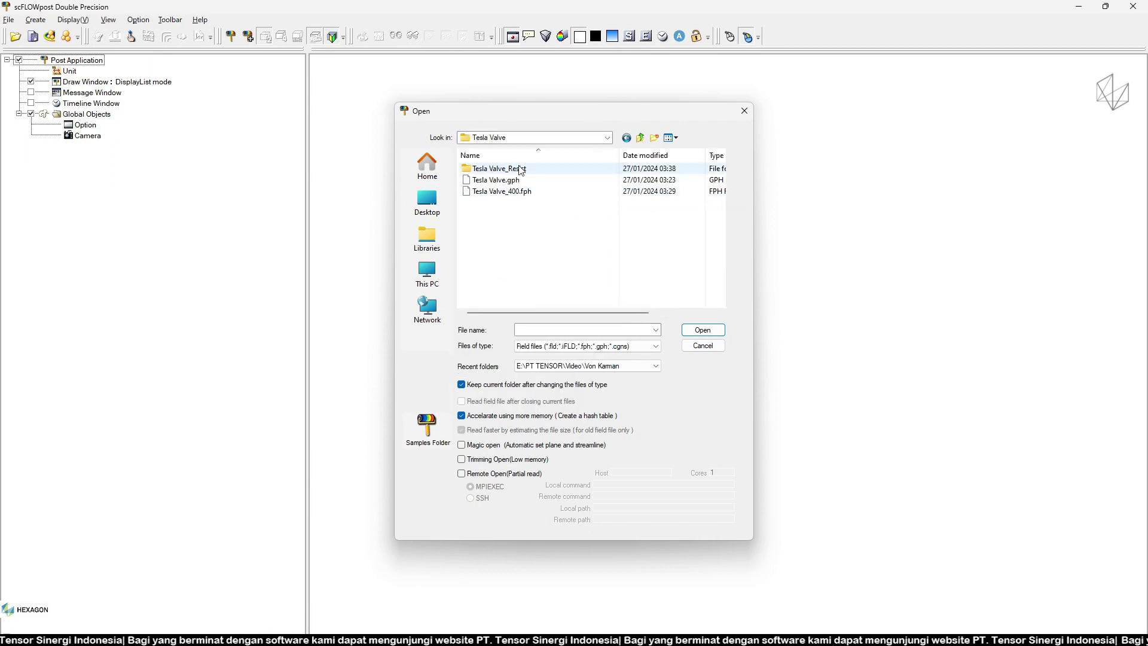
{"action": "left_click", "coordinate": [529, 192]}
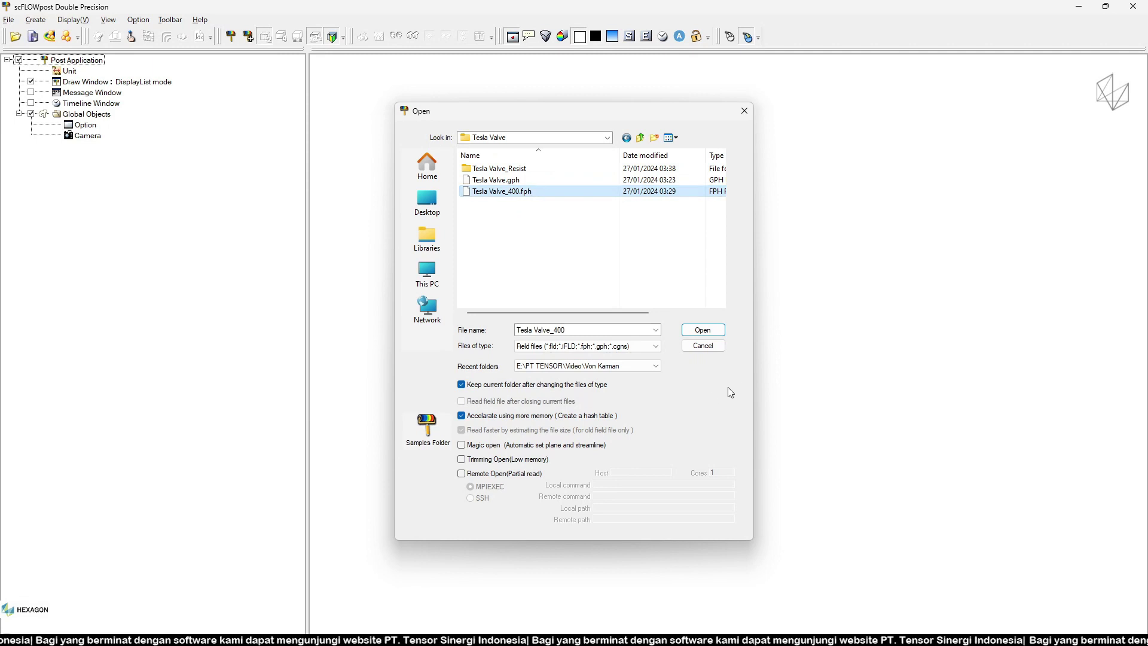
{"action": "left_click", "coordinate": [701, 329]}
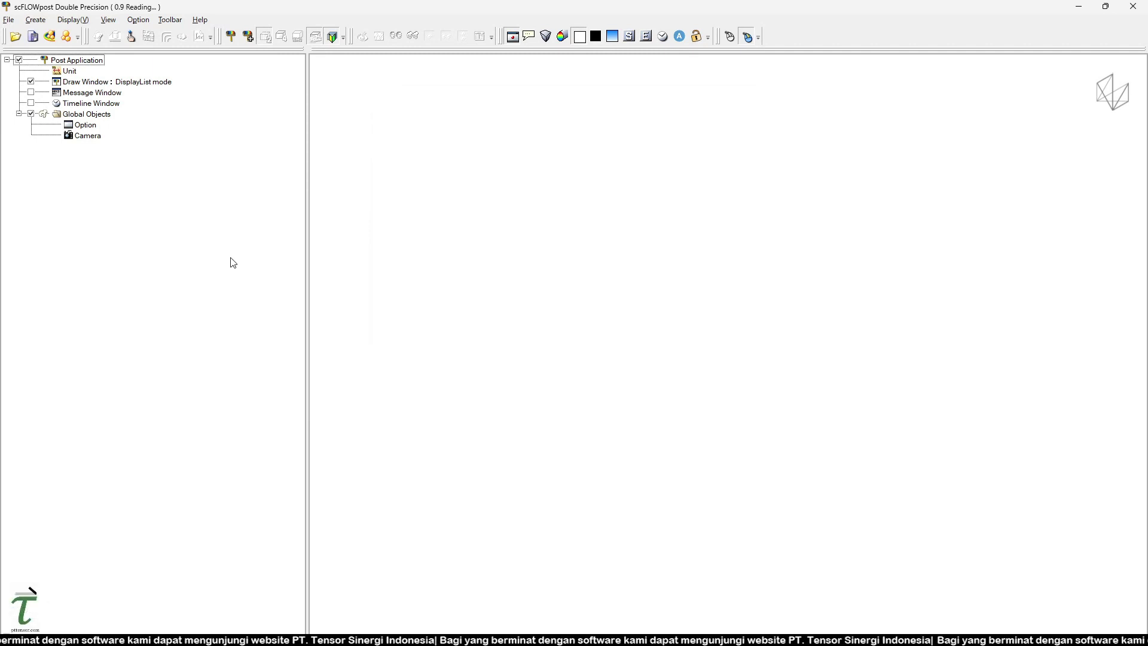
Step: Open the properties of the Plane (1) section in the tree
{"action": "scroll", "coordinate": [746, 363], "scroll_direction": "up", "scroll_amount": 2}
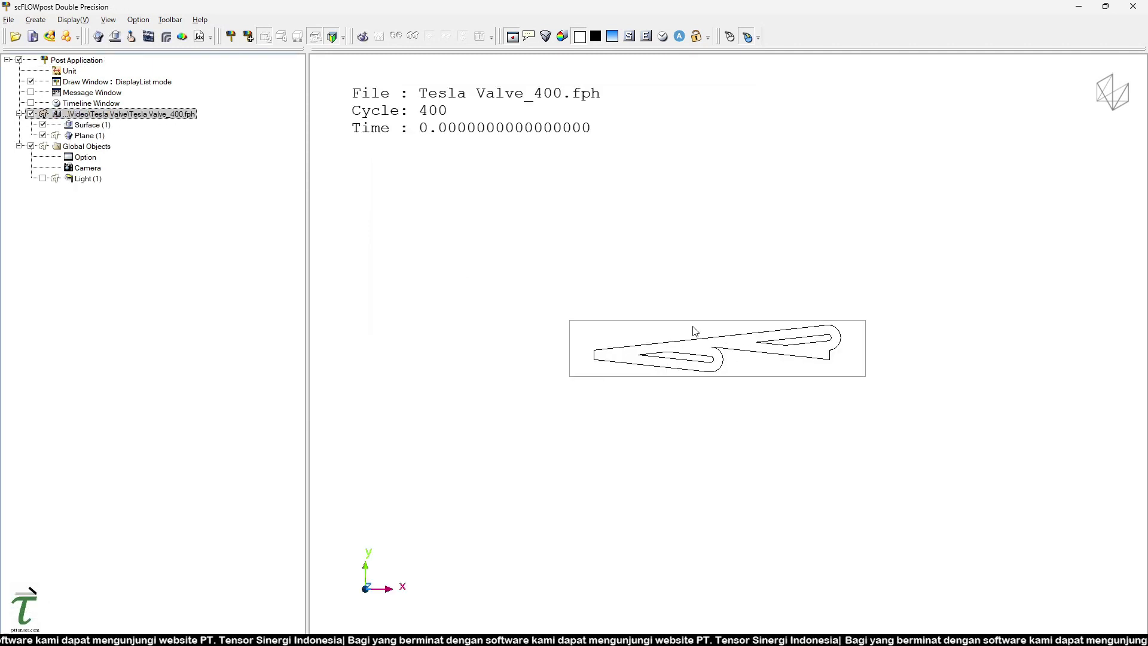
{"action": "scroll", "coordinate": [709, 386], "scroll_direction": "up", "scroll_amount": 4}
{"action": "left_click", "coordinate": [88, 135]}
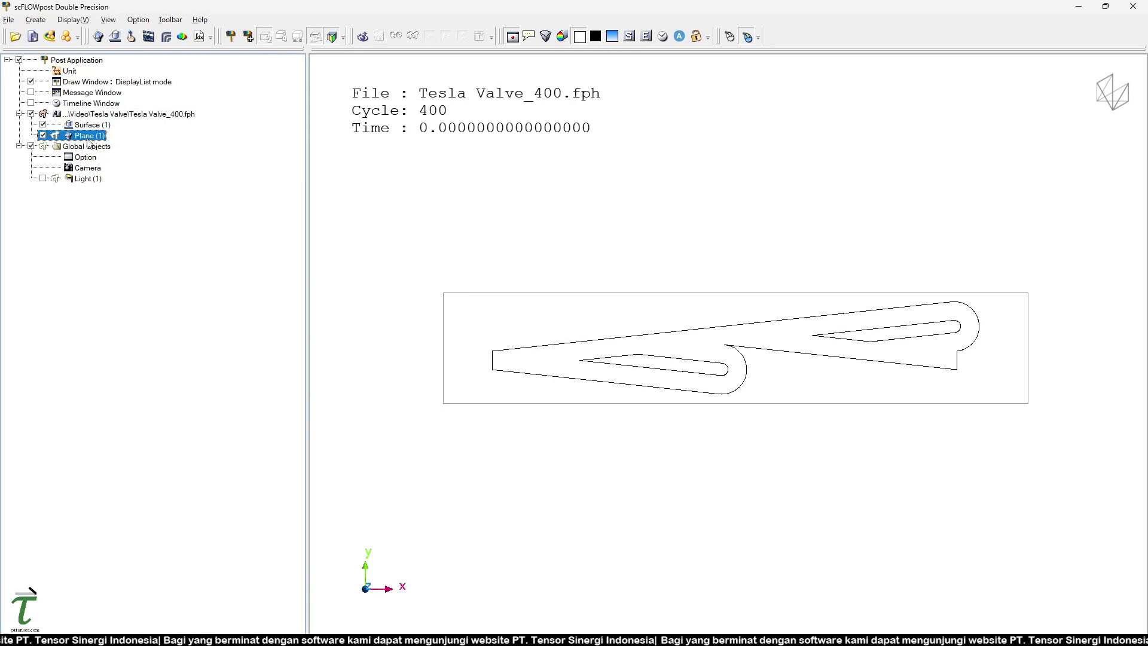
{"action": "double_click", "coordinate": [87, 140]}
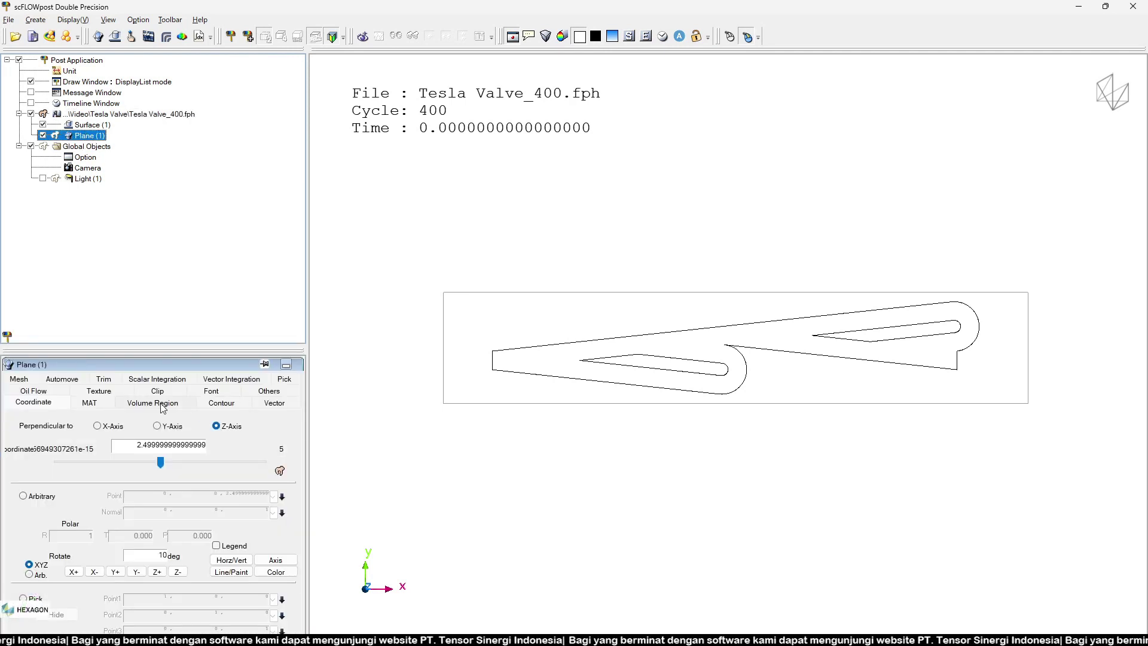
Step: Turn on Plane (1) contour display coloured by Magnitude of Velocity (VELV)
{"action": "left_click", "coordinate": [221, 403]}
{"action": "left_click", "coordinate": [55, 421]}
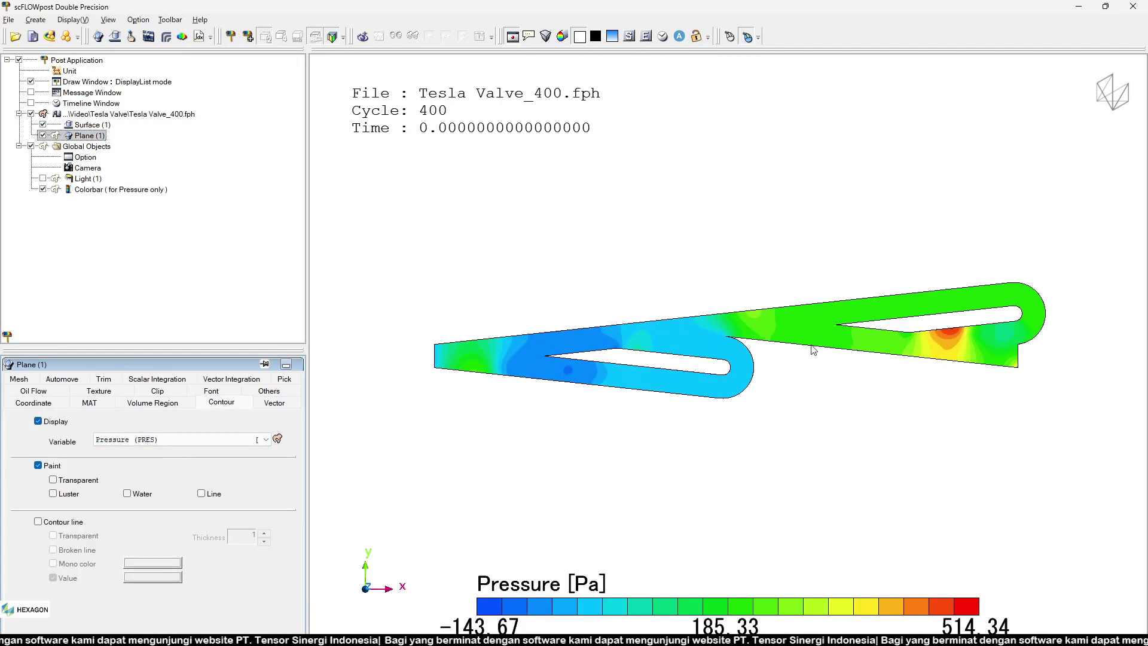
{"action": "left_click", "coordinate": [179, 442]}
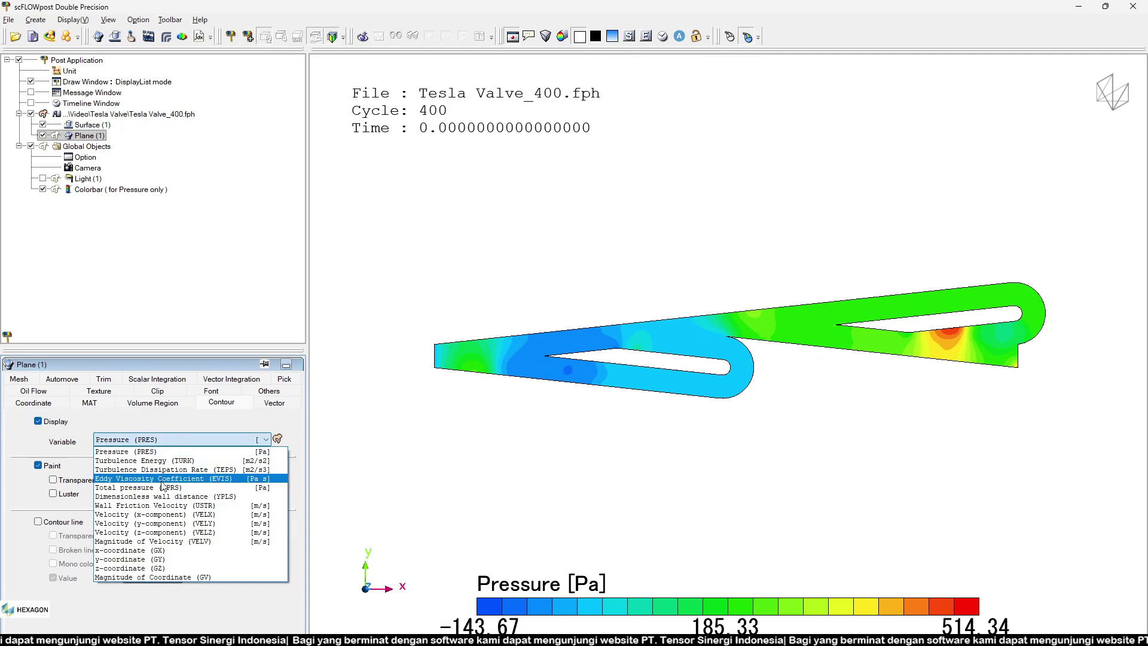
{"action": "left_click", "coordinate": [197, 541]}
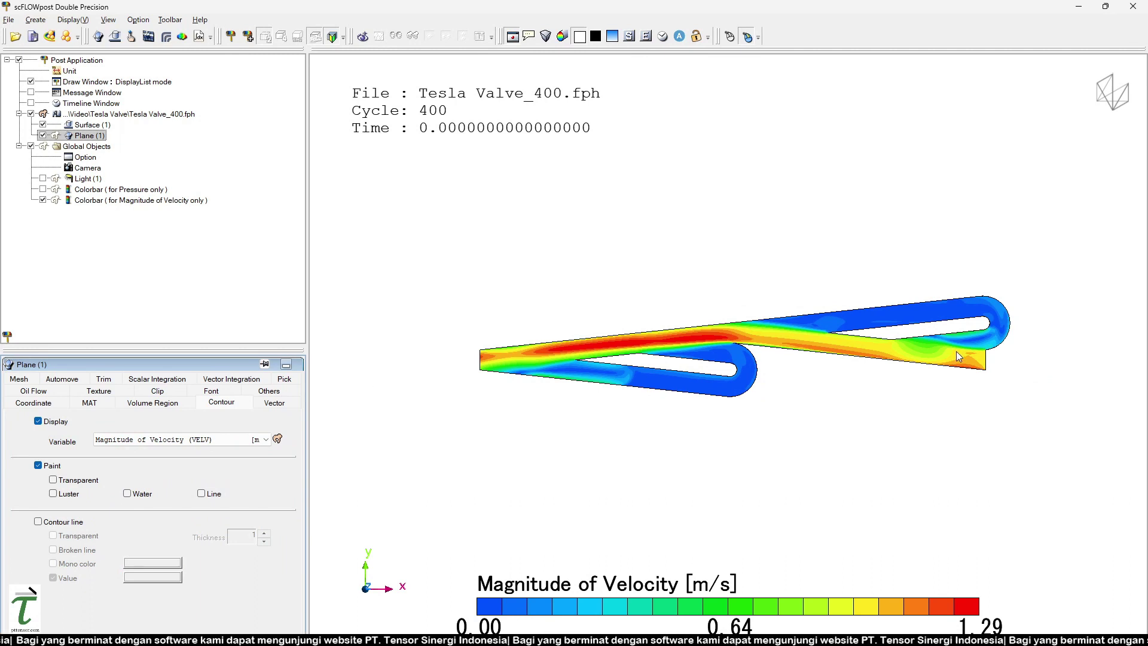
{"action": "scroll", "coordinate": [754, 428], "scroll_direction": "up", "scroll_amount": 2}
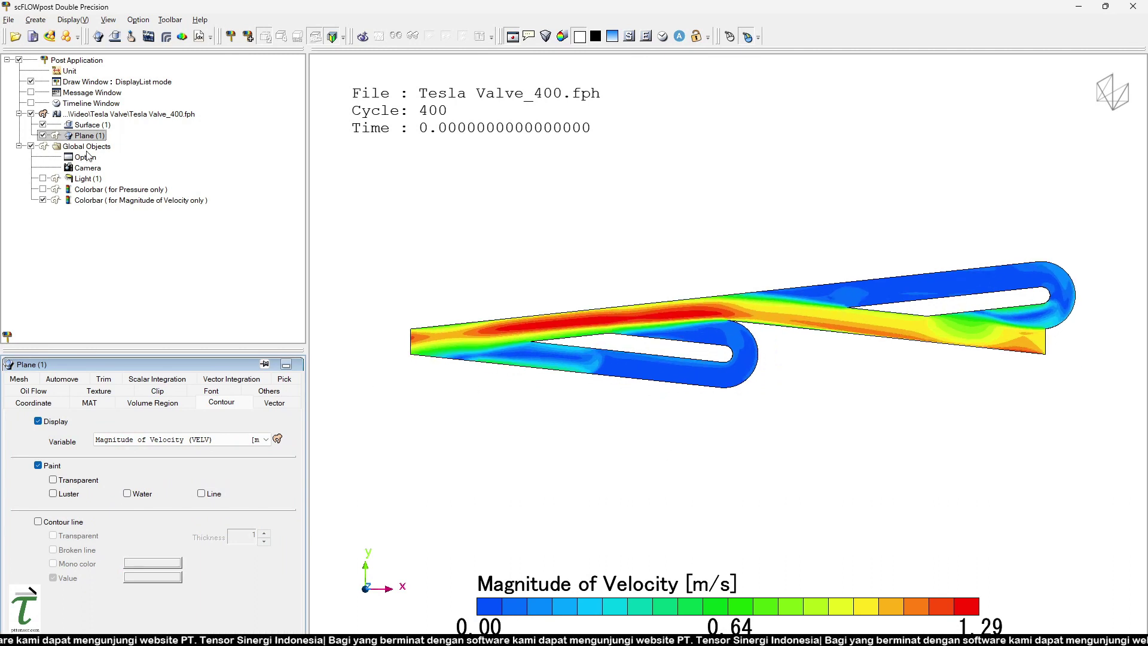
{"action": "left_click", "coordinate": [276, 404]}
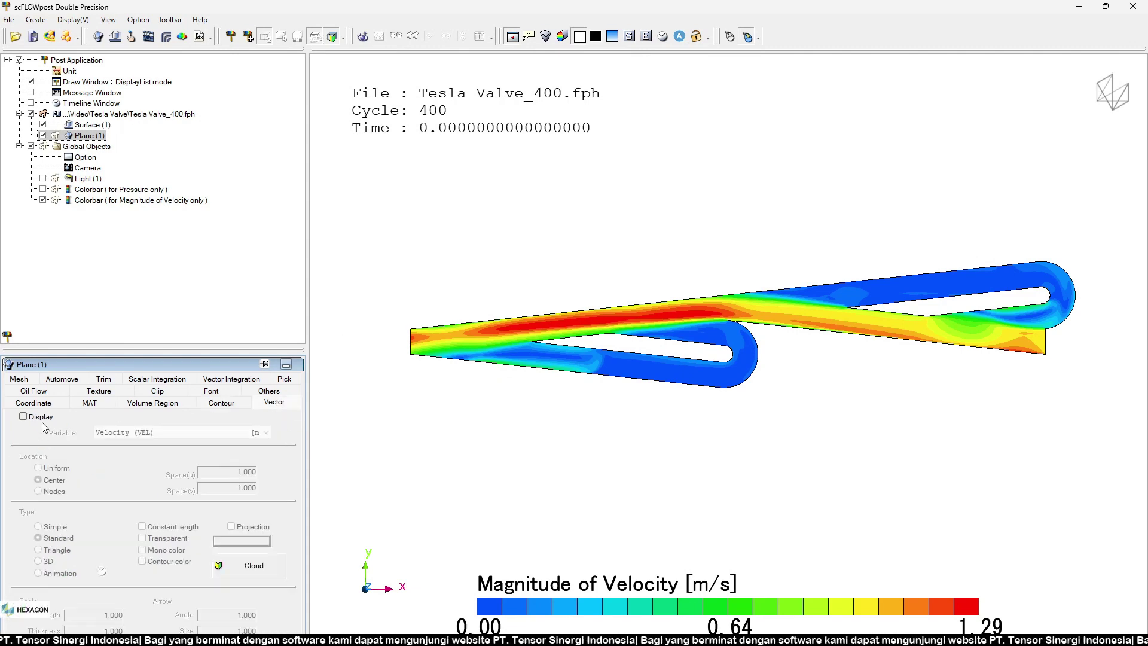
Step: Display velocity (VEL) vectors on Plane (1) and set the vector type to Animation
{"action": "left_click", "coordinate": [23, 416]}
{"action": "scroll", "coordinate": [700, 376], "scroll_direction": "up", "scroll_amount": 1}
{"action": "scroll", "coordinate": [720, 346], "scroll_direction": "up", "scroll_amount": 1}
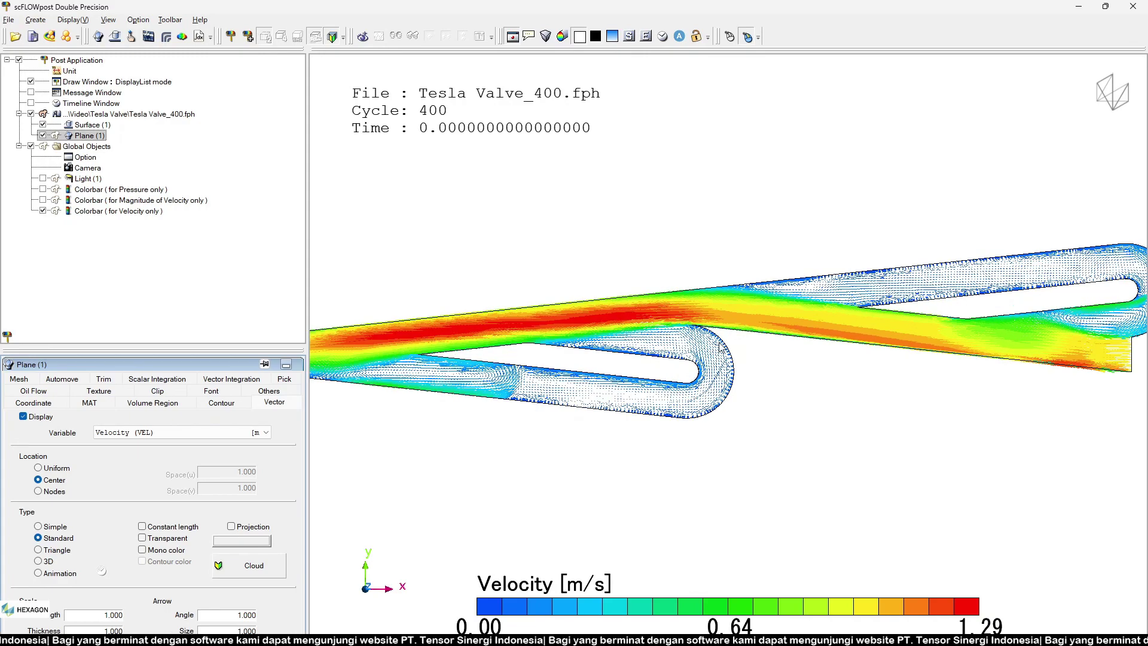
{"action": "scroll", "coordinate": [720, 348], "scroll_direction": "up", "scroll_amount": 1}
{"action": "scroll", "coordinate": [679, 328], "scroll_direction": "up", "scroll_amount": 2}
{"action": "scroll", "coordinate": [716, 332], "scroll_direction": "down", "scroll_amount": 3}
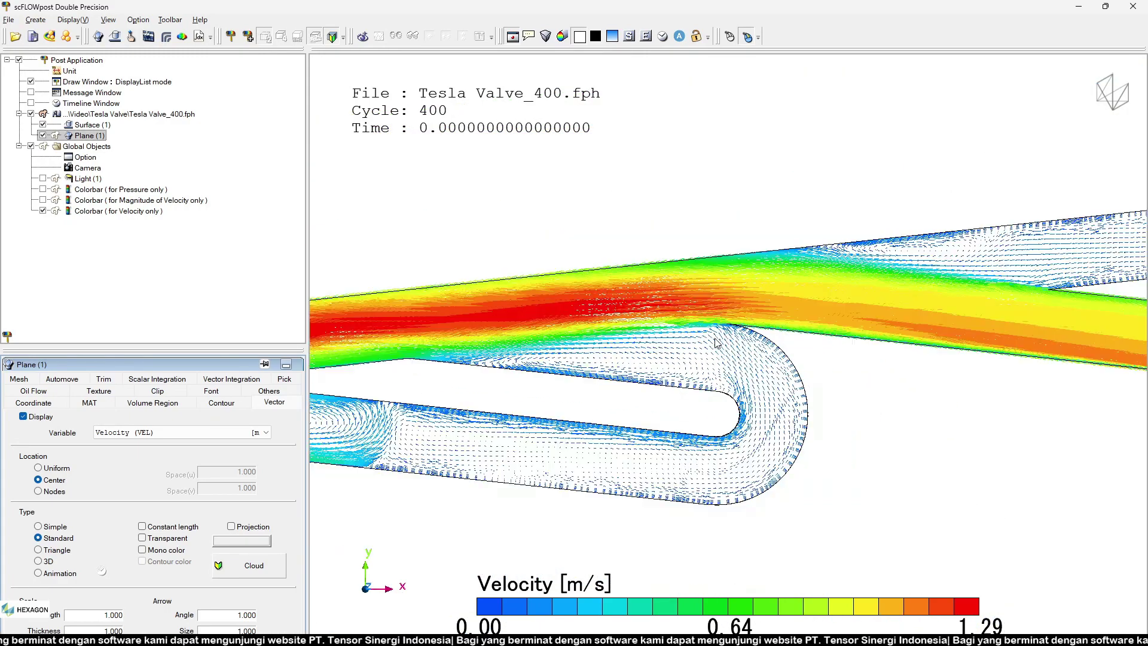
{"action": "scroll", "coordinate": [713, 358], "scroll_direction": "down", "scroll_amount": 2}
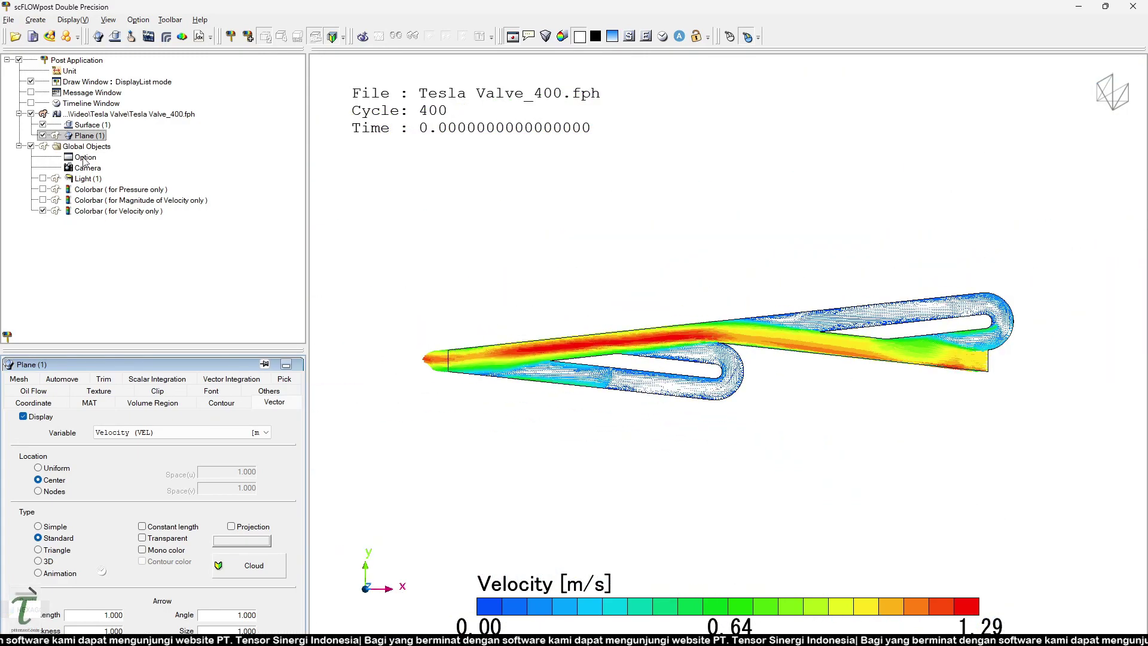
{"action": "left_click", "coordinate": [140, 115]}
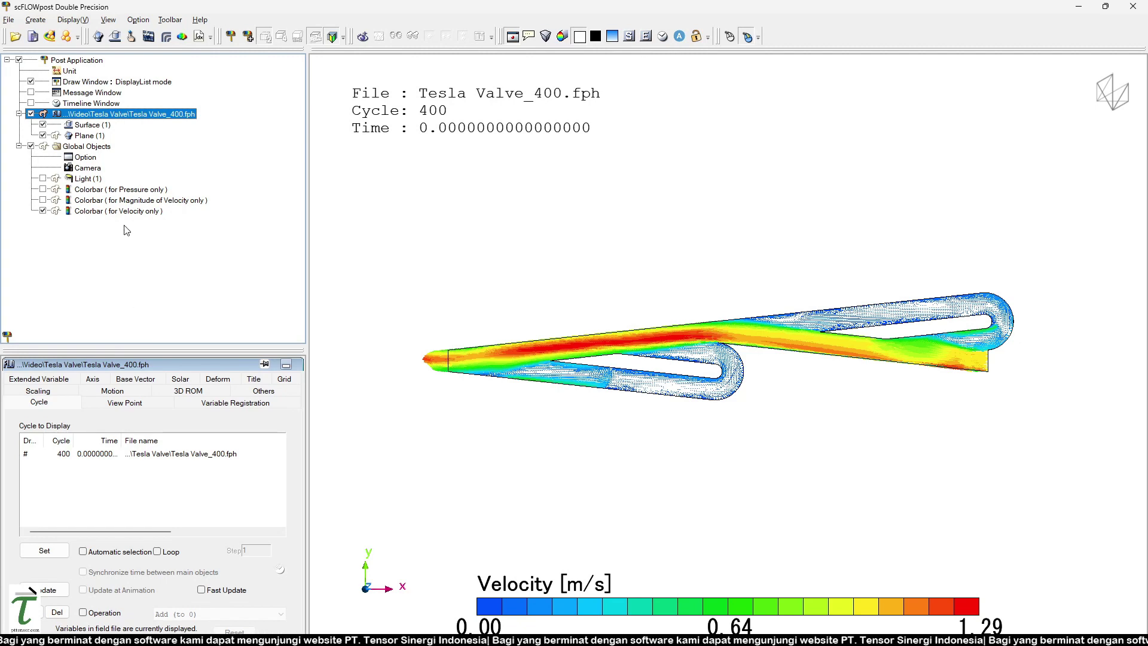
{"action": "left_click", "coordinate": [86, 137]}
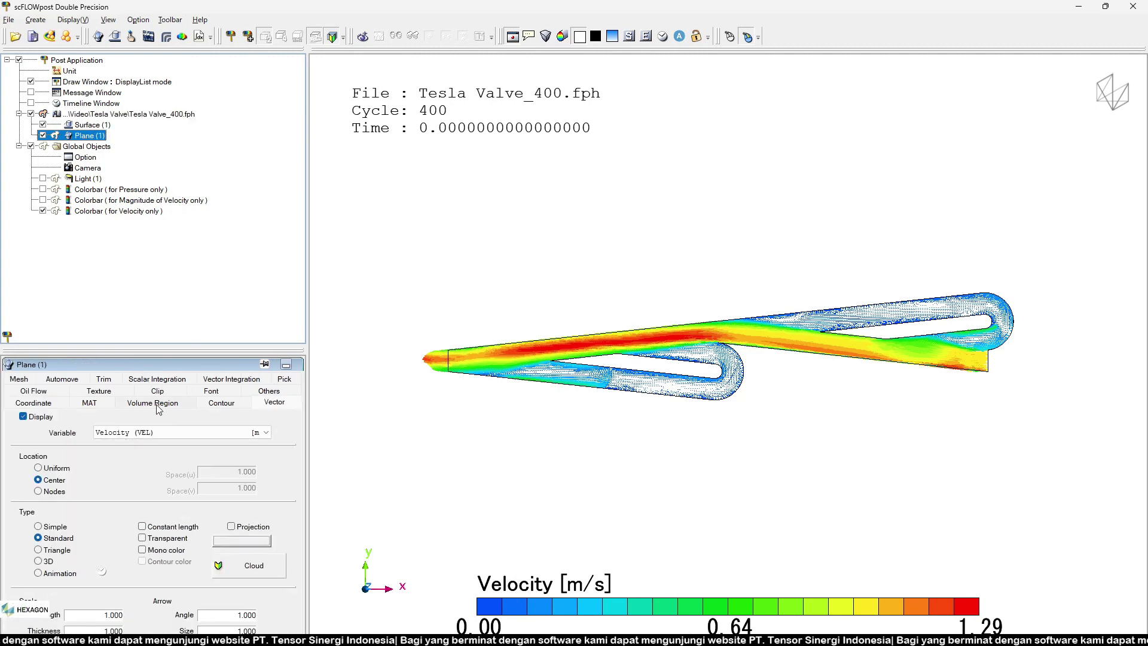
{"action": "left_click", "coordinate": [55, 574]}
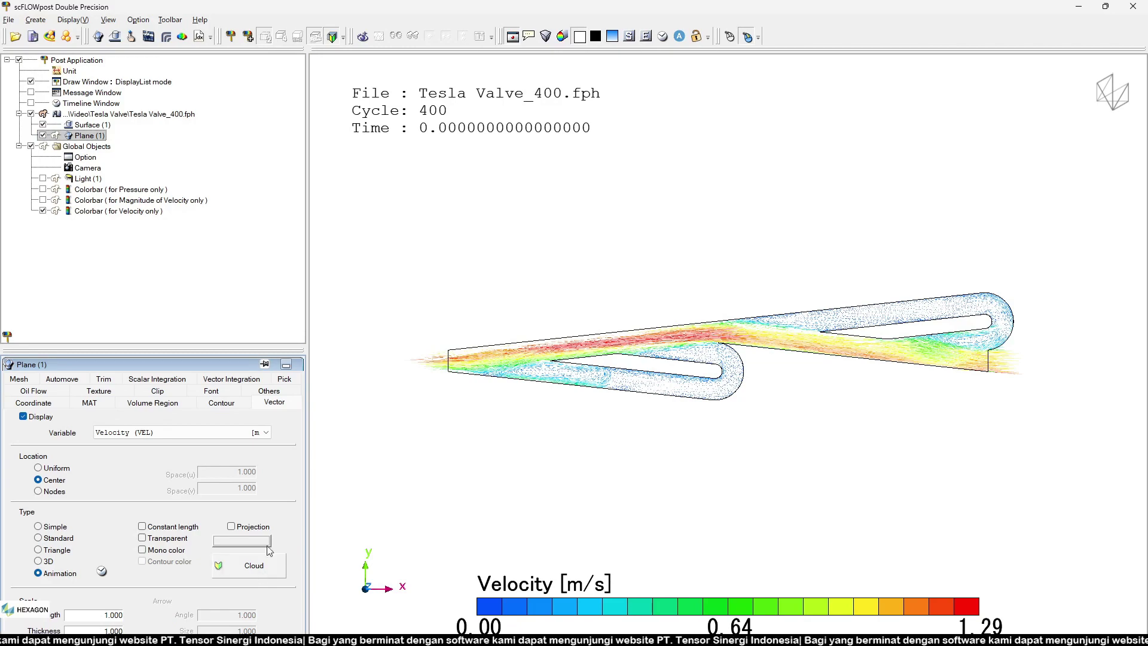
Step: Play the vector animation and zoom to show the whole valve on the 0.00–1.29 m/s scale
{"action": "left_click", "coordinate": [102, 571]}
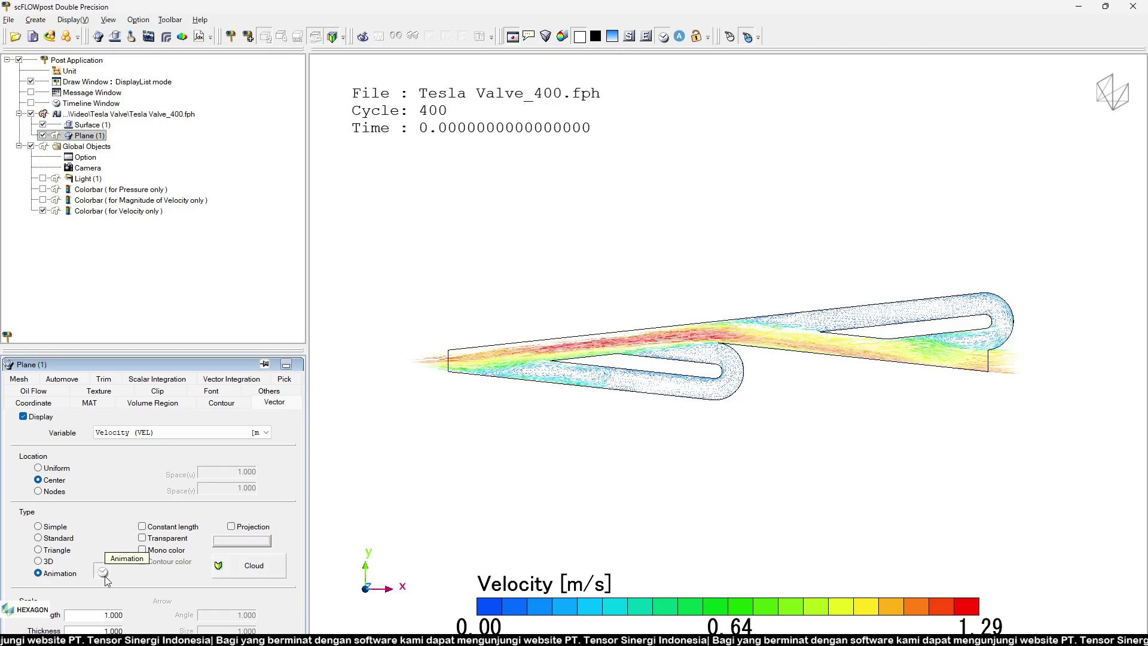
{"action": "scroll", "coordinate": [837, 394], "scroll_direction": "up", "scroll_amount": 1}
{"action": "scroll", "coordinate": [956, 376], "scroll_direction": "up", "scroll_amount": 2}
{"action": "scroll", "coordinate": [1076, 381], "scroll_direction": "up", "scroll_amount": 2}
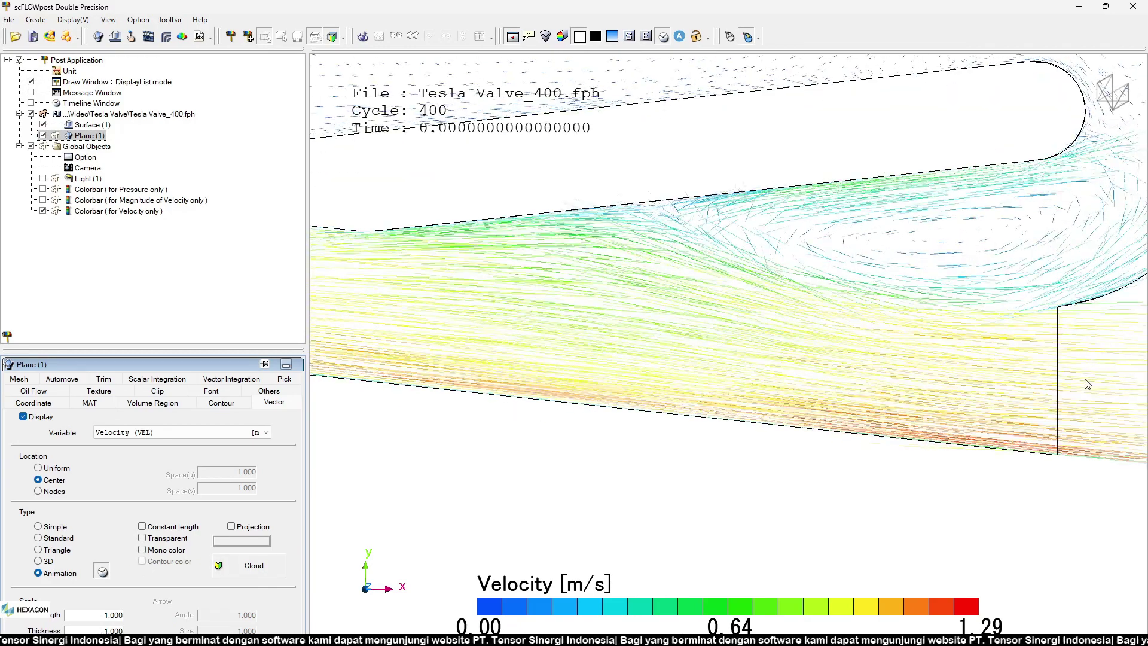
{"action": "scroll", "coordinate": [1091, 385], "scroll_direction": "up", "scroll_amount": 2}
{"action": "scroll", "coordinate": [1091, 385], "scroll_direction": "down", "scroll_amount": 3}
{"action": "scroll", "coordinate": [1094, 377], "scroll_direction": "down", "scroll_amount": 1}
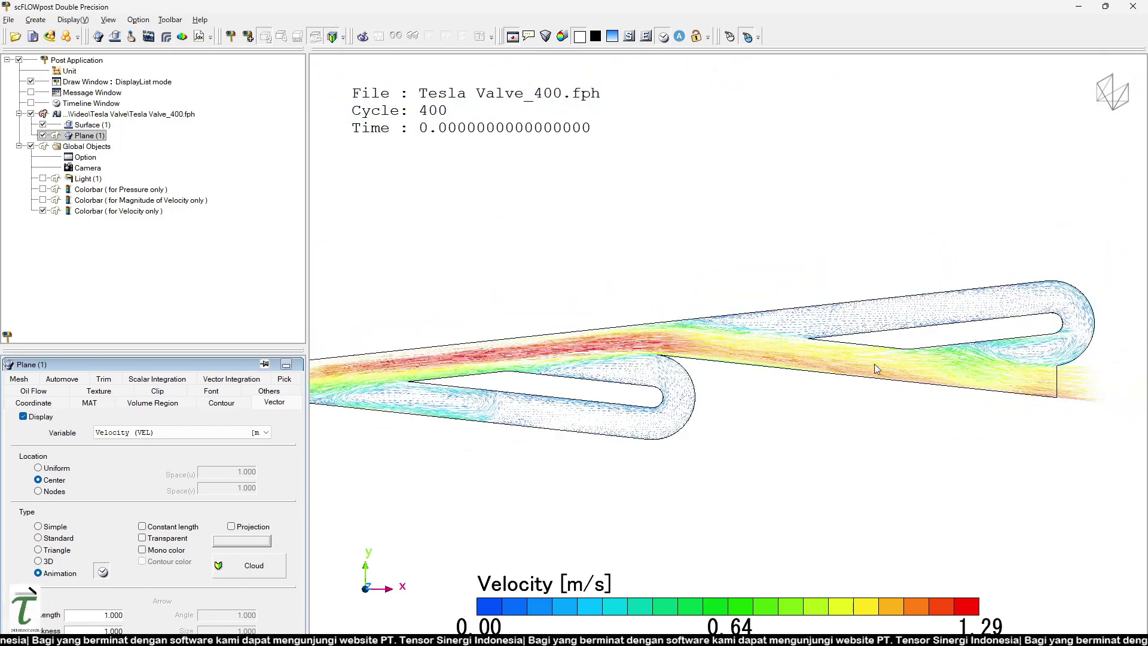
{"action": "scroll", "coordinate": [1016, 376], "scroll_direction": "down", "scroll_amount": 2}
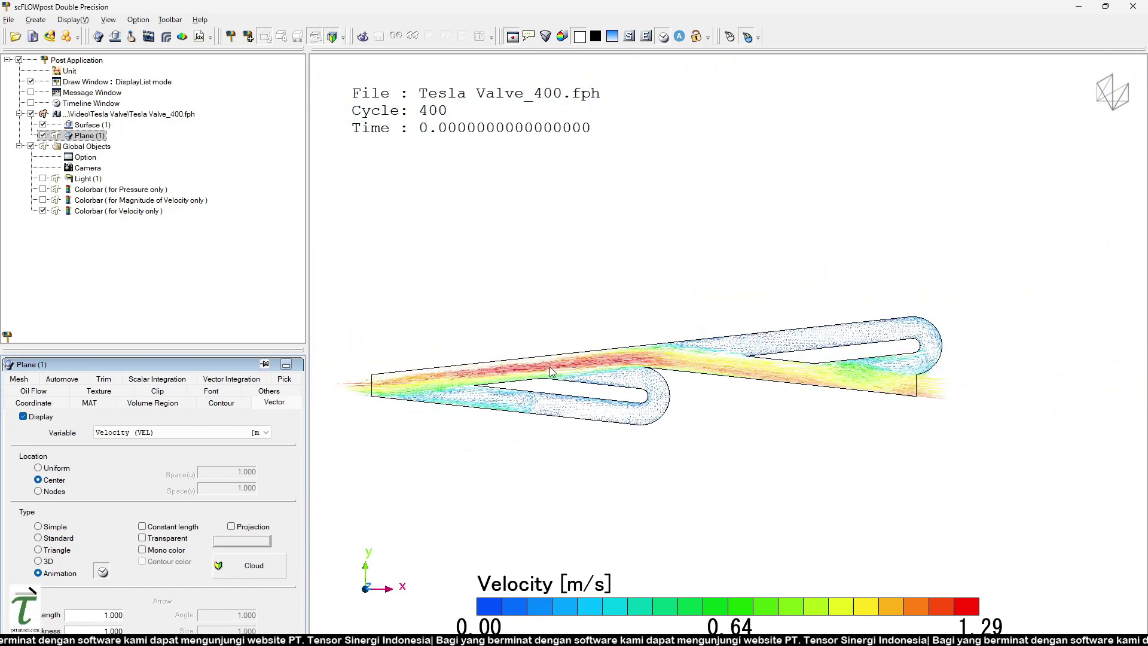
{"action": "scroll", "coordinate": [952, 391], "scroll_direction": "down", "scroll_amount": 1}
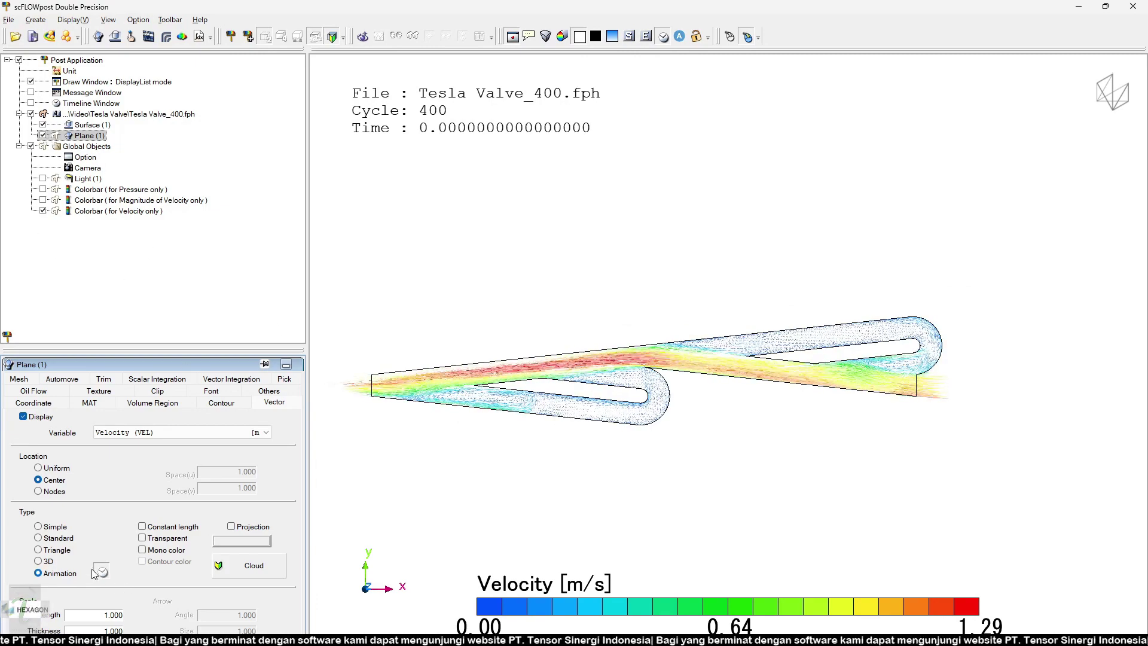
{"action": "scroll", "coordinate": [556, 456], "scroll_direction": "up", "scroll_amount": 3}
{"action": "scroll", "coordinate": [550, 494], "scroll_direction": "down", "scroll_amount": 3}
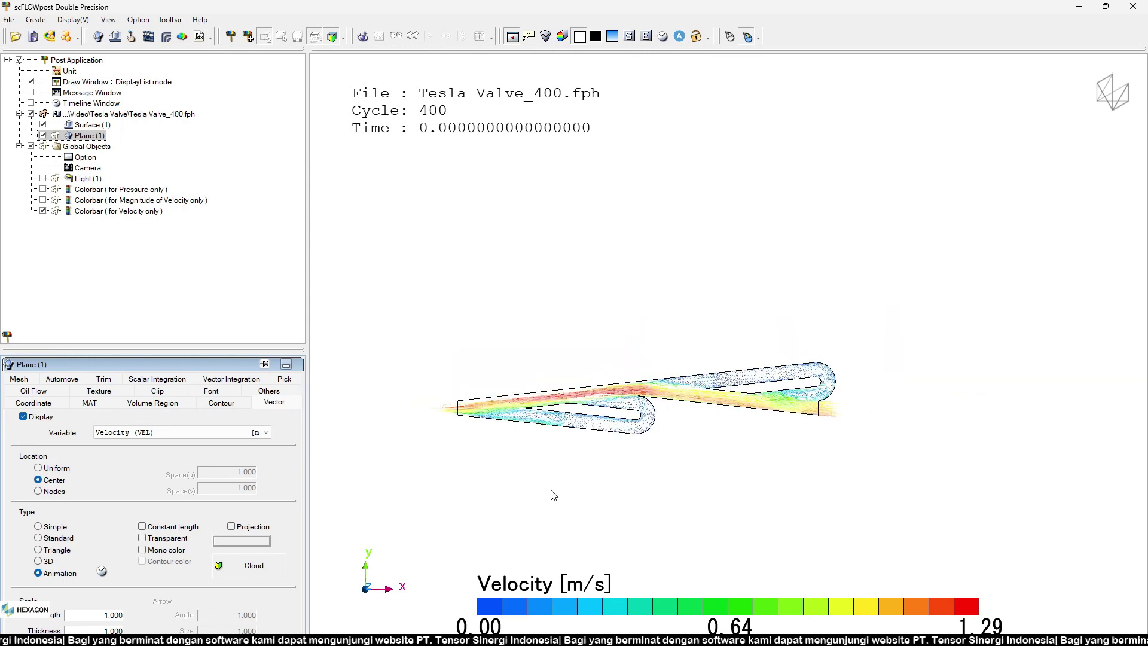
{"action": "scroll", "coordinate": [554, 495], "scroll_direction": "up", "scroll_amount": 2}
{"action": "scroll", "coordinate": [572, 483], "scroll_direction": "down", "scroll_amount": 2}
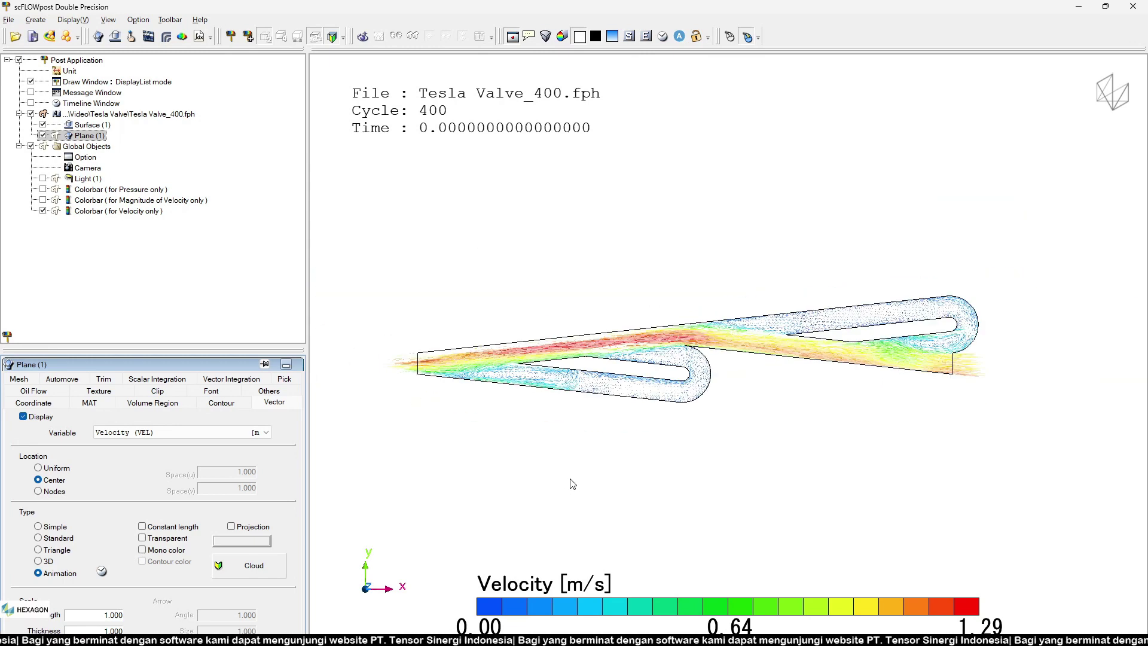
Step: Open Tesla Valve Resistant_400.fph from the Tesla Valve_Resist folder
{"action": "left_click", "coordinate": [15, 36]}
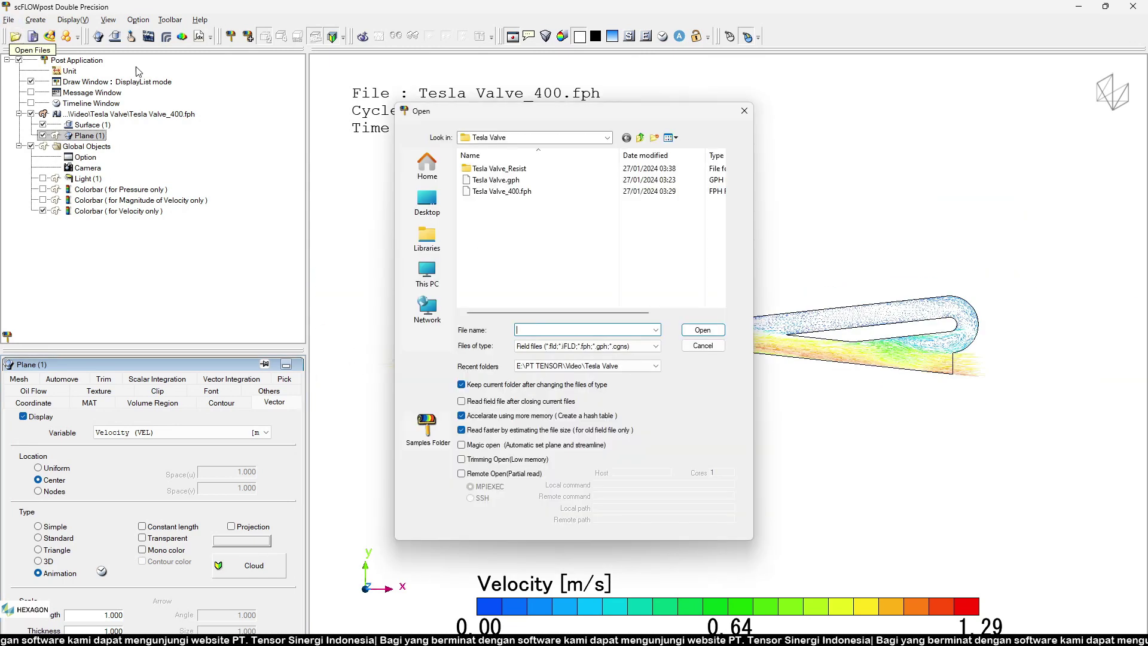
{"action": "double_click", "coordinate": [586, 171]}
{"action": "left_click", "coordinate": [570, 181]}
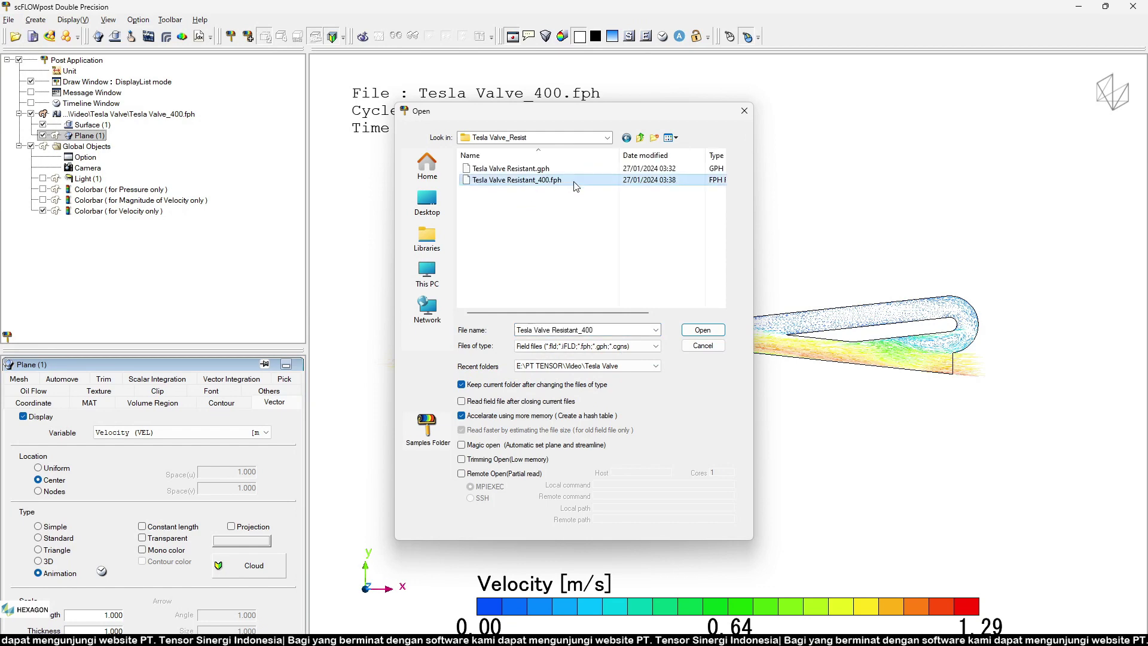
{"action": "left_click", "coordinate": [701, 330]}
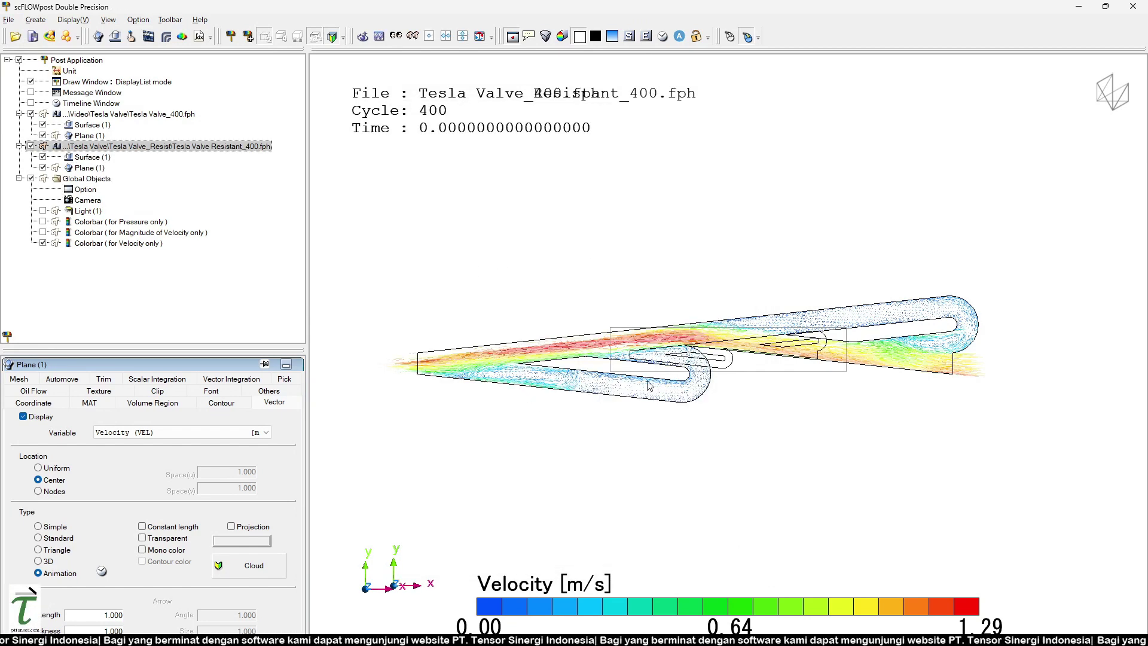
Step: Move the resistant valve model above the forward valve and flip it around
{"action": "mouse_move", "coordinate": [649, 385]}
{"action": "left_mouse_down"}
{"action": "mouse_move", "coordinate": [721, 348]}
{"action": "mouse_move", "coordinate": [687, 530]}
{"action": "mouse_move", "coordinate": [671, 206]}
{"action": "mouse_move", "coordinate": [688, 210]}
{"action": "left_mouse_up"}
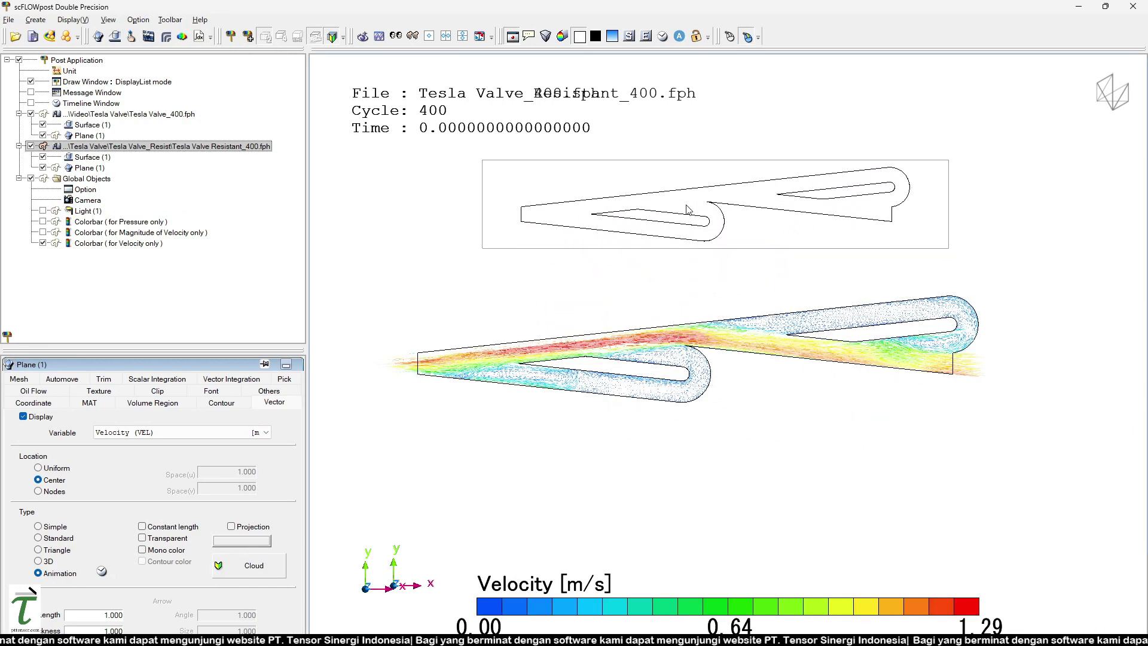
{"action": "scroll", "coordinate": [863, 190], "scroll_direction": "up", "scroll_amount": 3}
{"action": "scroll", "coordinate": [875, 256], "scroll_direction": "down", "scroll_amount": 1}
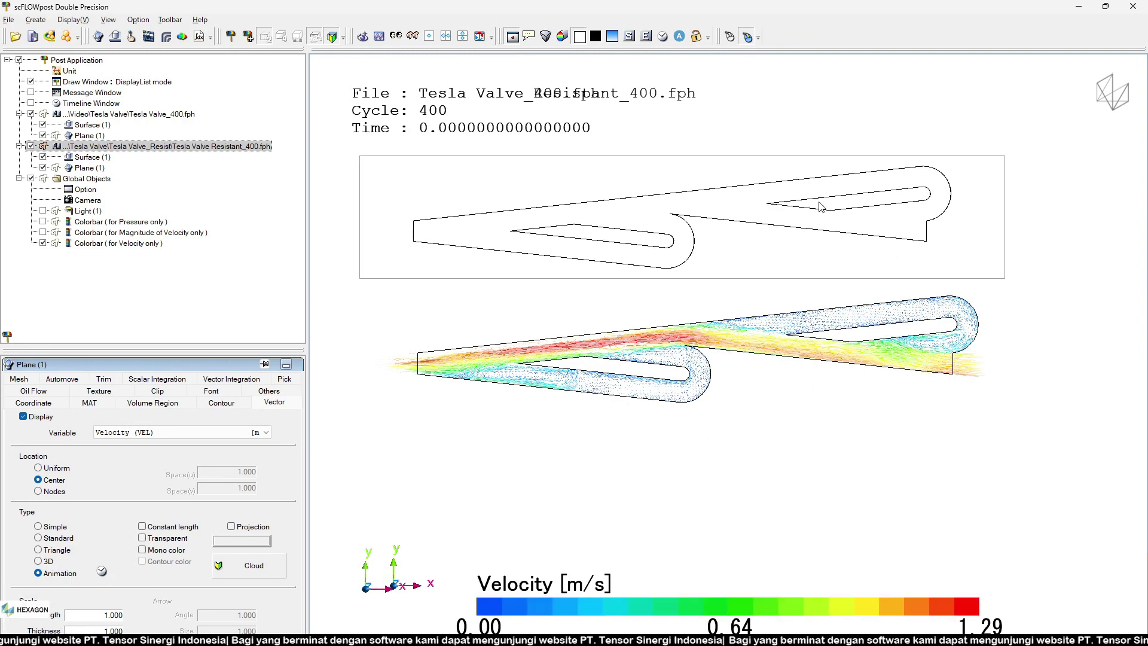
{"action": "left_click_drag", "start_coordinate": [820, 206], "coordinate": [863, 206]}
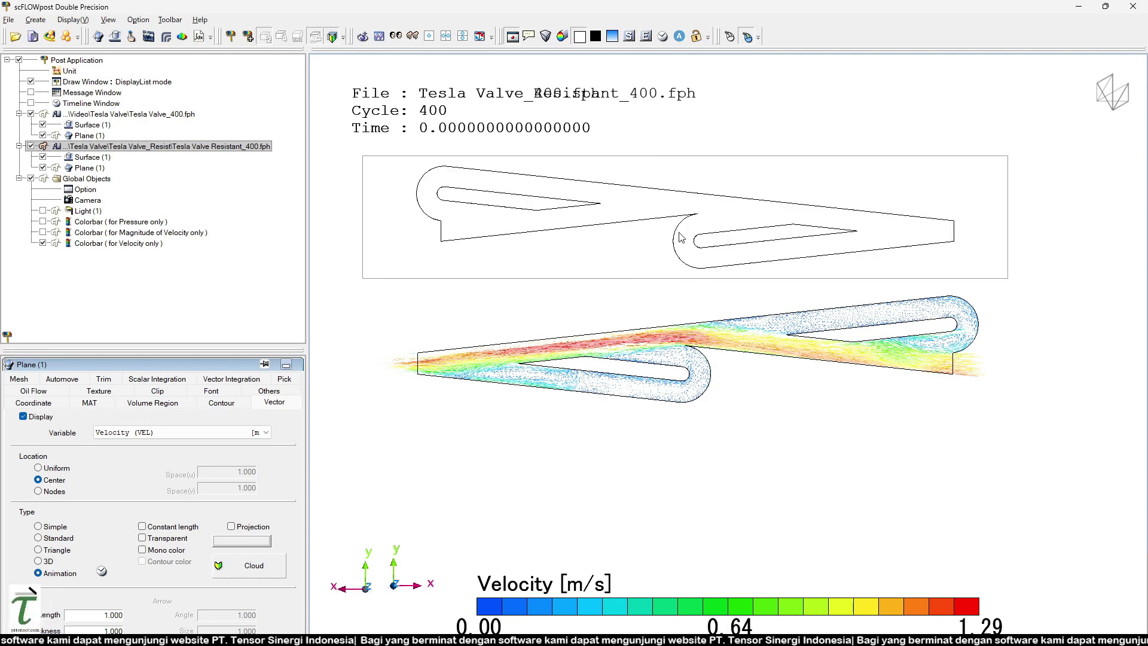
Step: Tilt and fine-tune the resistant valve's orientation and placement above the forward valve
{"action": "key", "text": "alt+z"}
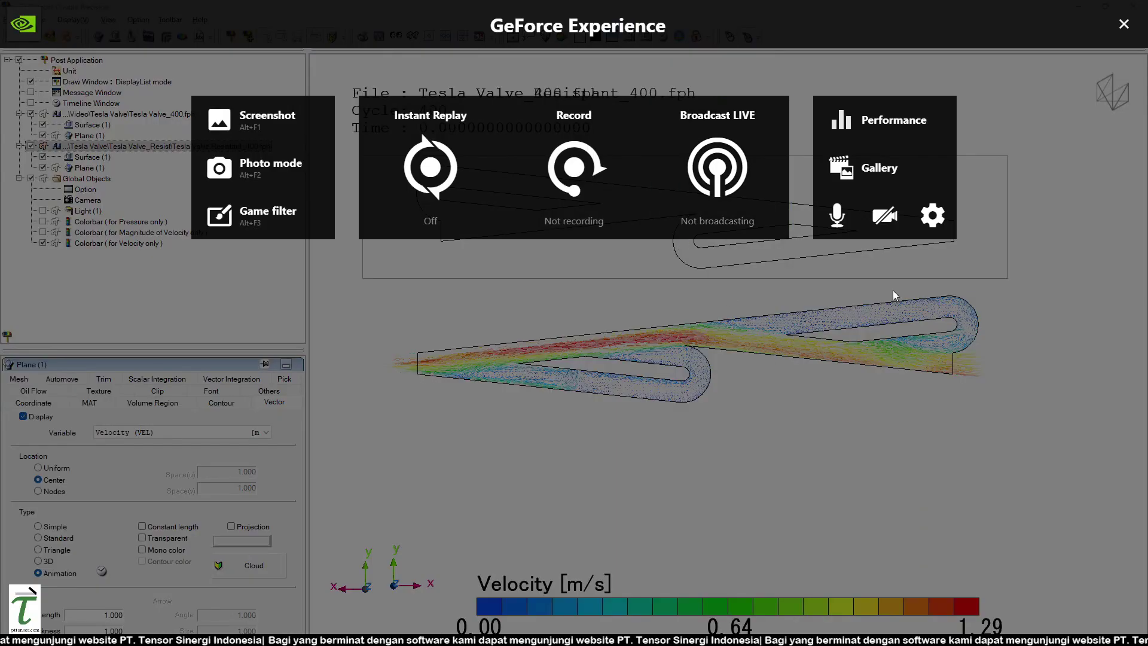
{"action": "left_click", "coordinate": [1125, 24]}
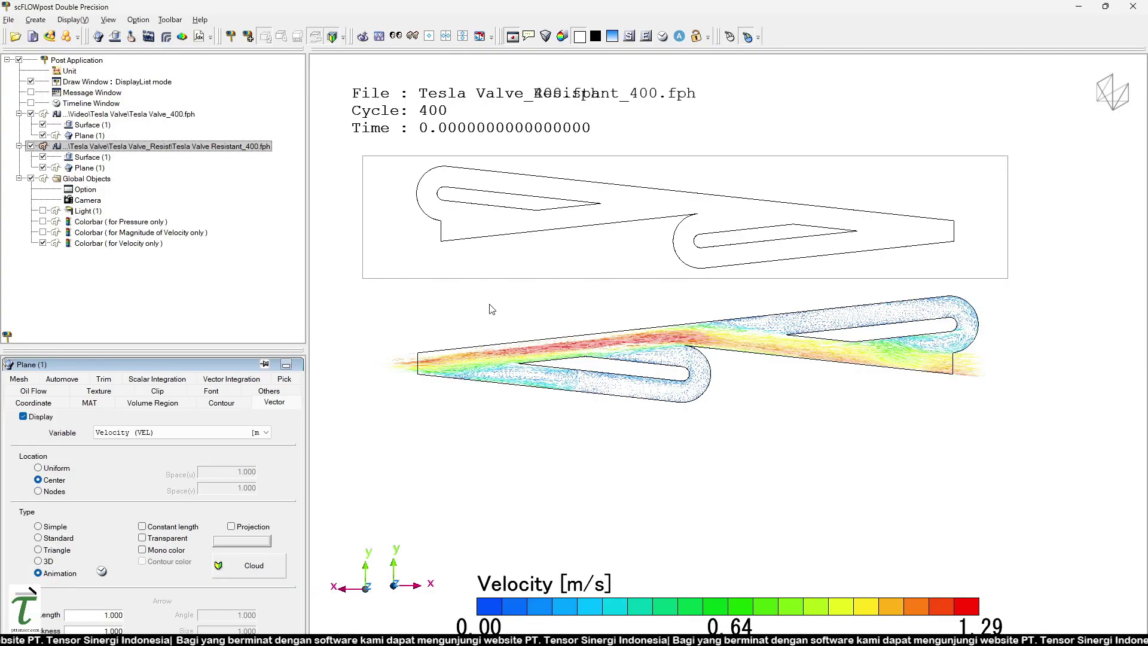
{"action": "mouse_move", "coordinate": [606, 254]}
{"action": "left_mouse_down"}
{"action": "mouse_move", "coordinate": [844, 267]}
{"action": "mouse_move", "coordinate": [808, 251]}
{"action": "left_mouse_up"}
{"action": "left_click_drag", "start_coordinate": [987, 218], "coordinate": [973, 205]}
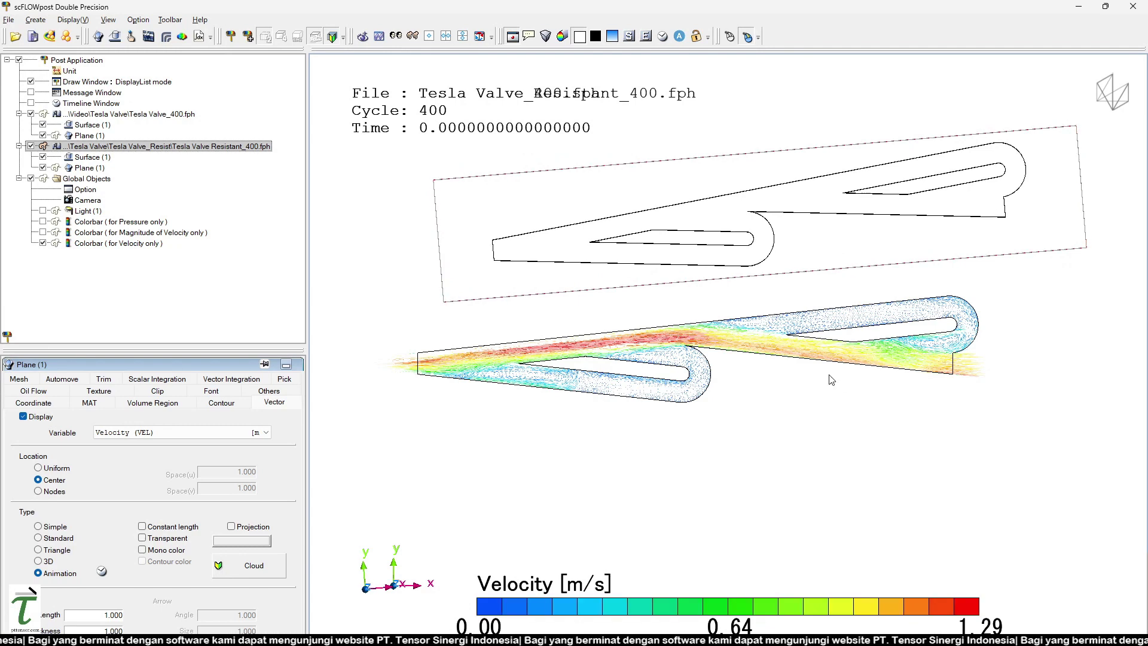
{"action": "left_click_drag", "start_coordinate": [831, 379], "coordinate": [804, 357]}
{"action": "mouse_move", "coordinate": [890, 217]}
{"action": "left_mouse_down"}
{"action": "mouse_move", "coordinate": [911, 215]}
{"action": "mouse_move", "coordinate": [794, 240]}
{"action": "left_mouse_up"}
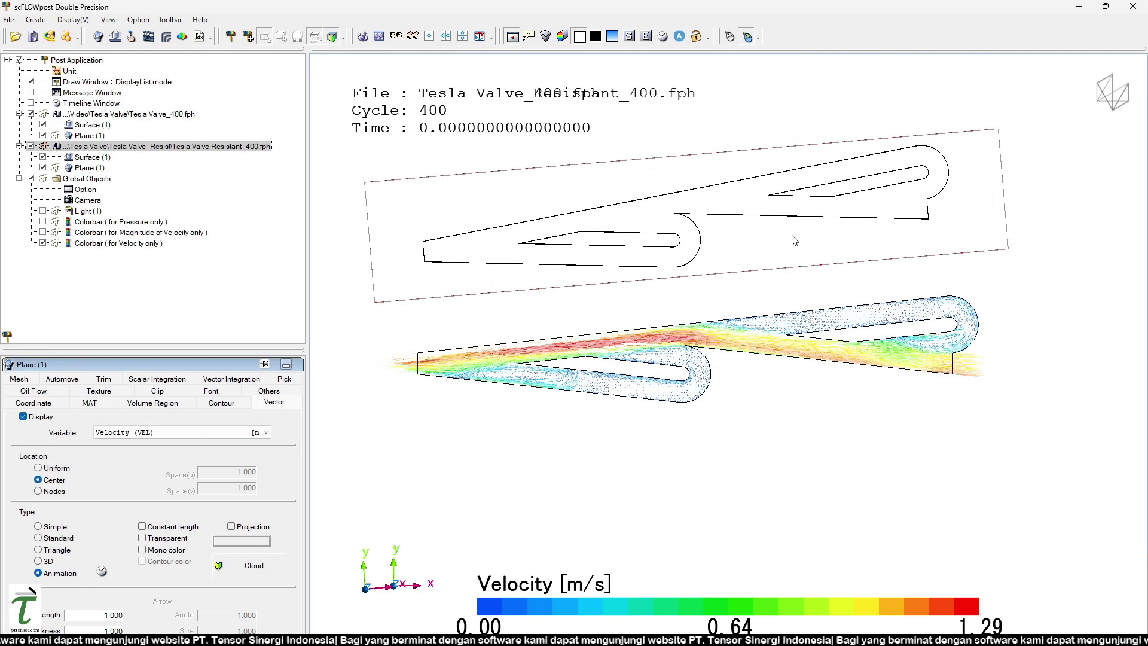
Step: Turn on animated velocity vectors for the Resistant file's Plane (1), widening the scale to 0.00–2.18 m/s
{"action": "left_click", "coordinate": [85, 168]}
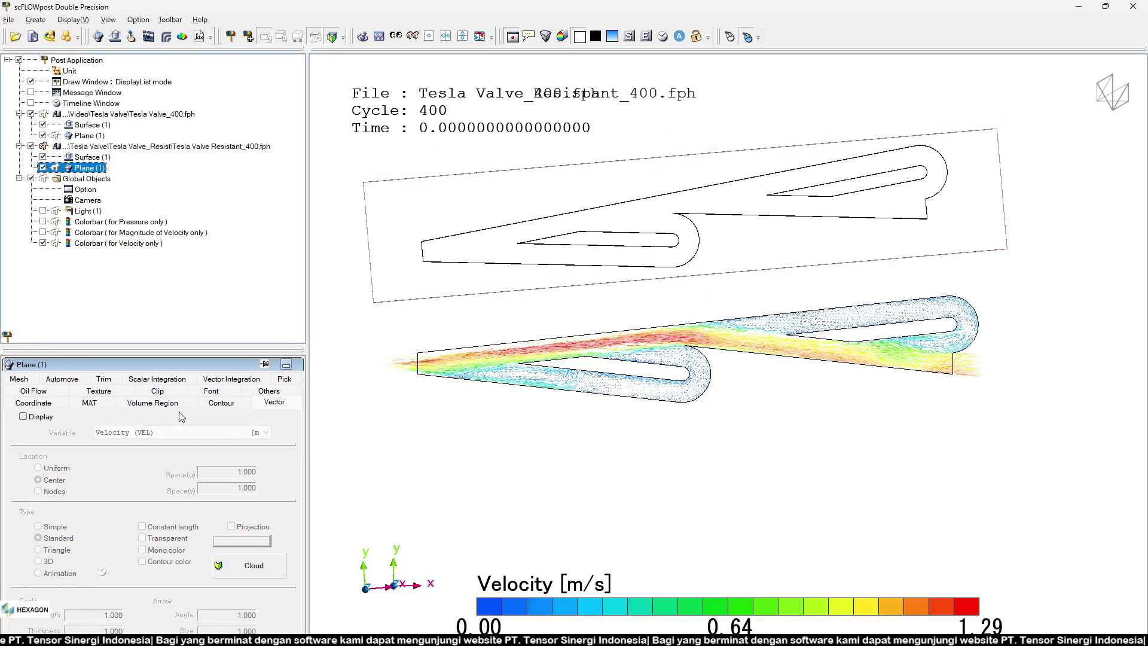
{"action": "left_click", "coordinate": [219, 404]}
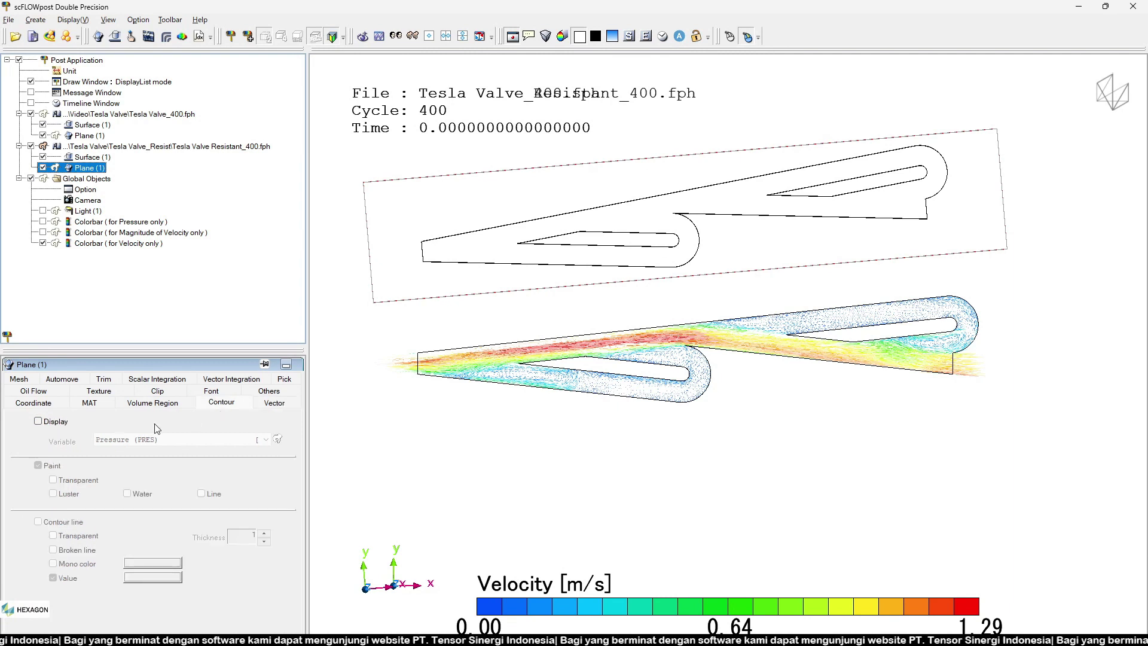
{"action": "left_click", "coordinate": [275, 404]}
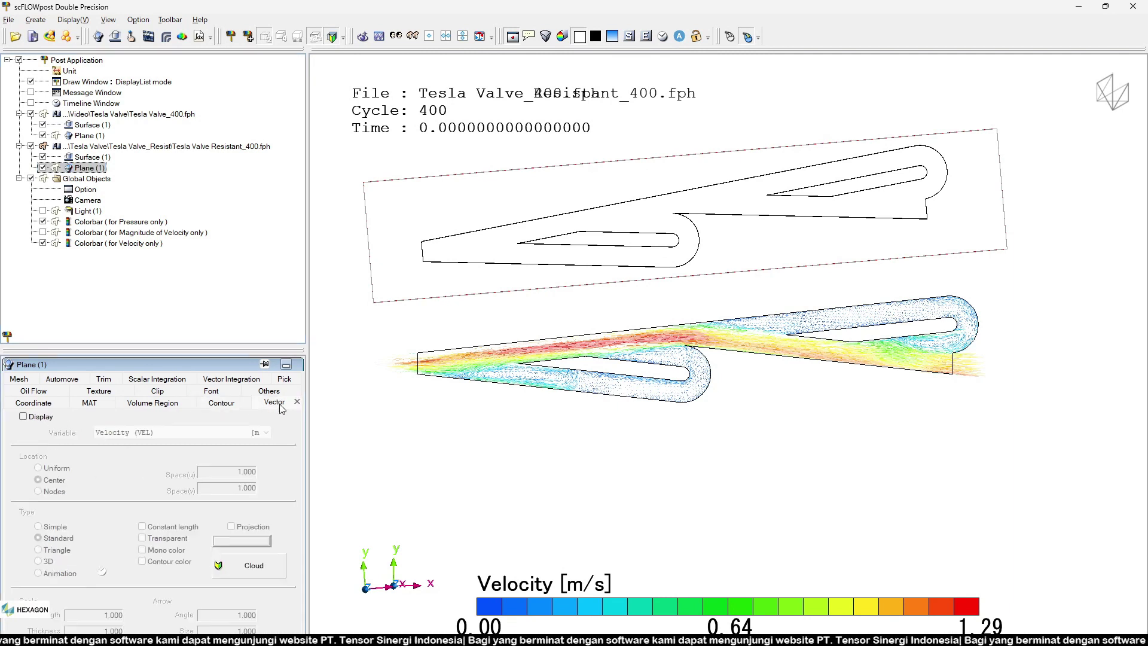
{"action": "left_click", "coordinate": [41, 417]}
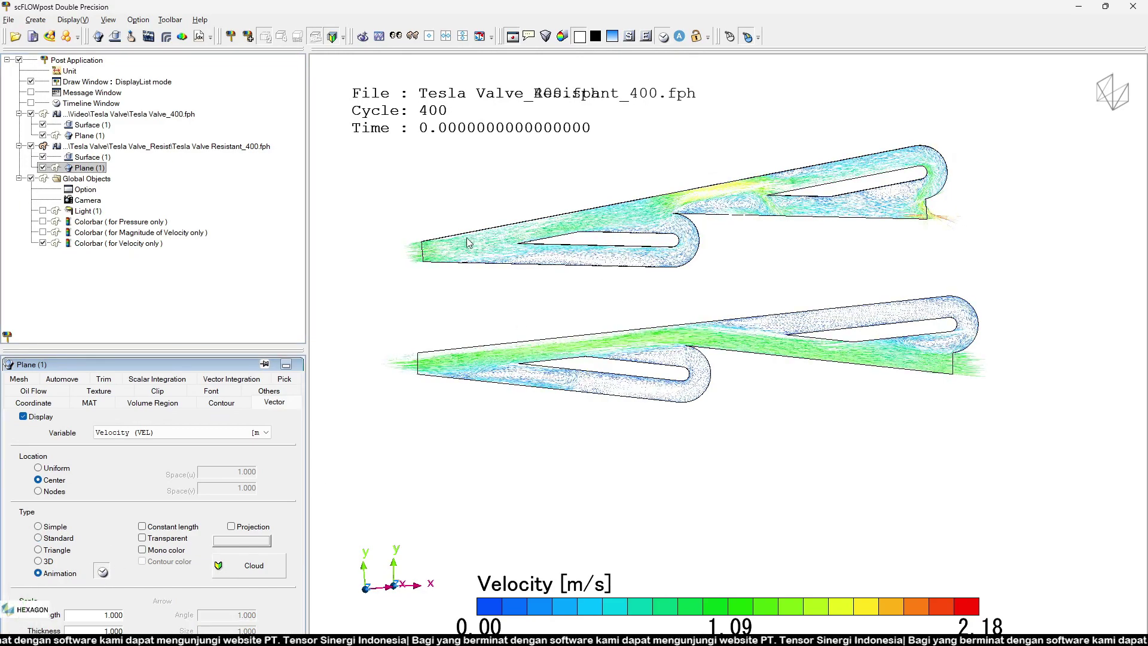
Step: Rotate and align the resistant valve plot to match the forward valve
{"action": "left_click_drag", "start_coordinate": [468, 242], "coordinate": [550, 261]}
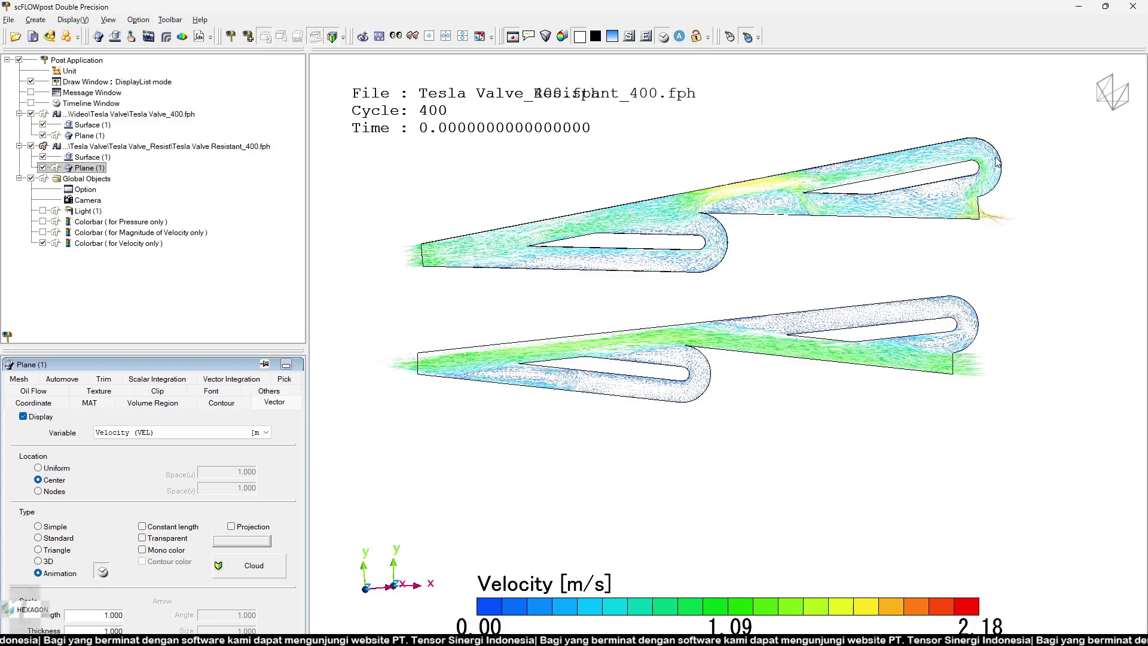
{"action": "left_click_drag", "start_coordinate": [997, 161], "coordinate": [702, 229]}
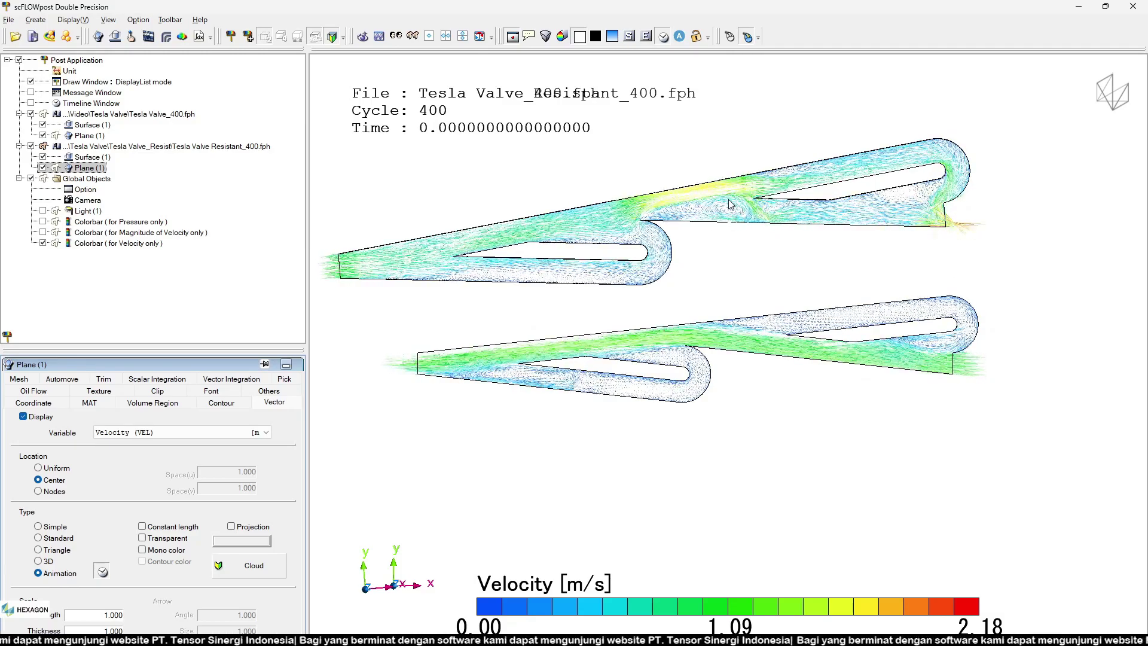
{"action": "mouse_move", "coordinate": [825, 239]}
{"action": "left_mouse_down"}
{"action": "mouse_move", "coordinate": [699, 246]}
{"action": "mouse_move", "coordinate": [709, 242]}
{"action": "left_mouse_up"}
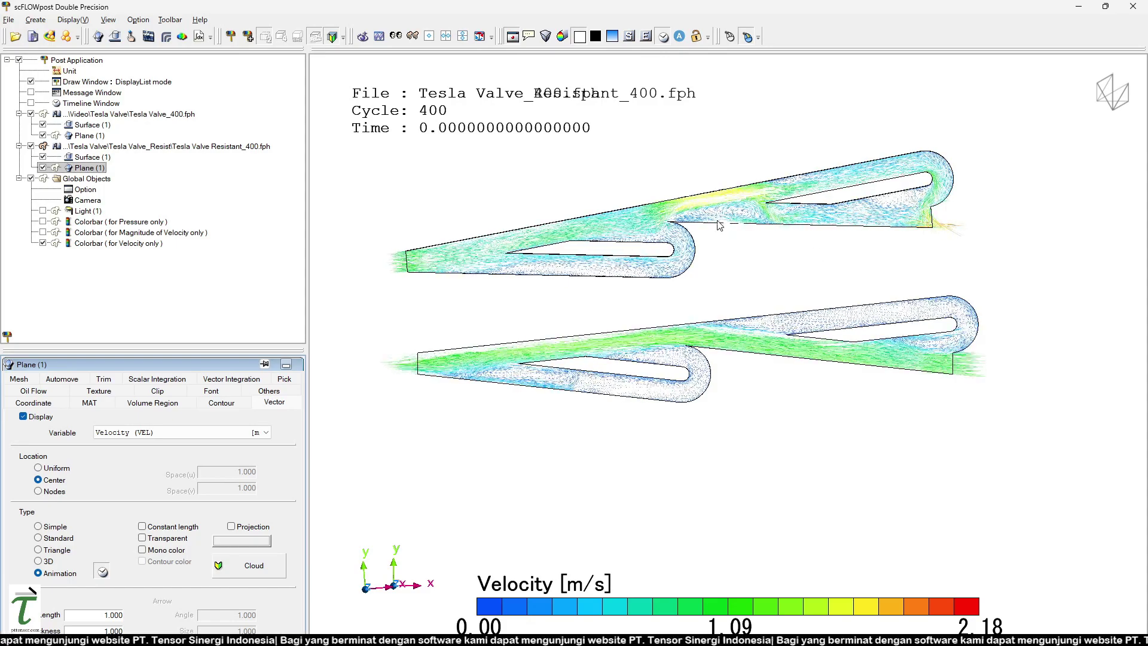
{"action": "mouse_move", "coordinate": [749, 253]}
{"action": "left_mouse_down"}
{"action": "mouse_move", "coordinate": [531, 264]}
{"action": "mouse_move", "coordinate": [670, 247]}
{"action": "mouse_move", "coordinate": [688, 229]}
{"action": "left_mouse_up"}
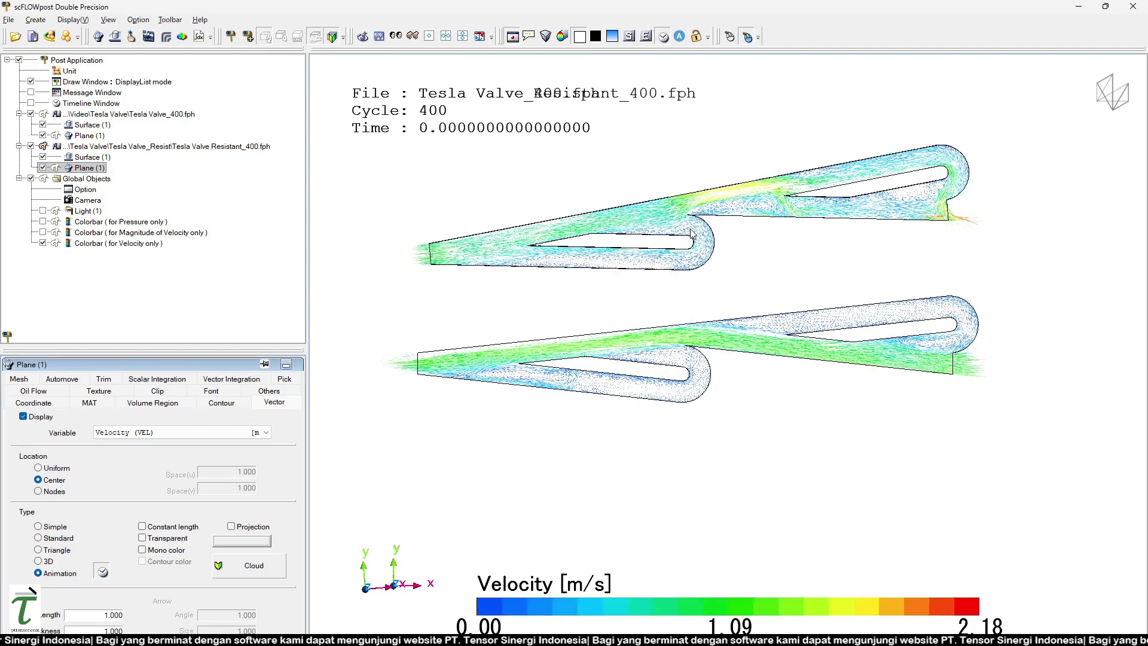
Step: Move the Tesla Valve_400 plot further down and set a black background
{"action": "left_click", "coordinate": [152, 115]}
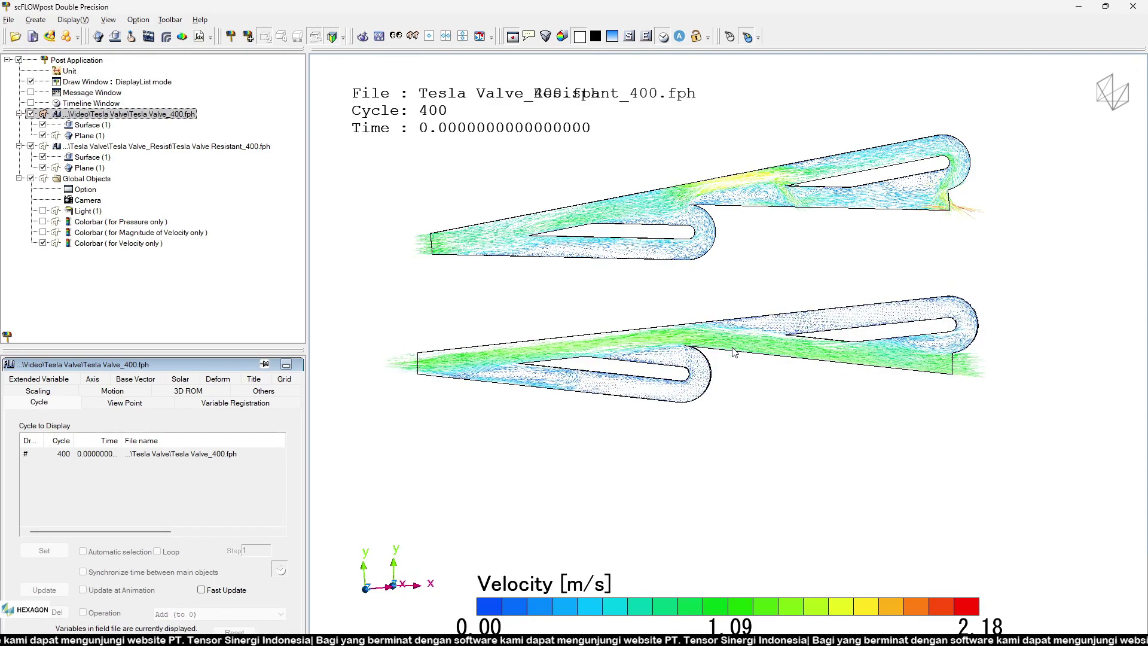
{"action": "left_click_drag", "start_coordinate": [734, 351], "coordinate": [754, 412]}
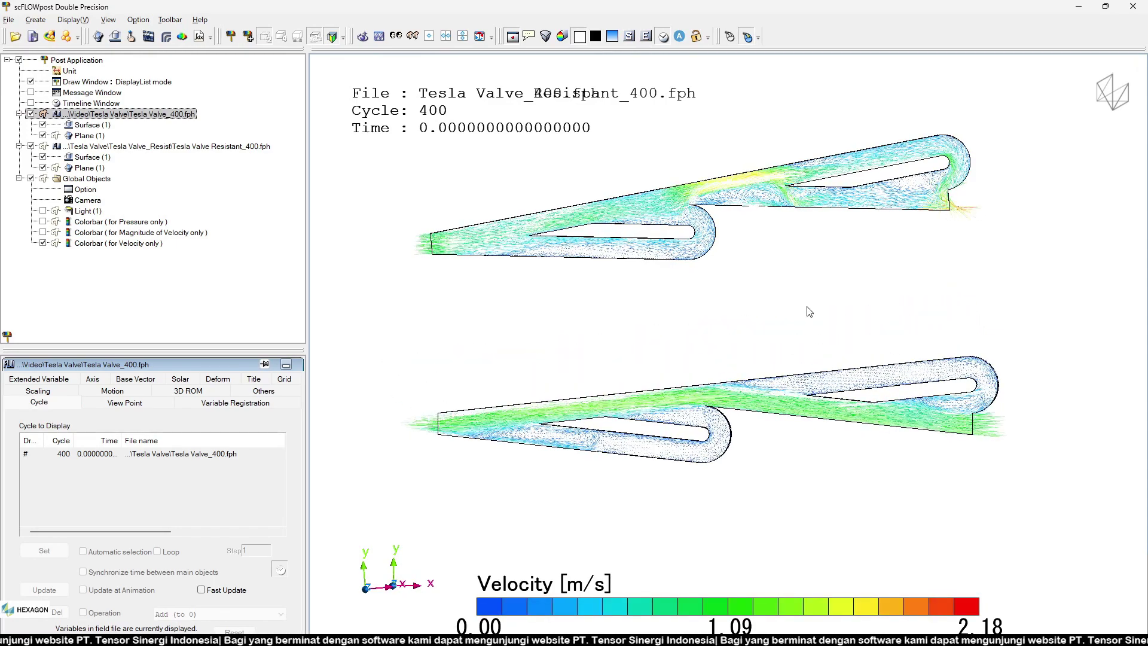
{"action": "left_click", "coordinate": [595, 37]}
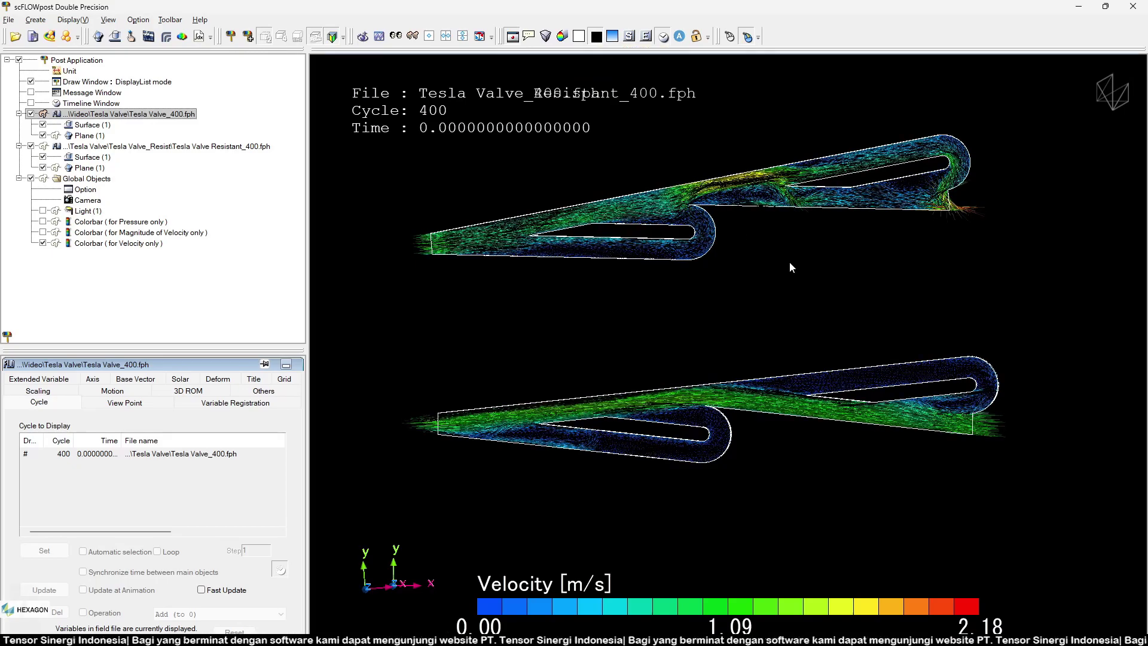
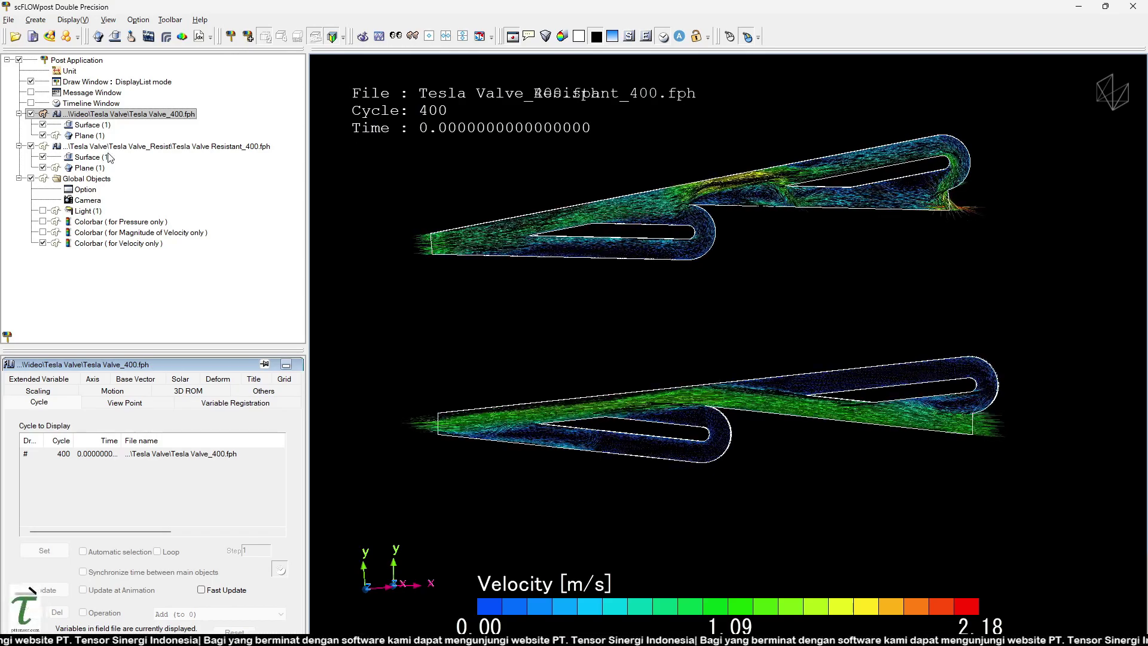
Step: Hide the resistant-direction results and briefly preview photorealistic camera rendering, then switch it off
{"action": "left_click", "coordinate": [226, 156]}
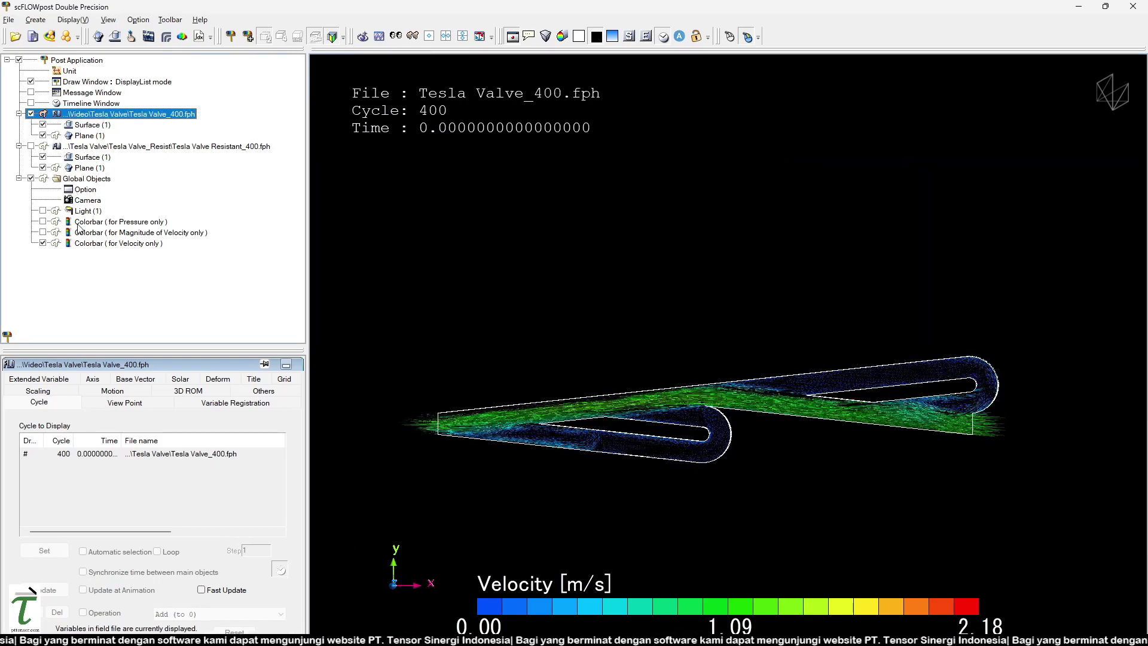
{"action": "left_click", "coordinate": [88, 200]}
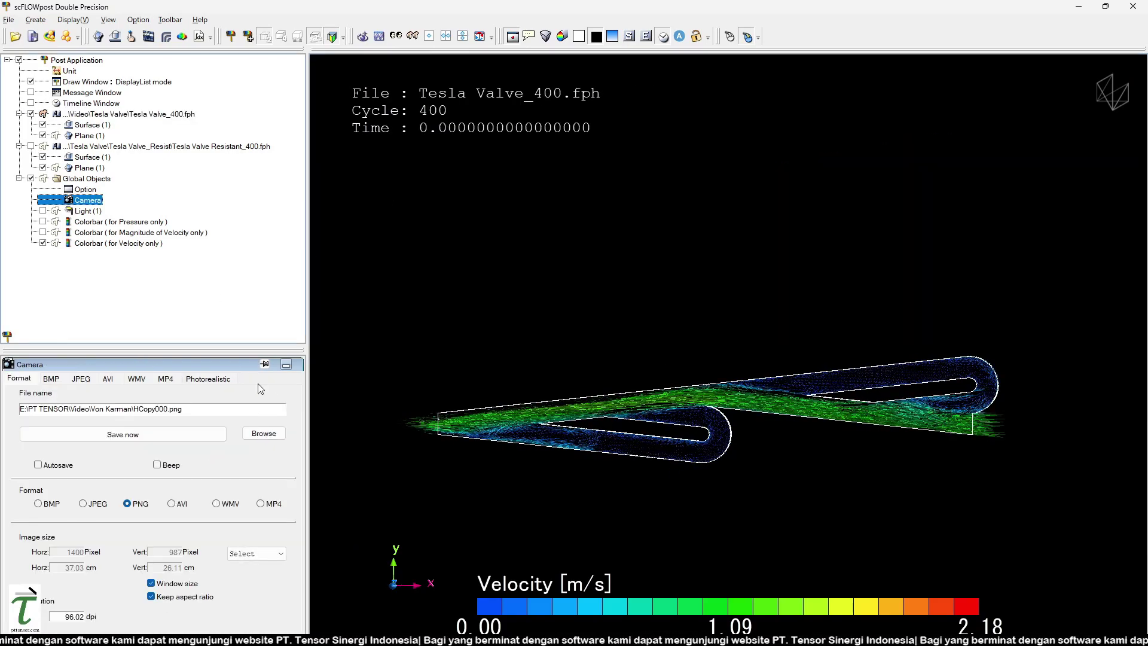
{"action": "left_click", "coordinate": [208, 378]}
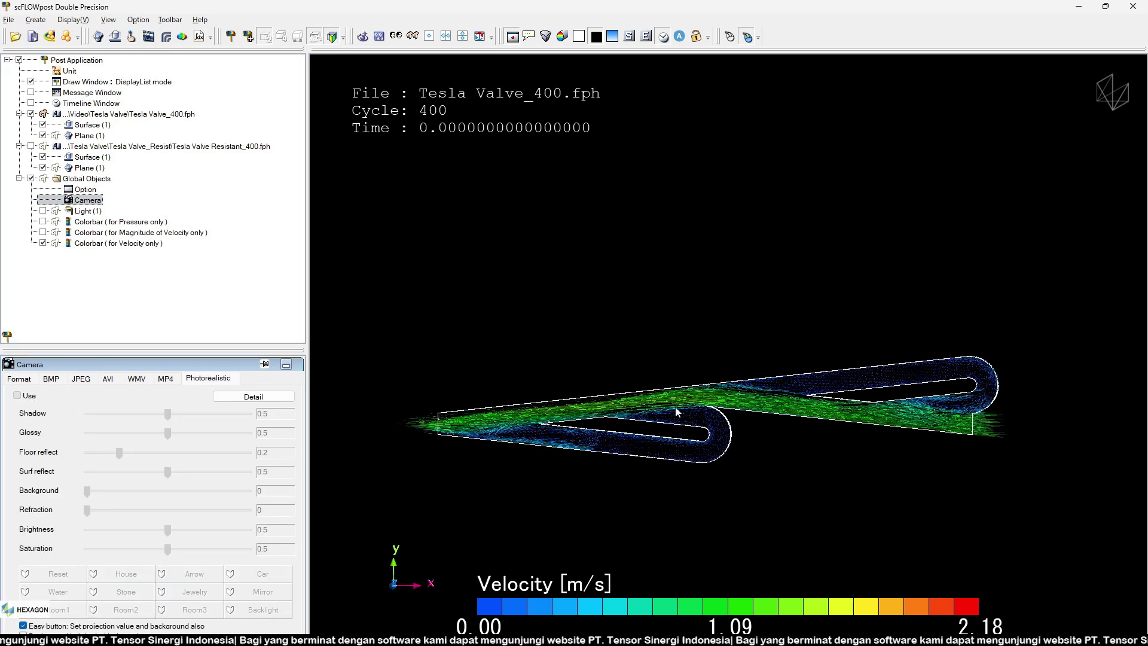
{"action": "key", "text": "space"}
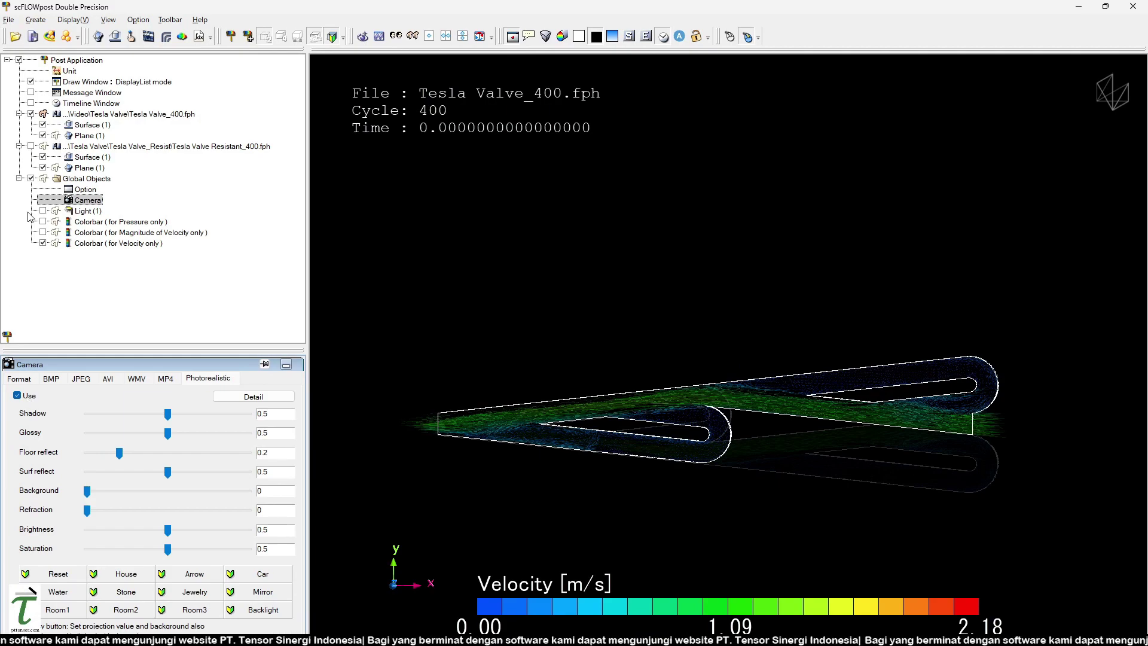
{"action": "key", "text": "space"}
Step: Colour the resistant valve's Surface (1) contour by Magnitude of Velocity (VELV)
{"action": "left_click", "coordinate": [94, 157]}
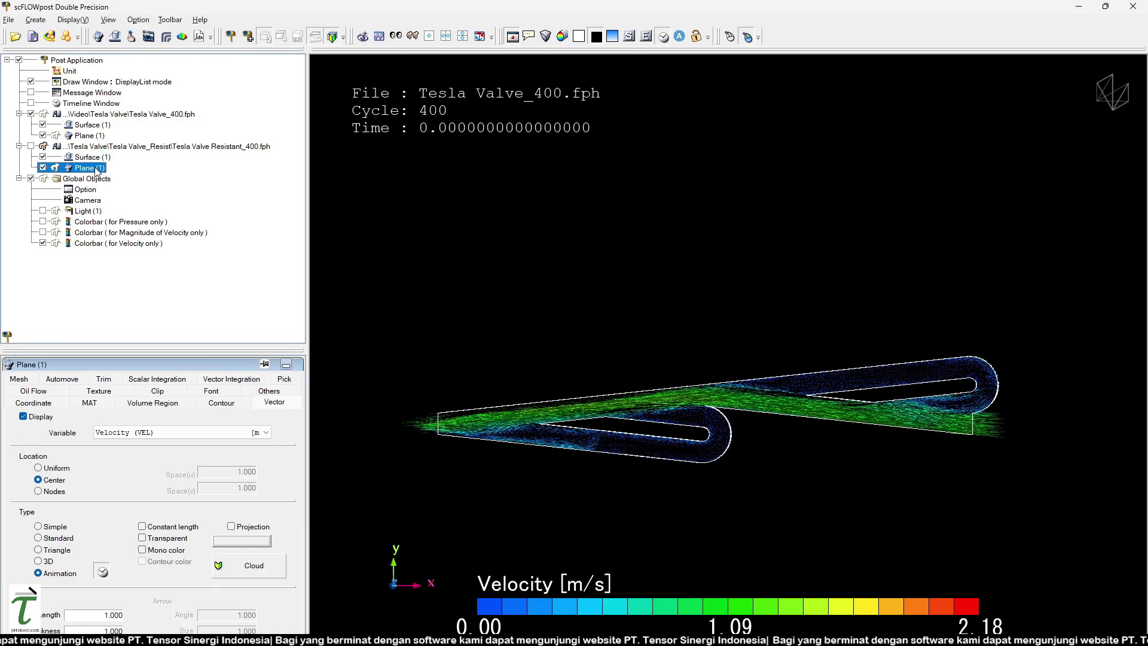
{"action": "left_click", "coordinate": [218, 402]}
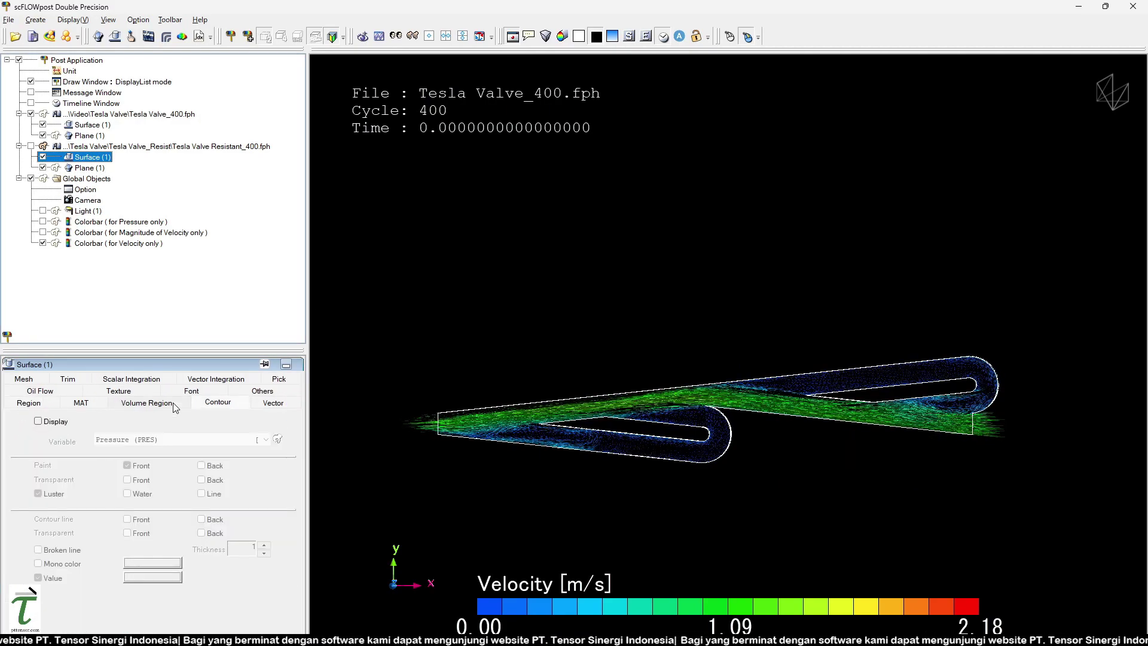
{"action": "left_click", "coordinate": [65, 422]}
{"action": "left_click", "coordinate": [138, 442]}
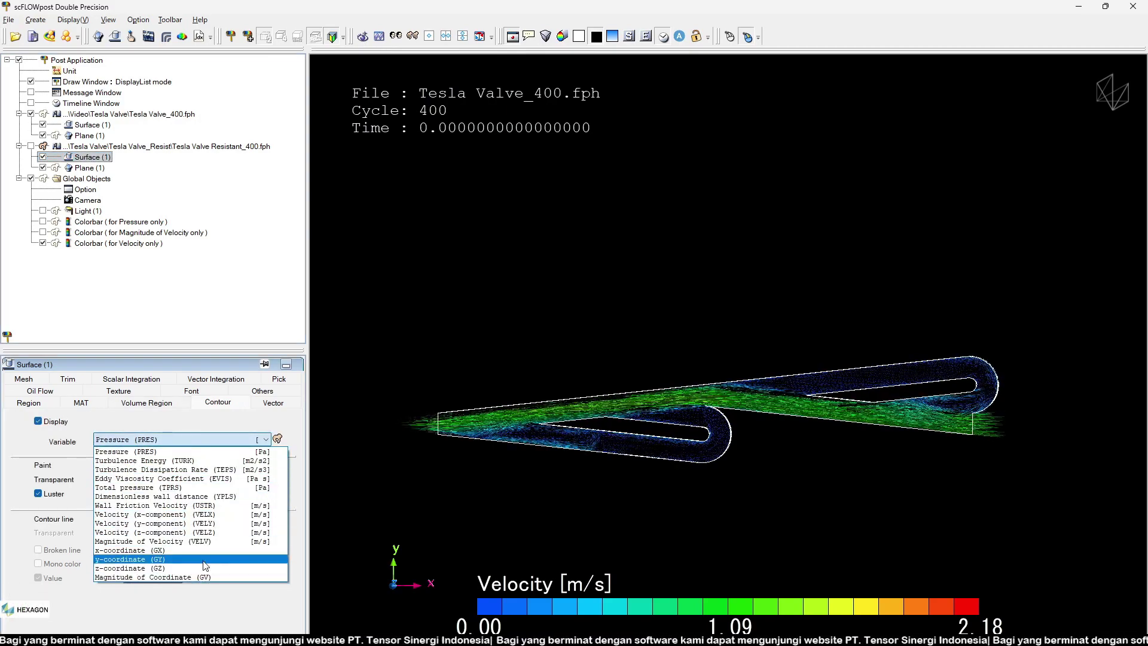
{"action": "left_click", "coordinate": [218, 541]}
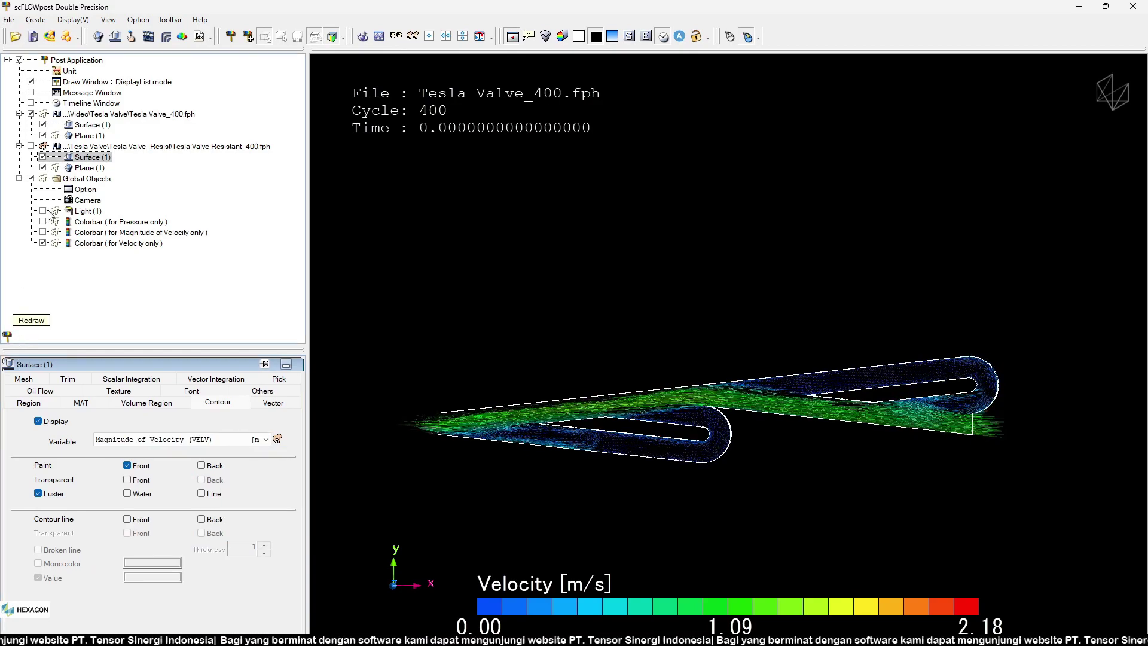
Step: Colour the Tesla Valve_400 surface by Magnitude of Velocity and tilt it into an oblique 3-D view
{"action": "left_click", "coordinate": [88, 125]}
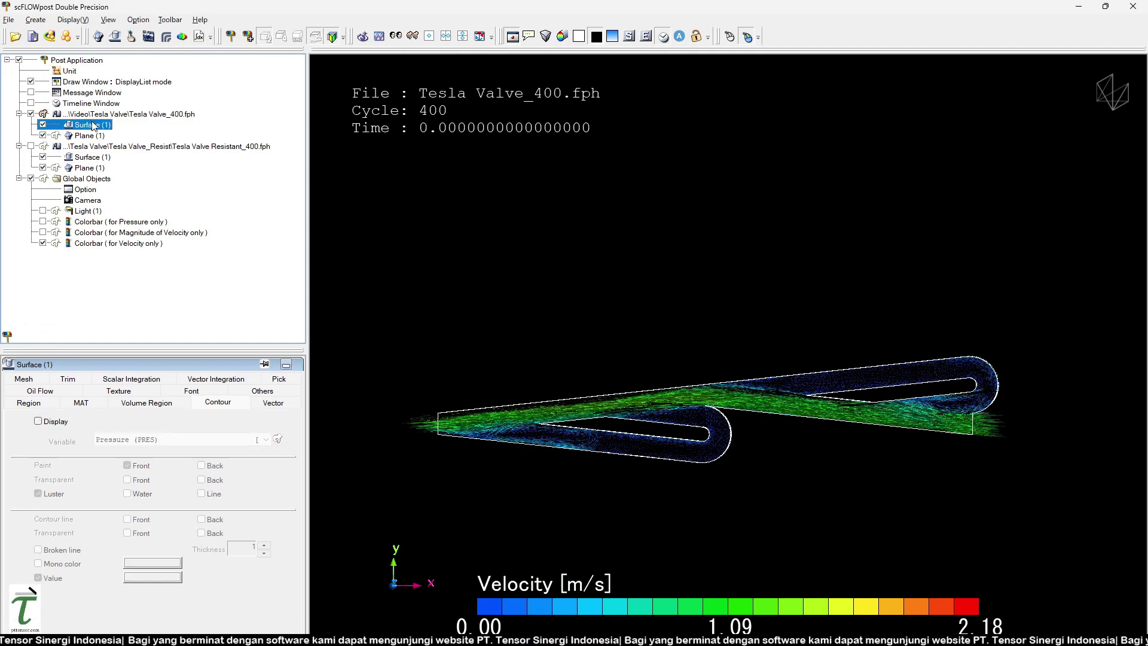
{"action": "left_click", "coordinate": [82, 422]}
{"action": "left_click", "coordinate": [131, 438]}
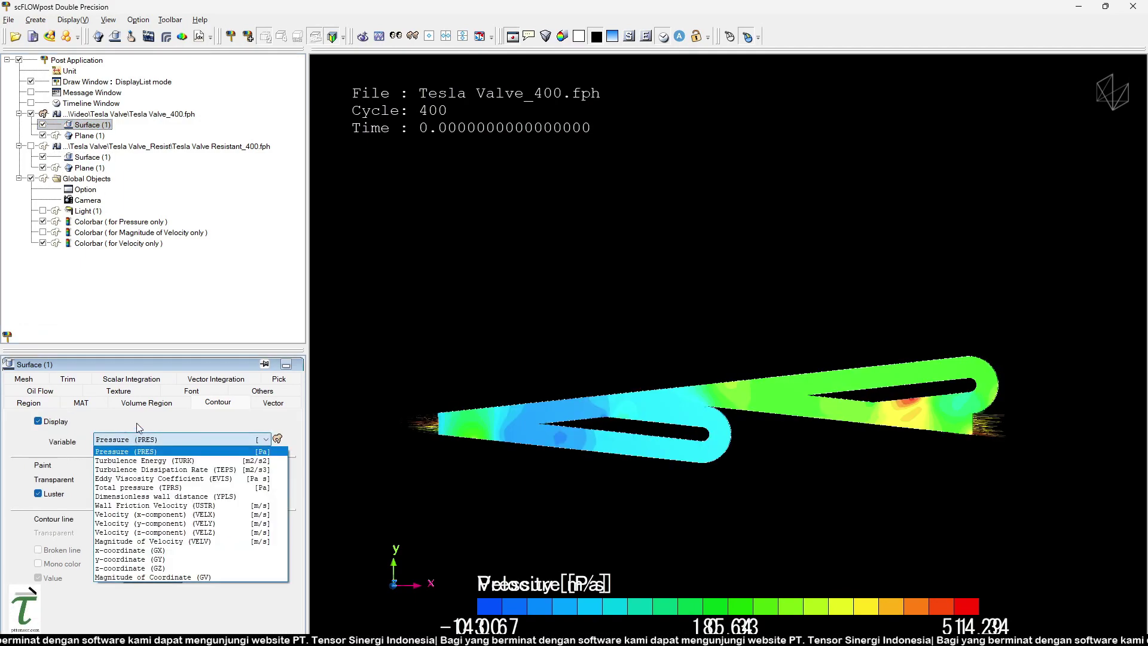
{"action": "left_click", "coordinate": [260, 541]}
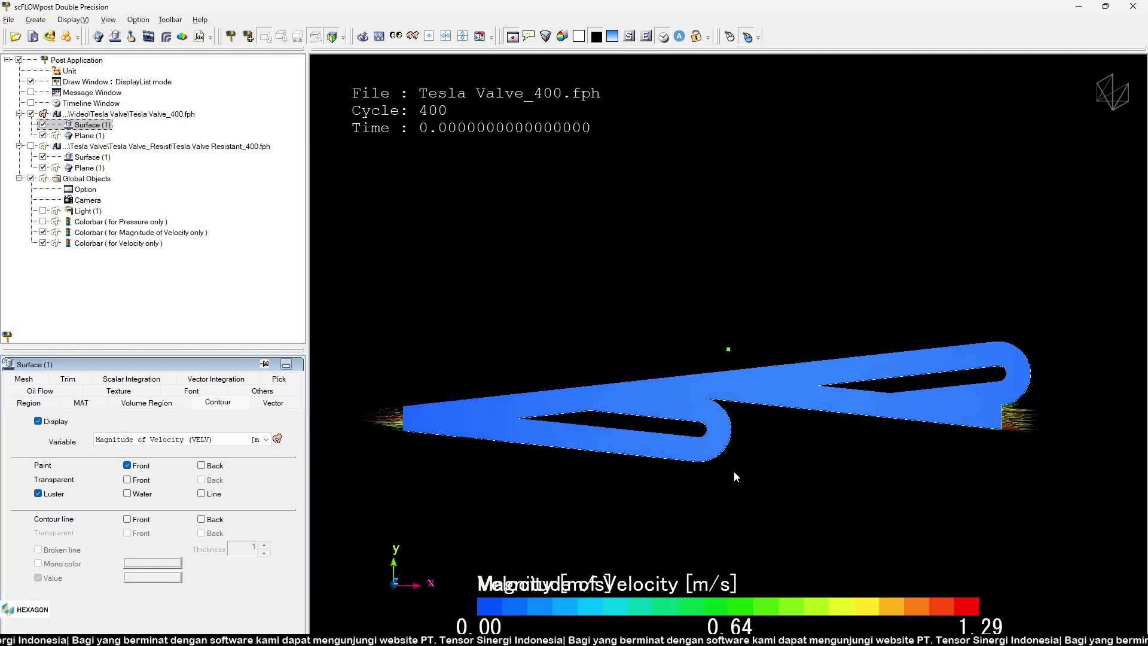
{"action": "left_click_drag", "start_coordinate": [733, 471], "coordinate": [800, 385]}
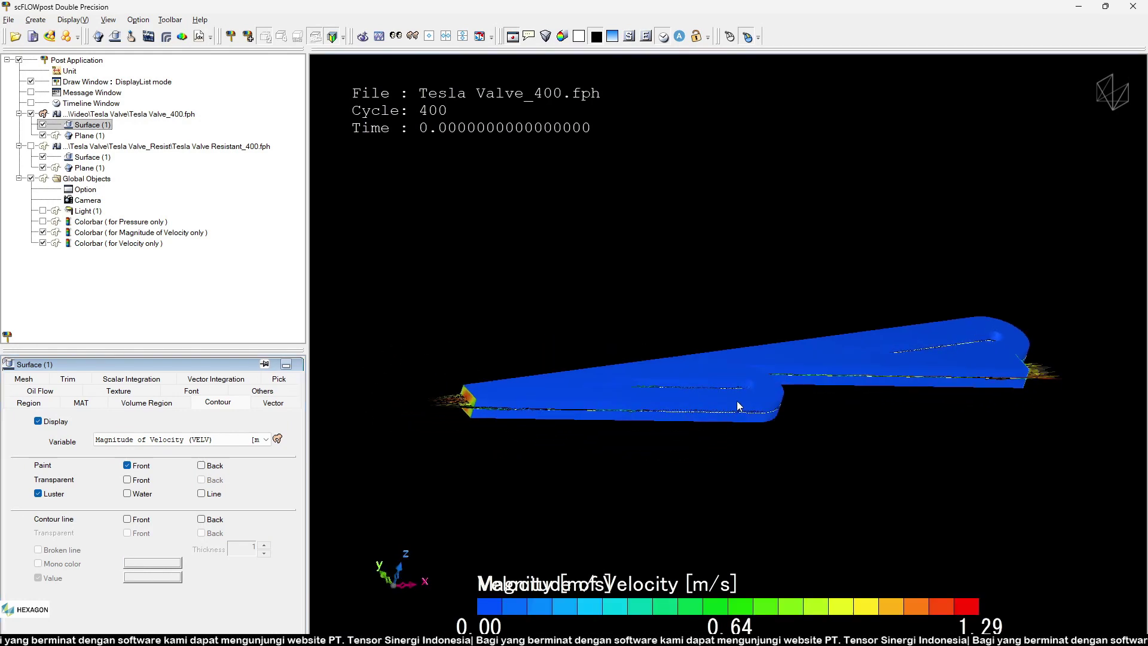
{"action": "scroll", "coordinate": [789, 395], "scroll_direction": "up", "scroll_amount": 2}
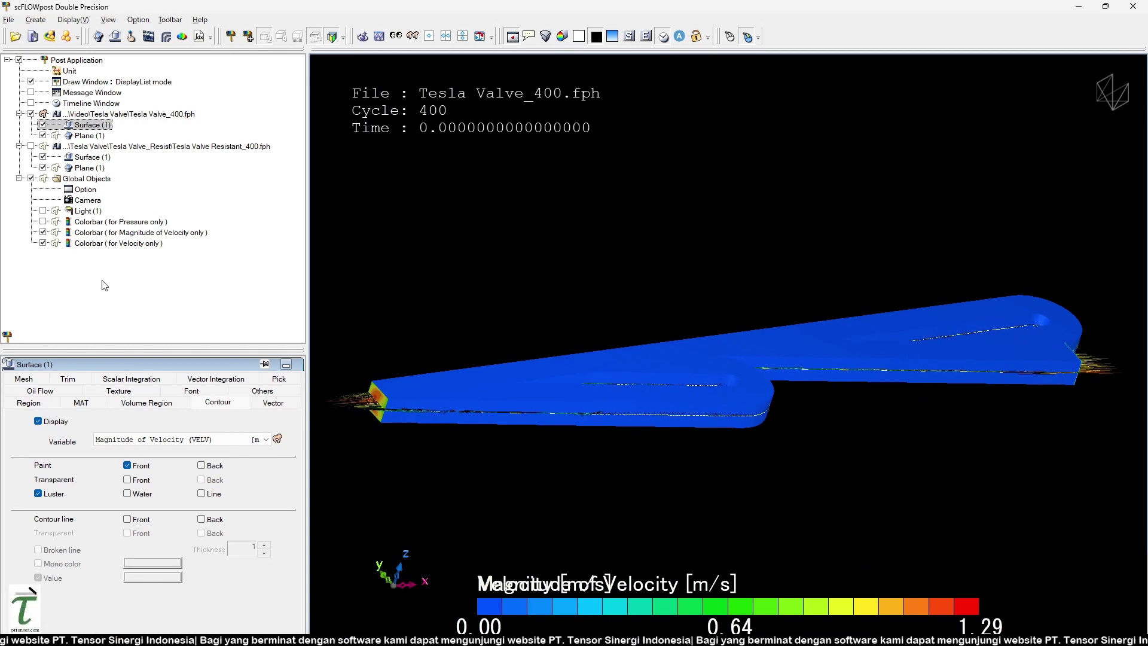
Step: Hide the valve surface to reveal the flow and toggle the vector plot off and on
{"action": "left_click", "coordinate": [42, 124]}
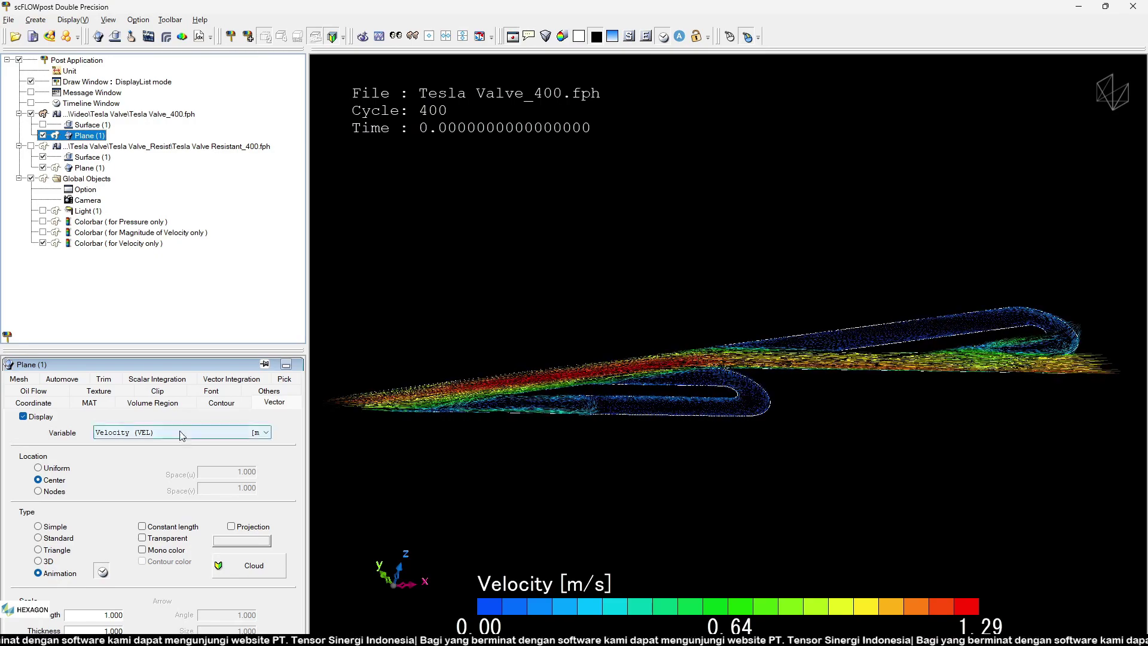
{"action": "left_click", "coordinate": [220, 402]}
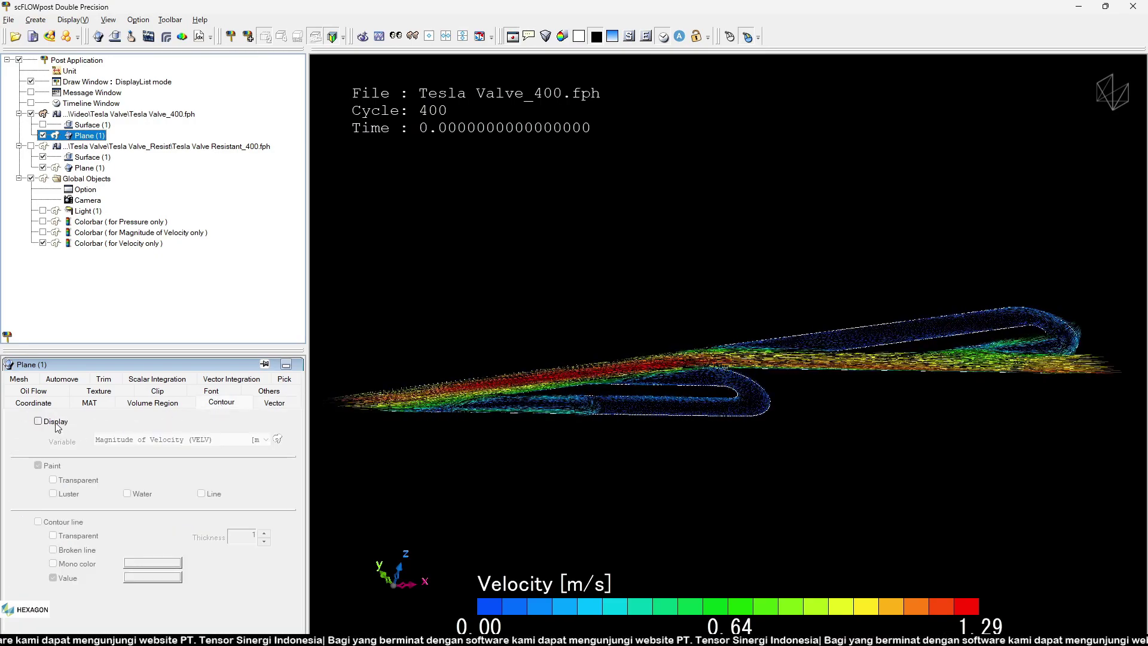
{"action": "left_click", "coordinate": [100, 114]}
{"action": "left_click", "coordinate": [43, 135]}
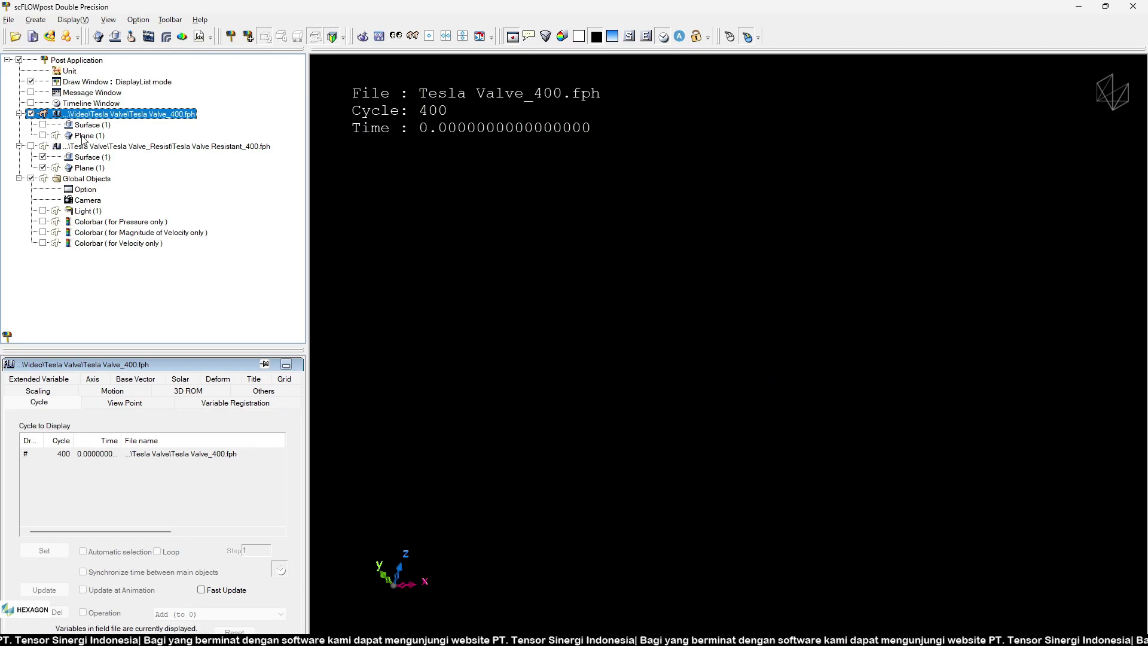
{"action": "left_click", "coordinate": [43, 135]}
Step: Show the Tesla Valve_400 surface again with its contour fill turned off
{"action": "left_click", "coordinate": [43, 124]}
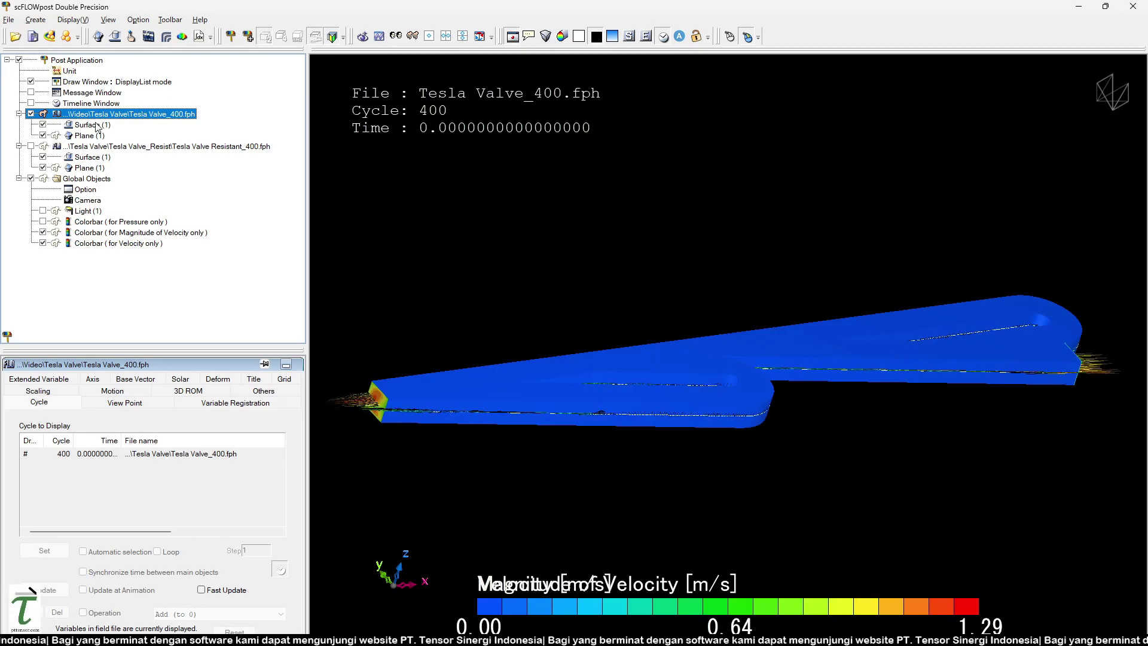
{"action": "left_click", "coordinate": [87, 125]}
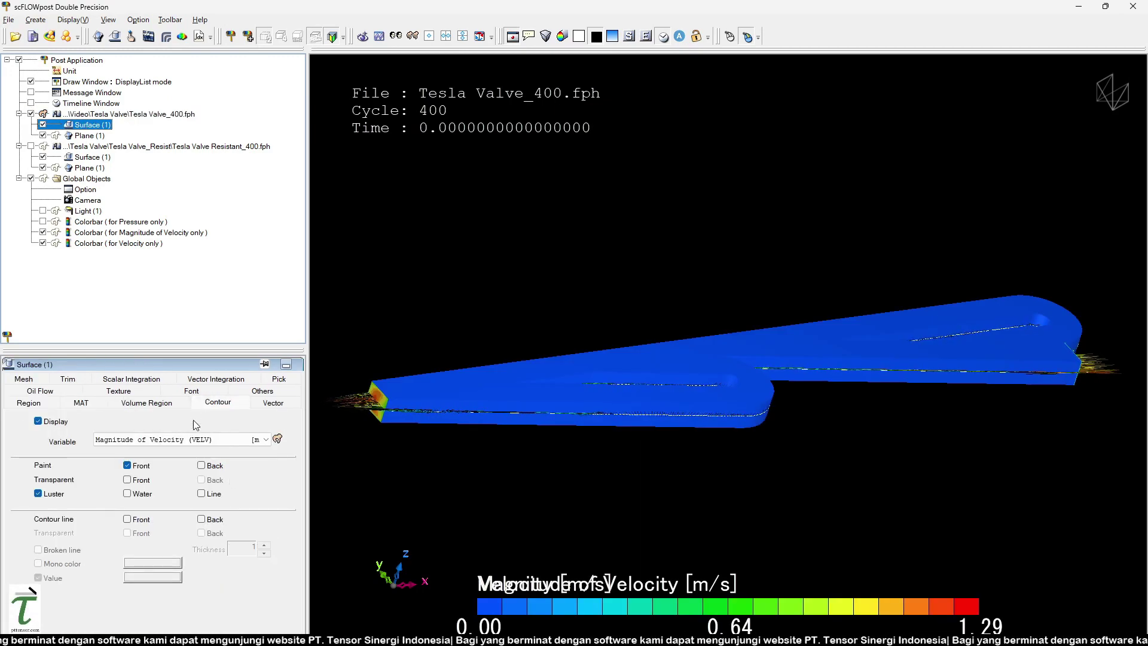
{"action": "left_click", "coordinate": [206, 439]}
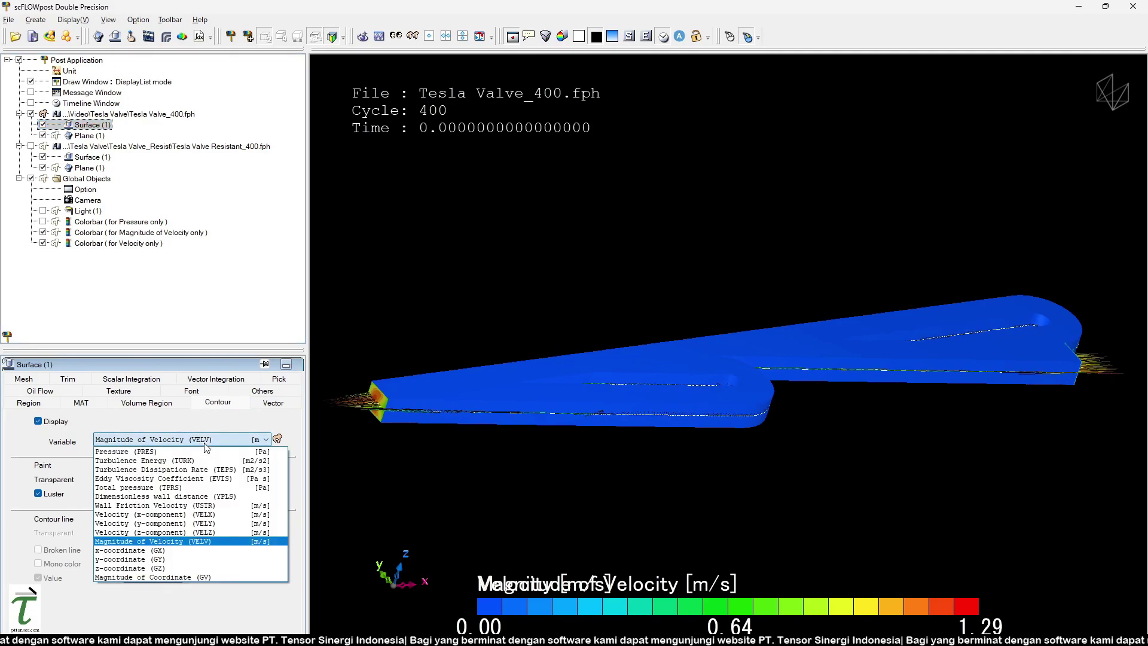
{"action": "left_click", "coordinate": [38, 421]}
Step: Add a volume renderer object to the Tesla Valve_400 results and review the plane's settings
{"action": "right_click", "coordinate": [165, 114]}
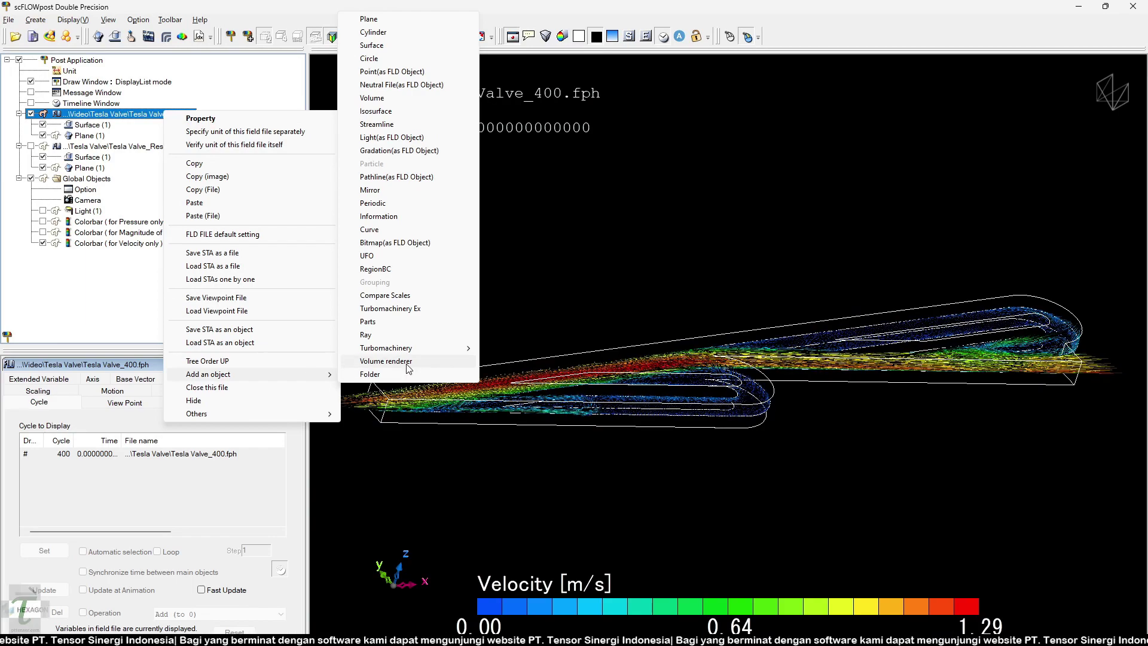
{"action": "left_click", "coordinate": [416, 364]}
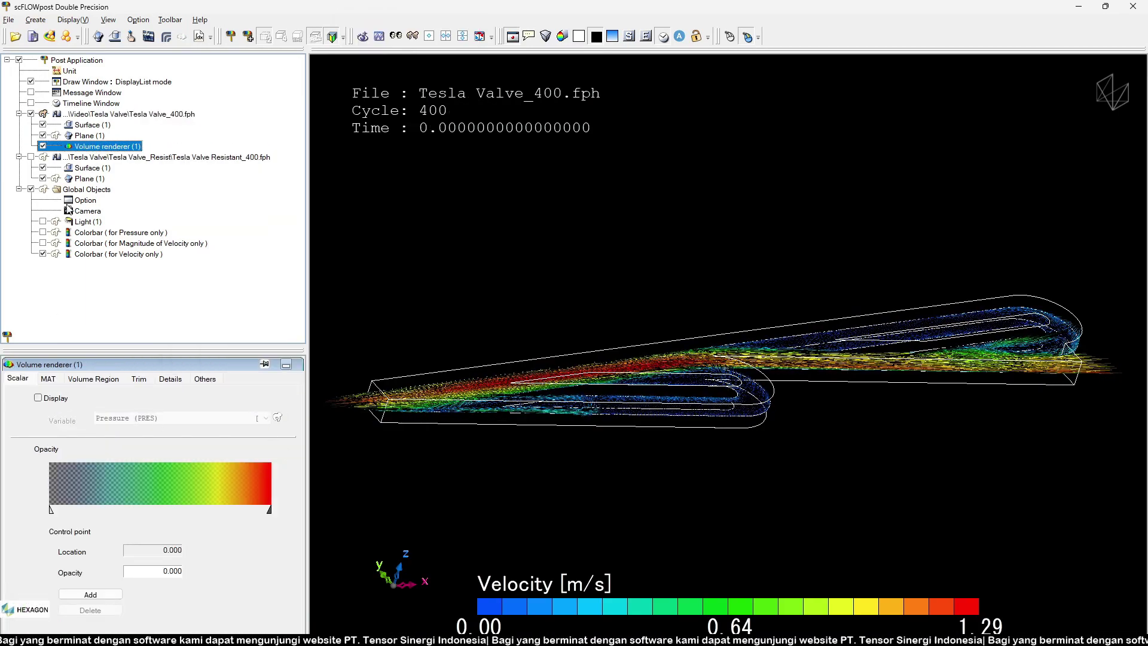
{"action": "left_click", "coordinate": [86, 136]}
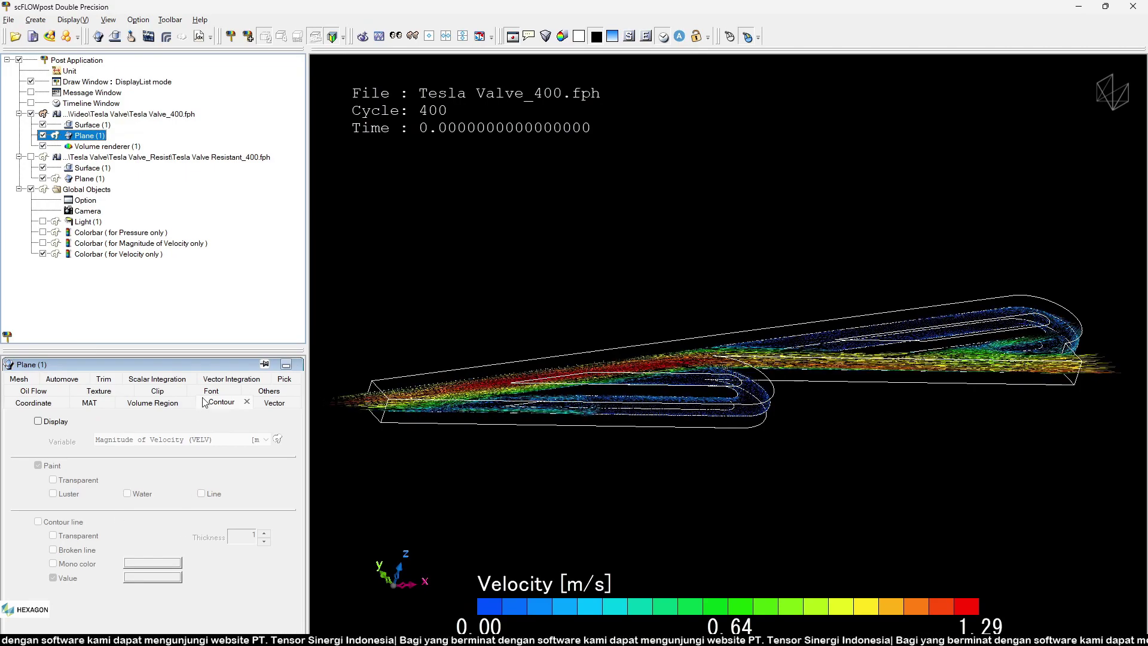
{"action": "left_click", "coordinate": [276, 402]}
{"action": "left_click", "coordinate": [103, 572]}
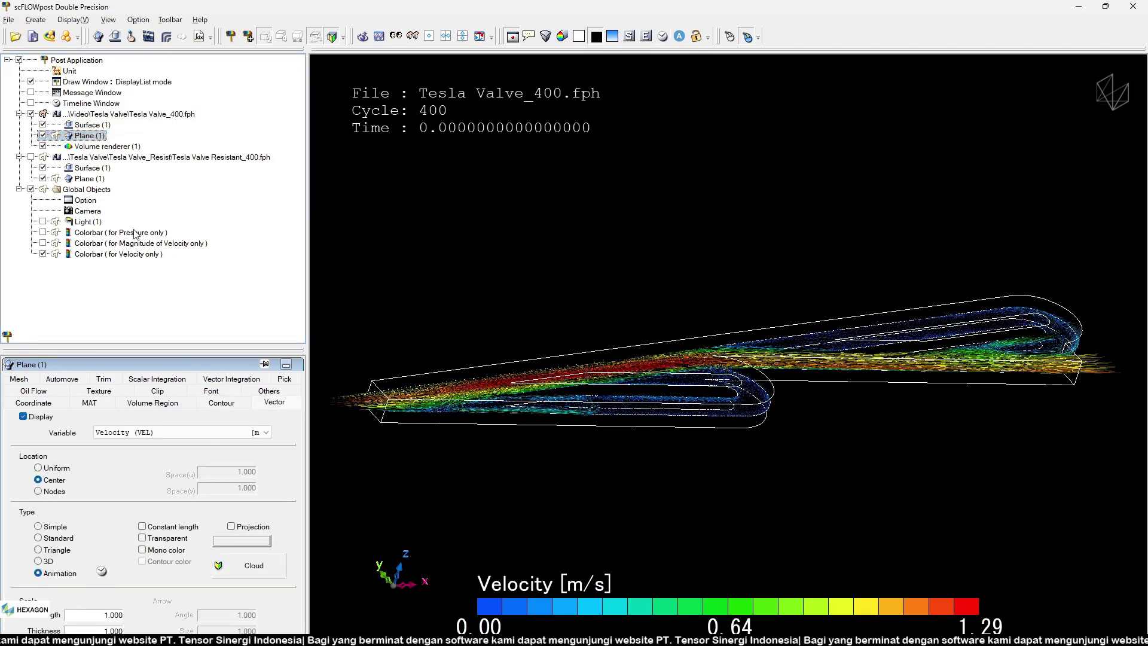
Step: Display the volume renderer by Magnitude of Velocity and show its resolution and opacity-scale details
{"action": "left_click", "coordinate": [104, 147]}
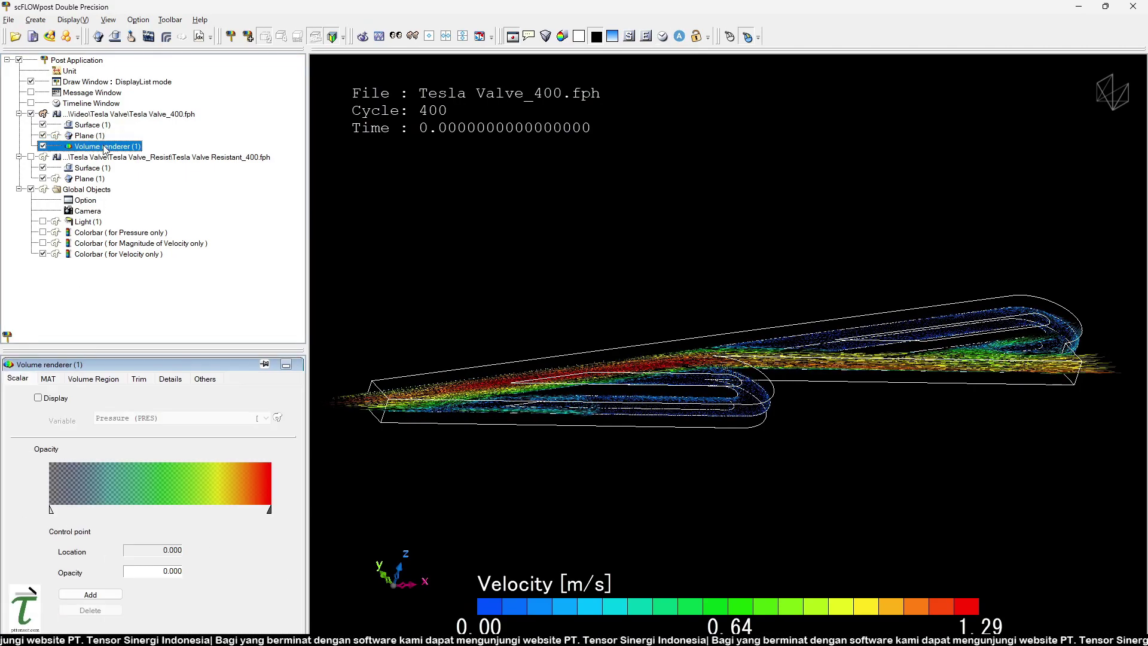
{"action": "left_click", "coordinate": [37, 398]}
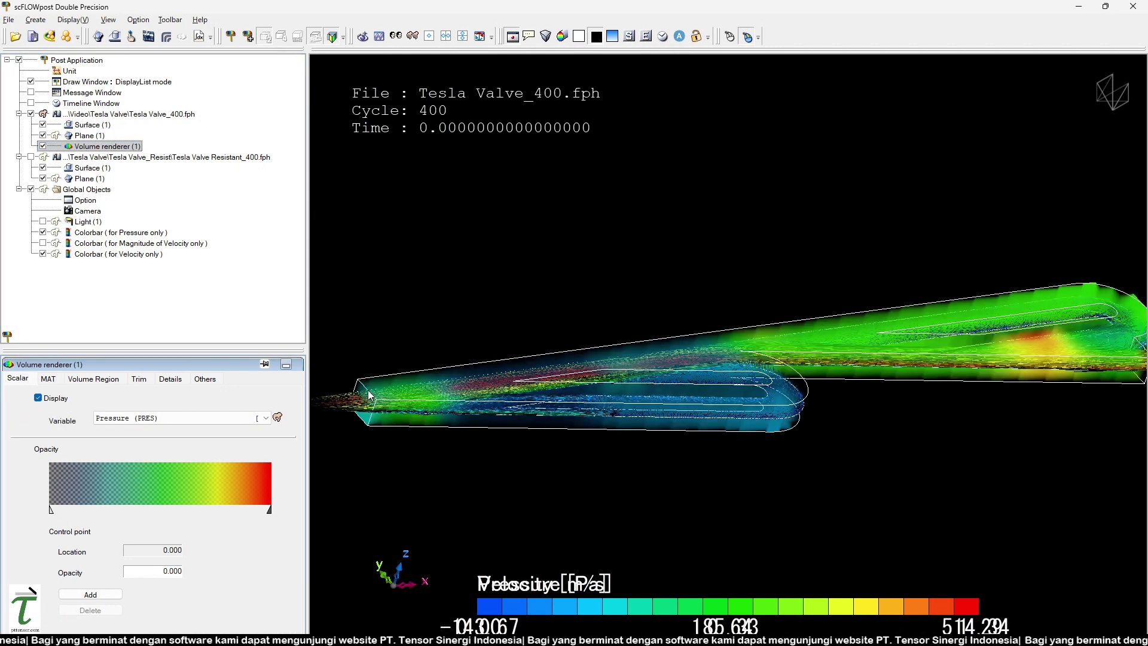
{"action": "scroll", "coordinate": [559, 427], "scroll_direction": "down", "scroll_amount": 1}
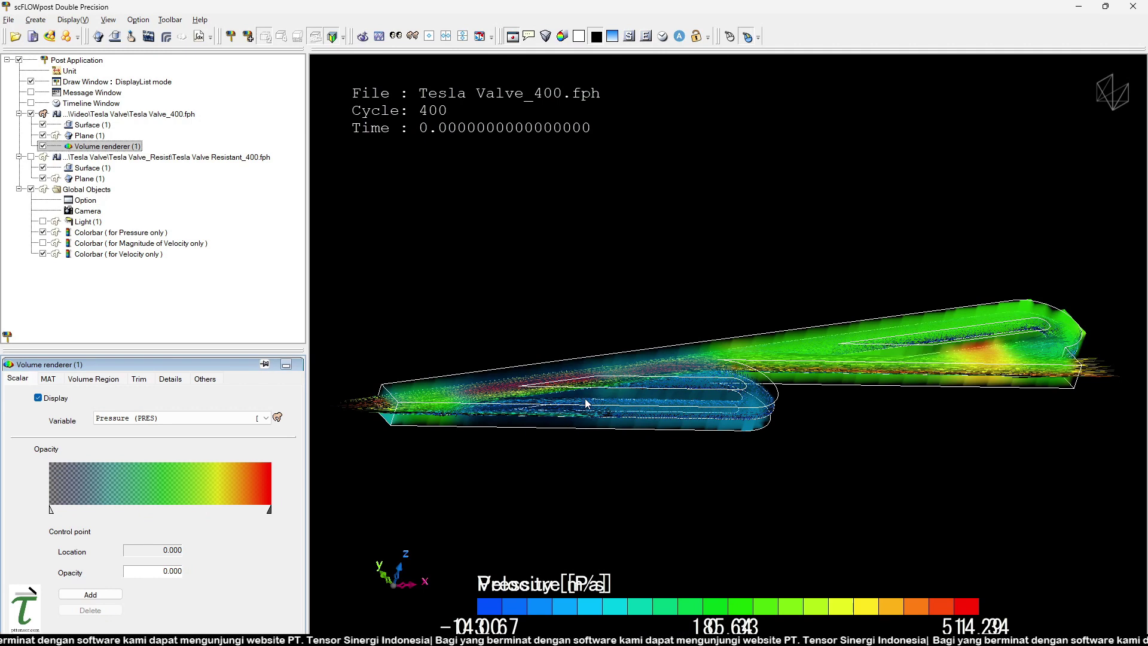
{"action": "middle_click_drag", "start_coordinate": [585, 399], "coordinate": [601, 440]}
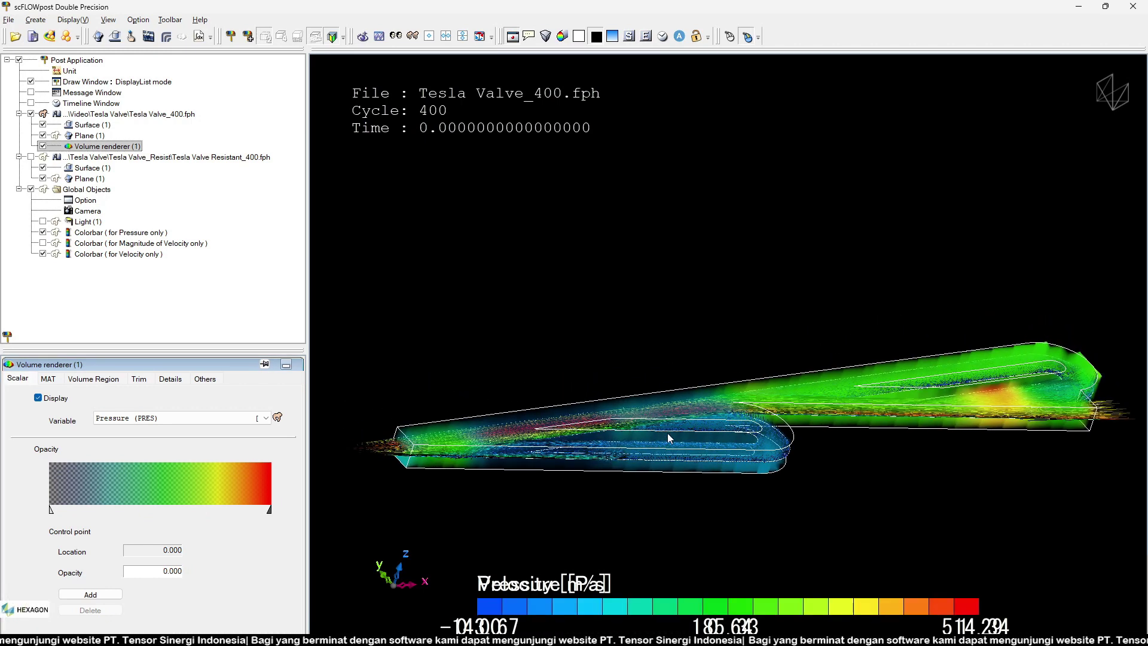
{"action": "left_click", "coordinate": [182, 418]}
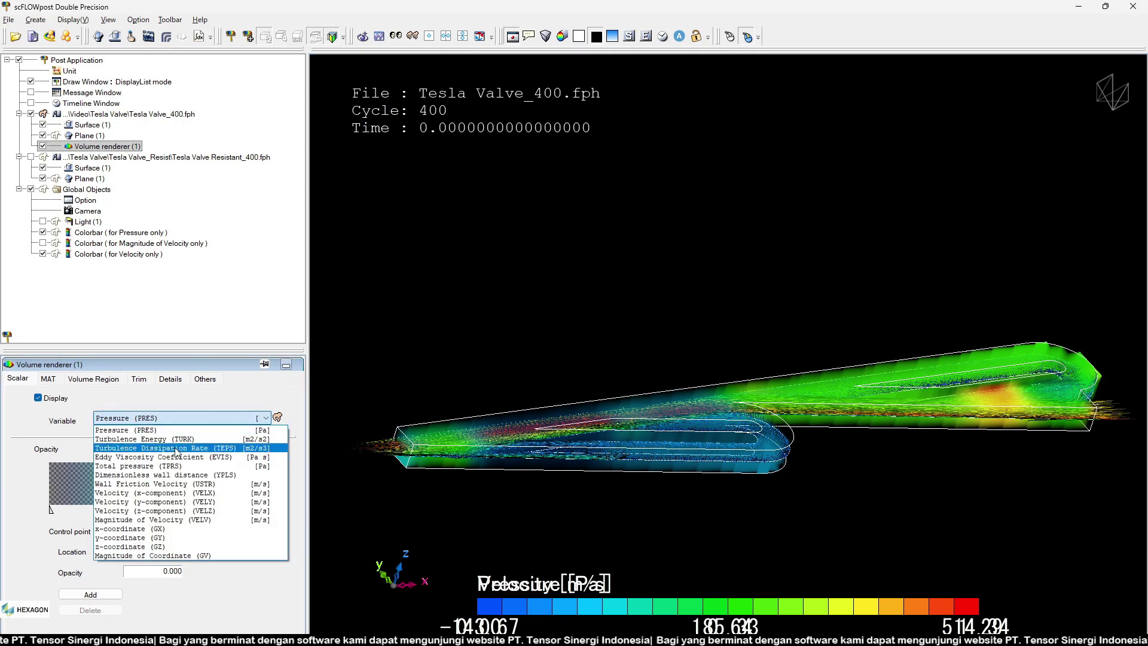
{"action": "left_click", "coordinate": [179, 520]}
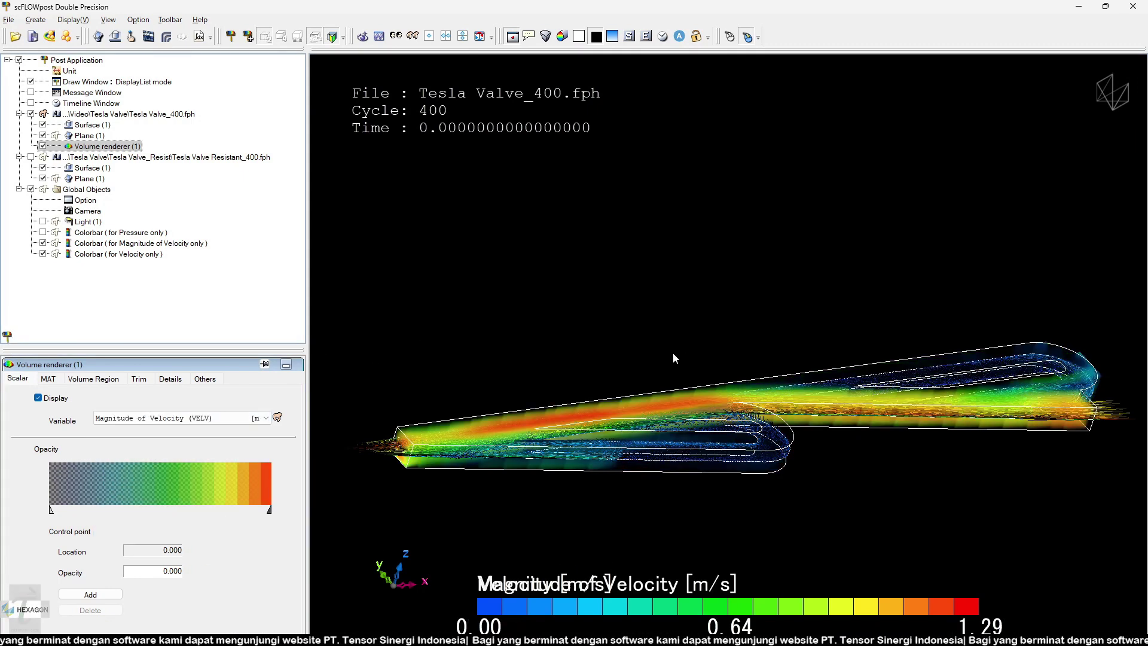
{"action": "left_click", "coordinate": [152, 380]}
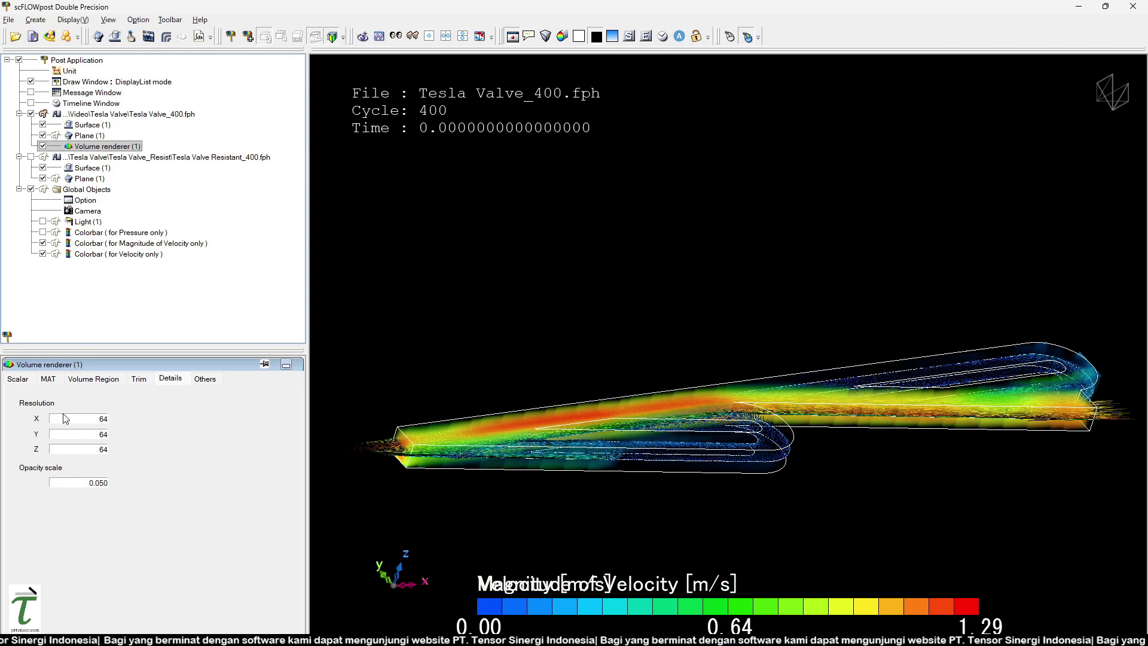
Step: Enter 80 as the volume renderer's X resolution and glance at its other settings
{"action": "left_click", "coordinate": [79, 418]}
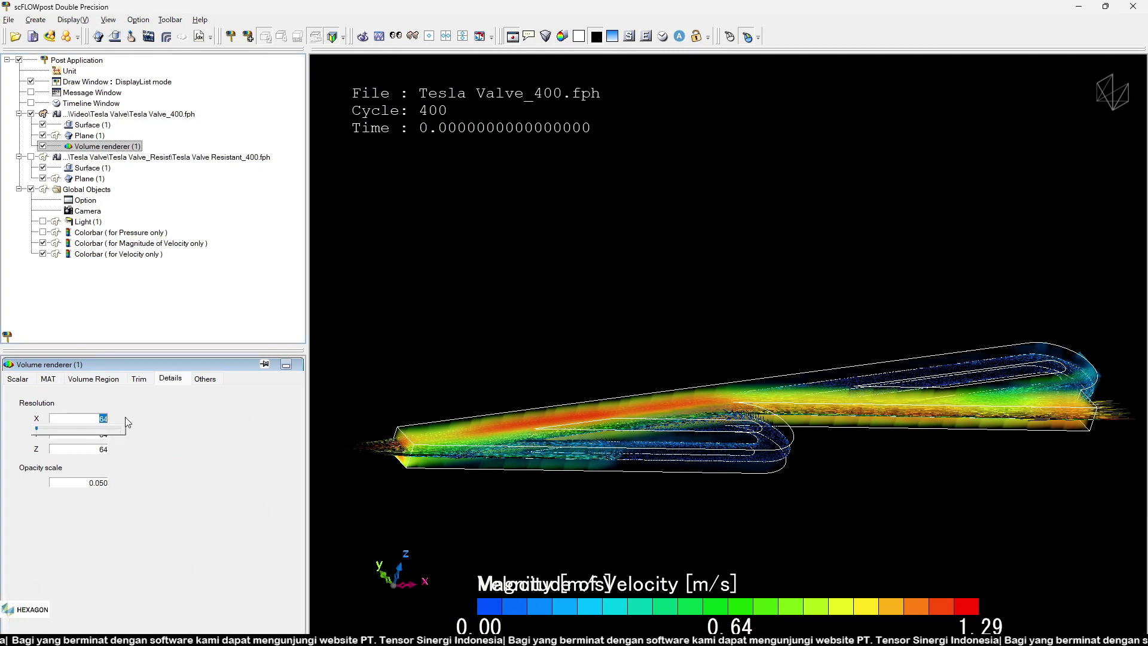
{"action": "type", "text": "80"}
{"action": "key", "text": "Return"}
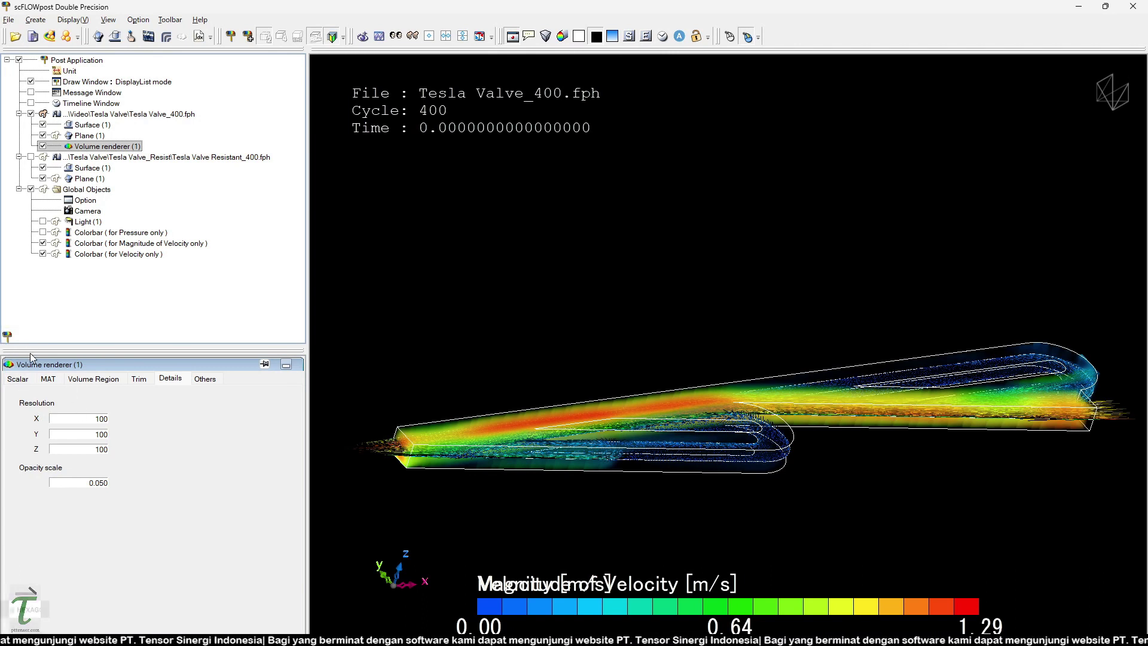
{"action": "left_click", "coordinate": [204, 379]}
{"action": "left_click", "coordinate": [165, 379]}
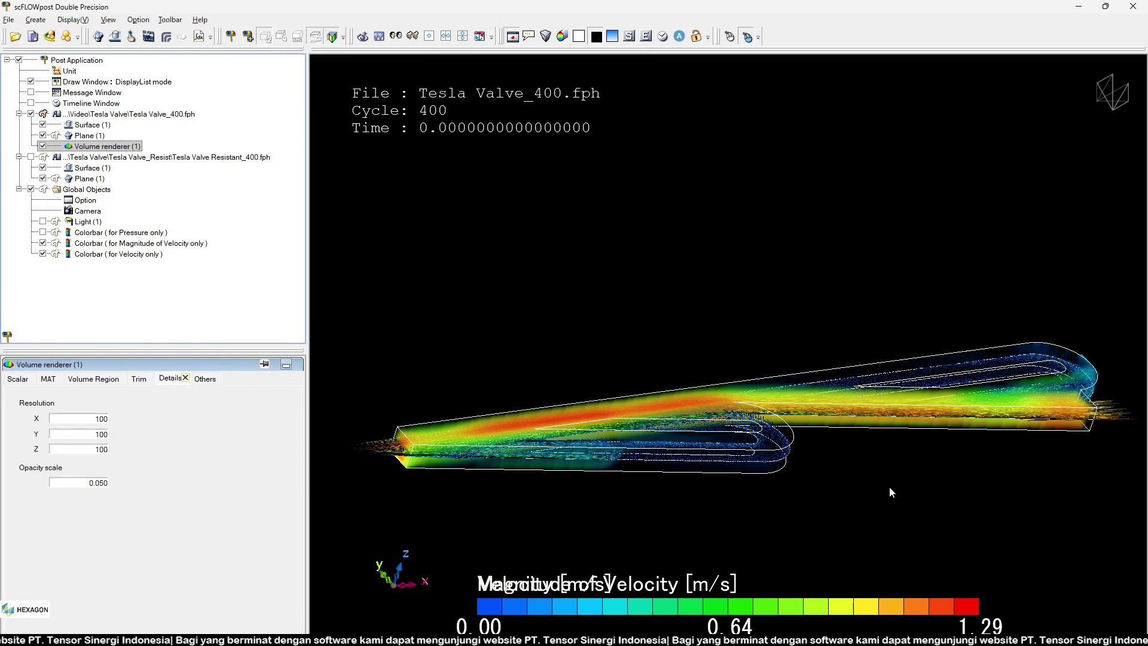
{"action": "scroll", "coordinate": [1048, 386], "scroll_direction": "up", "scroll_amount": 2}
{"action": "scroll", "coordinate": [1092, 382], "scroll_direction": "up", "scroll_amount": 3}
{"action": "scroll", "coordinate": [1092, 378], "scroll_direction": "up", "scroll_amount": 3}
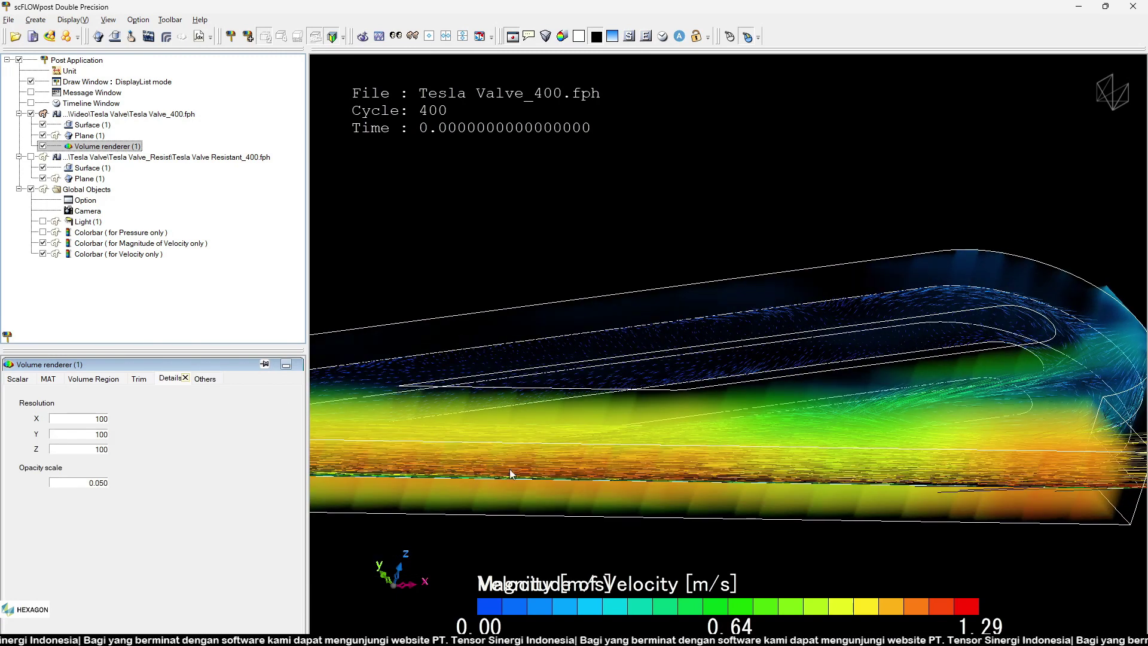
Step: Set the volume renderer resolution to 150 in X, Y and Z
{"action": "double_click", "coordinate": [93, 421]}
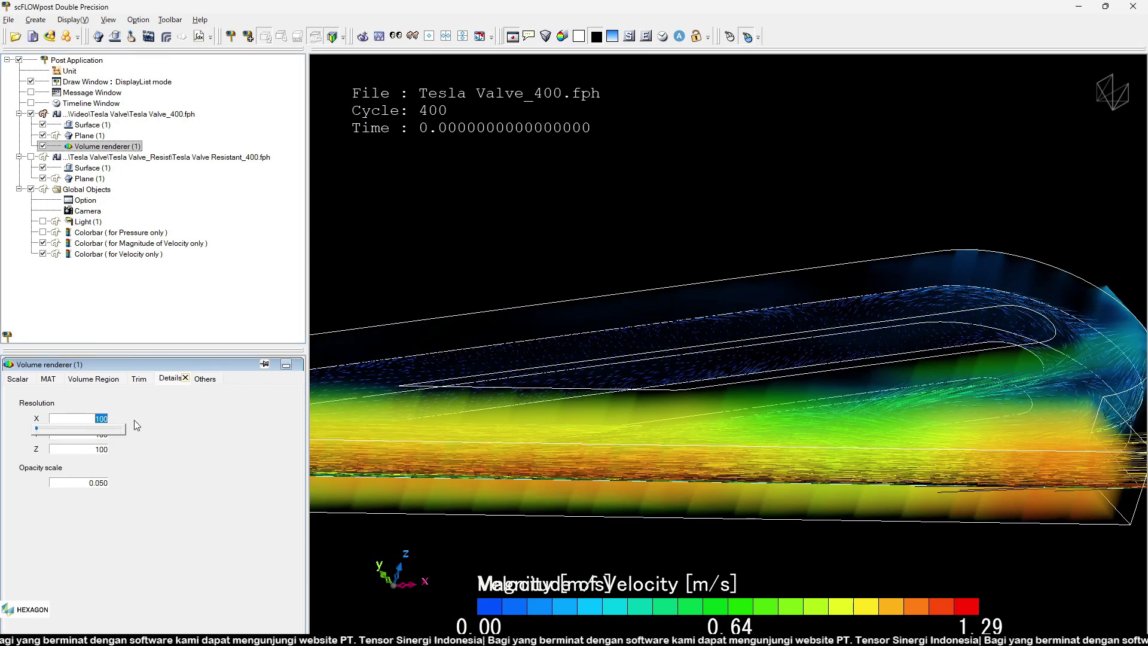
{"action": "type", "text": "150"}
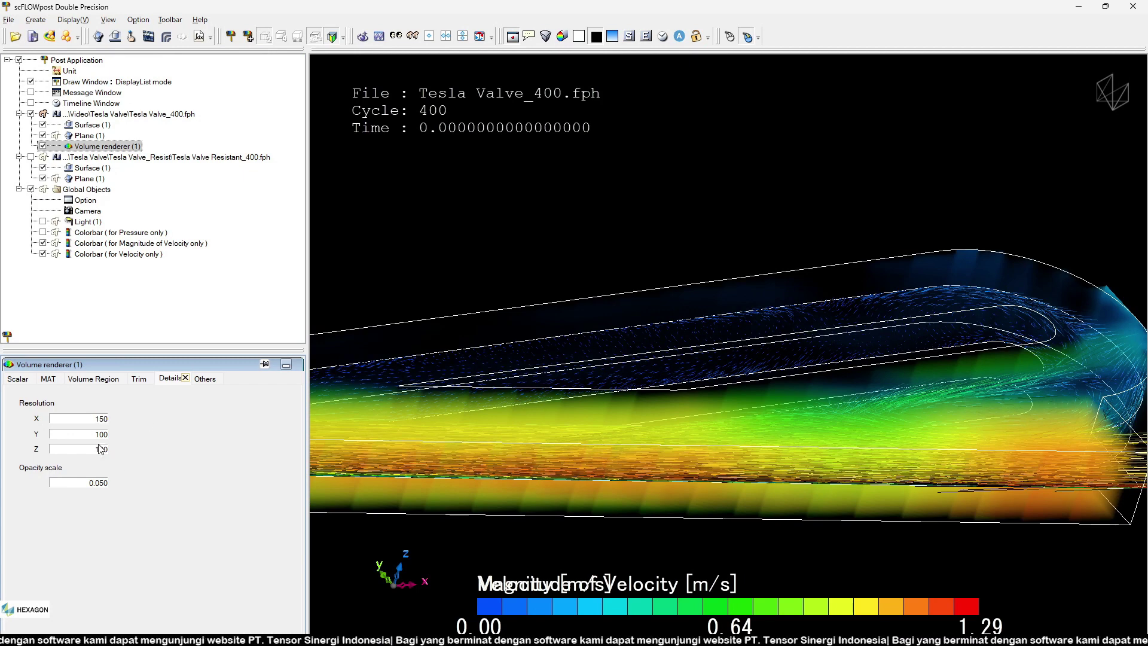
{"action": "double_click", "coordinate": [93, 434]}
{"action": "type", "text": "150"}
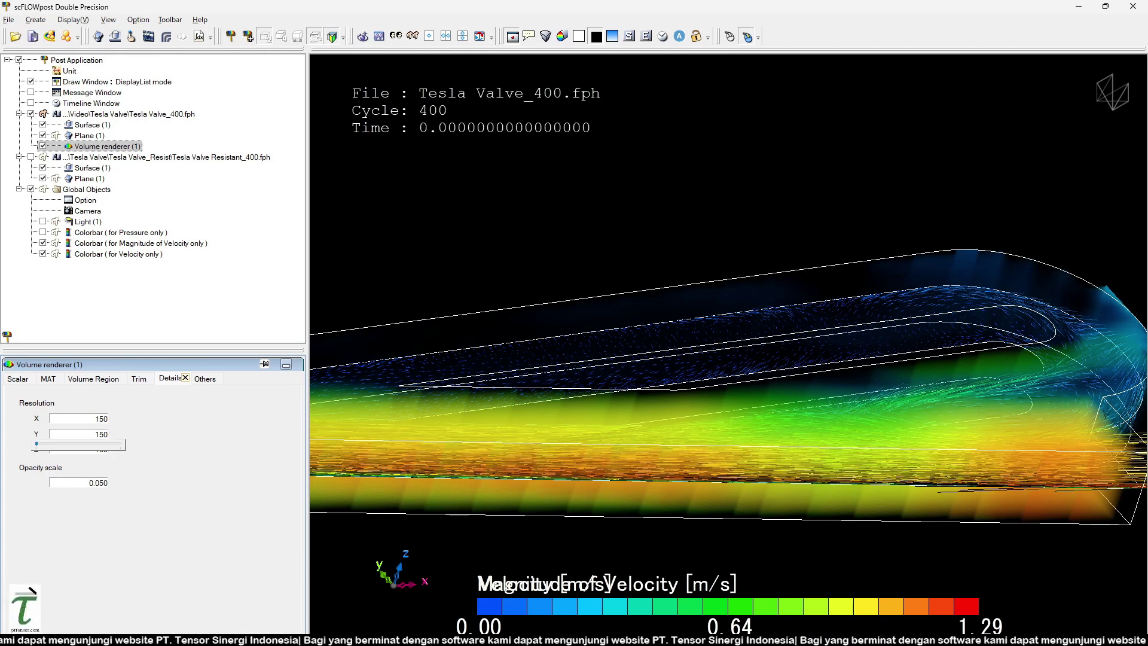
{"action": "double_click", "coordinate": [105, 447]}
{"action": "type", "text": "15"}
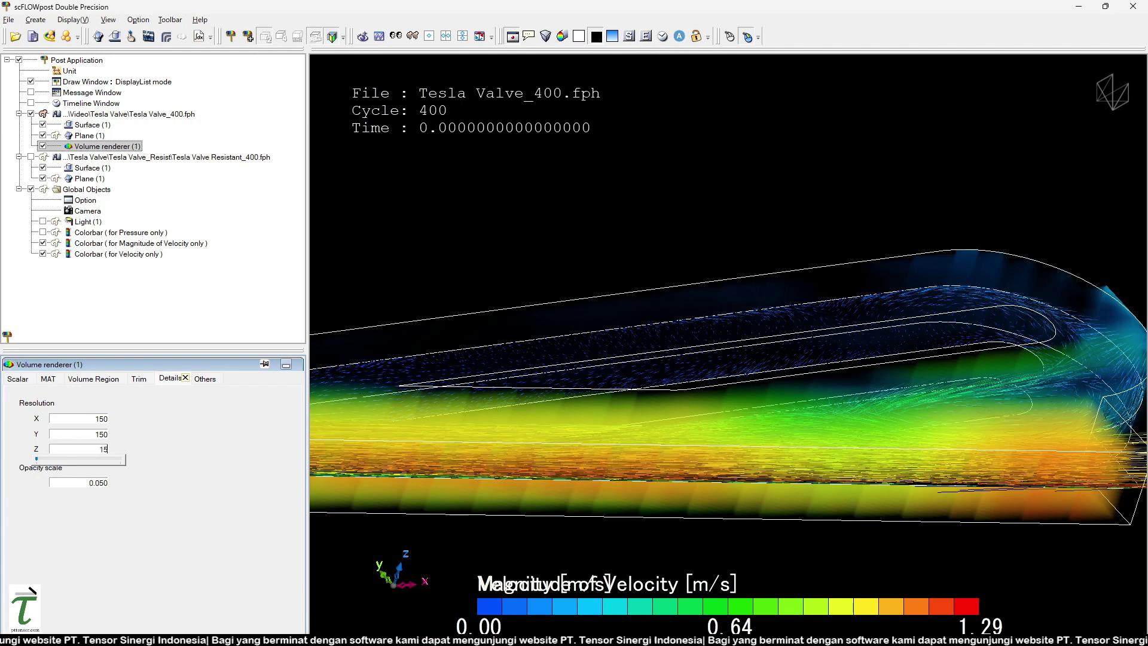
{"action": "type", "text": "0"}
{"action": "key", "text": "Return"}
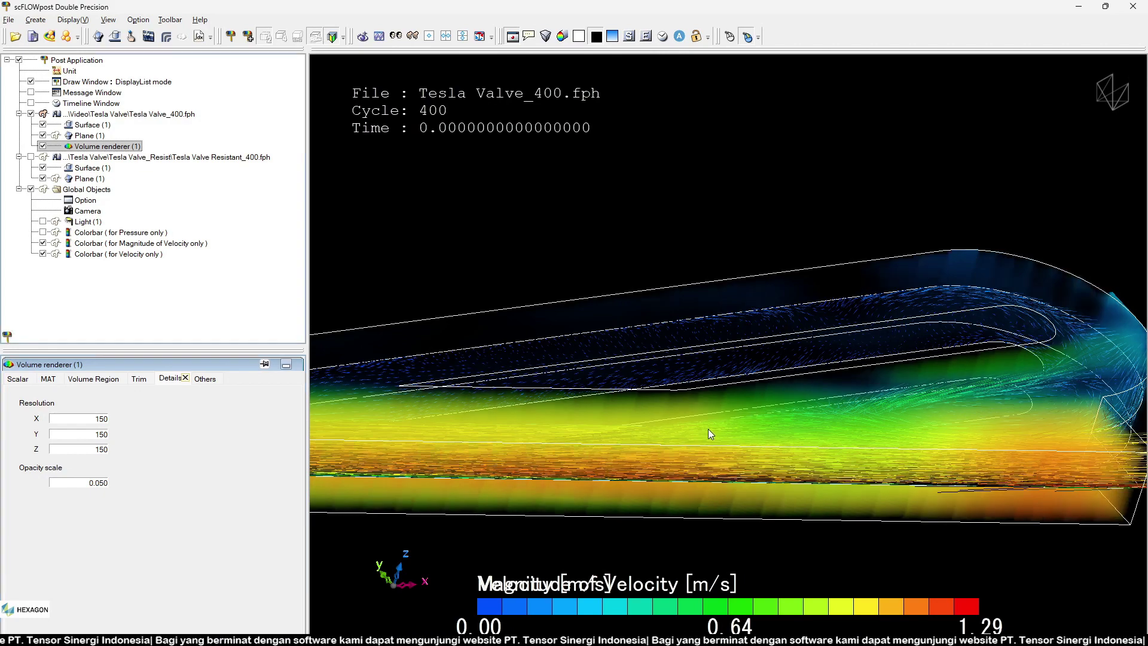
Step: Orbit the valve and add an isosurface object to the Tesla Valve_400.fph results
{"action": "scroll", "coordinate": [715, 429], "scroll_direction": "down", "scroll_amount": 2}
{"action": "scroll", "coordinate": [715, 428], "scroll_direction": "down", "scroll_amount": 2}
{"action": "left_click_drag", "start_coordinate": [708, 428], "coordinate": [458, 441]}
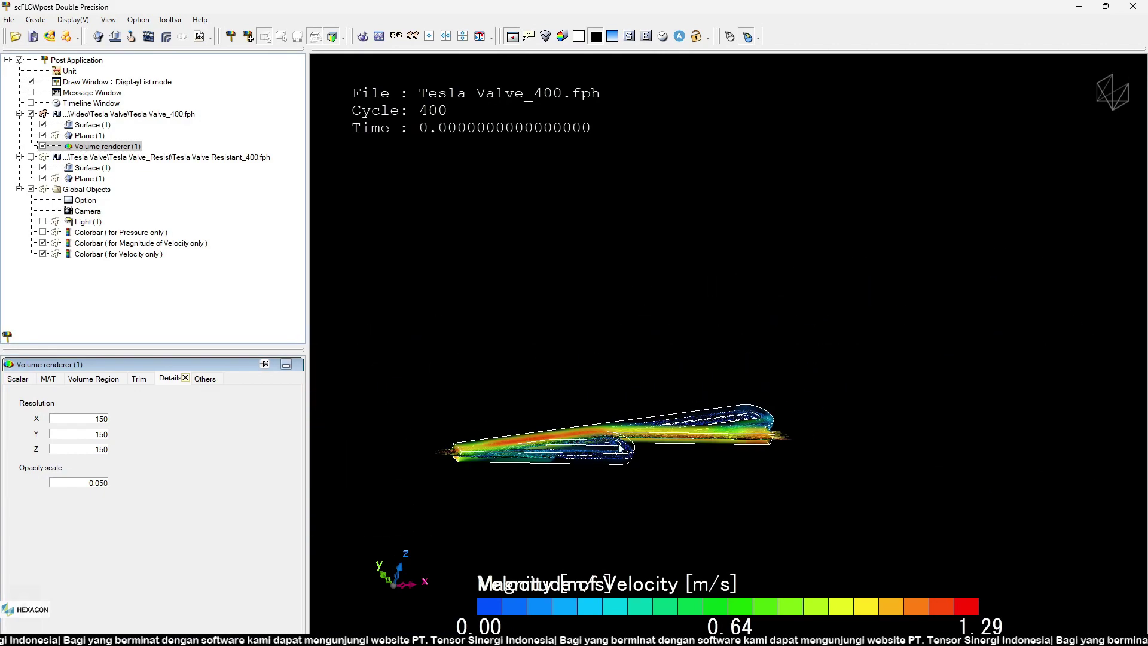
{"action": "scroll", "coordinate": [426, 419], "scroll_direction": "up", "scroll_amount": 1}
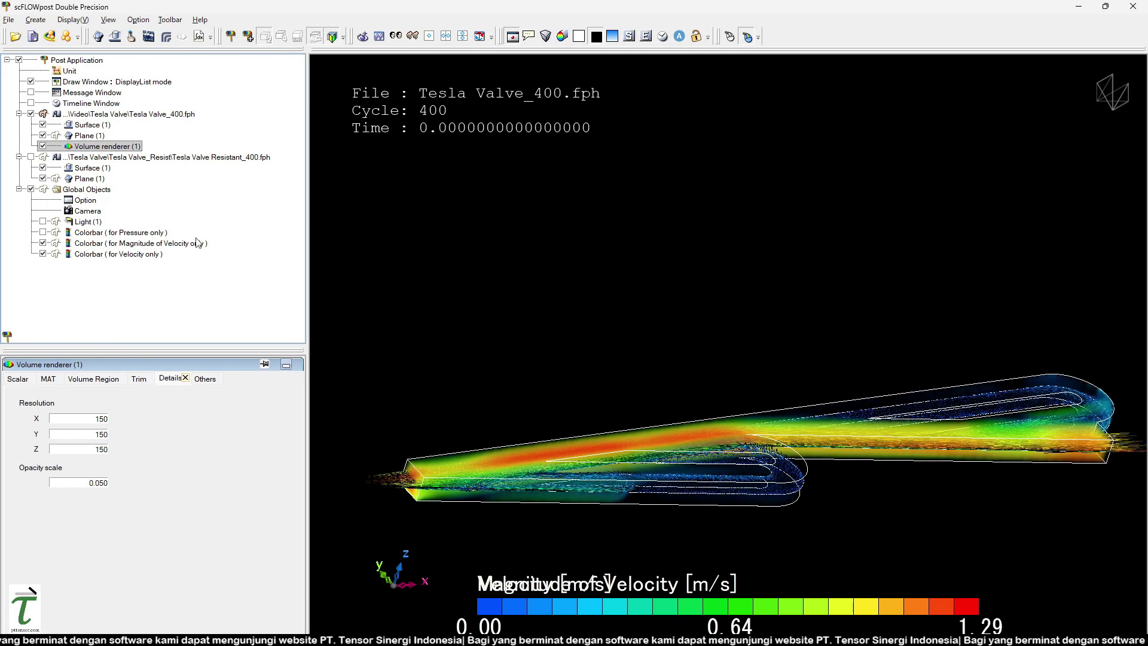
{"action": "left_click", "coordinate": [113, 115]}
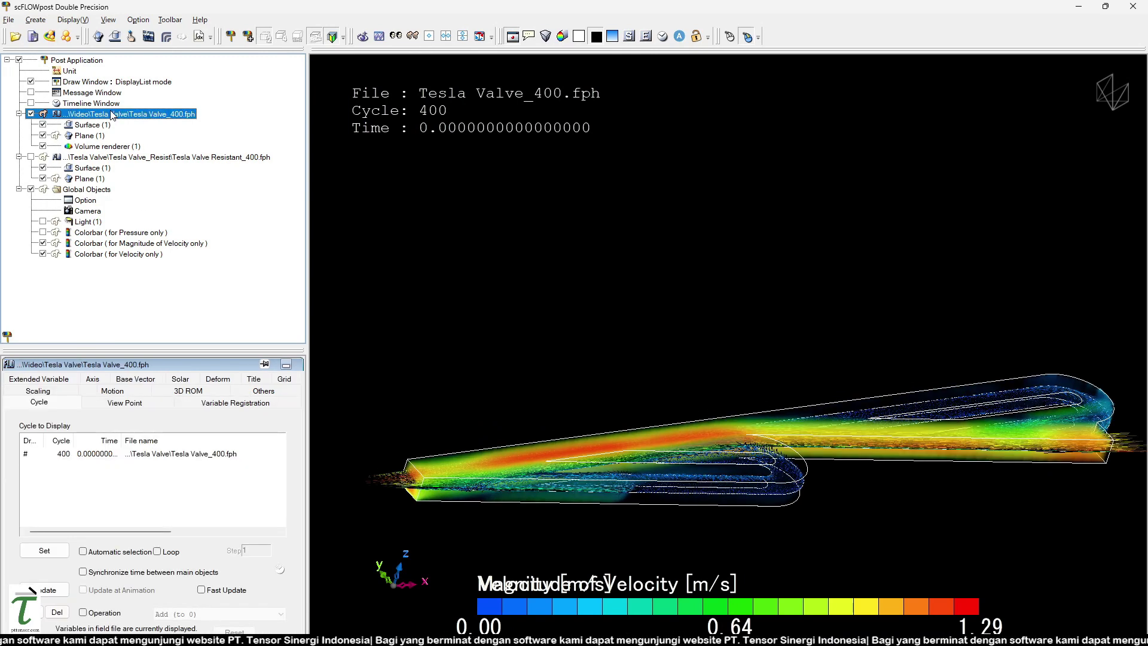
{"action": "right_click", "coordinate": [115, 114]}
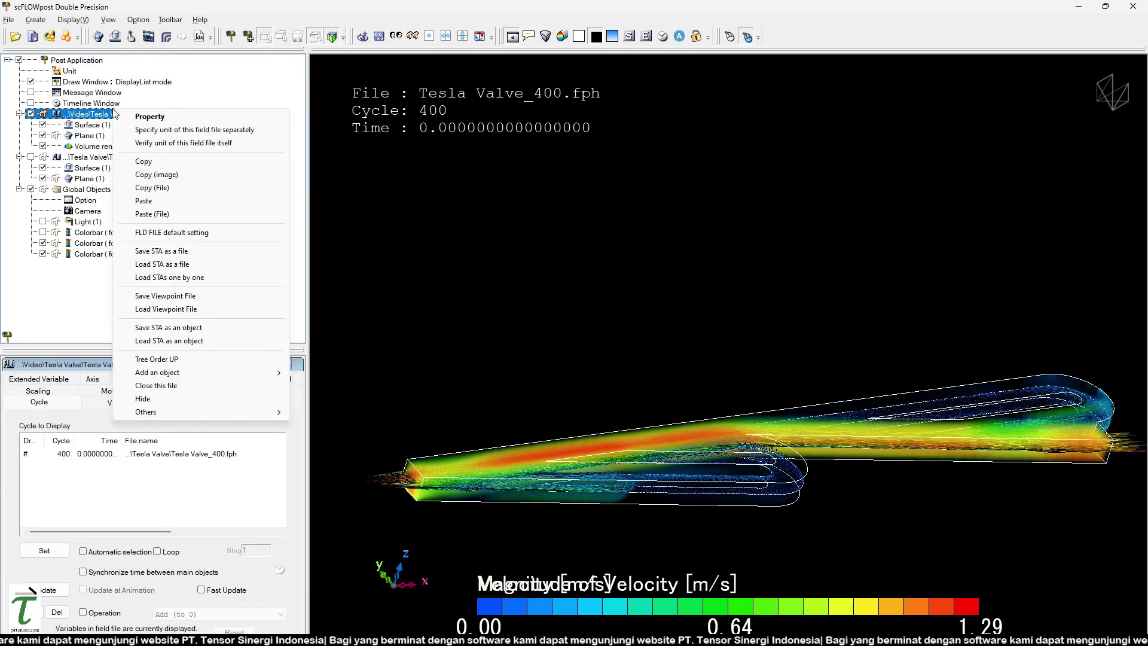
{"action": "left_click", "coordinate": [267, 377]}
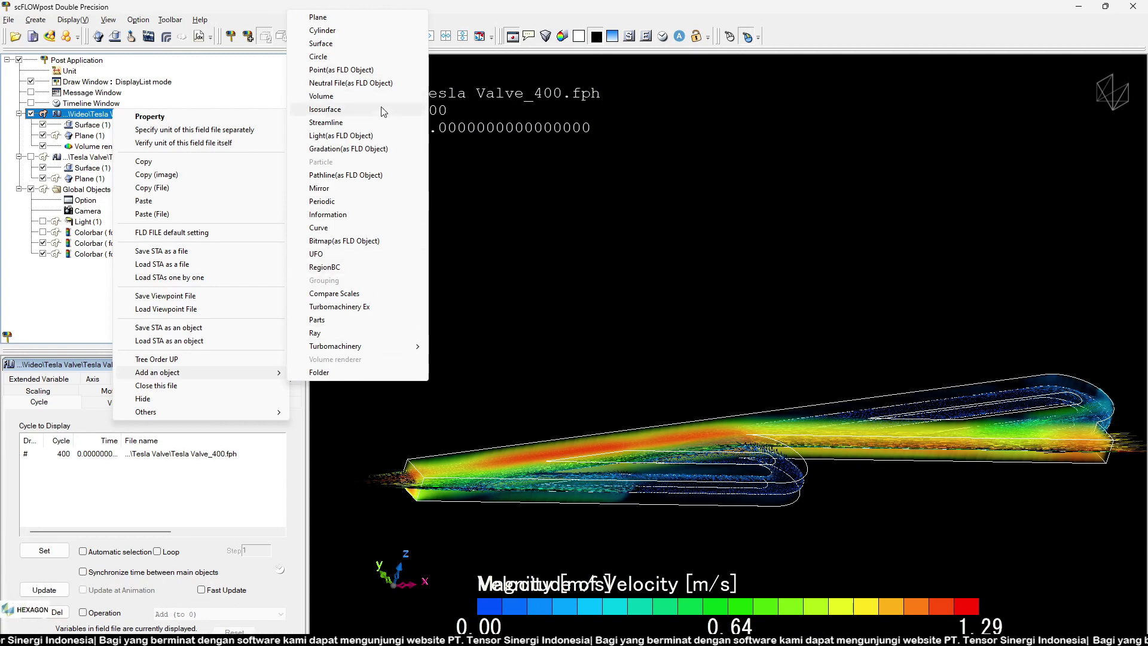
{"action": "left_click", "coordinate": [359, 109]}
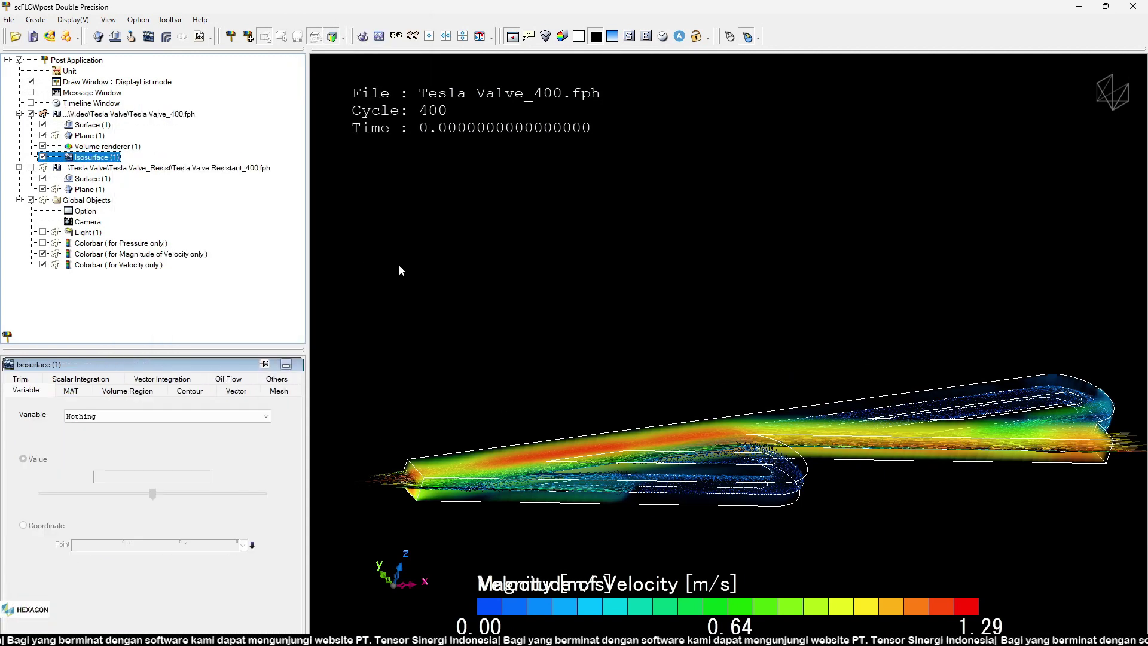
Step: Base the isosurface on Magnitude of Velocity (VELV) at a value of about 0.59 m/s
{"action": "left_click", "coordinate": [186, 416]}
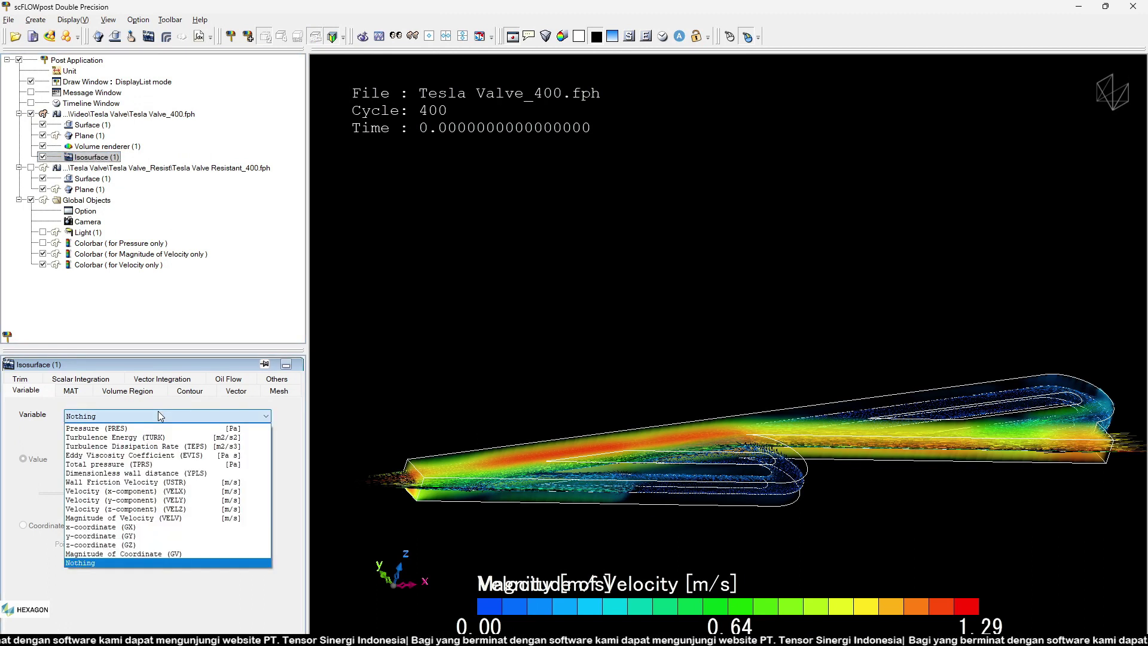
{"action": "left_click", "coordinate": [233, 517]}
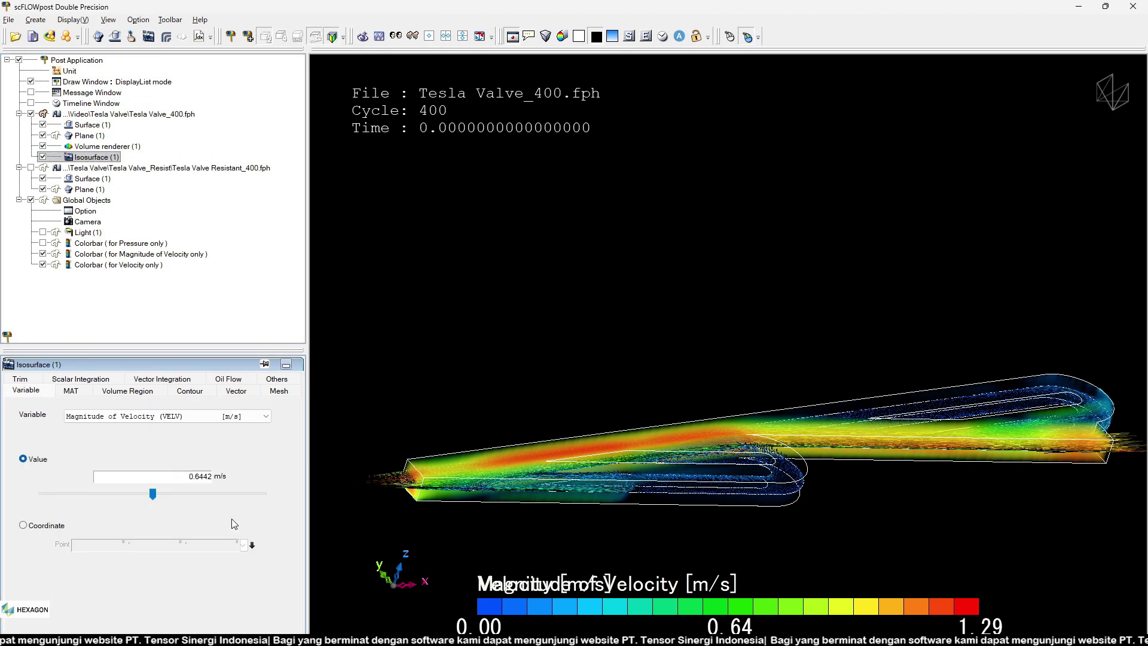
{"action": "left_click", "coordinate": [214, 417]}
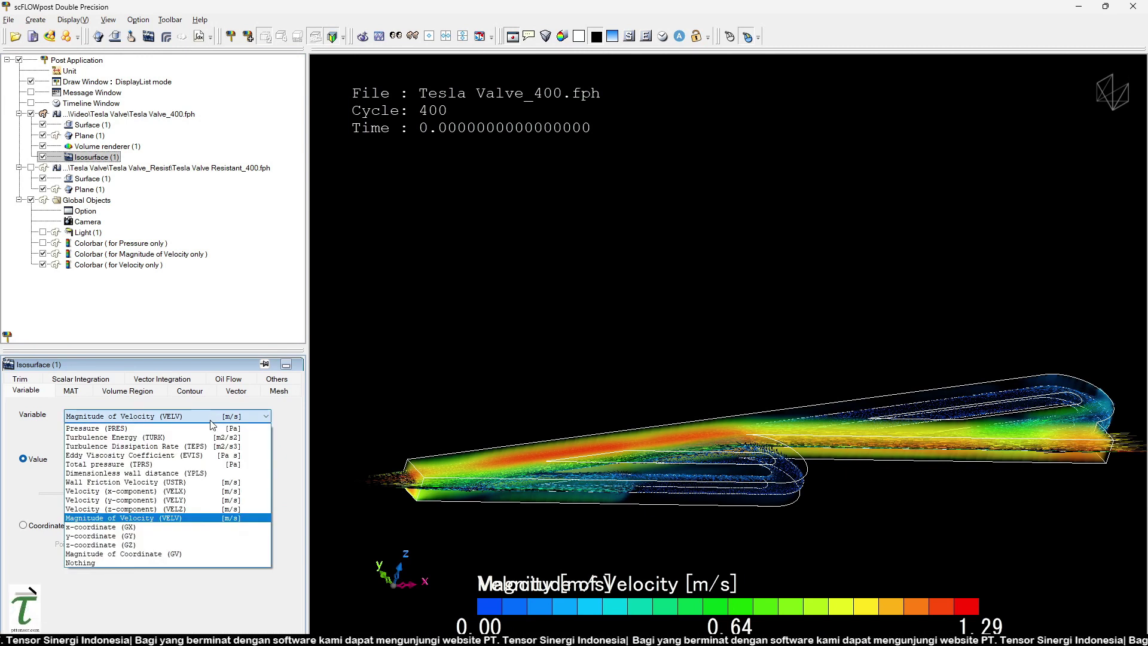
{"action": "left_click", "coordinate": [207, 413]}
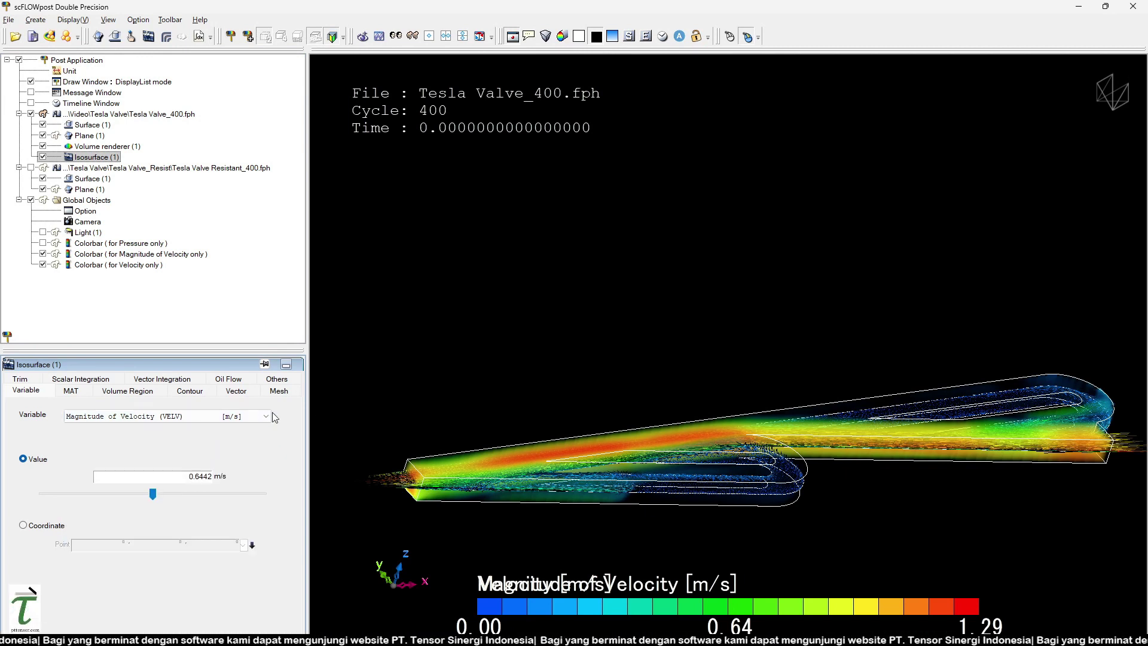
{"action": "scroll", "coordinate": [467, 399], "scroll_direction": "up", "scroll_amount": 2}
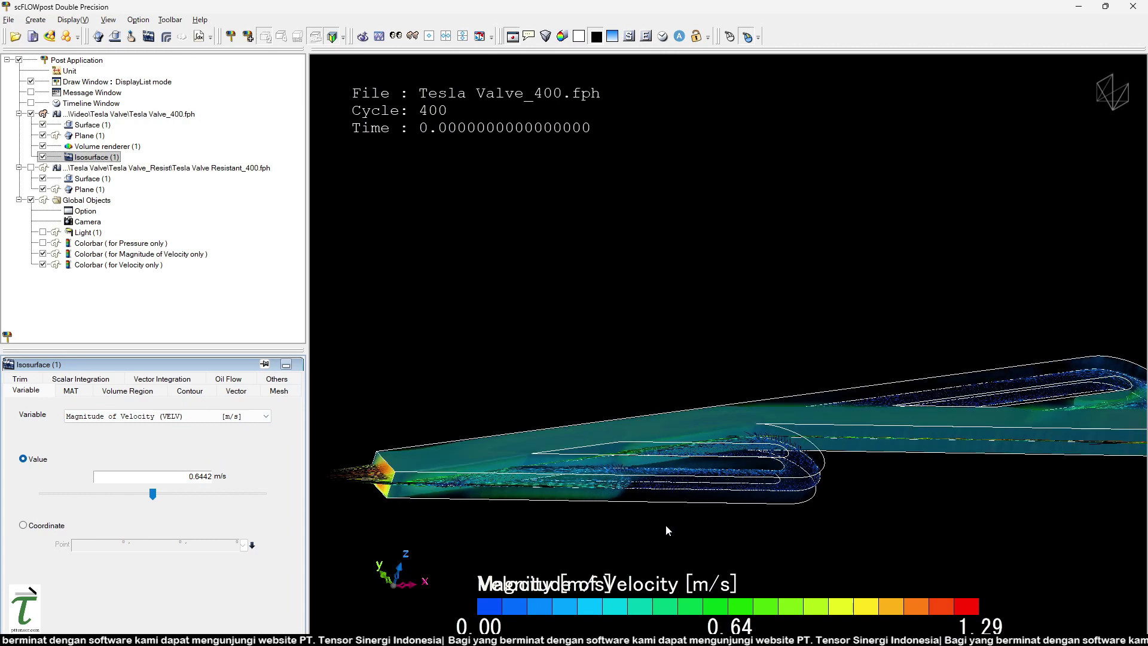
{"action": "scroll", "coordinate": [665, 525], "scroll_direction": "down", "scroll_amount": 1}
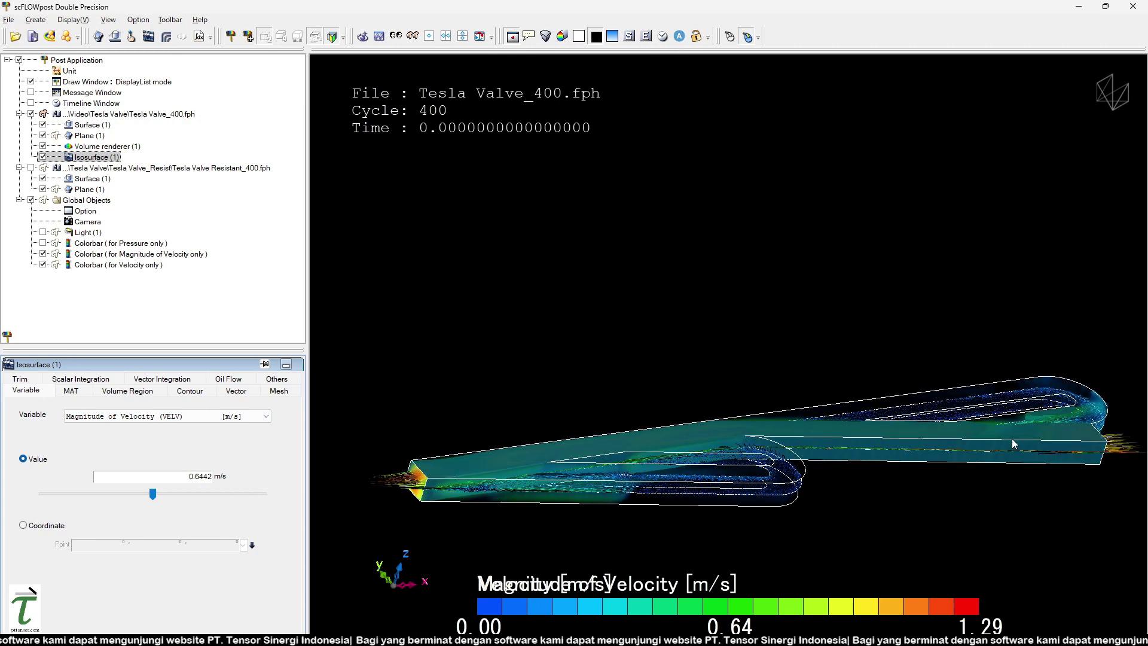
{"action": "left_click", "coordinate": [233, 416]}
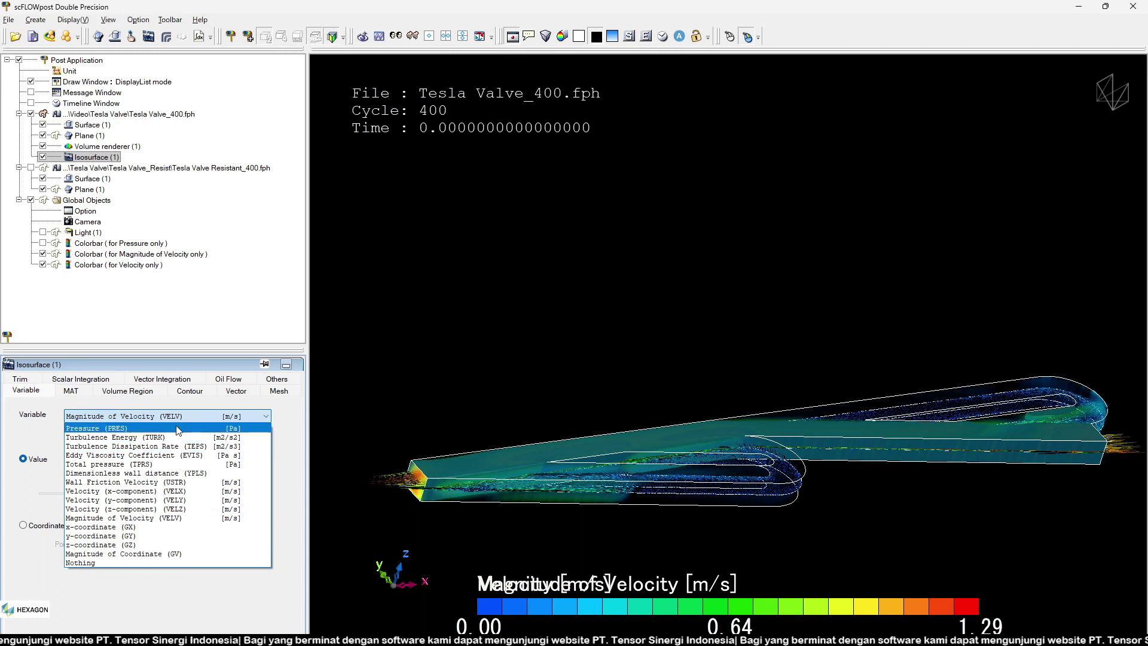
{"action": "left_click", "coordinate": [52, 481]}
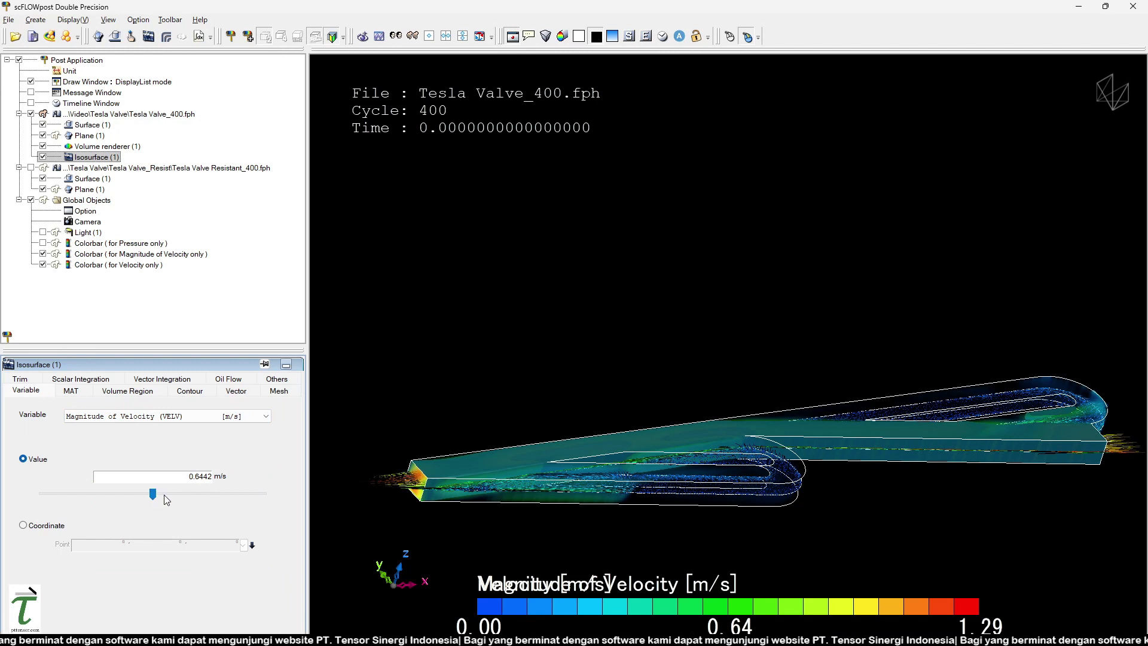
{"action": "left_click_drag", "start_coordinate": [153, 494], "coordinate": [144, 501]}
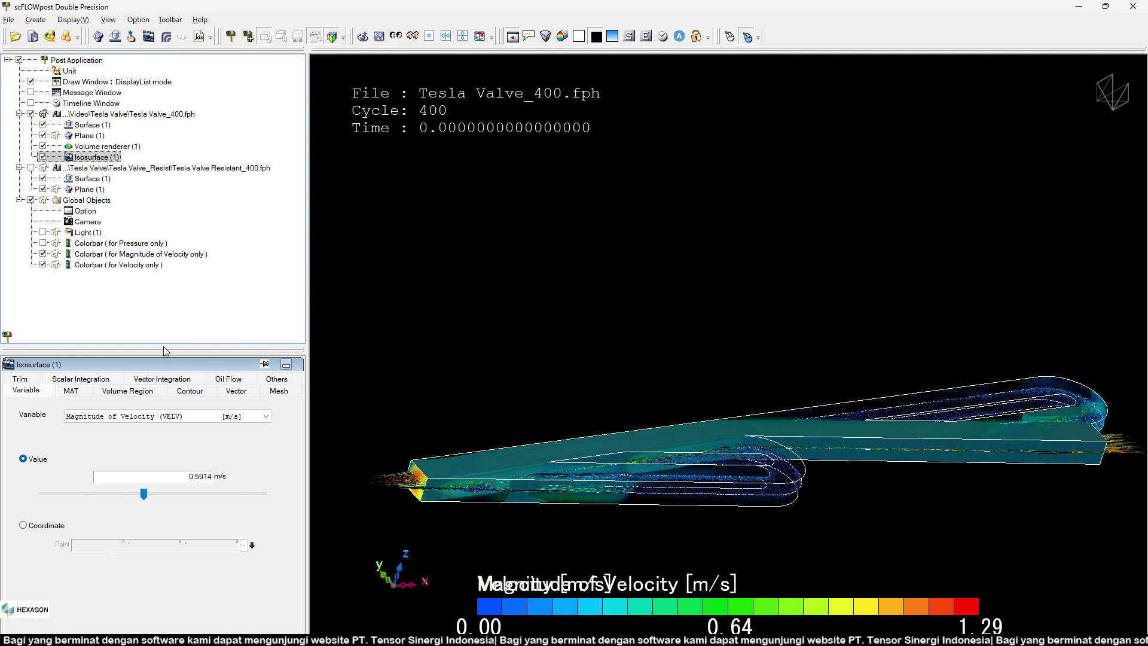
Step: Turn on the isosurface contour coloured by Velocity (z-component) (VELZ) and rotate to inspect it
{"action": "left_click", "coordinate": [187, 394]}
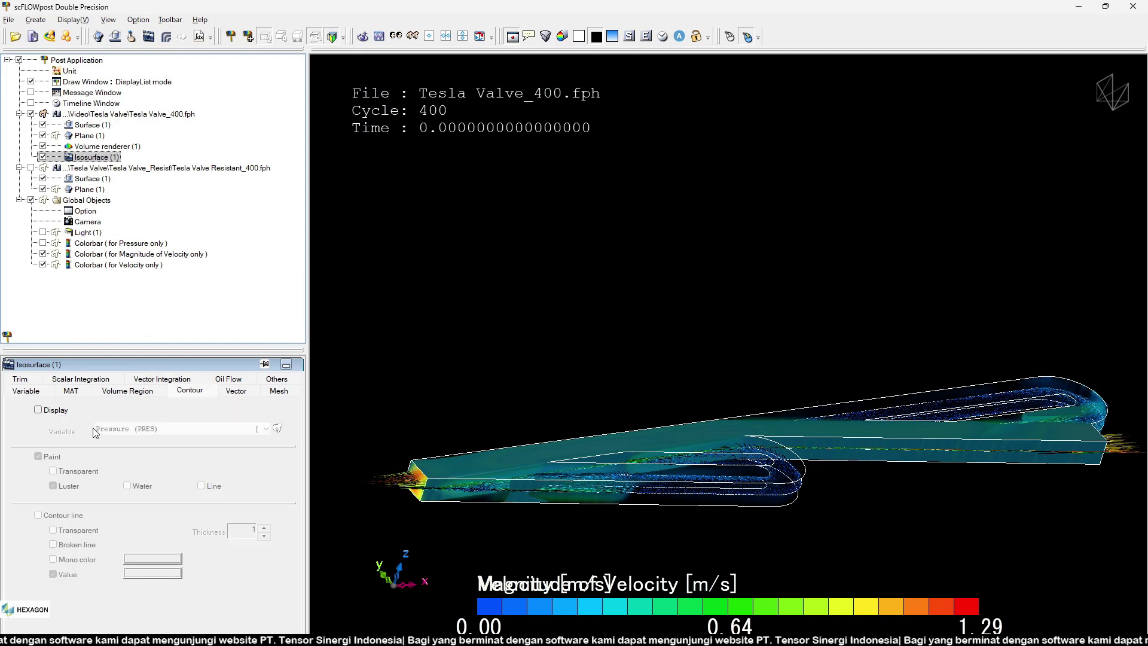
{"action": "left_click", "coordinate": [71, 411]}
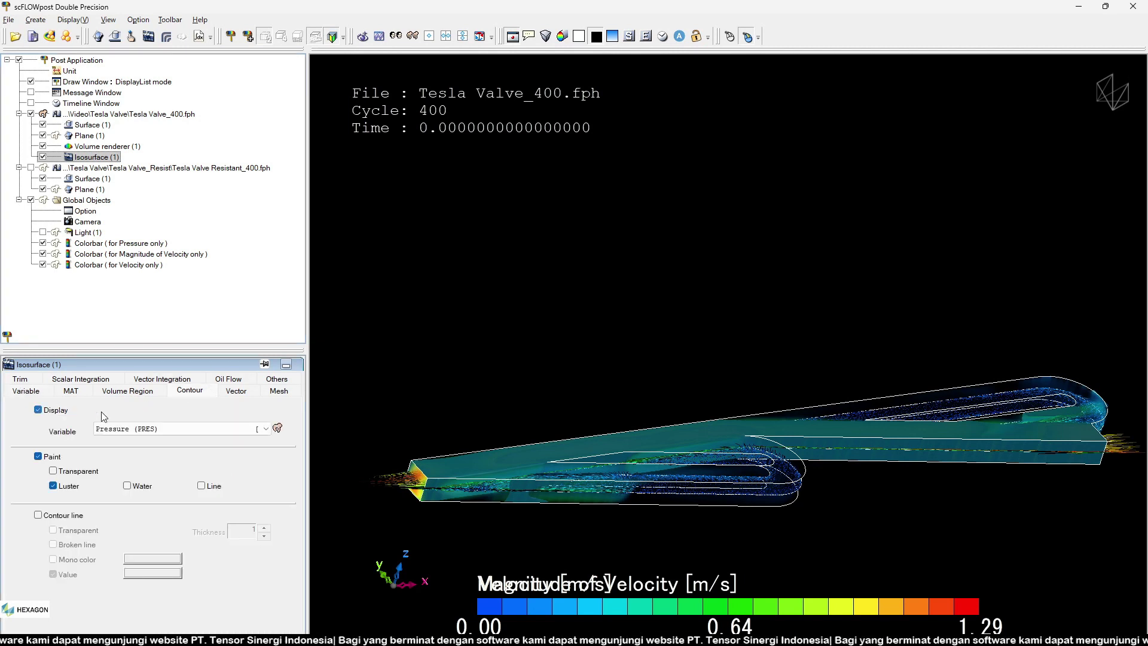
{"action": "left_click", "coordinate": [166, 428]}
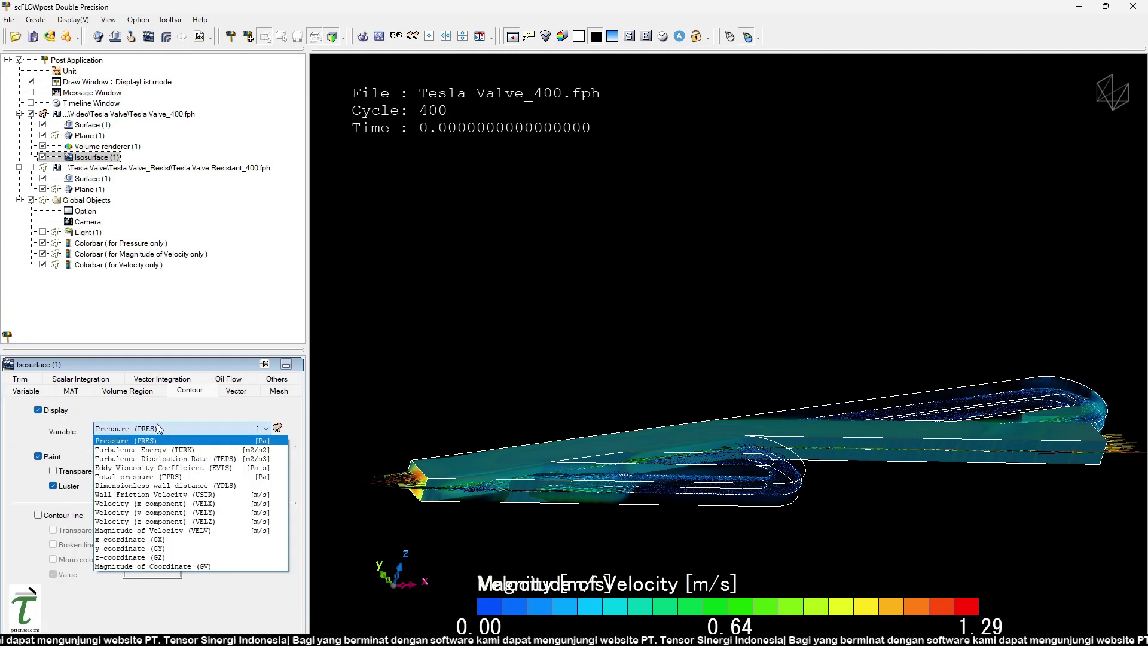
{"action": "left_click", "coordinate": [157, 525]}
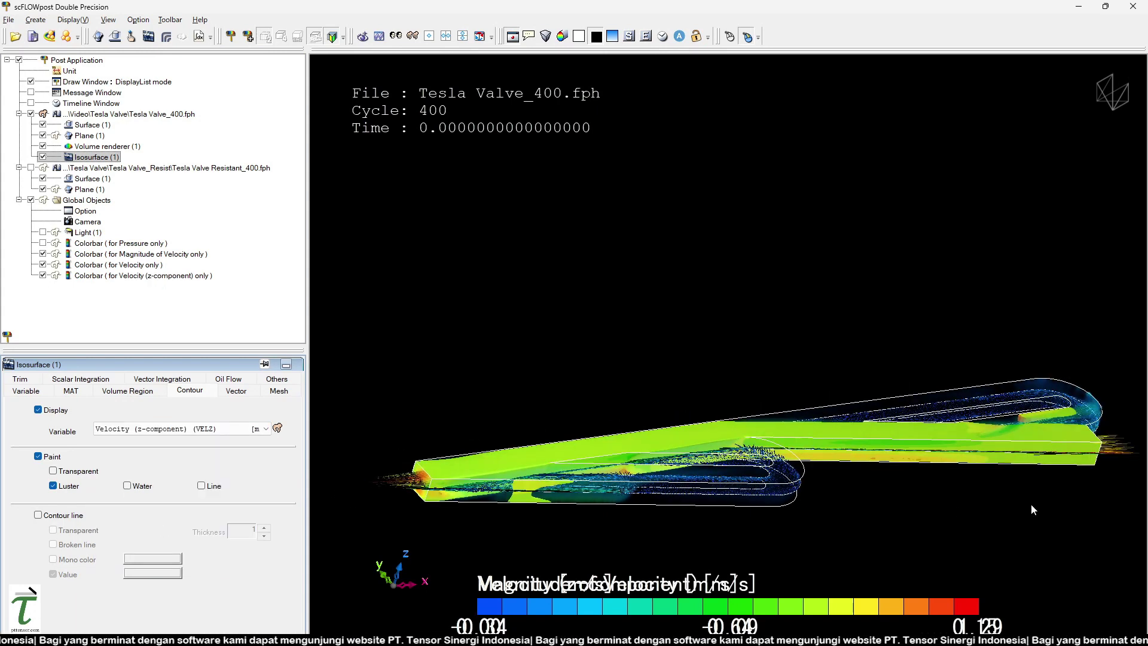
{"action": "left_click_drag", "start_coordinate": [1032, 510], "coordinate": [1077, 506]}
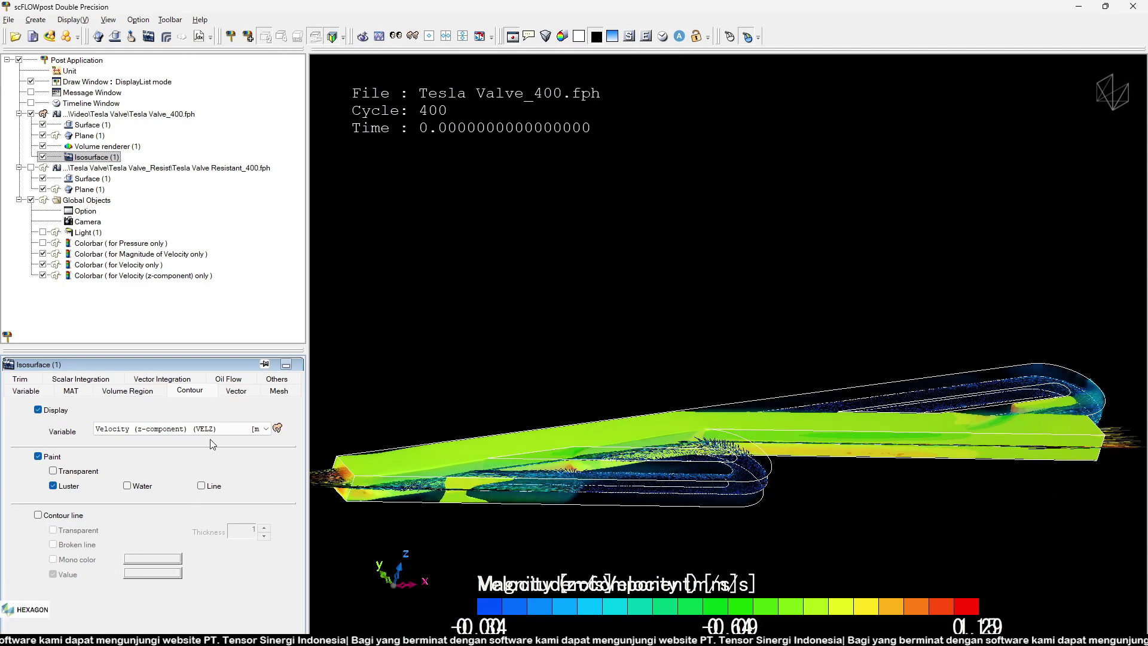
Step: Lower the isosurface to 0.0451 m/s, redraw it, and hide Plane (1)
{"action": "left_click", "coordinate": [40, 394]}
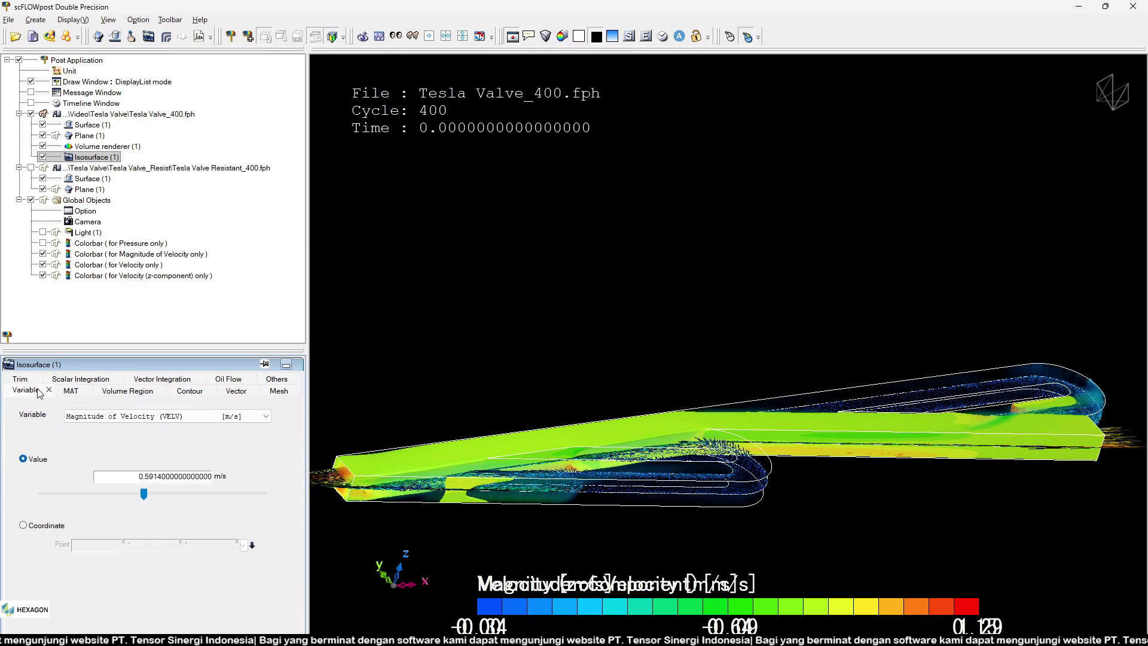
{"action": "left_click", "coordinate": [88, 493]}
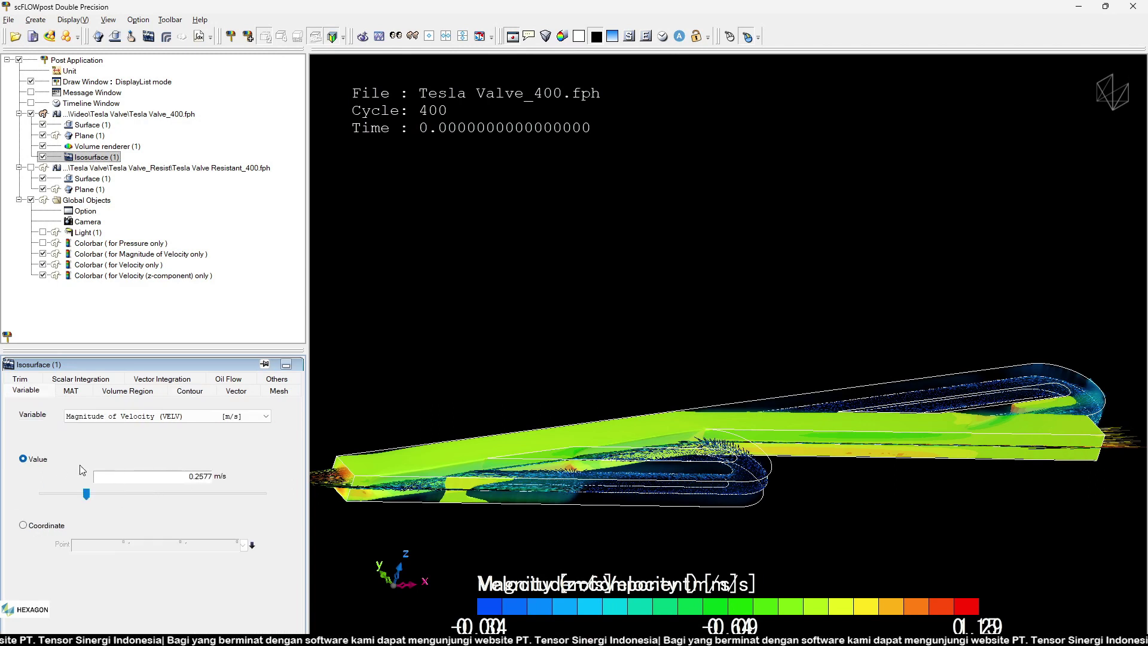
{"action": "left_click", "coordinate": [8, 336]}
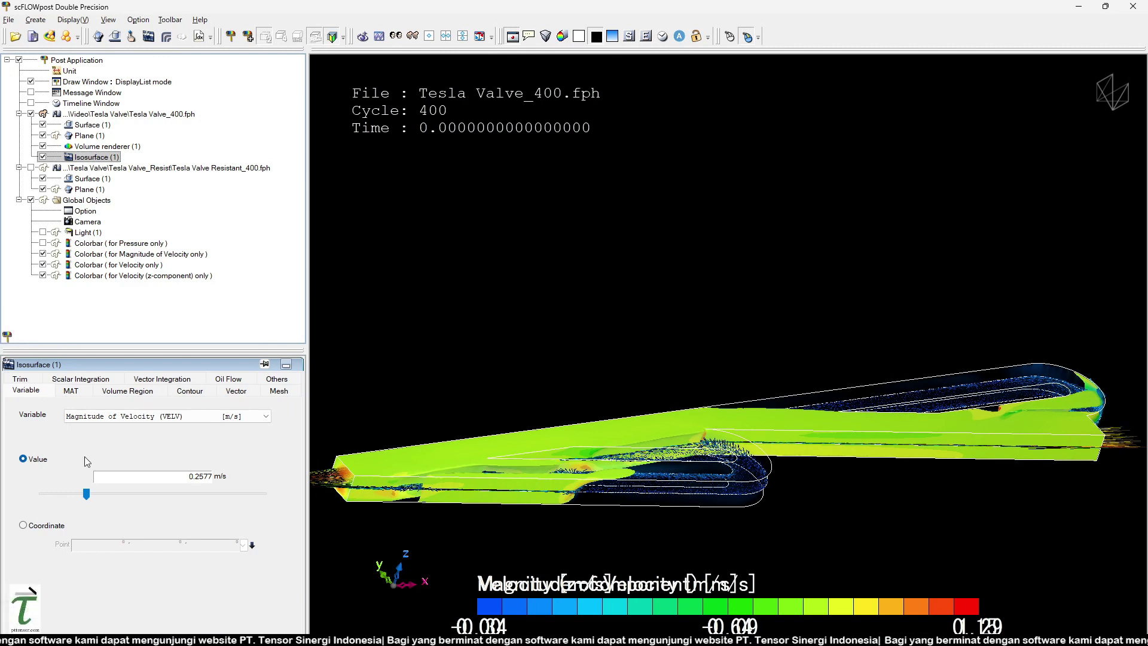
{"action": "left_click", "coordinate": [8, 336]}
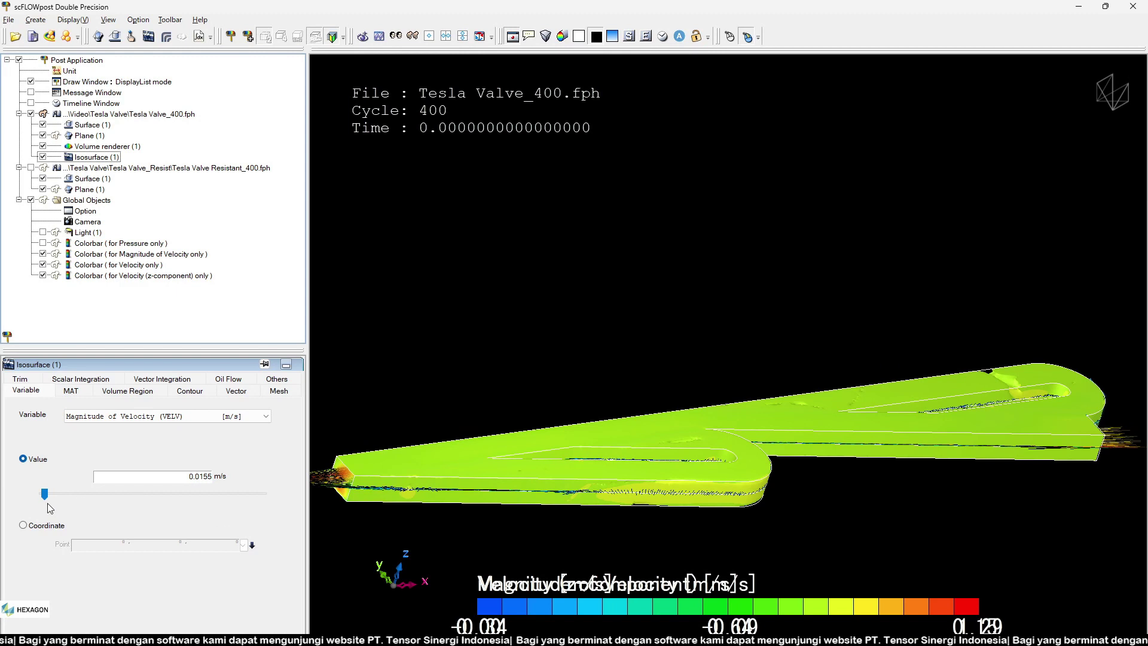
{"action": "left_click_drag", "start_coordinate": [48, 500], "coordinate": [50, 493]}
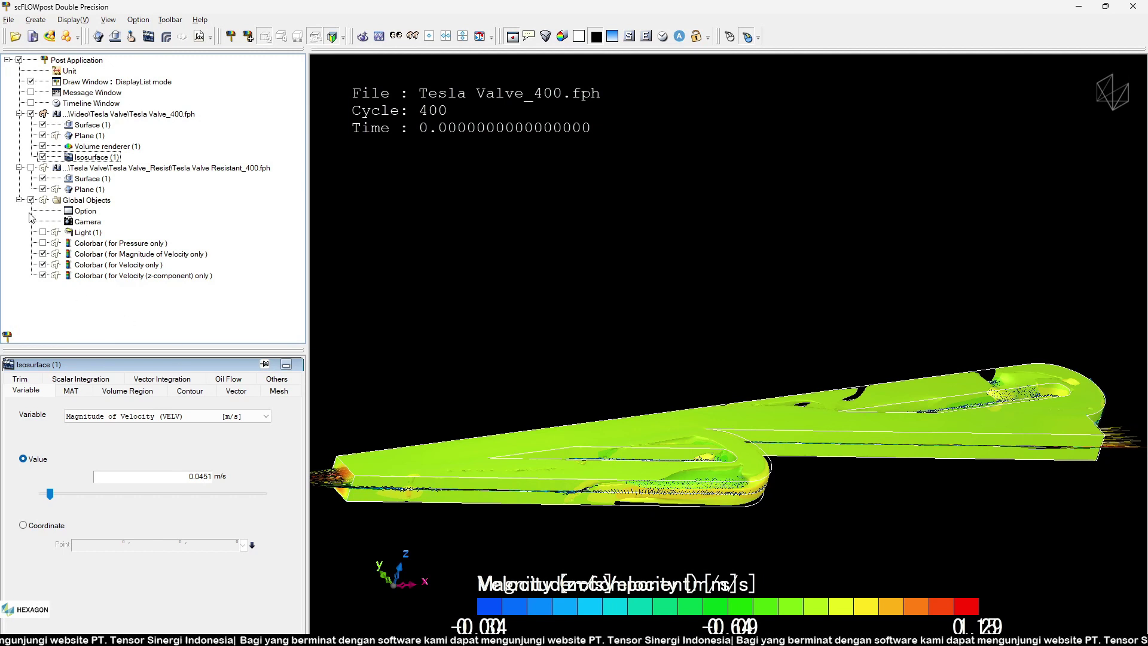
{"action": "left_click", "coordinate": [43, 136]}
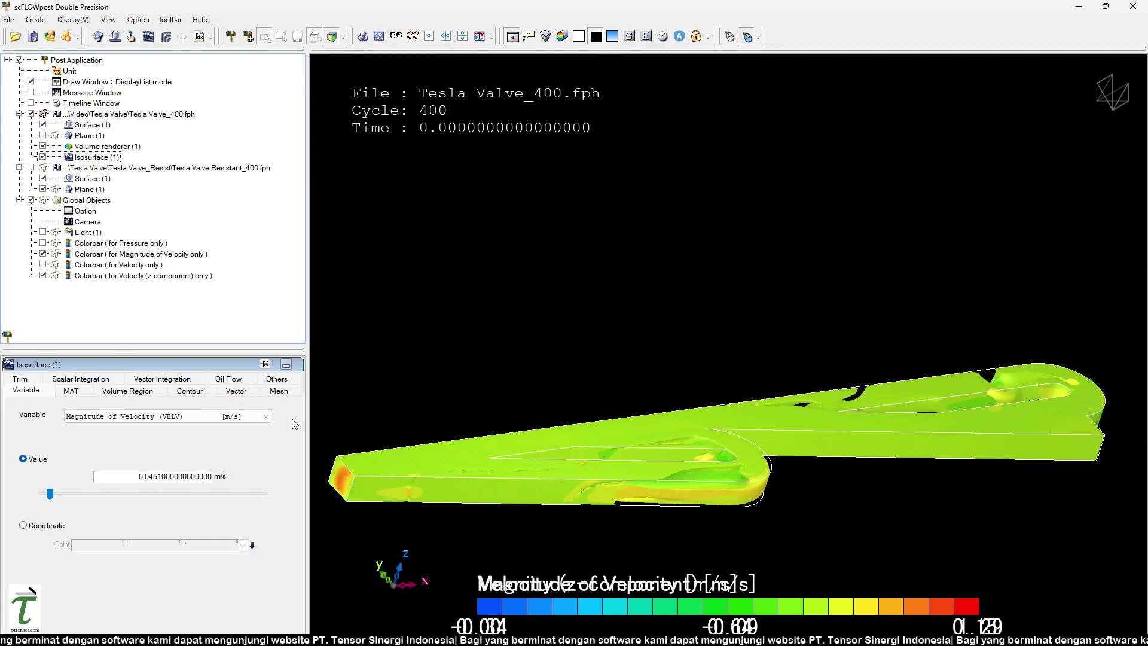
Step: Make the isosurface transparent with Water paint, then review the volume renderer's colour bar and Others tabs
{"action": "left_click", "coordinate": [197, 395]}
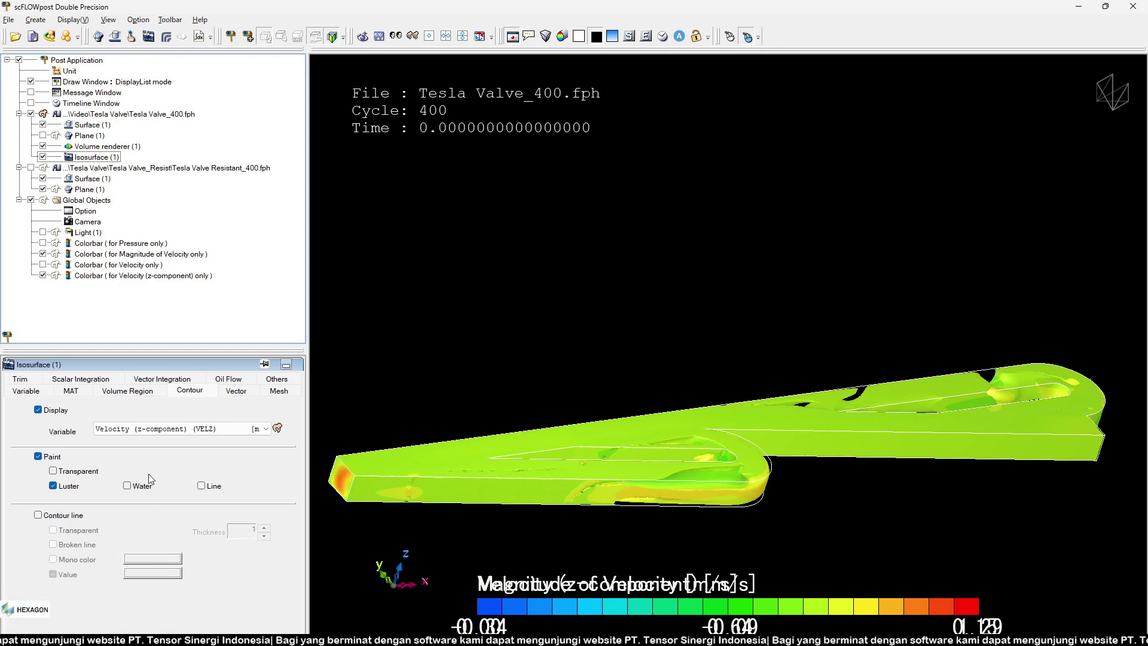
{"action": "left_click", "coordinate": [126, 485]}
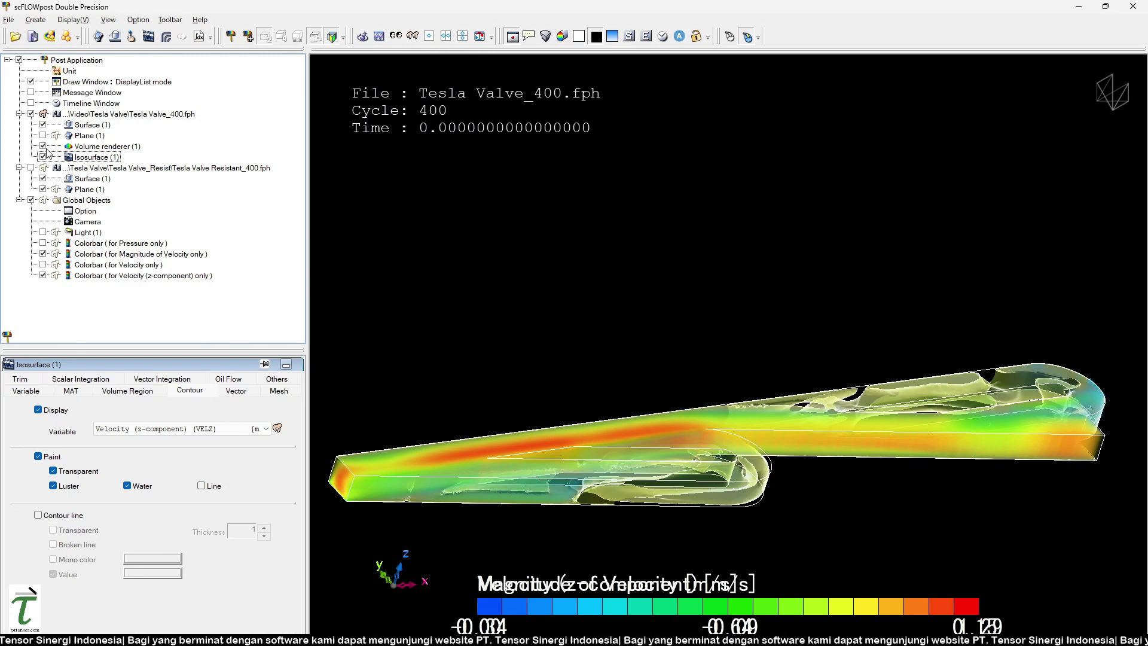
{"action": "left_click", "coordinate": [94, 149]}
{"action": "left_click", "coordinate": [95, 379]}
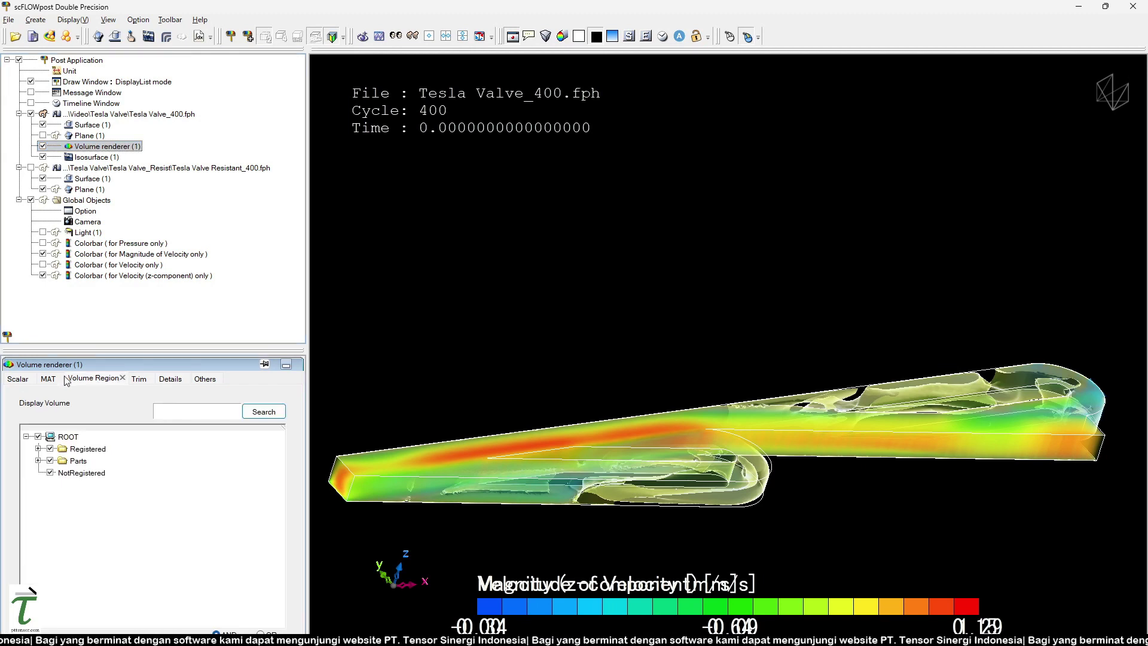
{"action": "left_click", "coordinate": [55, 379]}
{"action": "left_click", "coordinate": [169, 379]}
{"action": "left_click", "coordinate": [205, 379]}
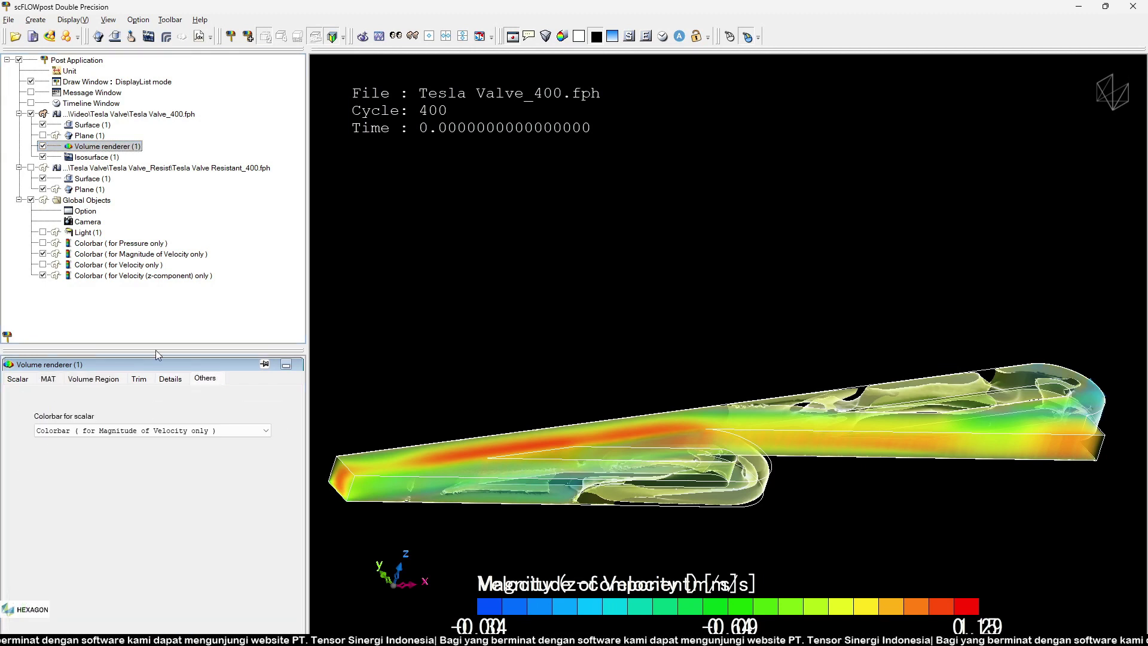
Step: Enable photorealistic rendering, hide the volume renderer, redraw, and apply the Water preset
{"action": "left_click", "coordinate": [93, 222]}
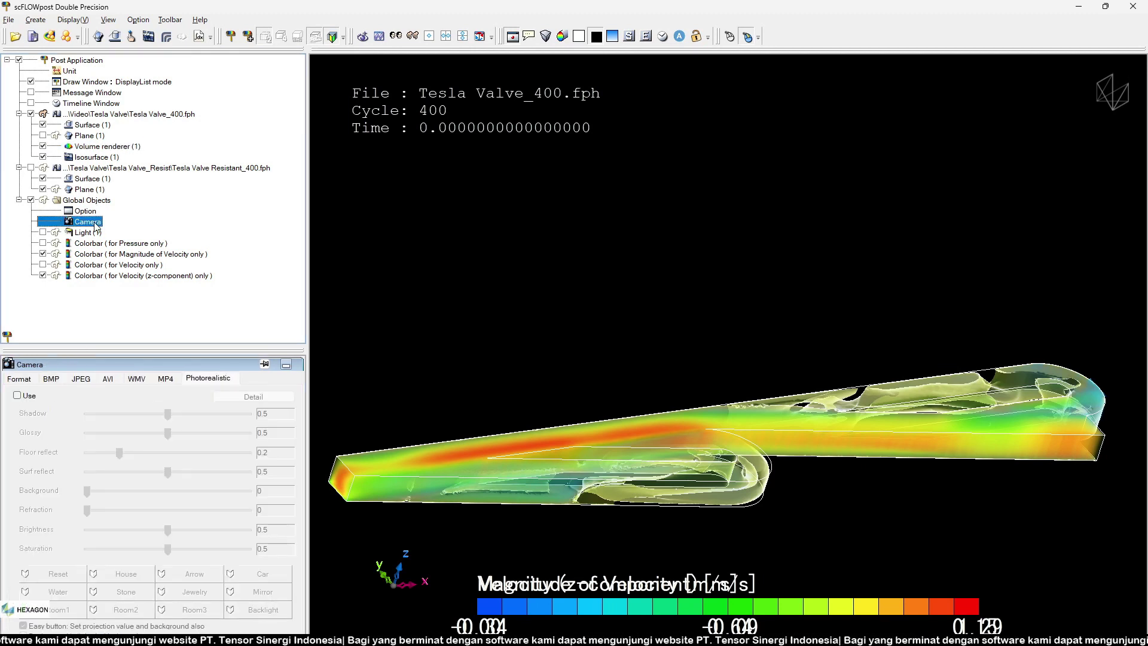
{"action": "left_click", "coordinate": [31, 396]}
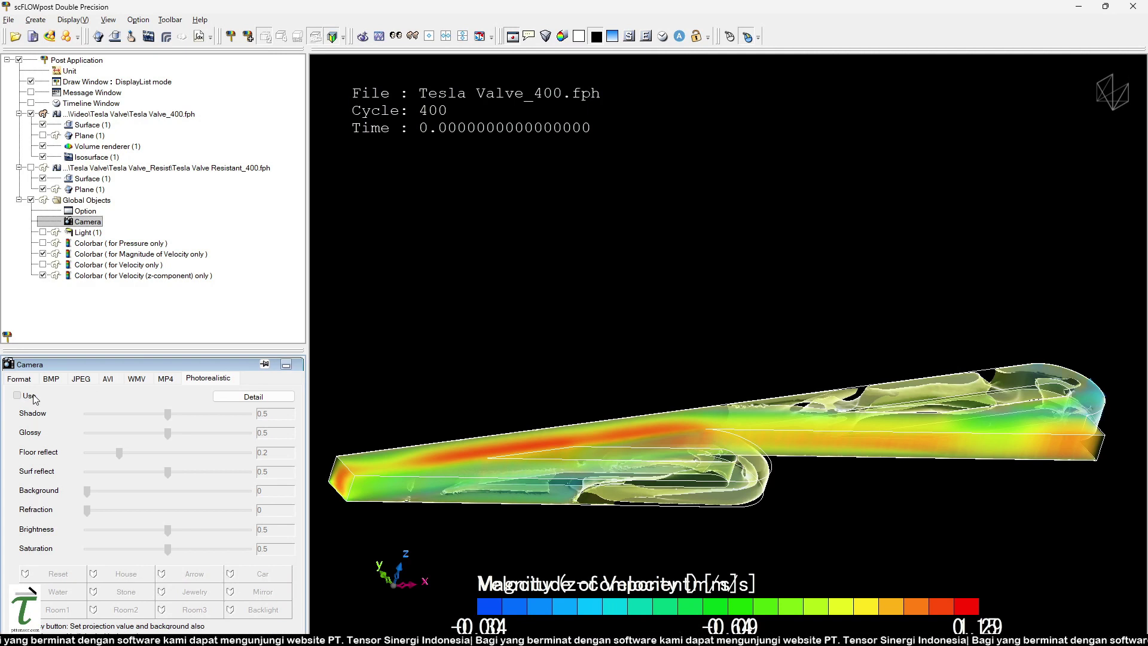
{"action": "left_click", "coordinate": [34, 396]}
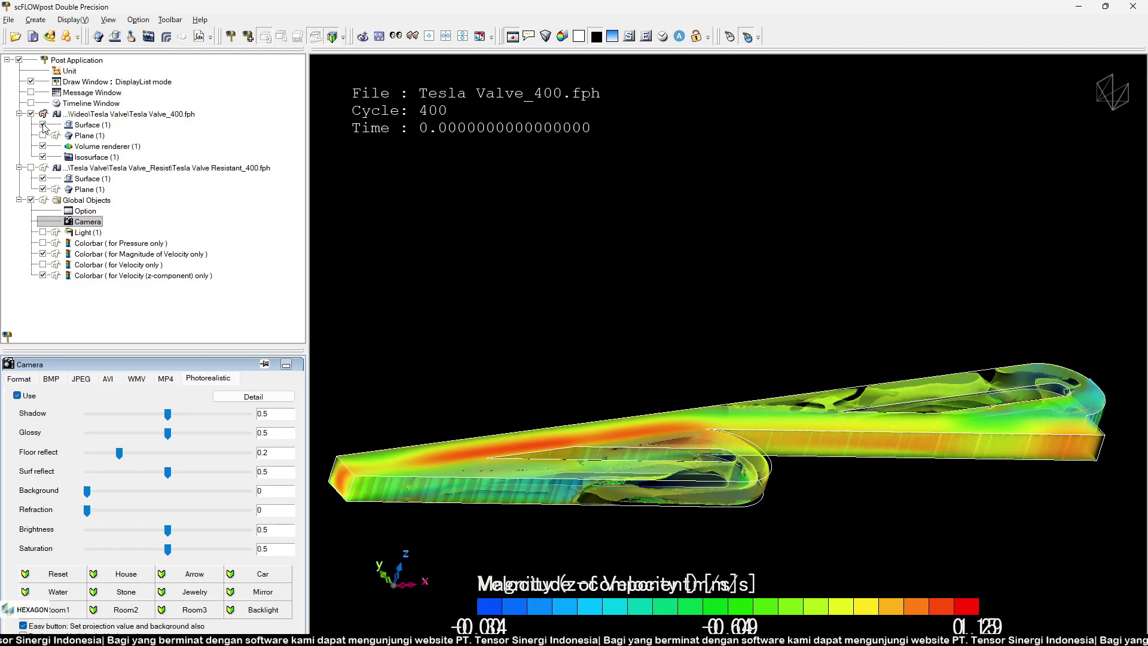
{"action": "left_click", "coordinate": [43, 146]}
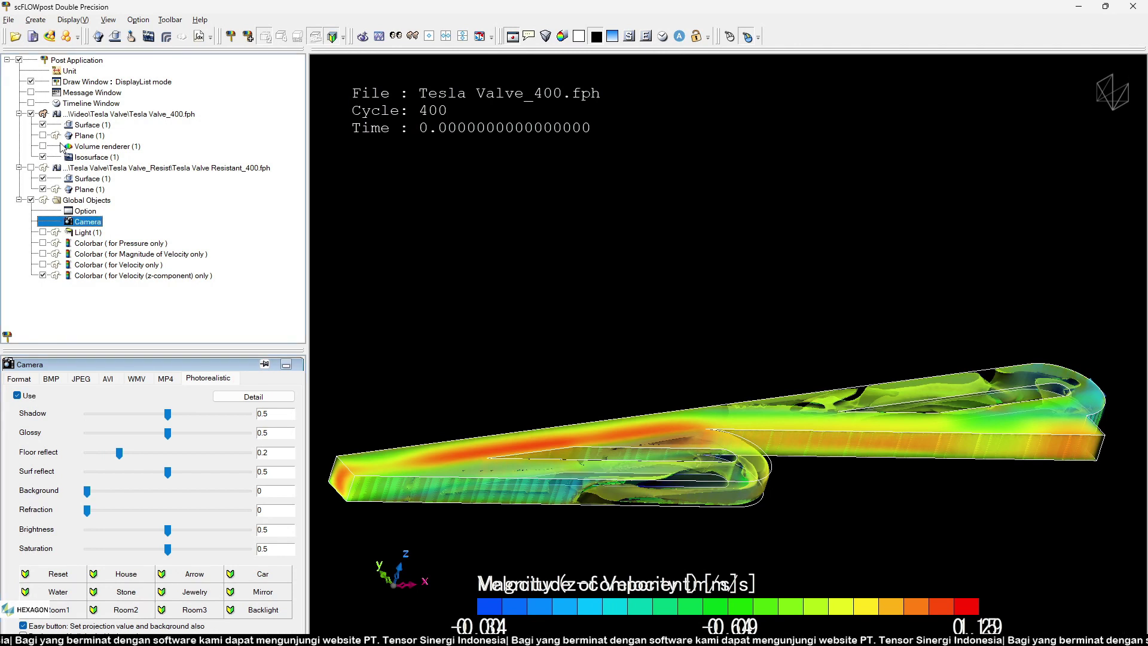
{"action": "left_click", "coordinate": [7, 338]}
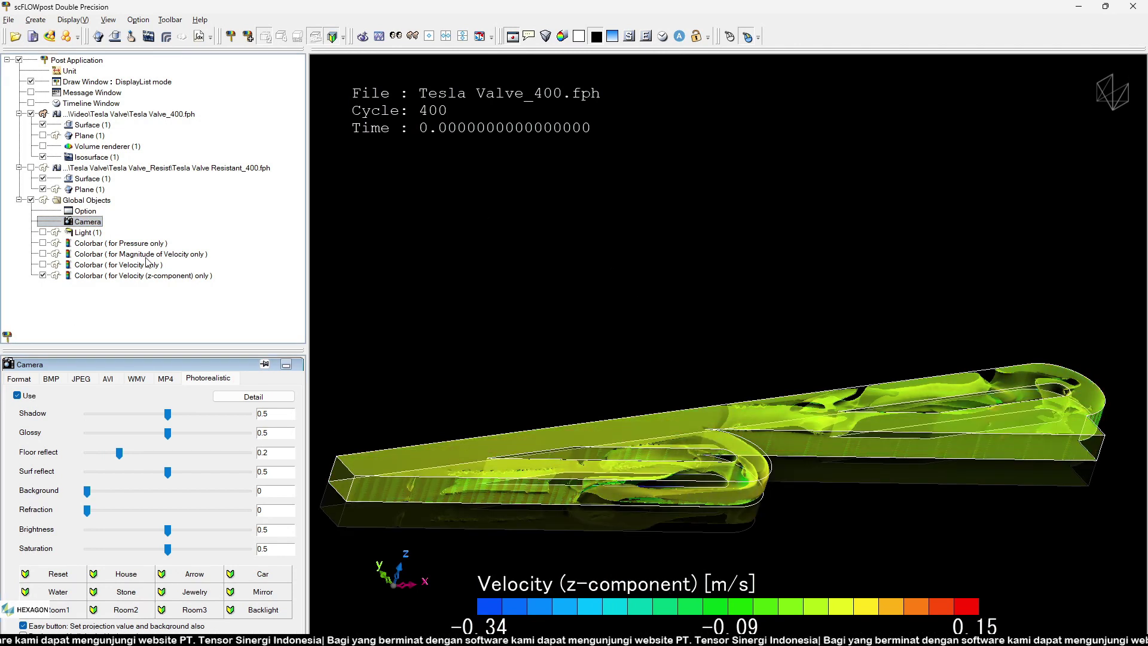
{"action": "left_click", "coordinate": [85, 590]}
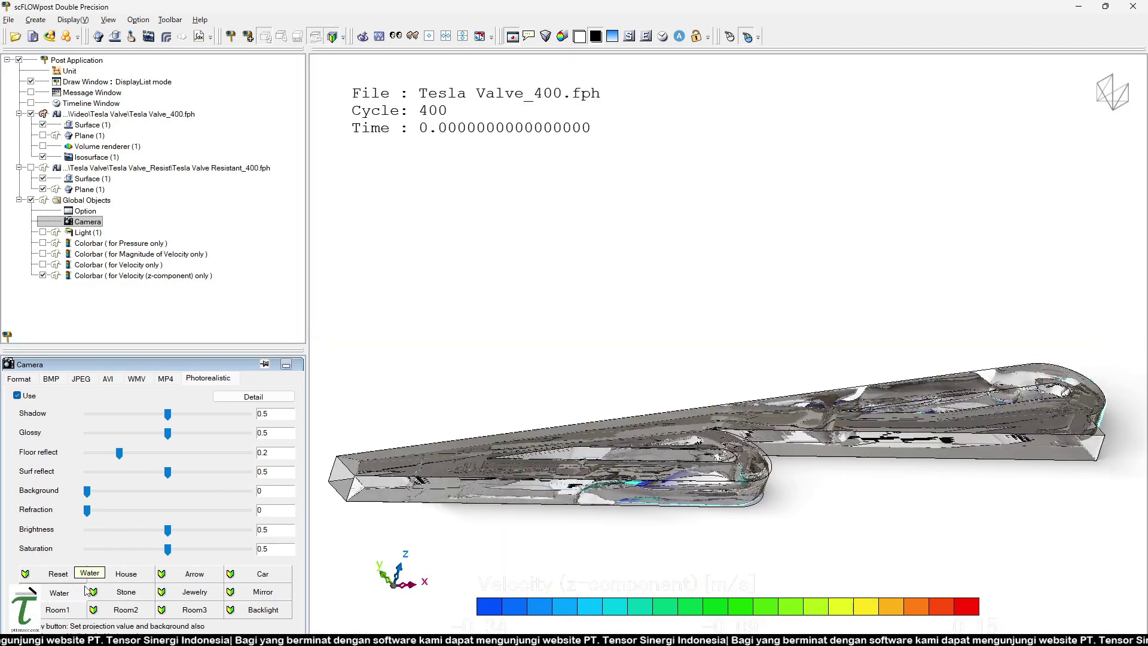
Step: Try a gradient background, revert to plain white, and show the camera's Format image settings
{"action": "left_click", "coordinate": [617, 43]}
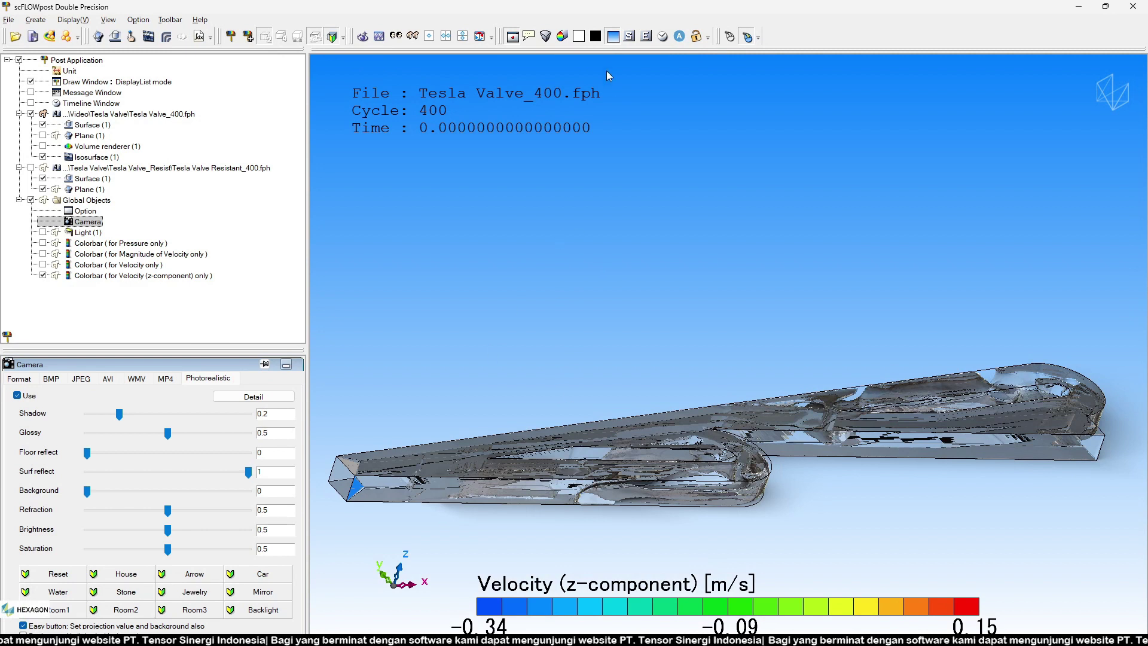
{"action": "left_click", "coordinate": [579, 37]}
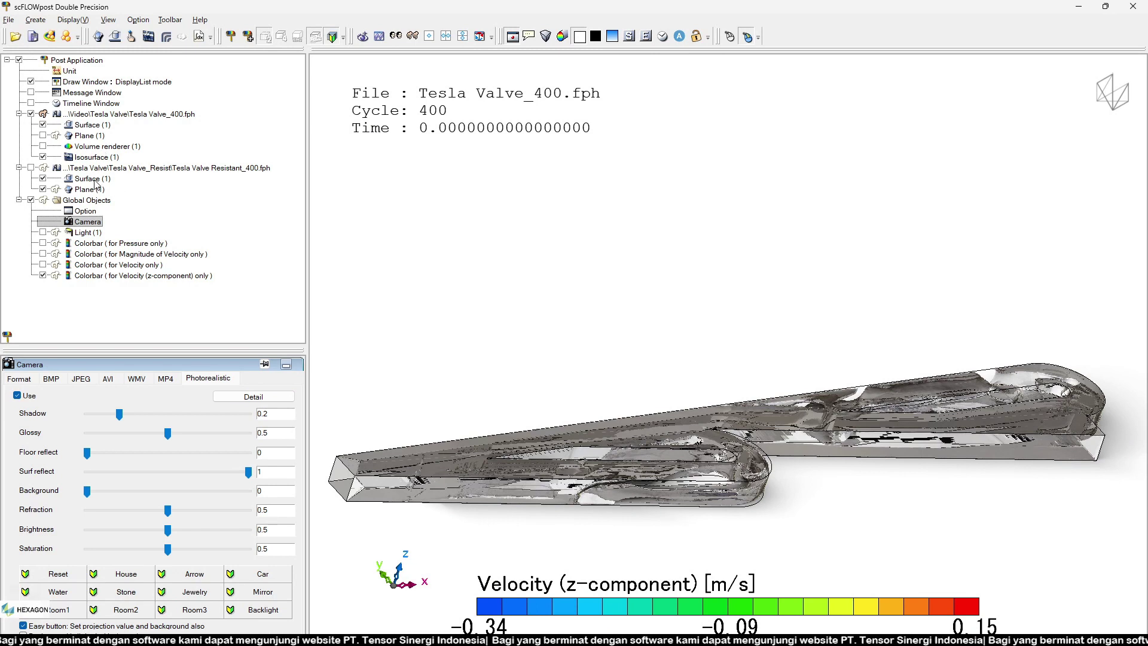
{"action": "left_click", "coordinate": [96, 157]}
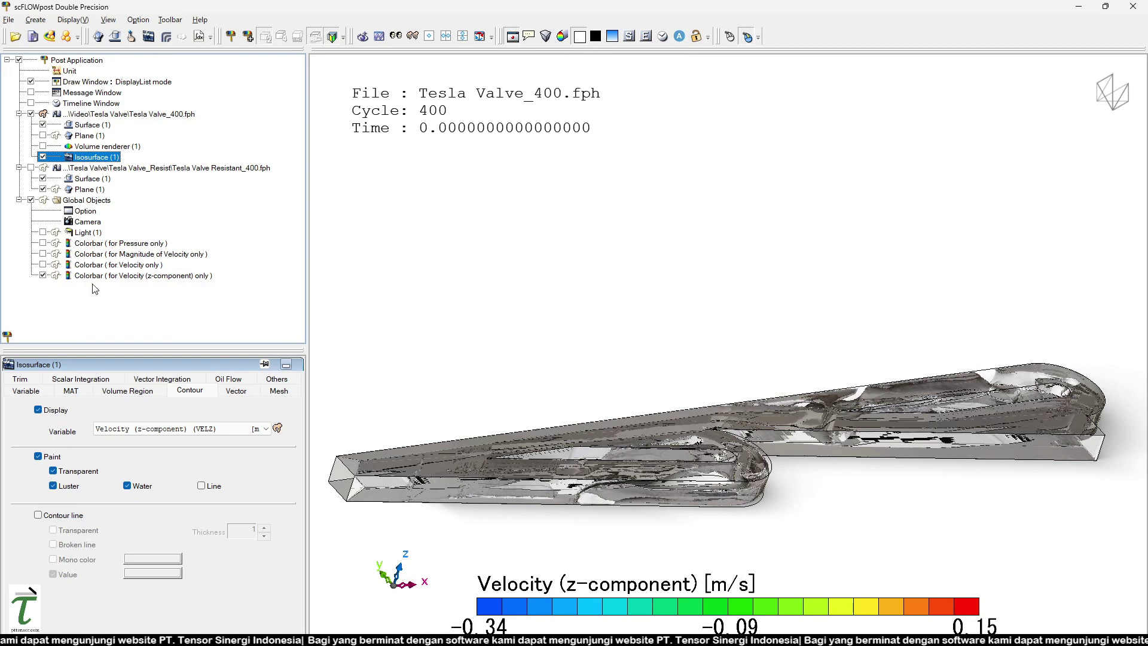
{"action": "left_click", "coordinate": [88, 222]}
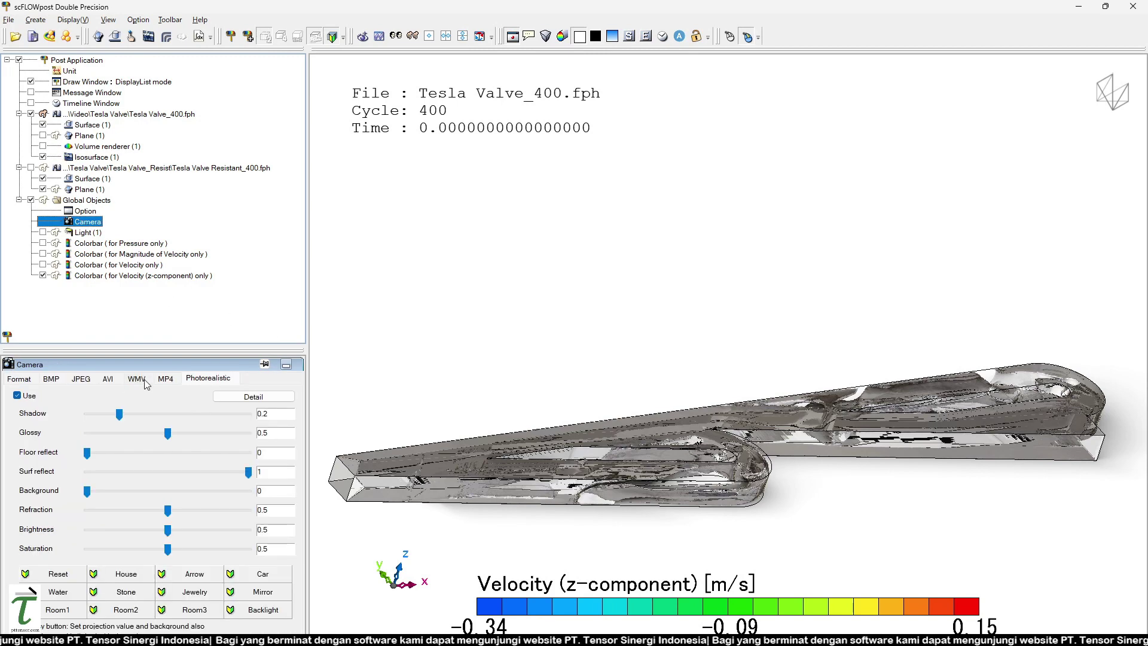
{"action": "left_click", "coordinate": [18, 381]}
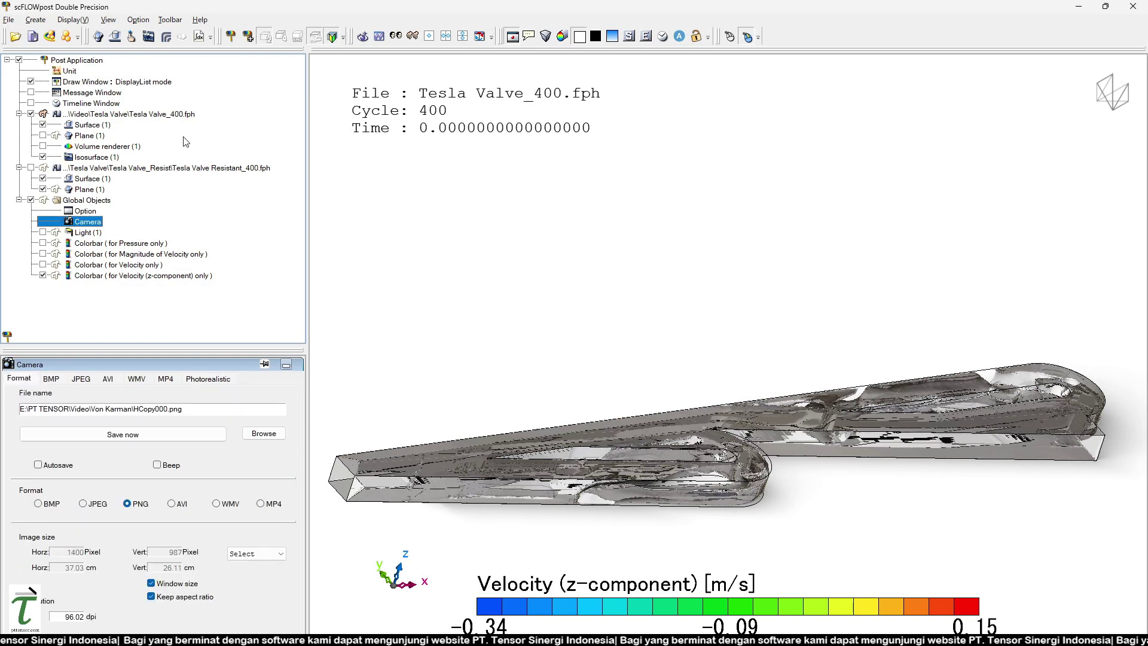
Step: Turn on the Tesla Valve Resistant_400.fph vector plane above the glassy Tesla Valve_400 isosurface
{"action": "left_click", "coordinate": [142, 114]}
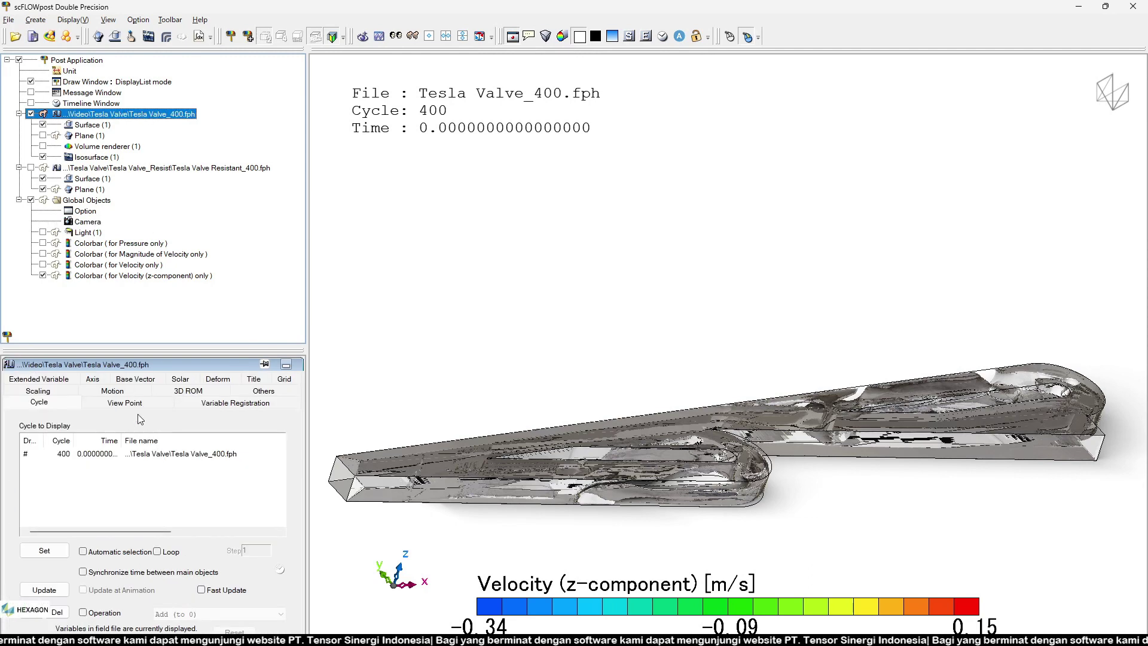
{"action": "left_click", "coordinate": [96, 157]}
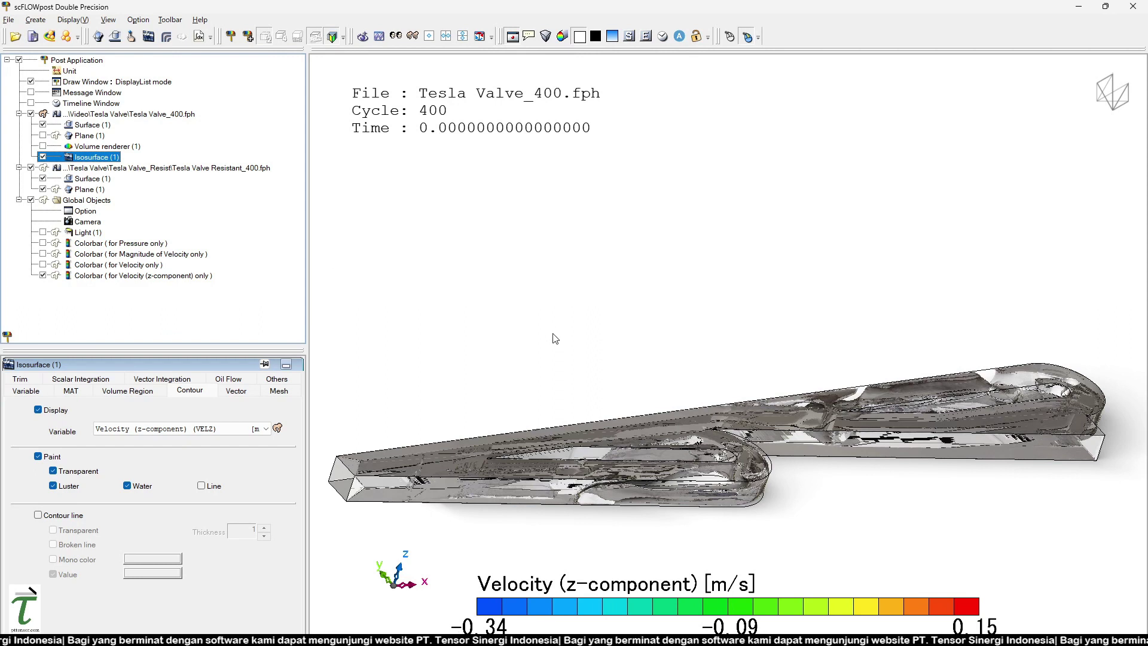
{"action": "left_click", "coordinate": [8, 336]}
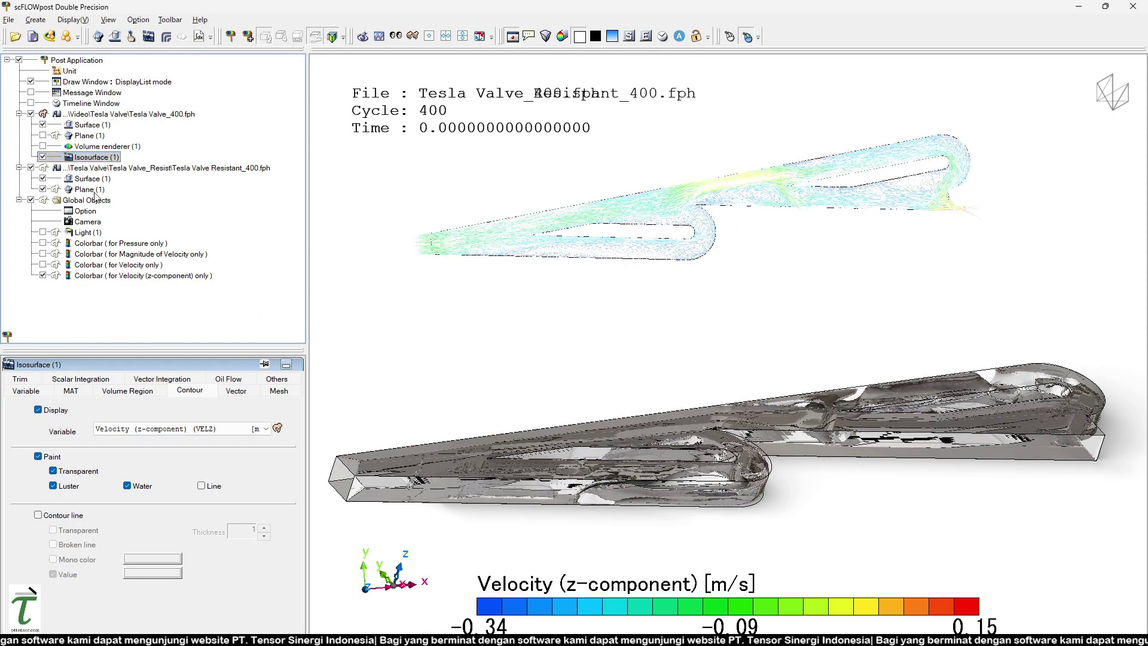
Step: Zoom out on Tesla Valve_400 so the whole glassy valve fits below the resistant vector plane
{"action": "left_click", "coordinate": [135, 169]}
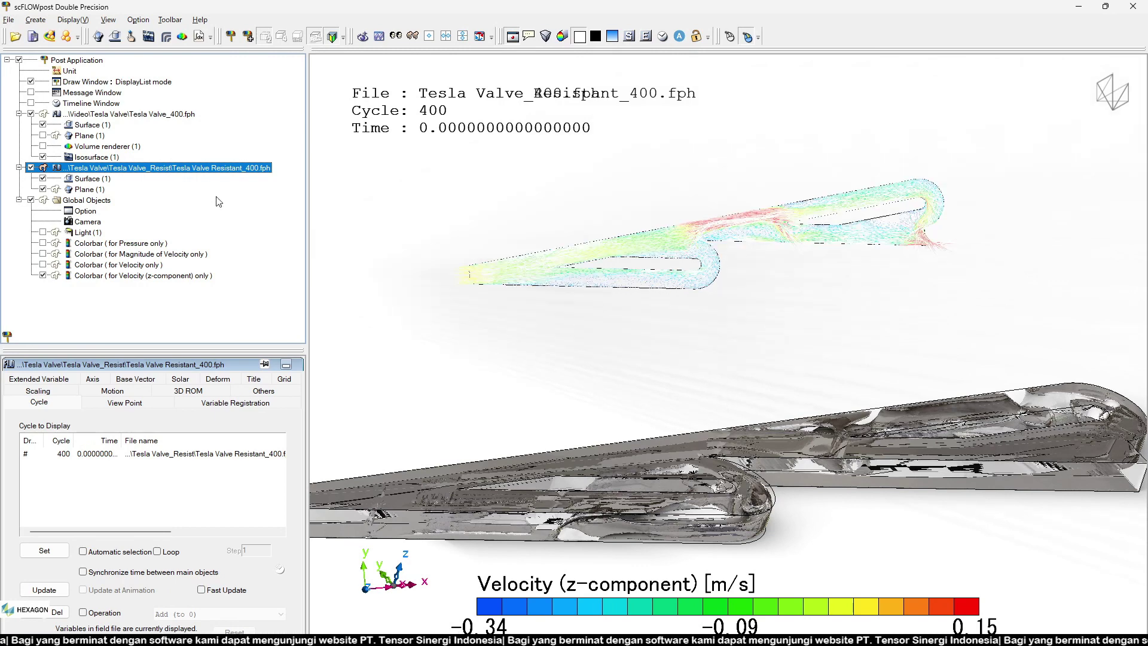
{"action": "left_click", "coordinate": [119, 115]}
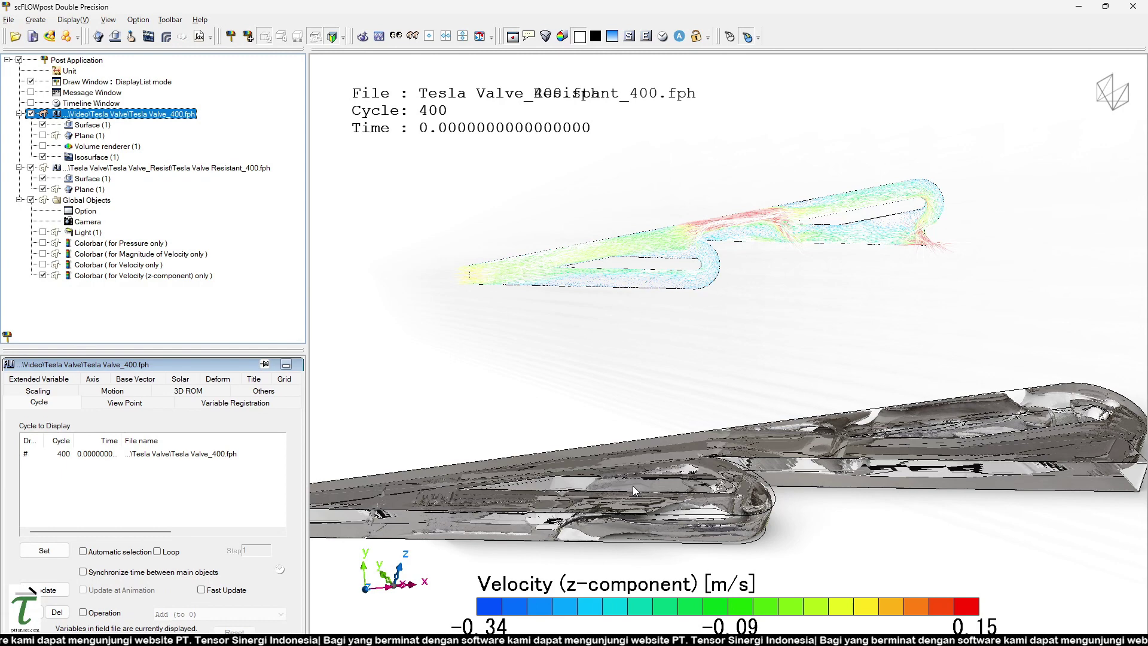
{"action": "scroll", "coordinate": [632, 485], "scroll_direction": "down", "scroll_amount": 1}
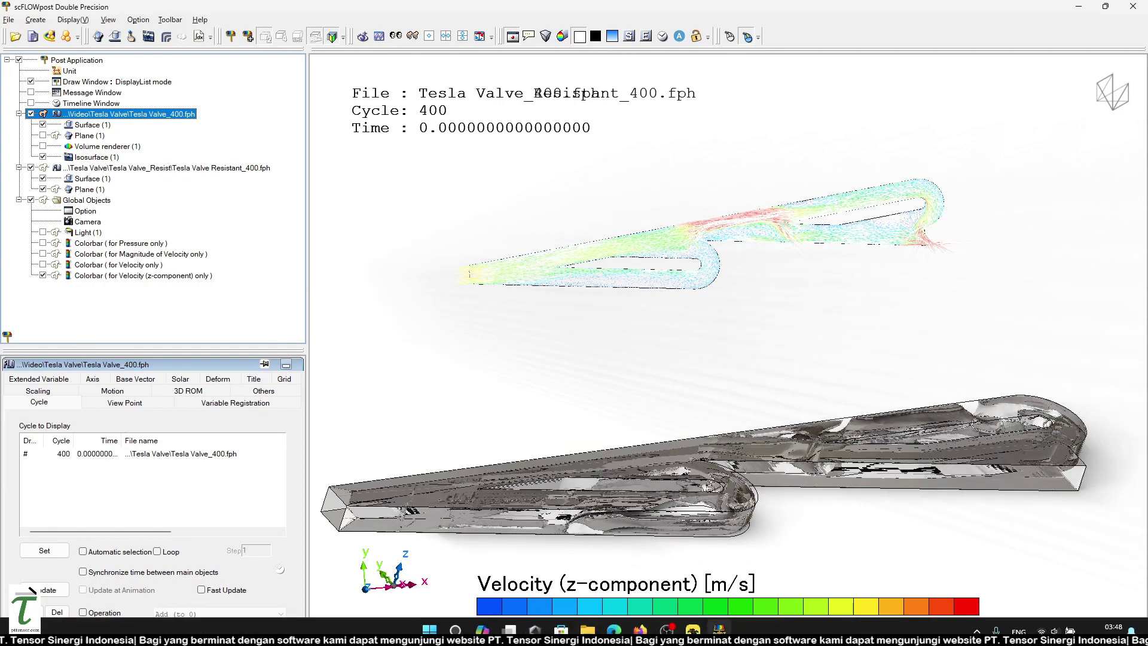
{"action": "scroll", "coordinate": [586, 409], "scroll_direction": "down", "scroll_amount": 1}
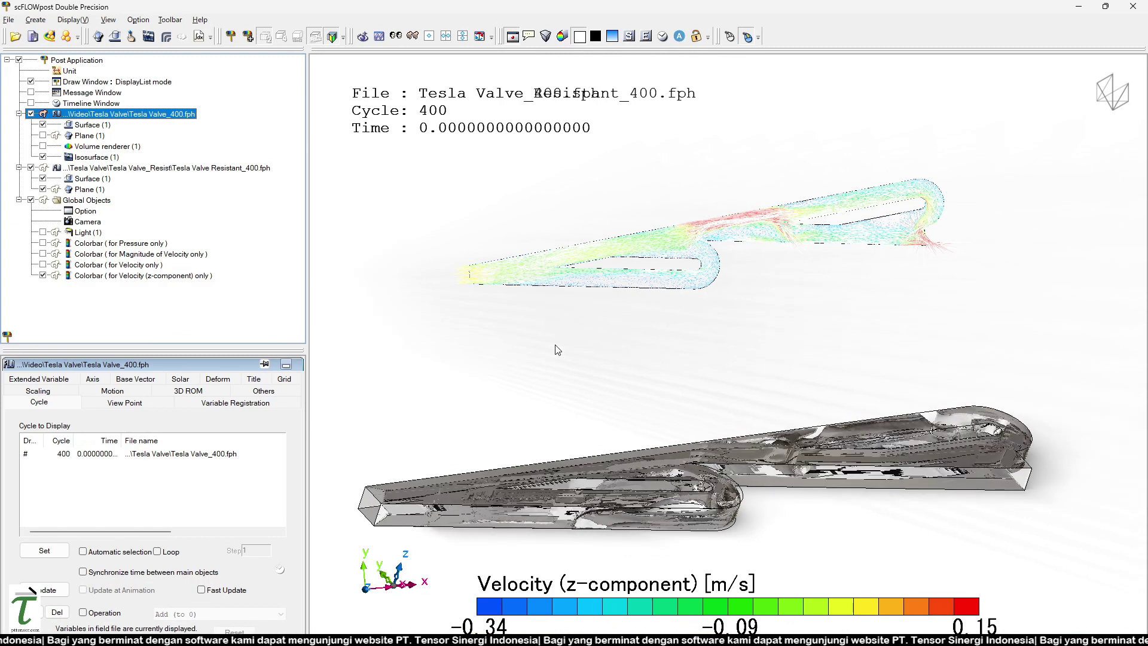
{"action": "left_click", "coordinate": [95, 169]}
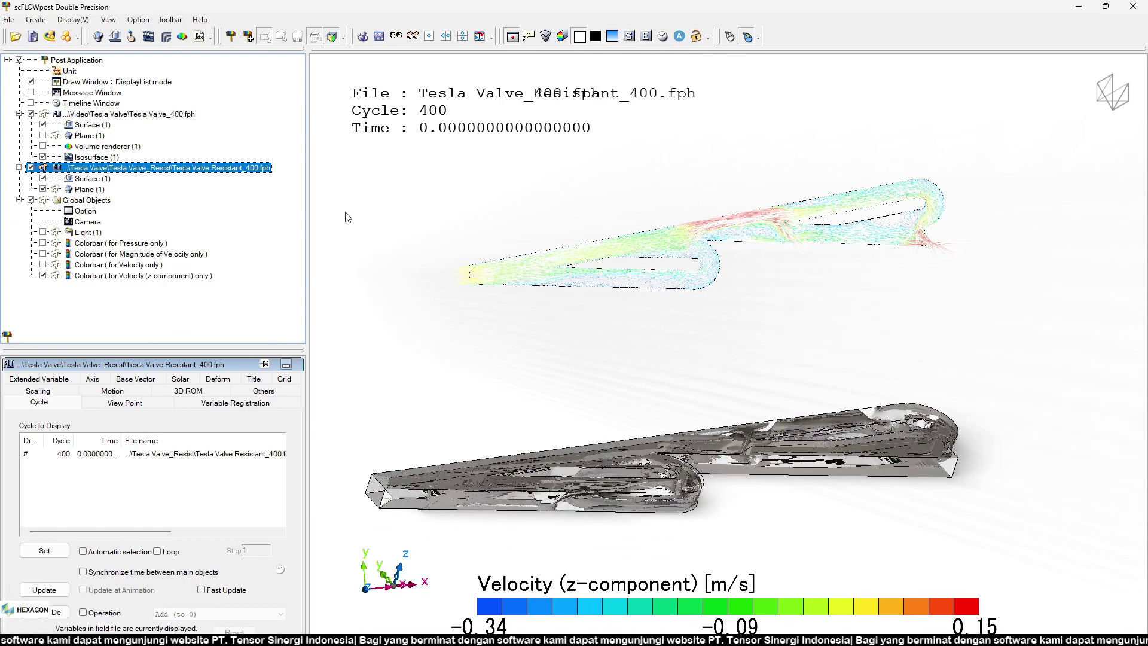